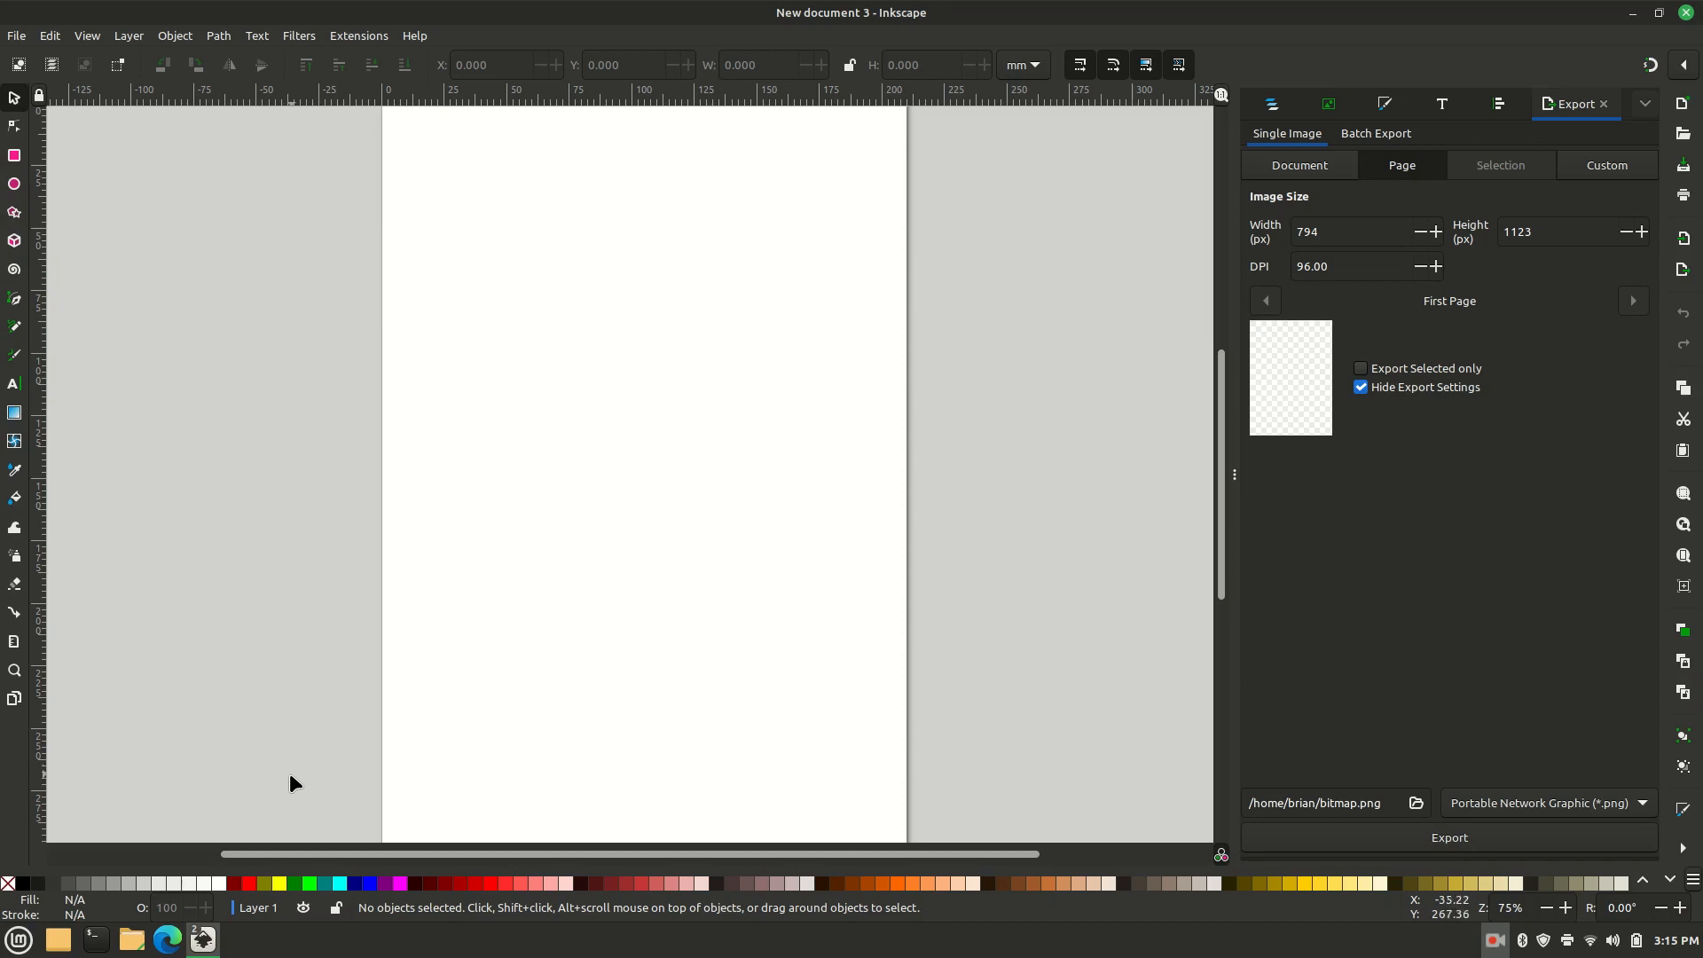
Step: Look over the finished bell hanger design in BellHanger2.svg and return to the blank document
{"action": "mouse_move", "coordinate": [197, 951]}
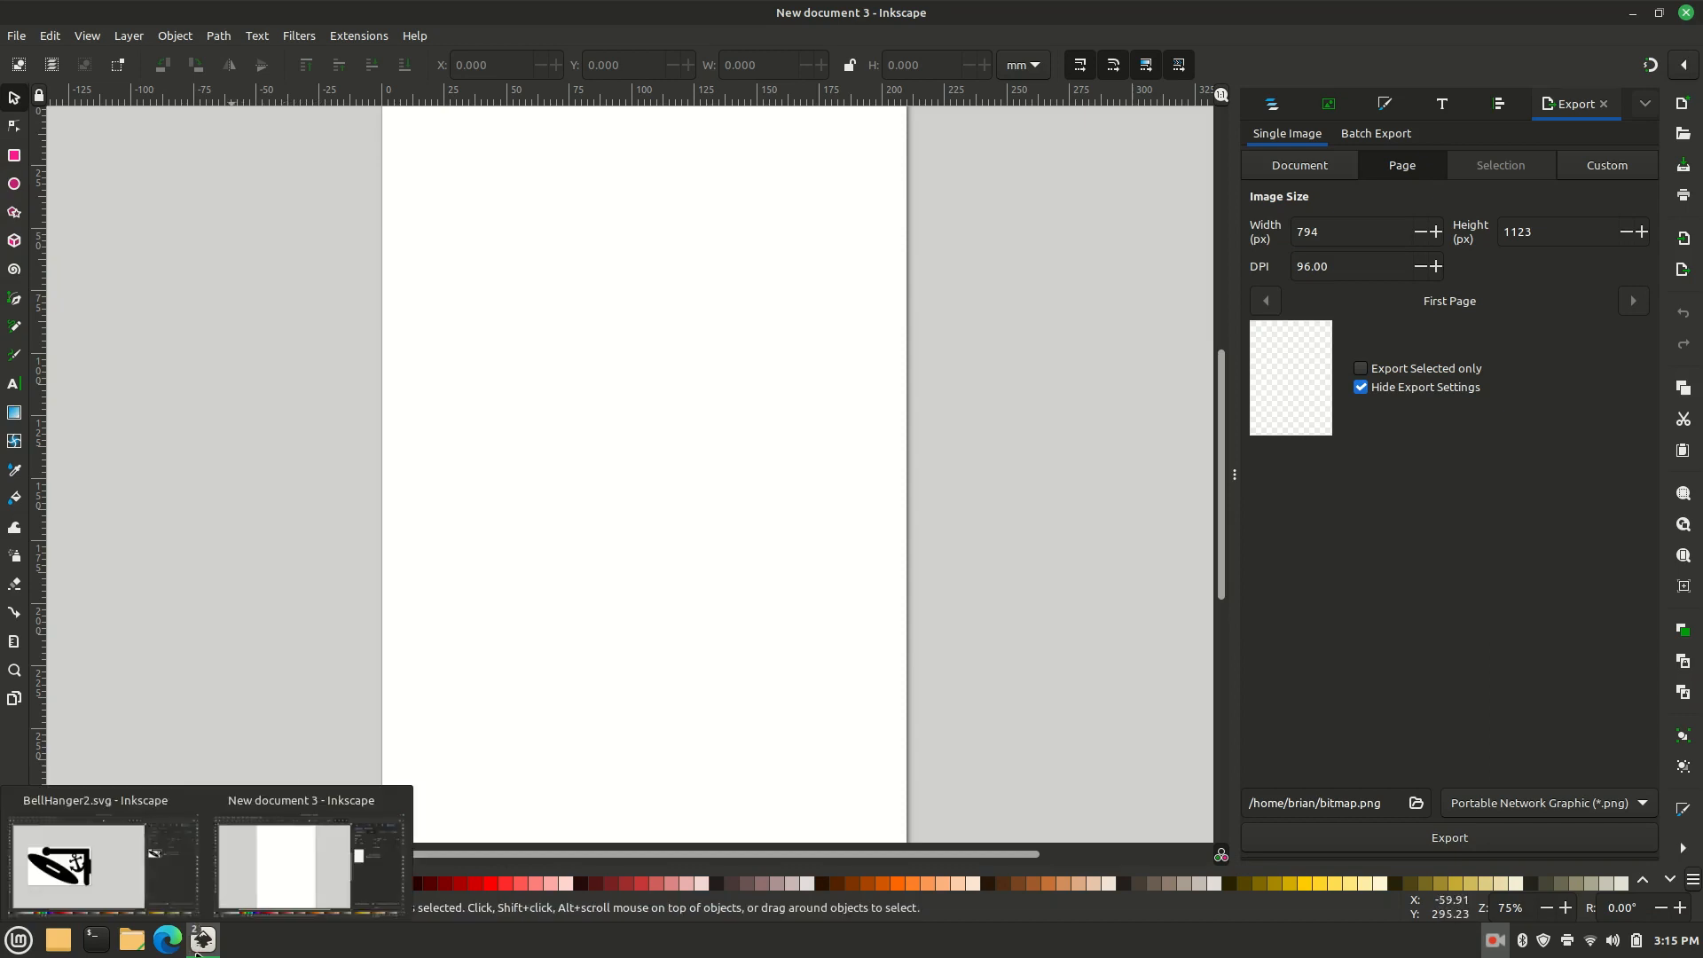
{"action": "left_click", "coordinate": [124, 864]}
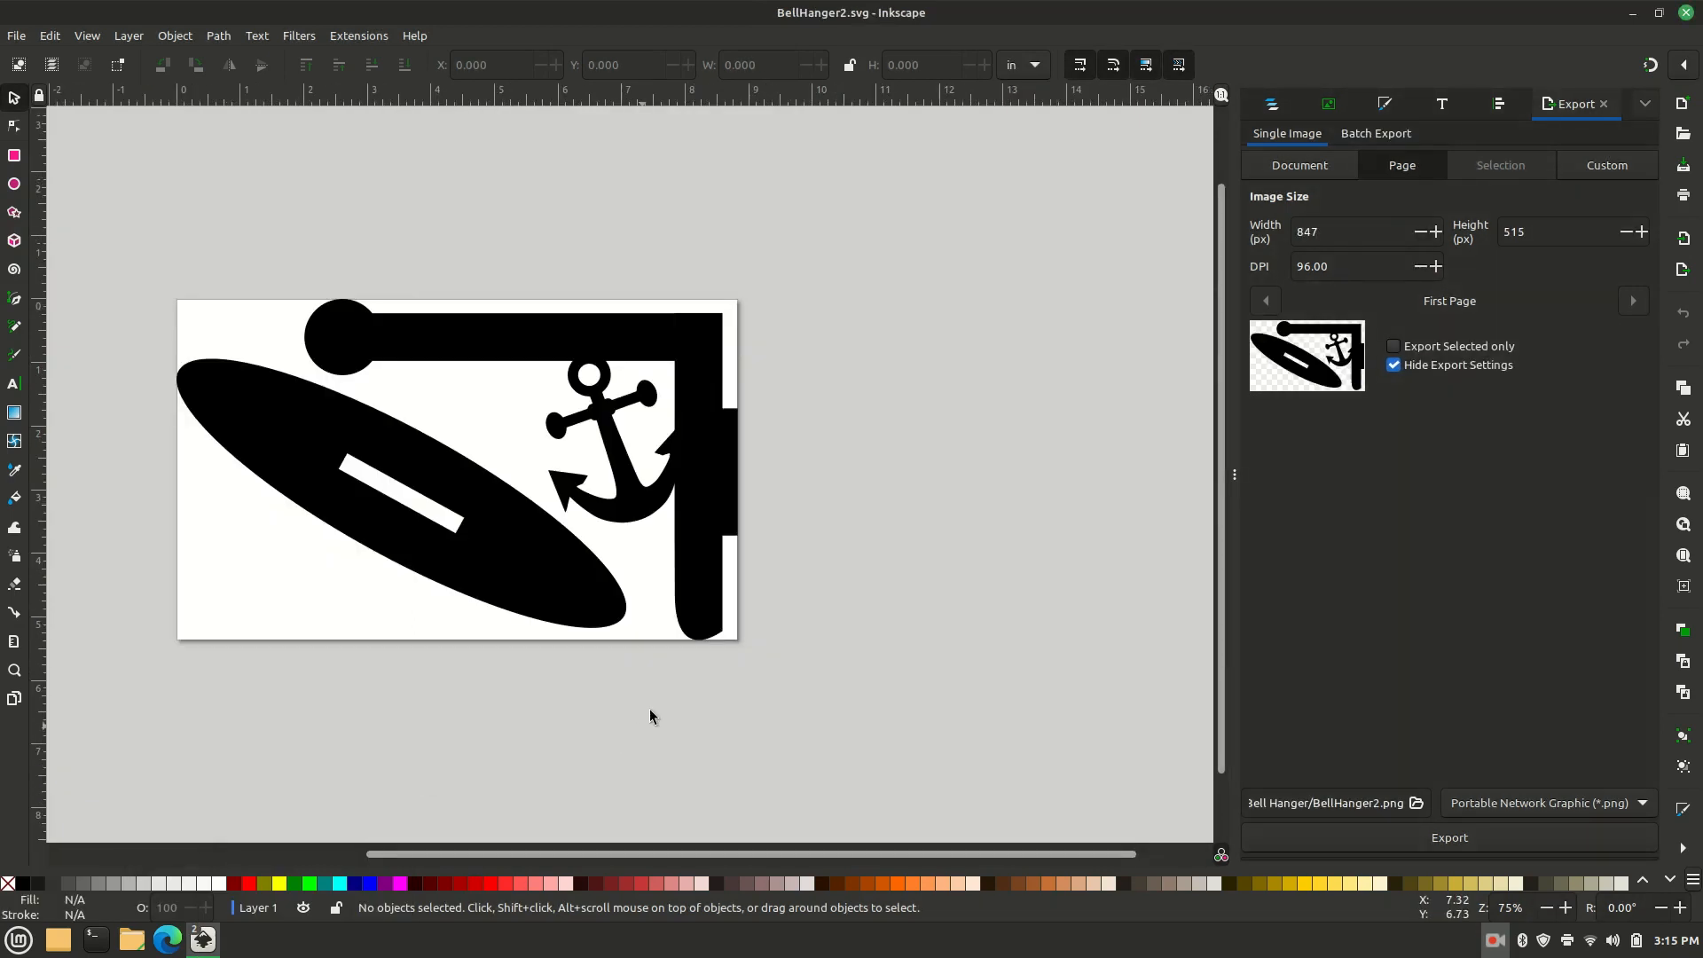
{"action": "left_click", "coordinate": [1633, 14]}
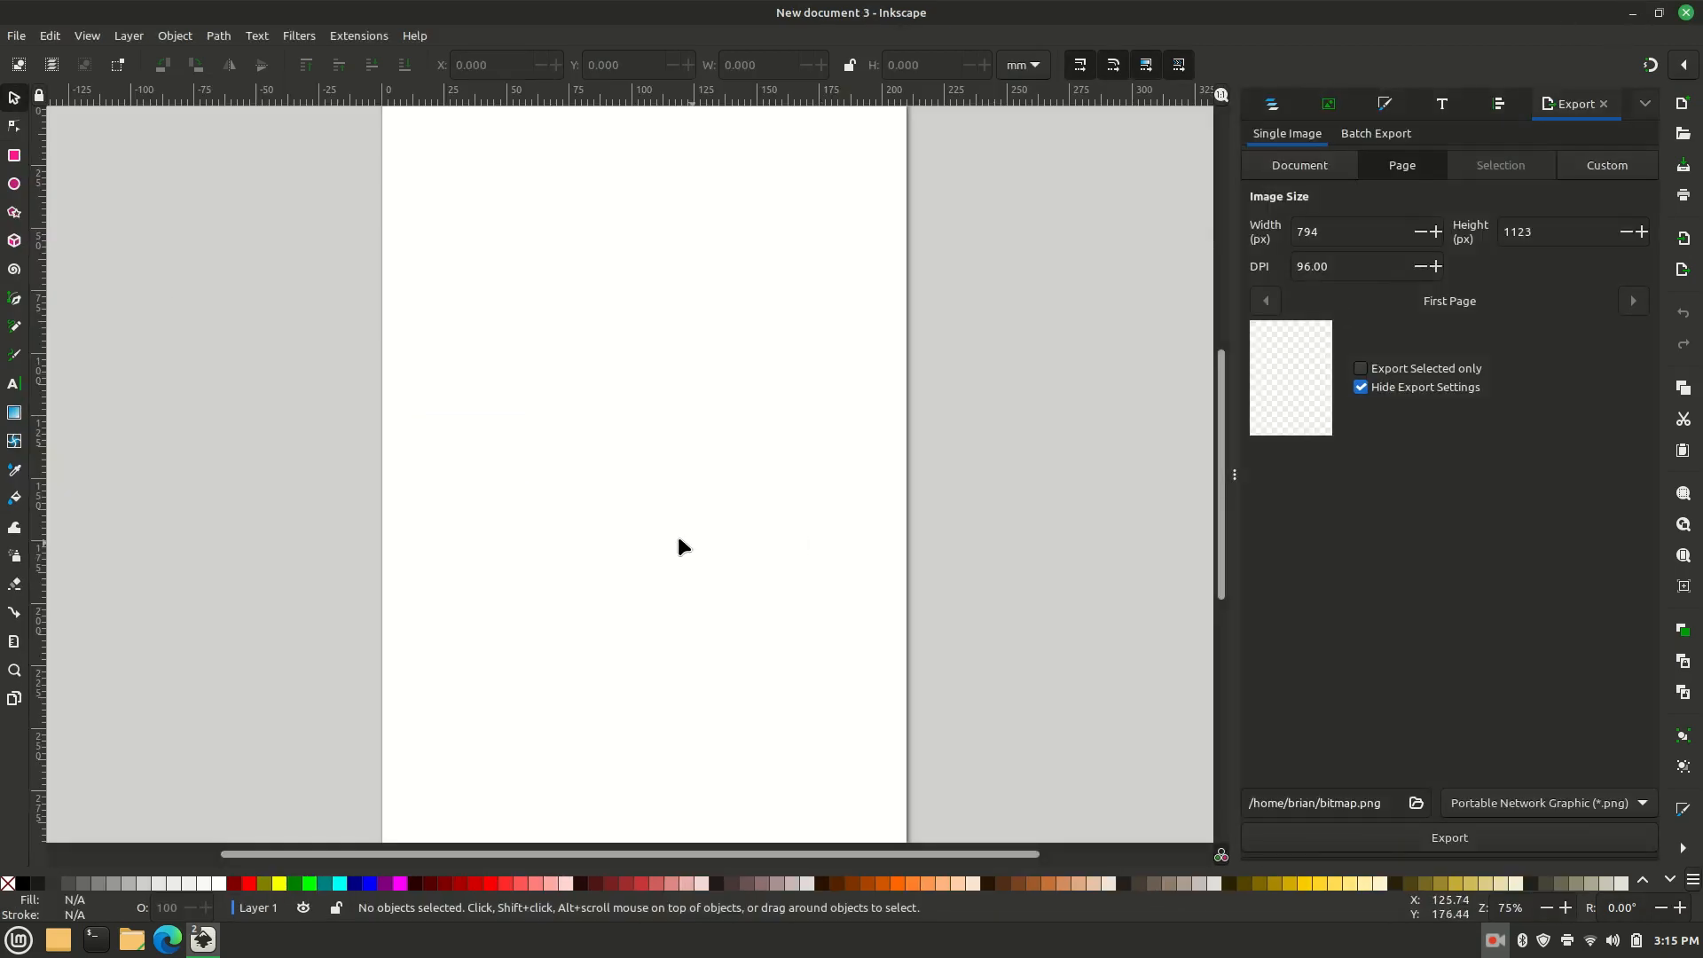
Step: Draw a tall, narrow vertical rectangle about 11 mm wide and 102 mm high near the page's right edge
{"action": "left_click", "coordinate": [15, 156]}
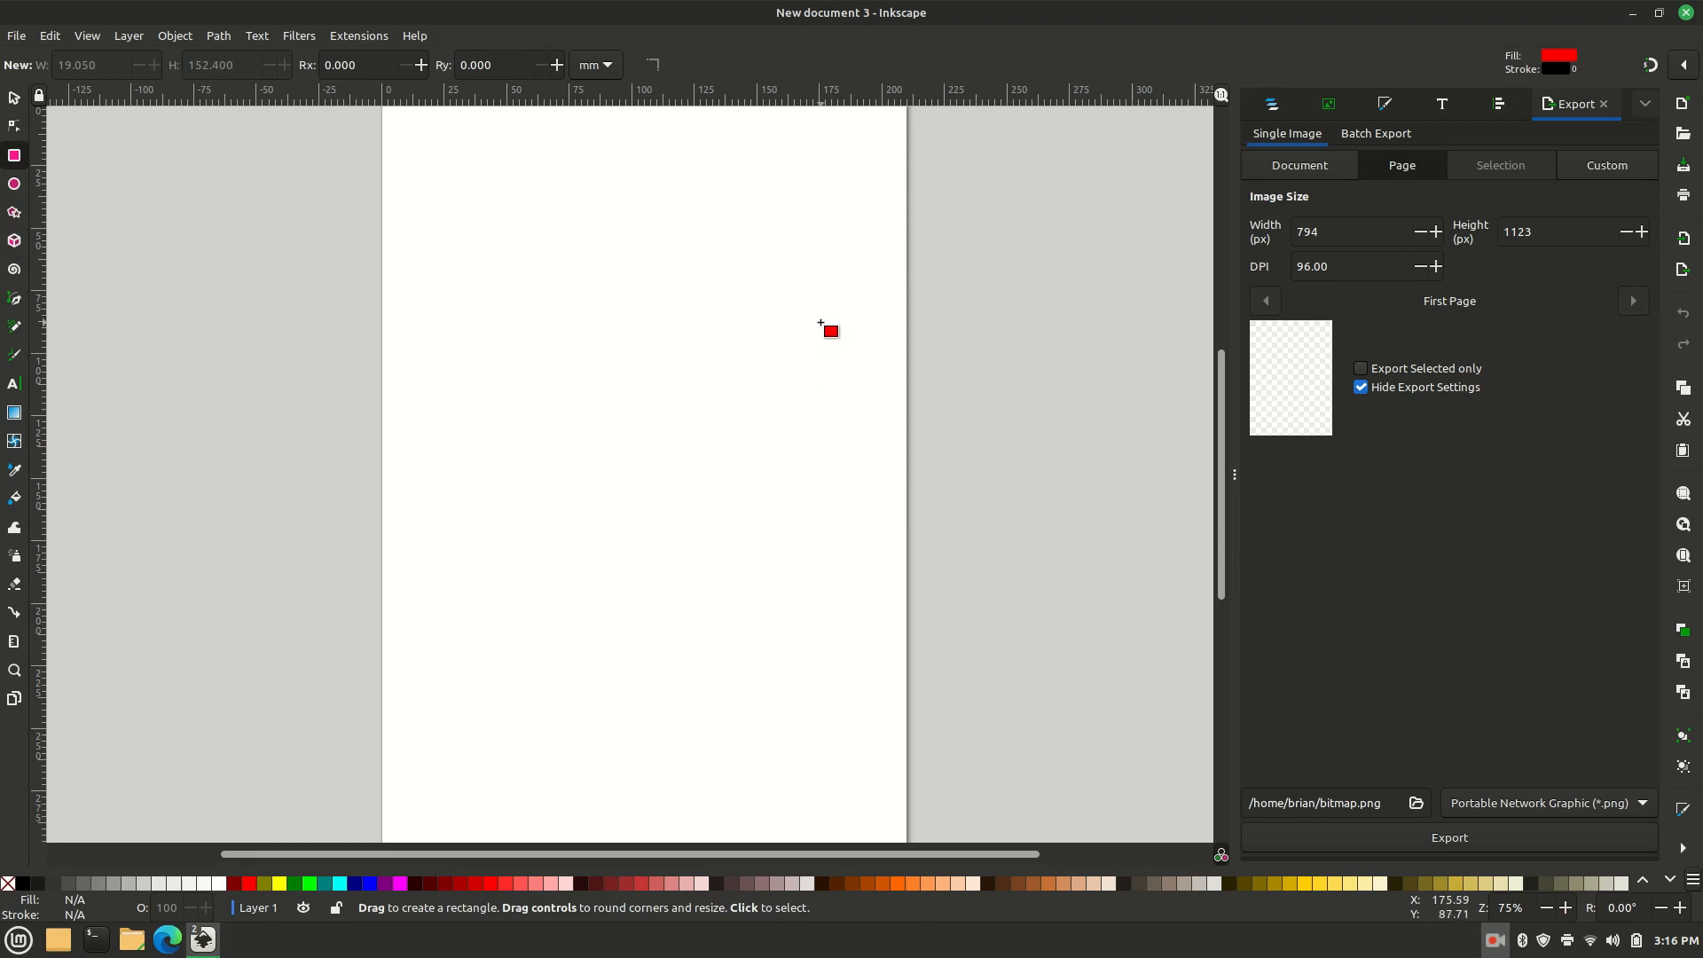
{"action": "left_click_drag", "start_coordinate": [814, 312], "coordinate": [842, 567]}
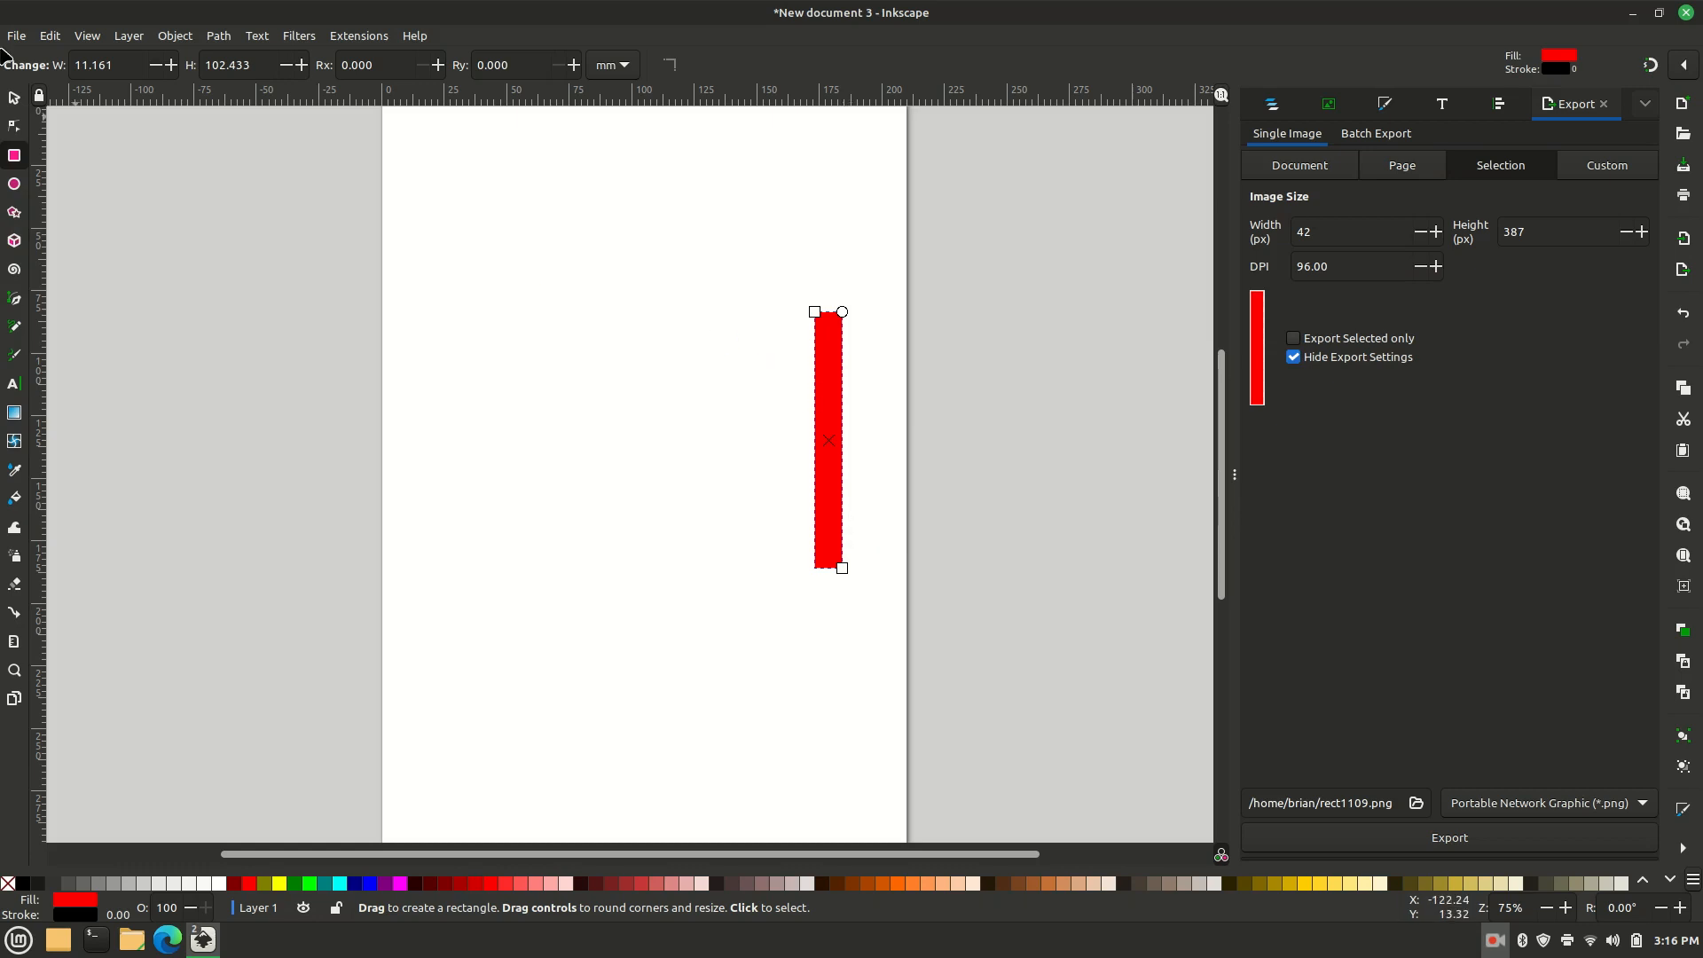
{"action": "left_click", "coordinate": [15, 97]}
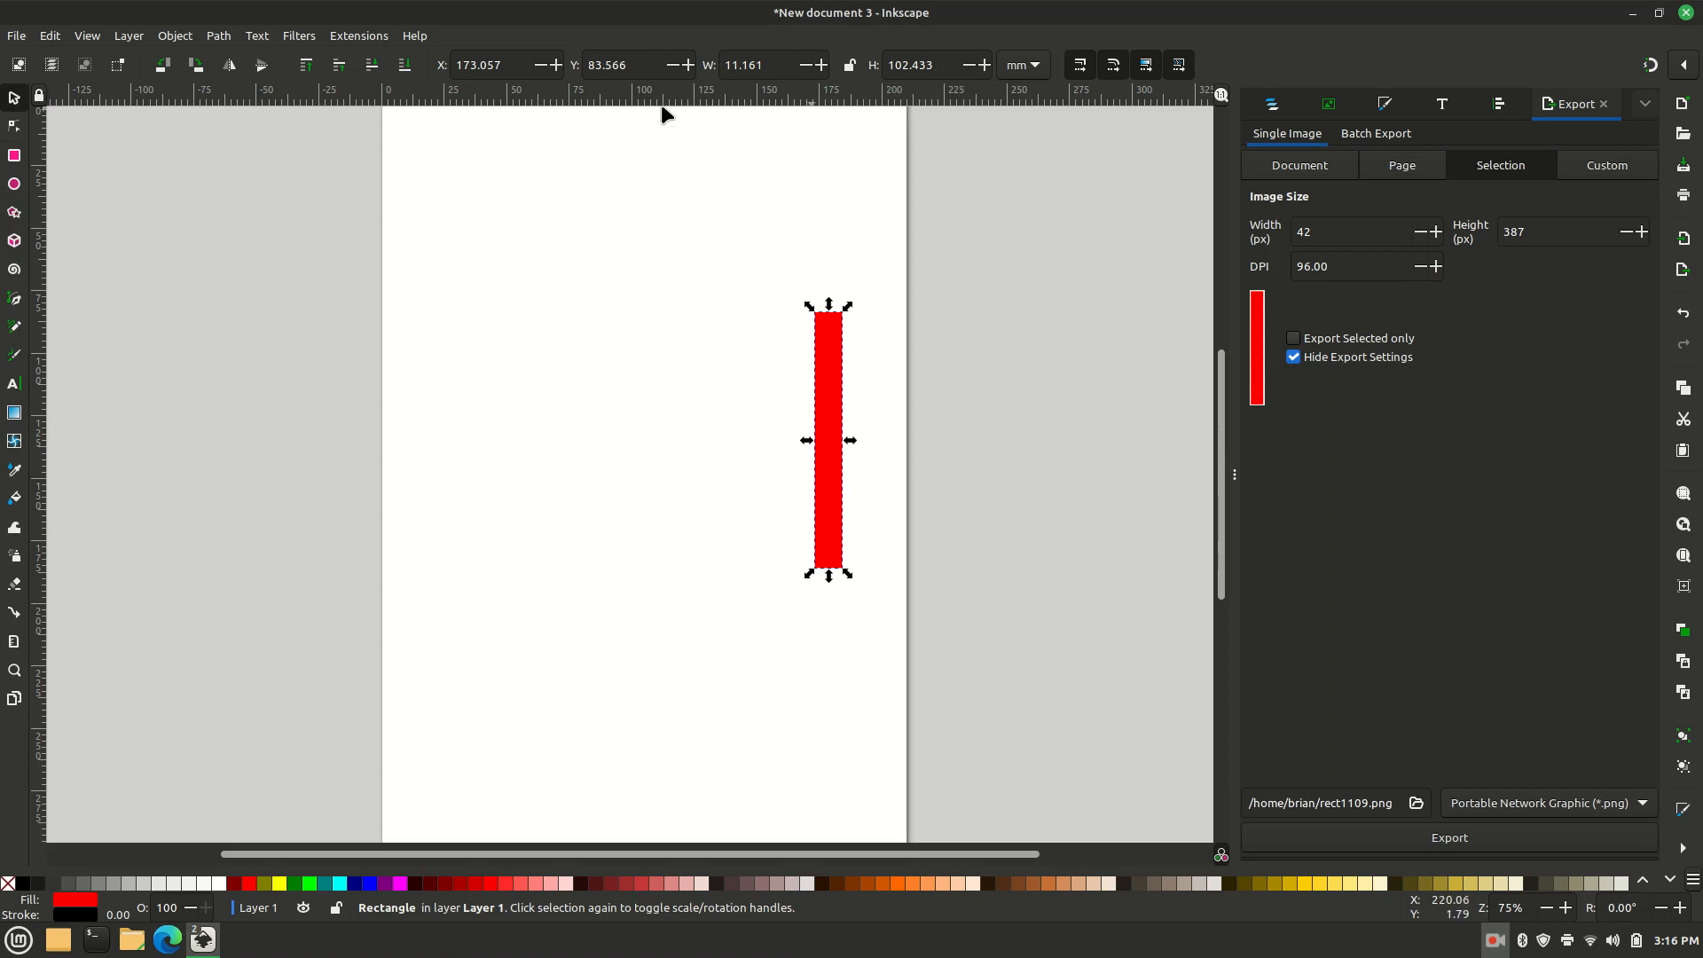
Step: Set both the page format units and the display units of the document to inches
{"action": "left_click", "coordinate": [27, 41]}
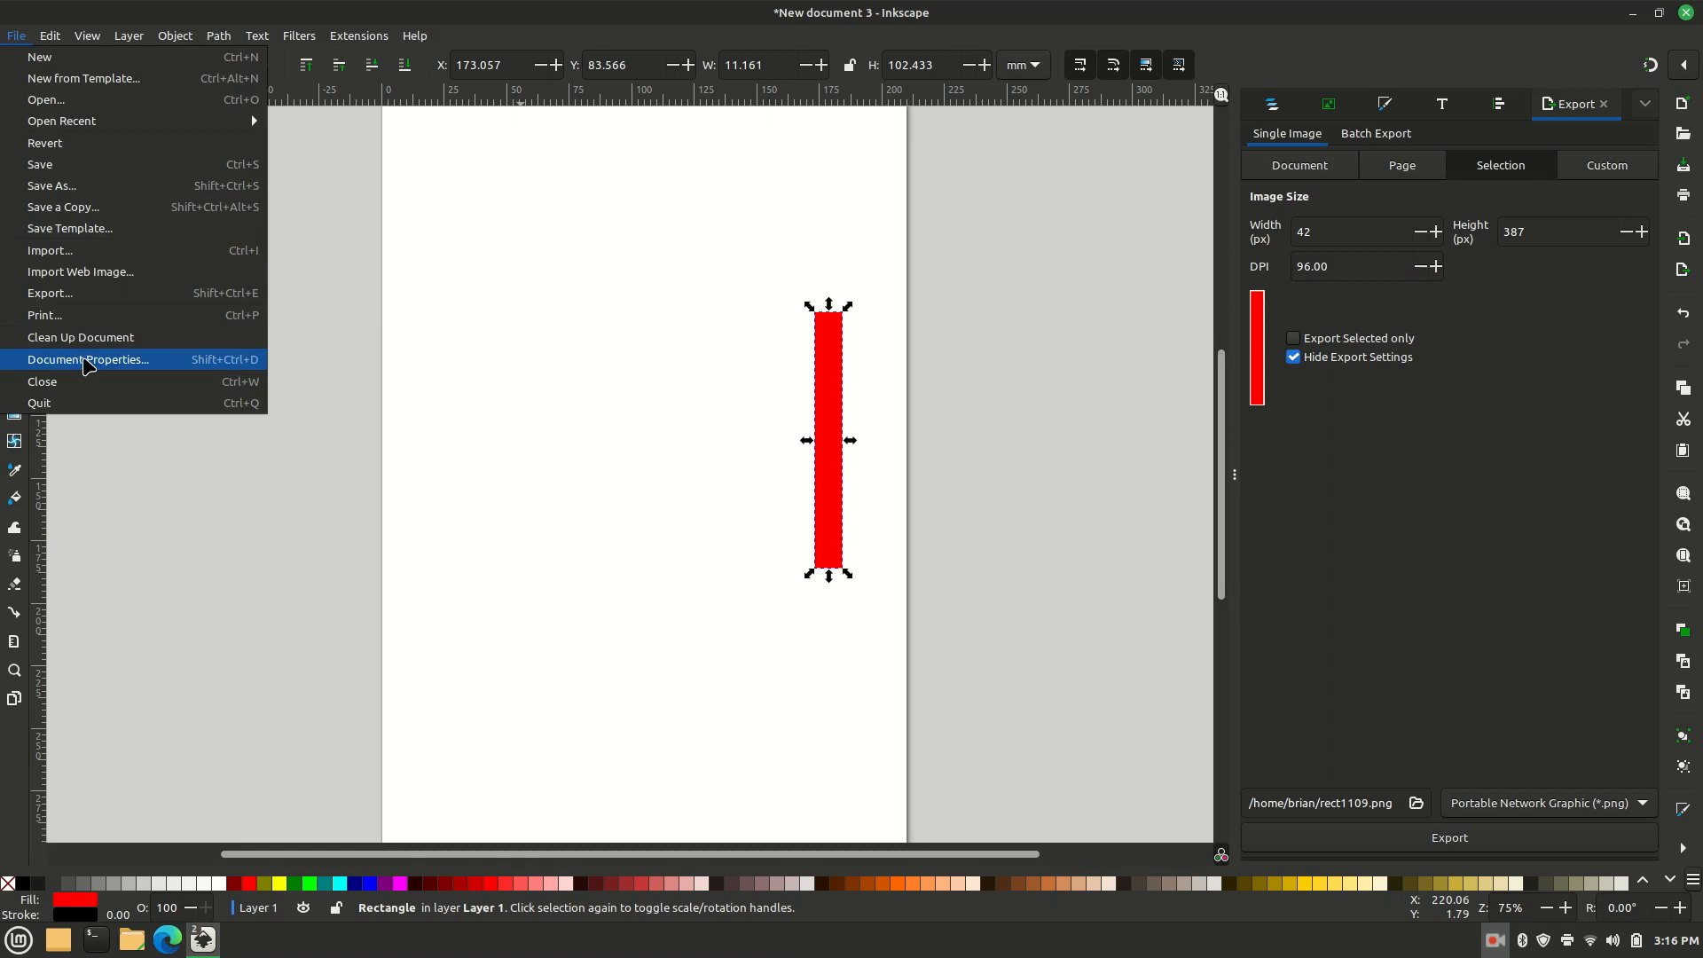
{"action": "left_click", "coordinate": [87, 362]}
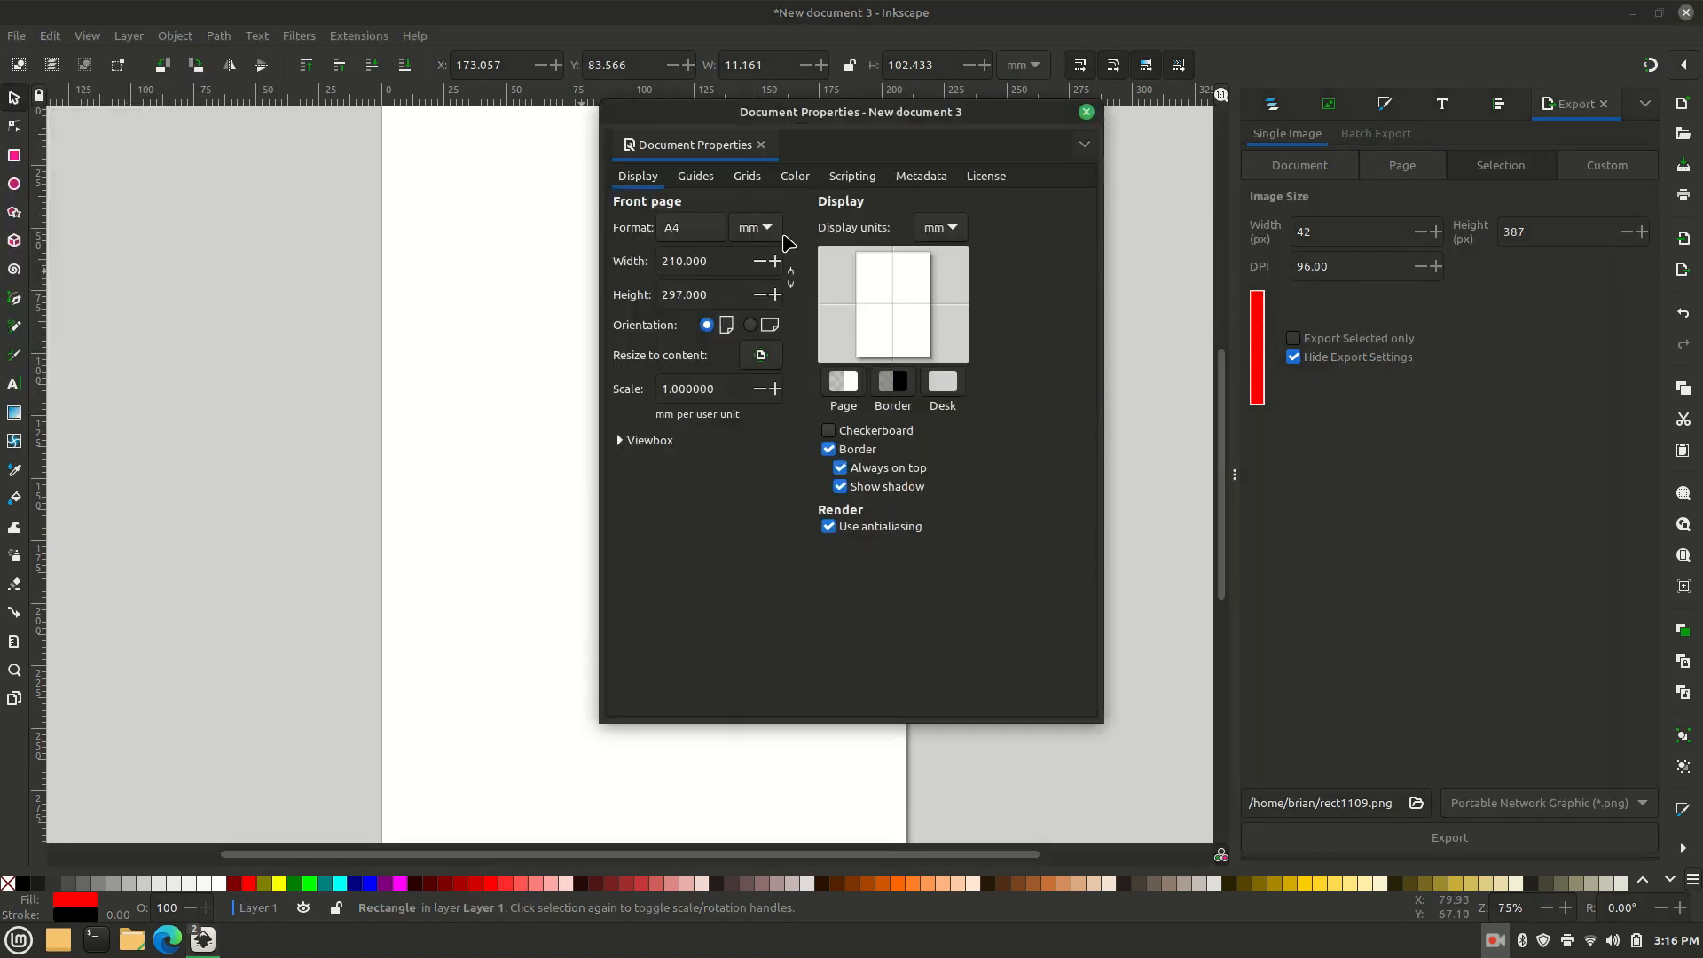
{"action": "left_click", "coordinate": [772, 229]}
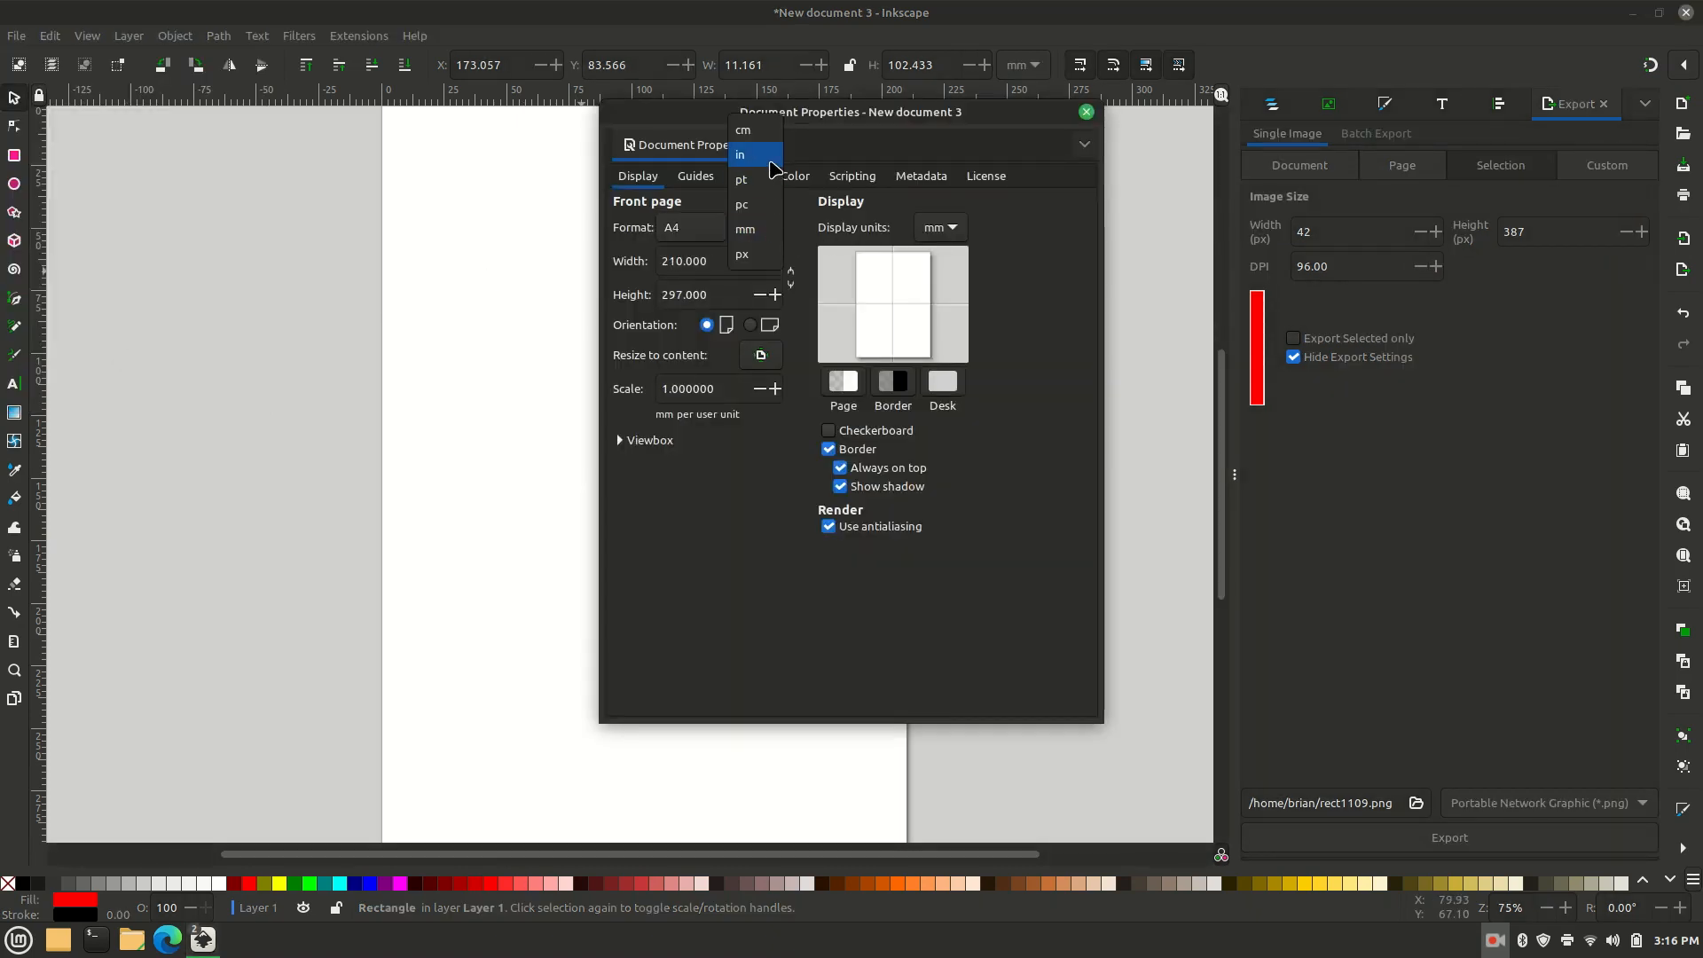
{"action": "left_click", "coordinate": [741, 154]}
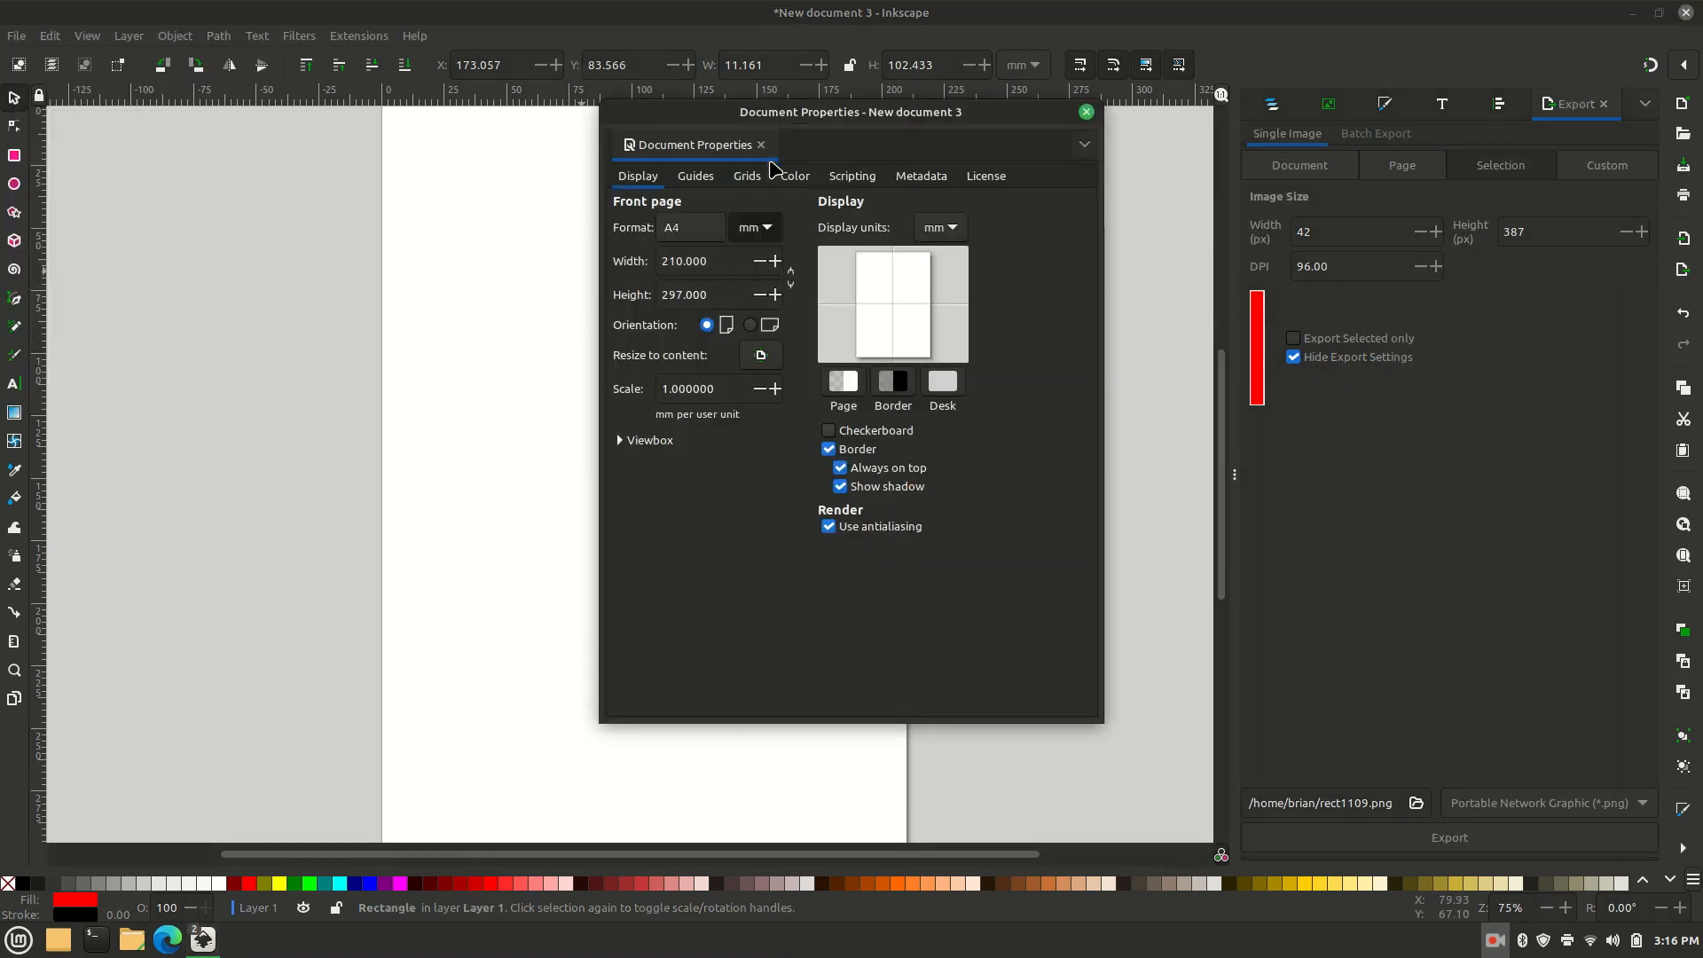
{"action": "left_click", "coordinate": [938, 229]}
{"action": "left_click", "coordinate": [932, 162]}
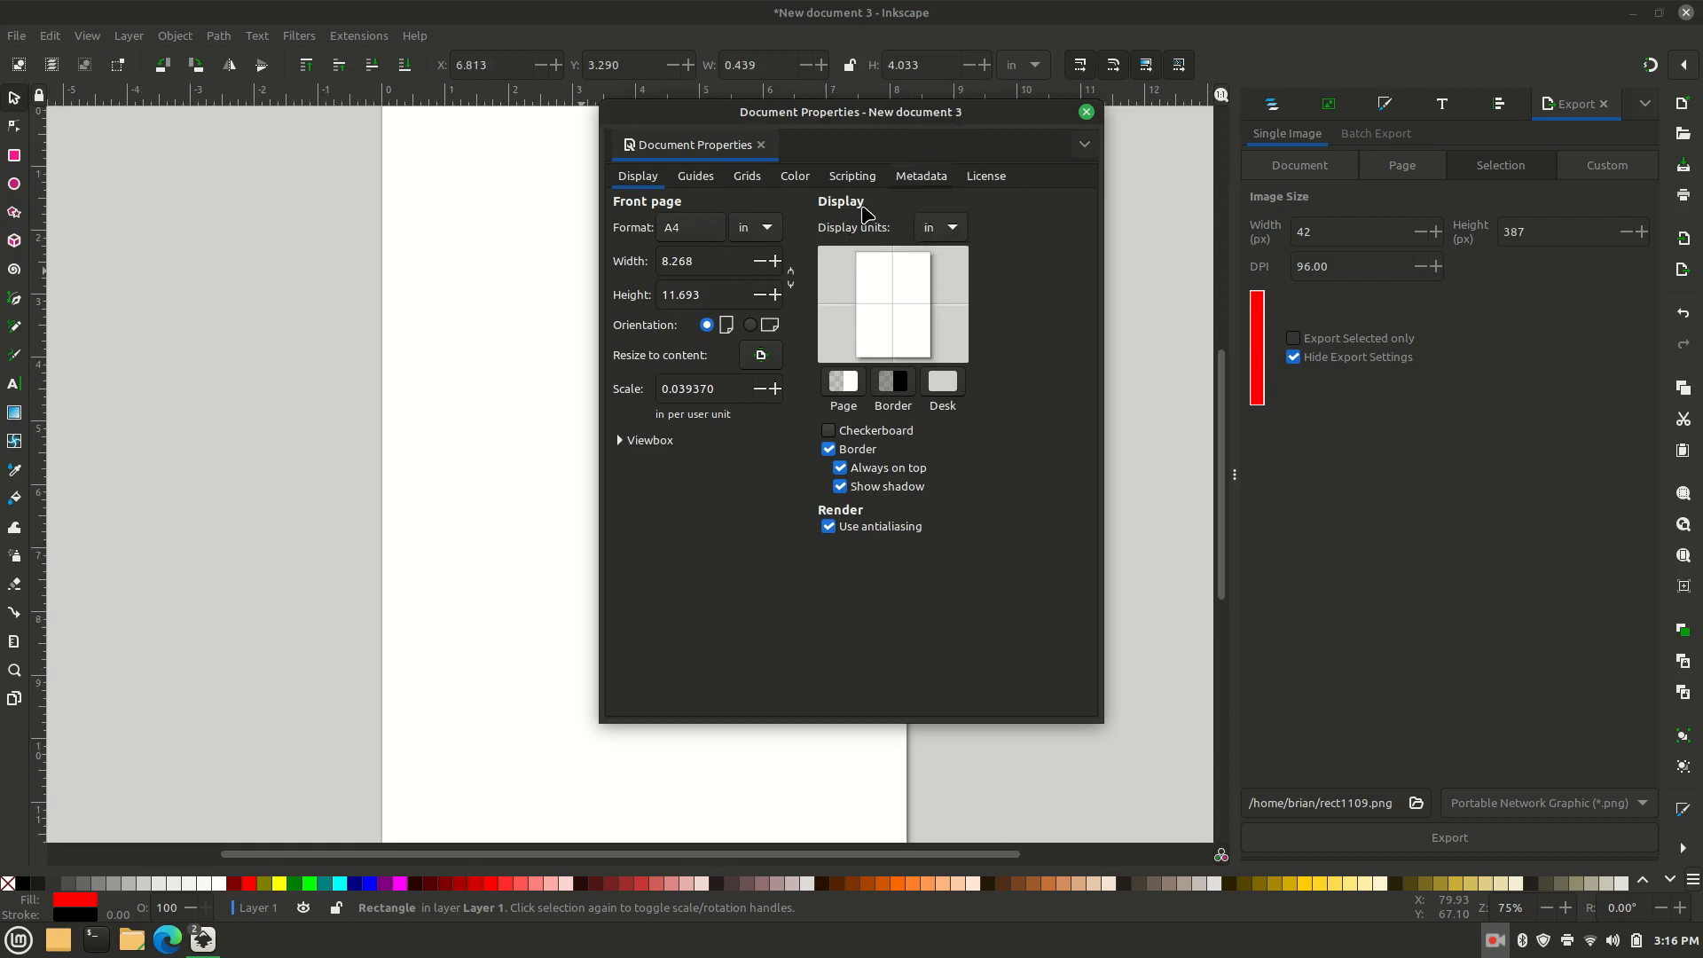
Step: Set the page format to US Letter (8.5 x 11 in) and close the document properties
{"action": "left_click", "coordinate": [692, 228]}
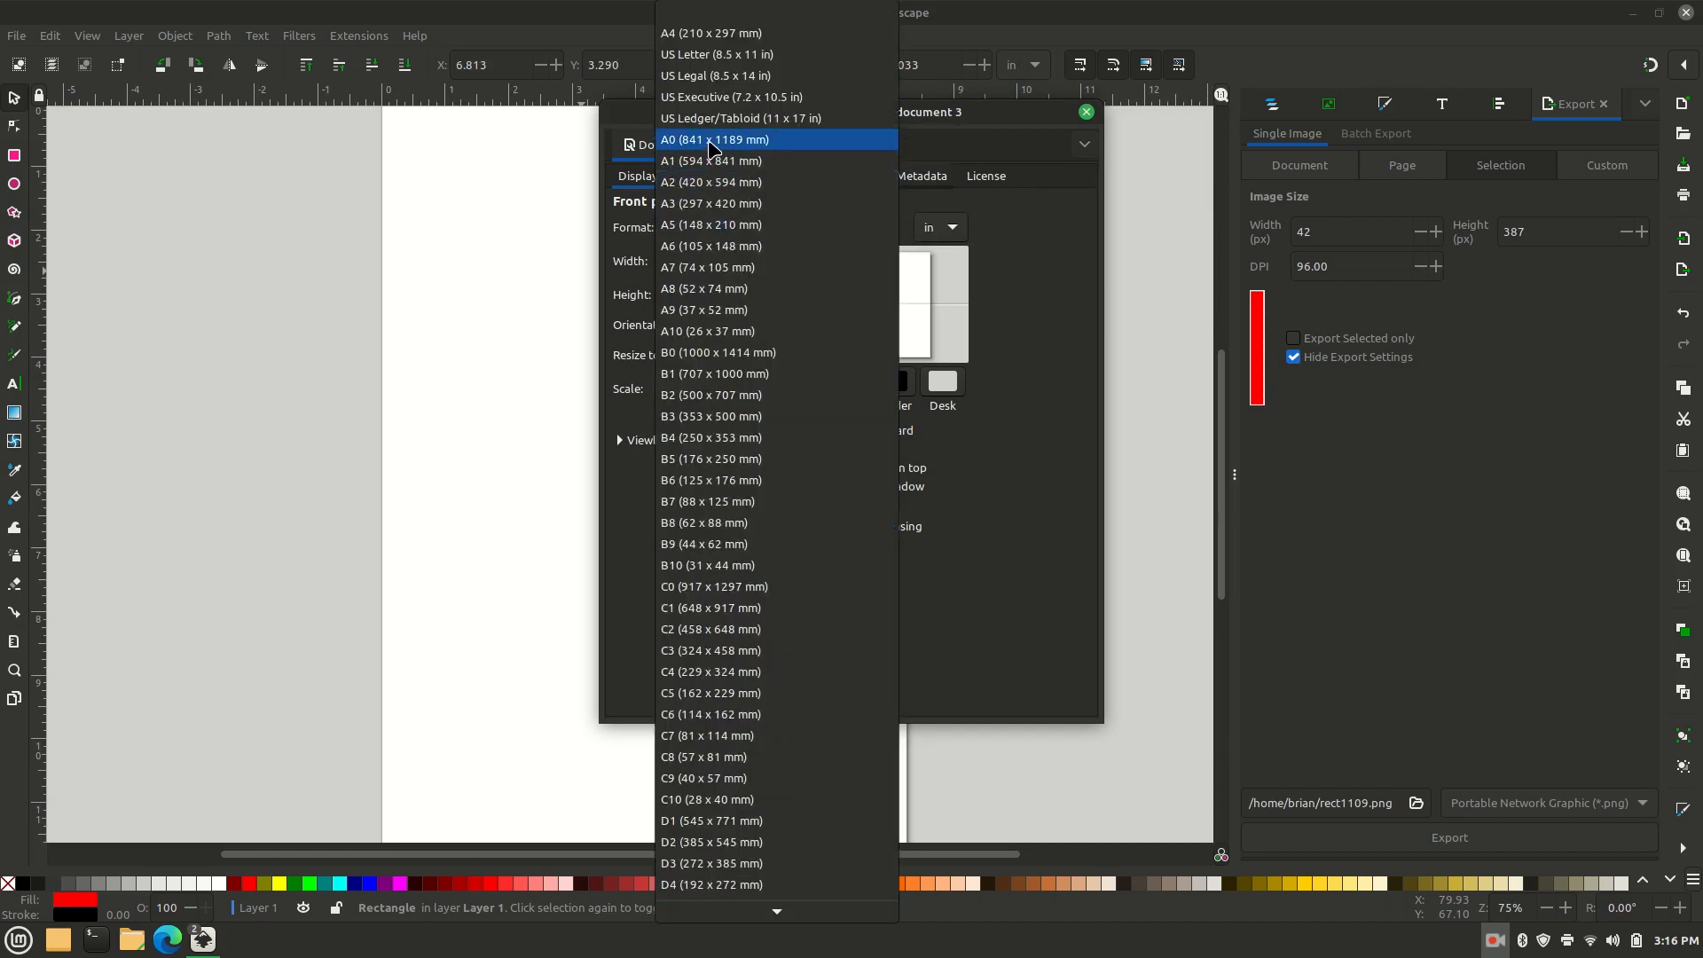
{"action": "left_click", "coordinate": [711, 82]}
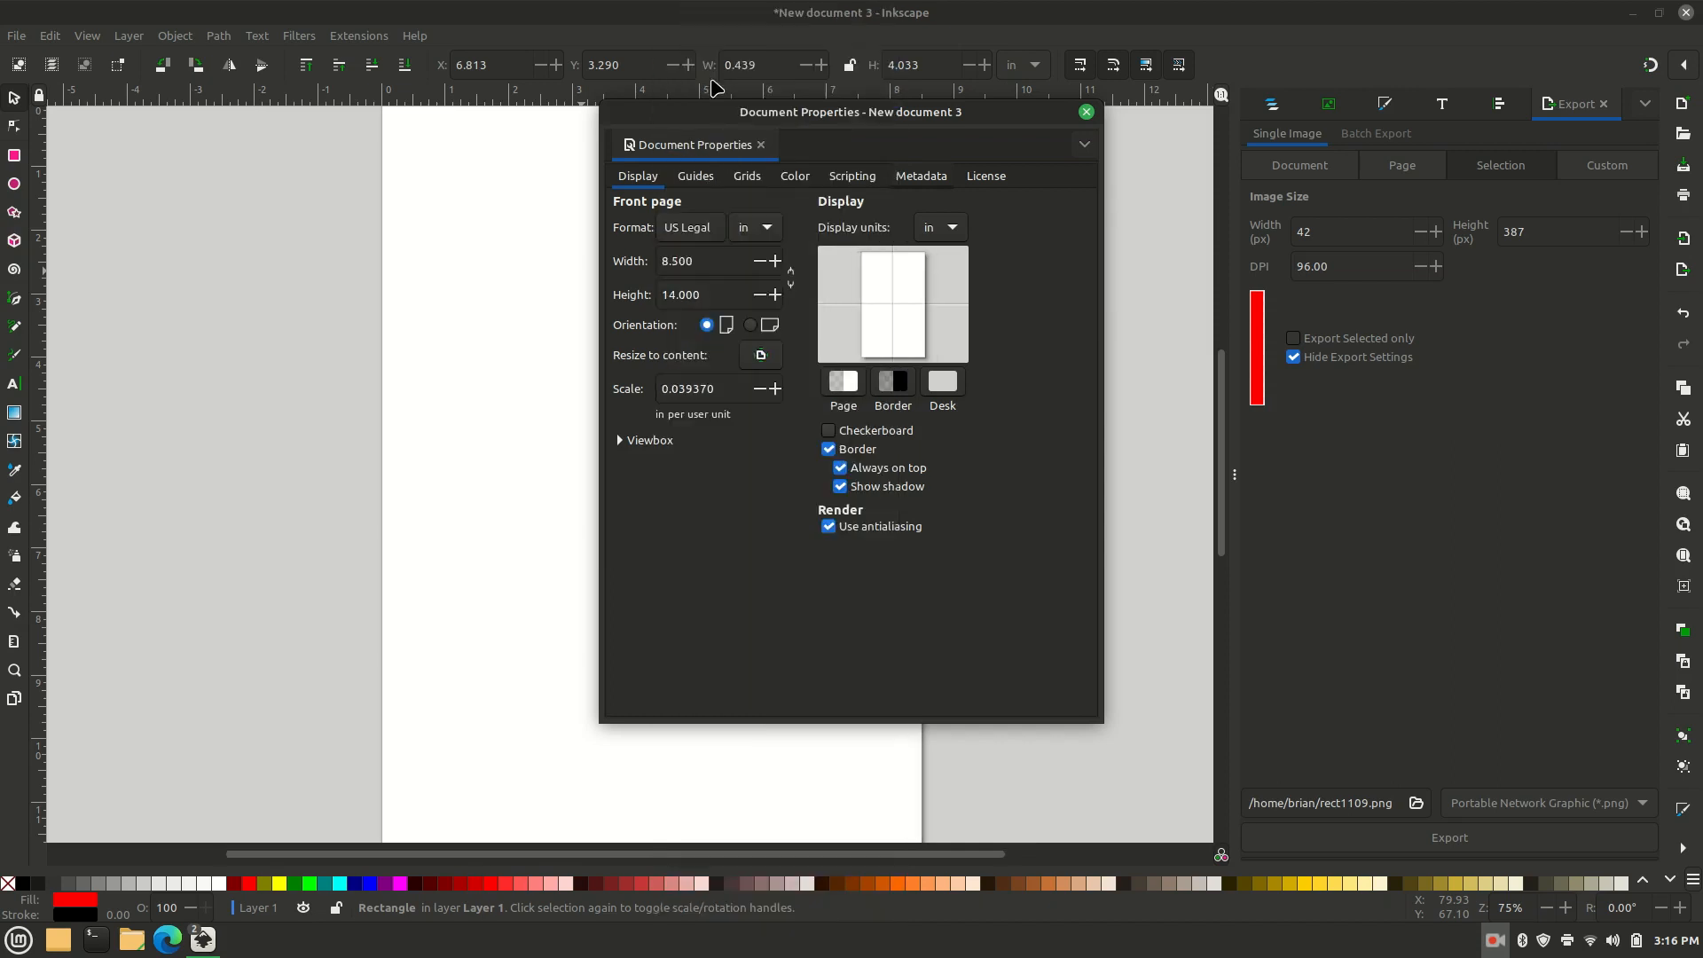
{"action": "left_click", "coordinate": [704, 227]}
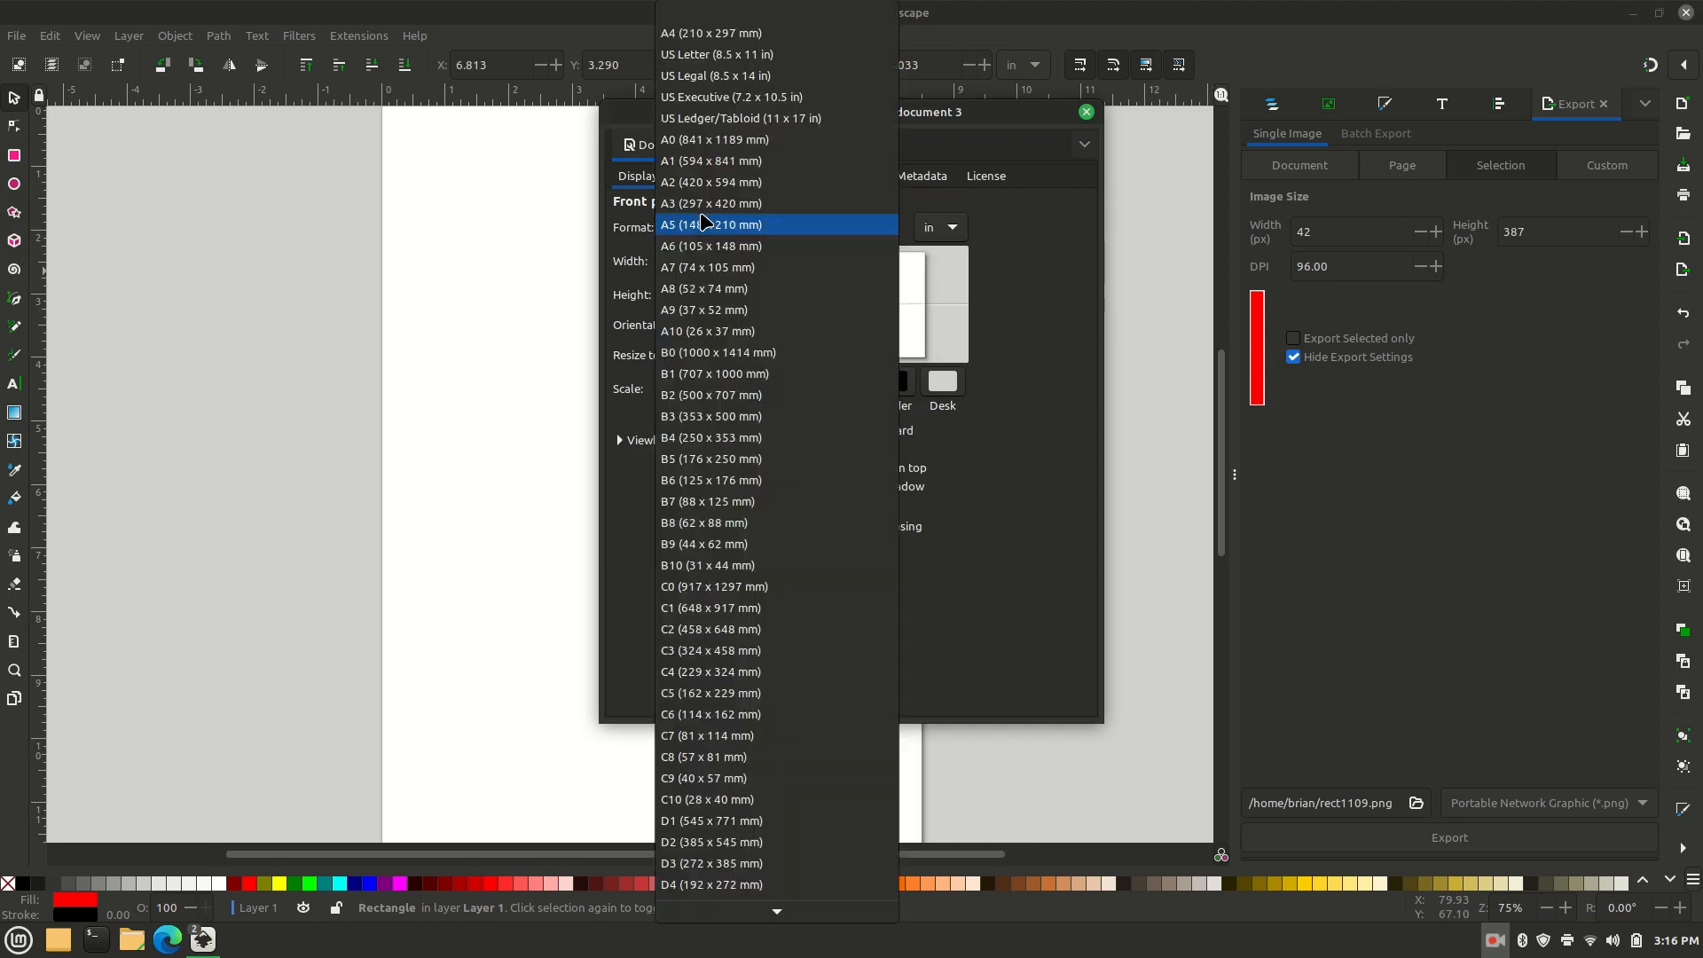
{"action": "left_click", "coordinate": [714, 55]}
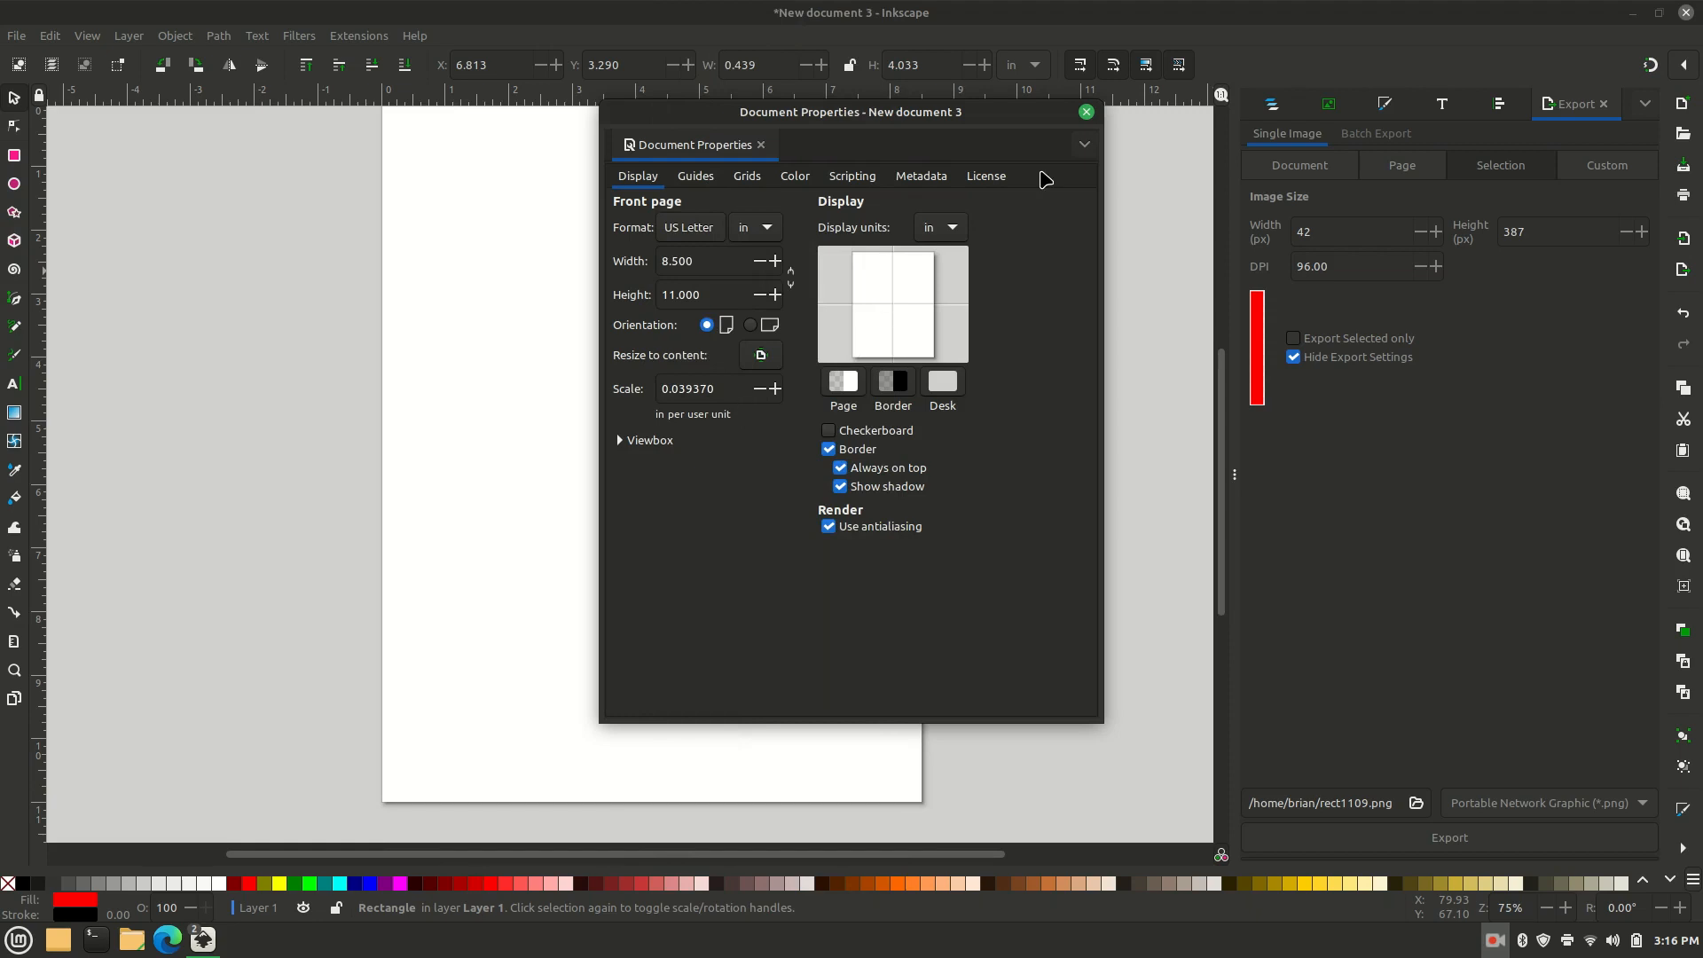
{"action": "left_click", "coordinate": [1085, 113]}
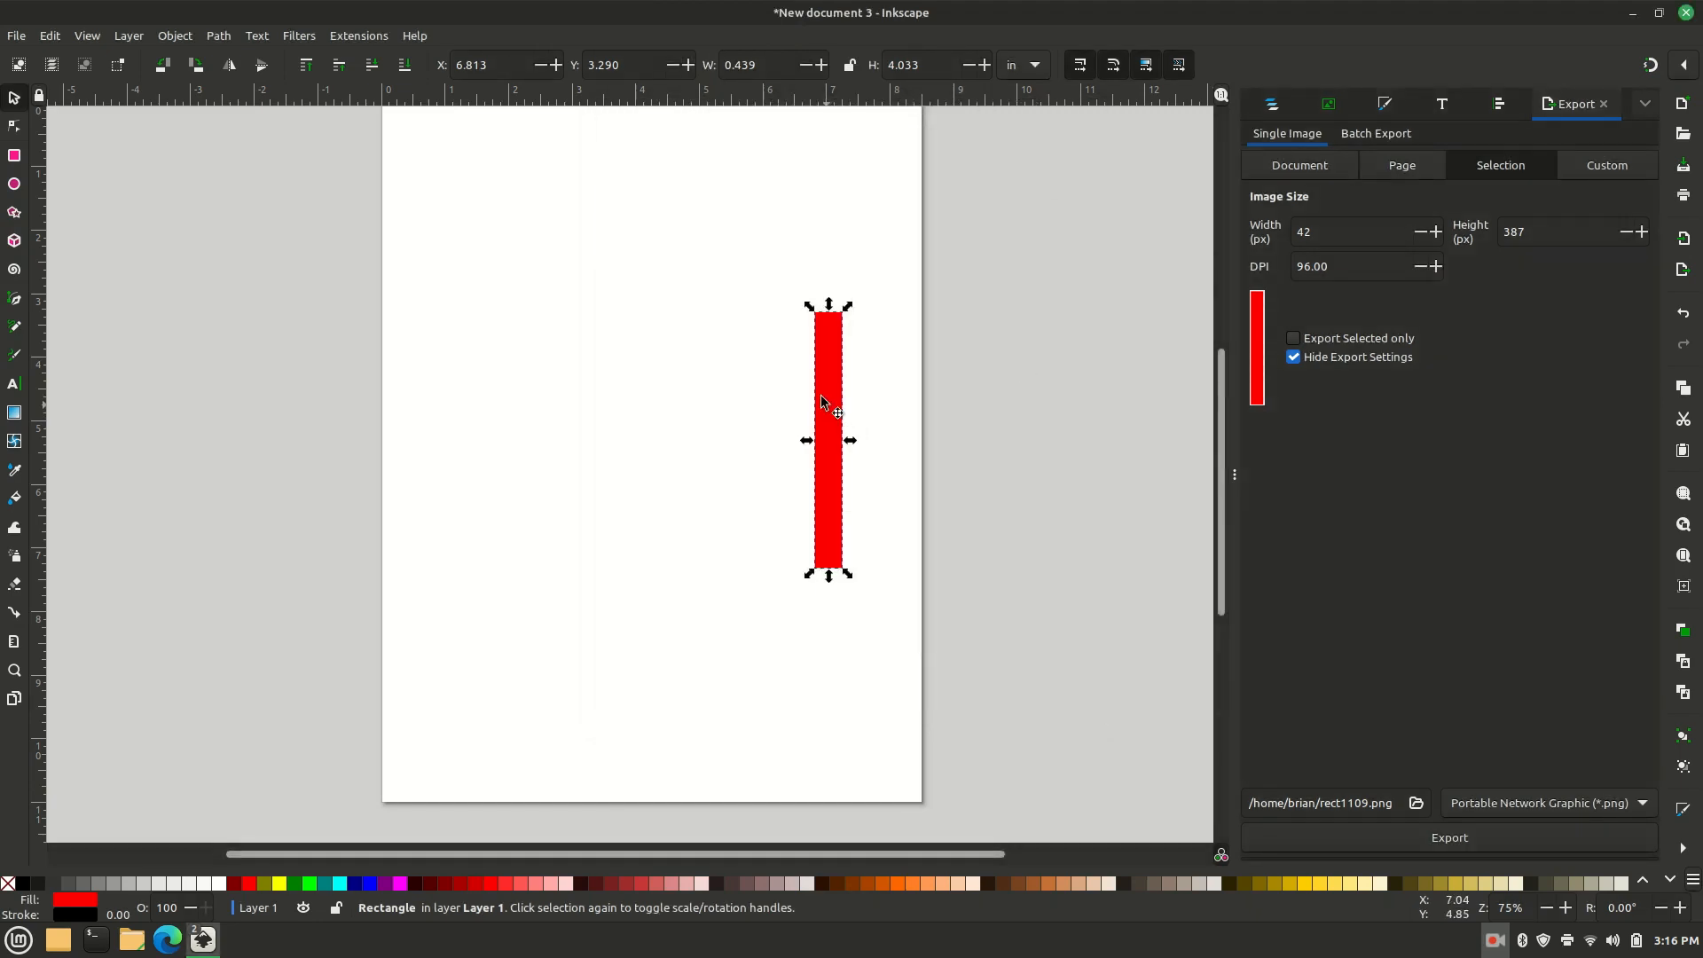
Step: Resize the vertical rectangle to 6 in high and 0.75 in wide
{"action": "left_click", "coordinate": [830, 385]}
{"action": "left_click", "coordinate": [930, 64]}
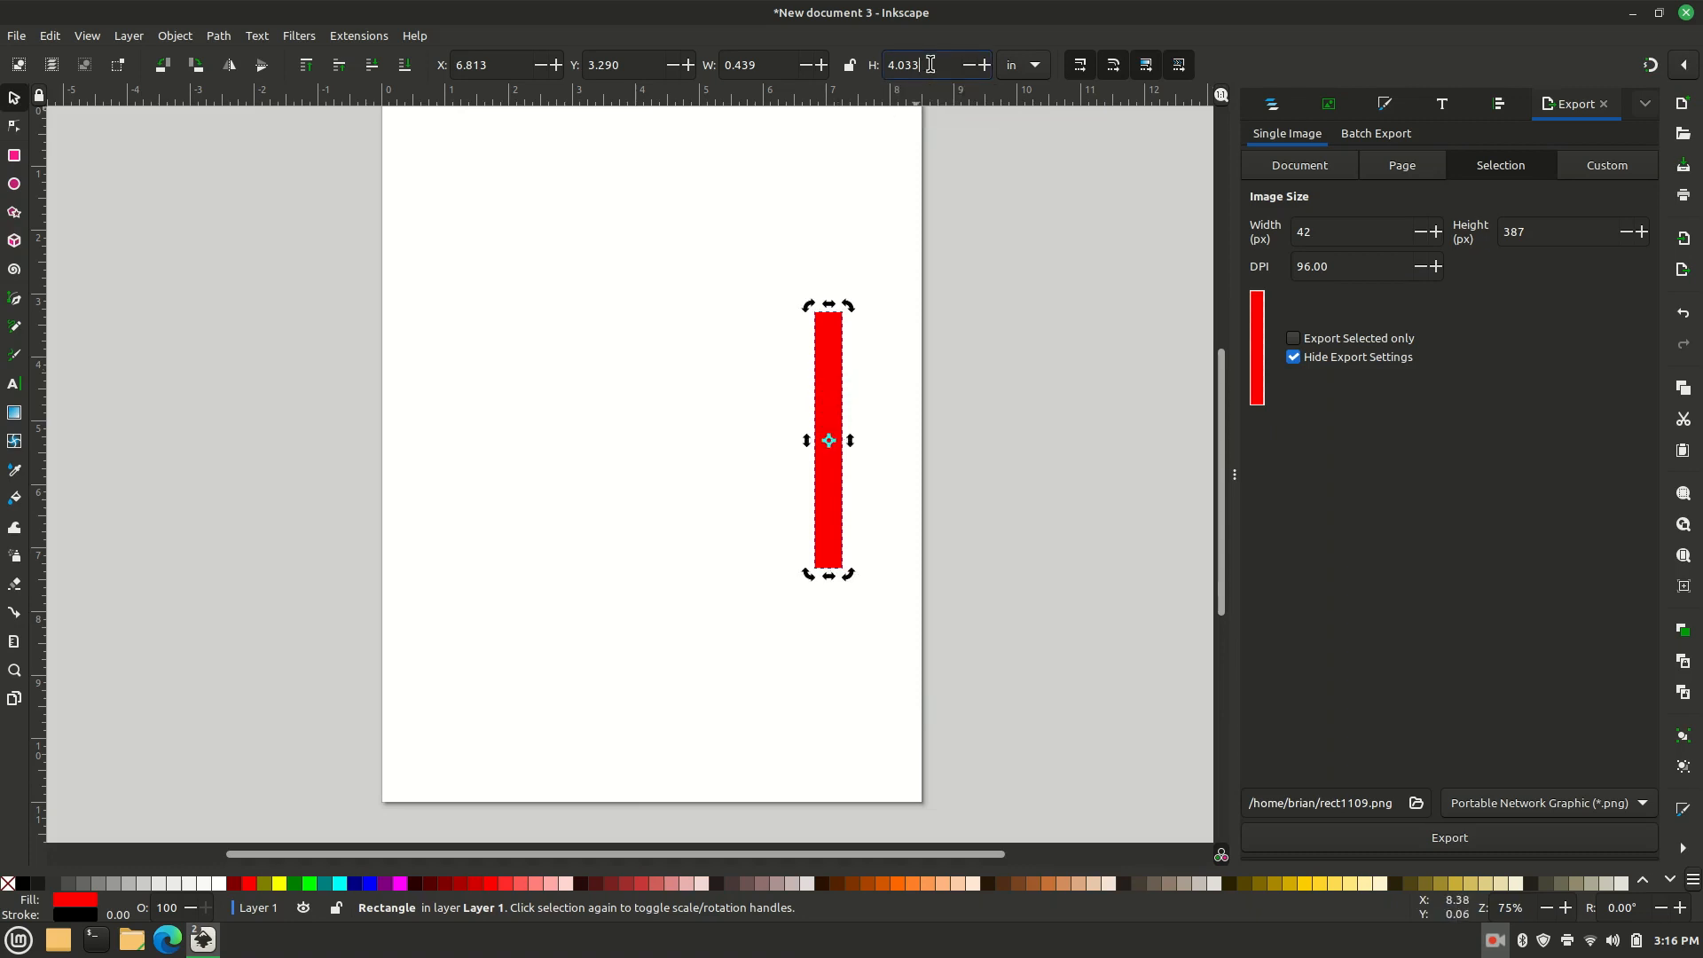
{"action": "key", "text": "BackSpace"}
{"action": "key", "text": "BackSpace"}
{"action": "key", "text": "BackSpace"}
{"action": "key", "text": "BackSpace"}
{"action": "key", "text": "BackSpace"}
{"action": "type", "text": "6"}
{"action": "left_click_drag", "start_coordinate": [785, 72], "coordinate": [737, 61]}
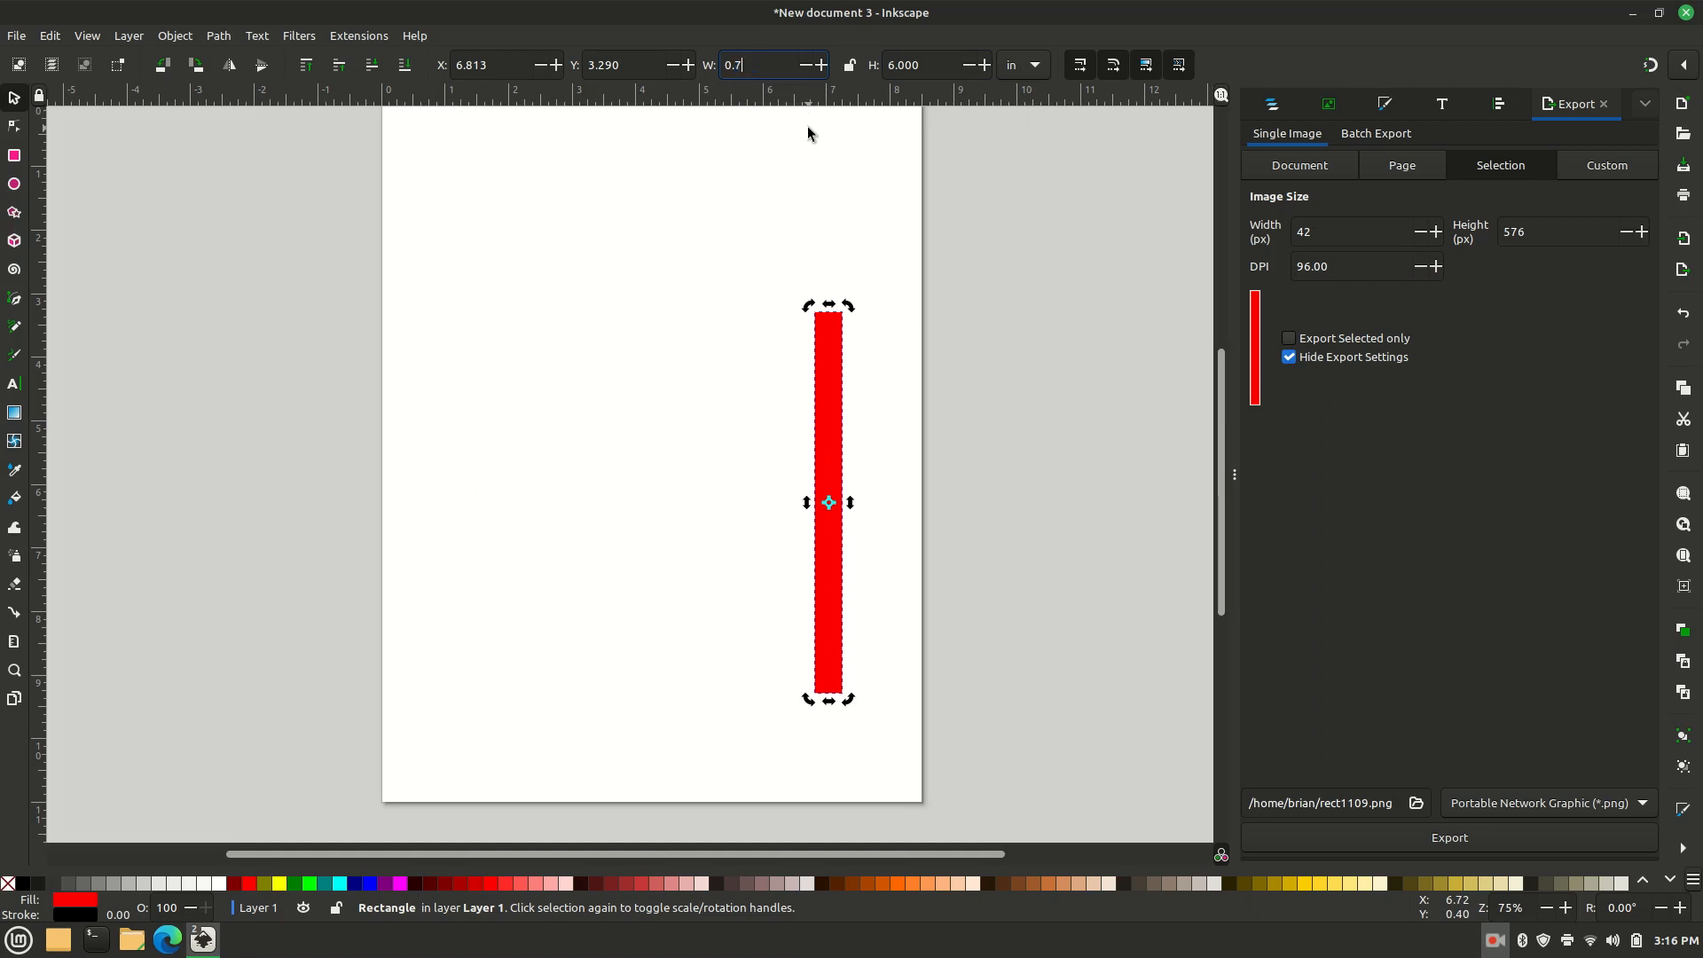
{"action": "left_click", "coordinate": [896, 228]}
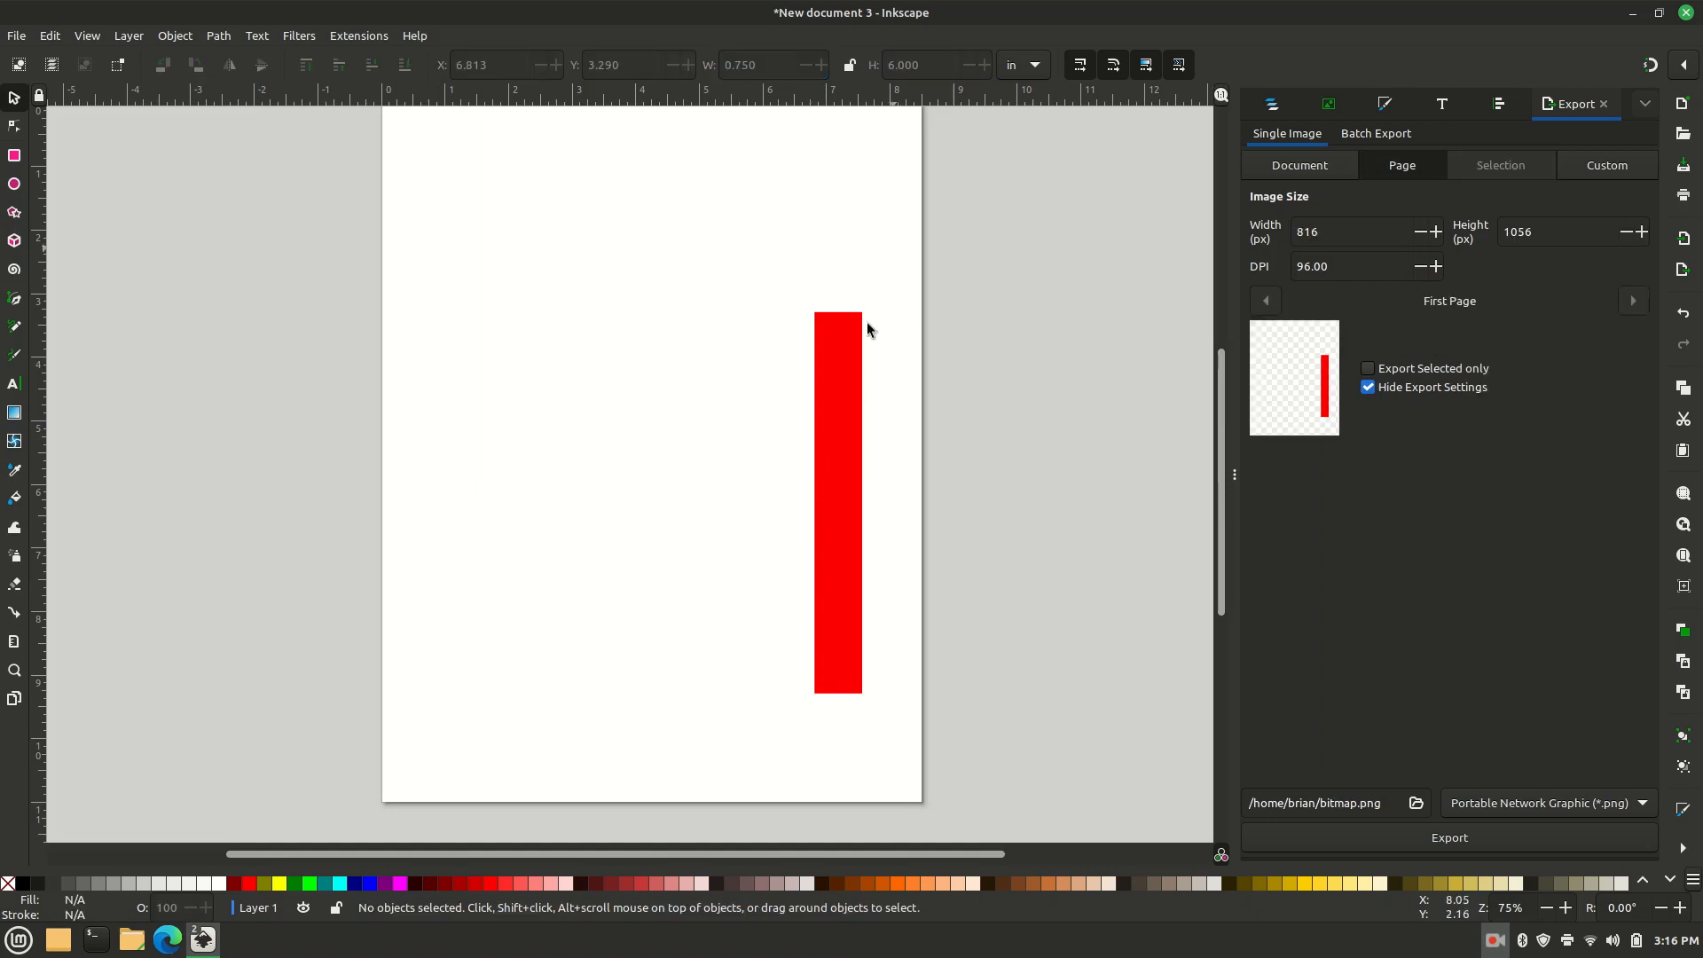
{"action": "left_click", "coordinate": [834, 364]}
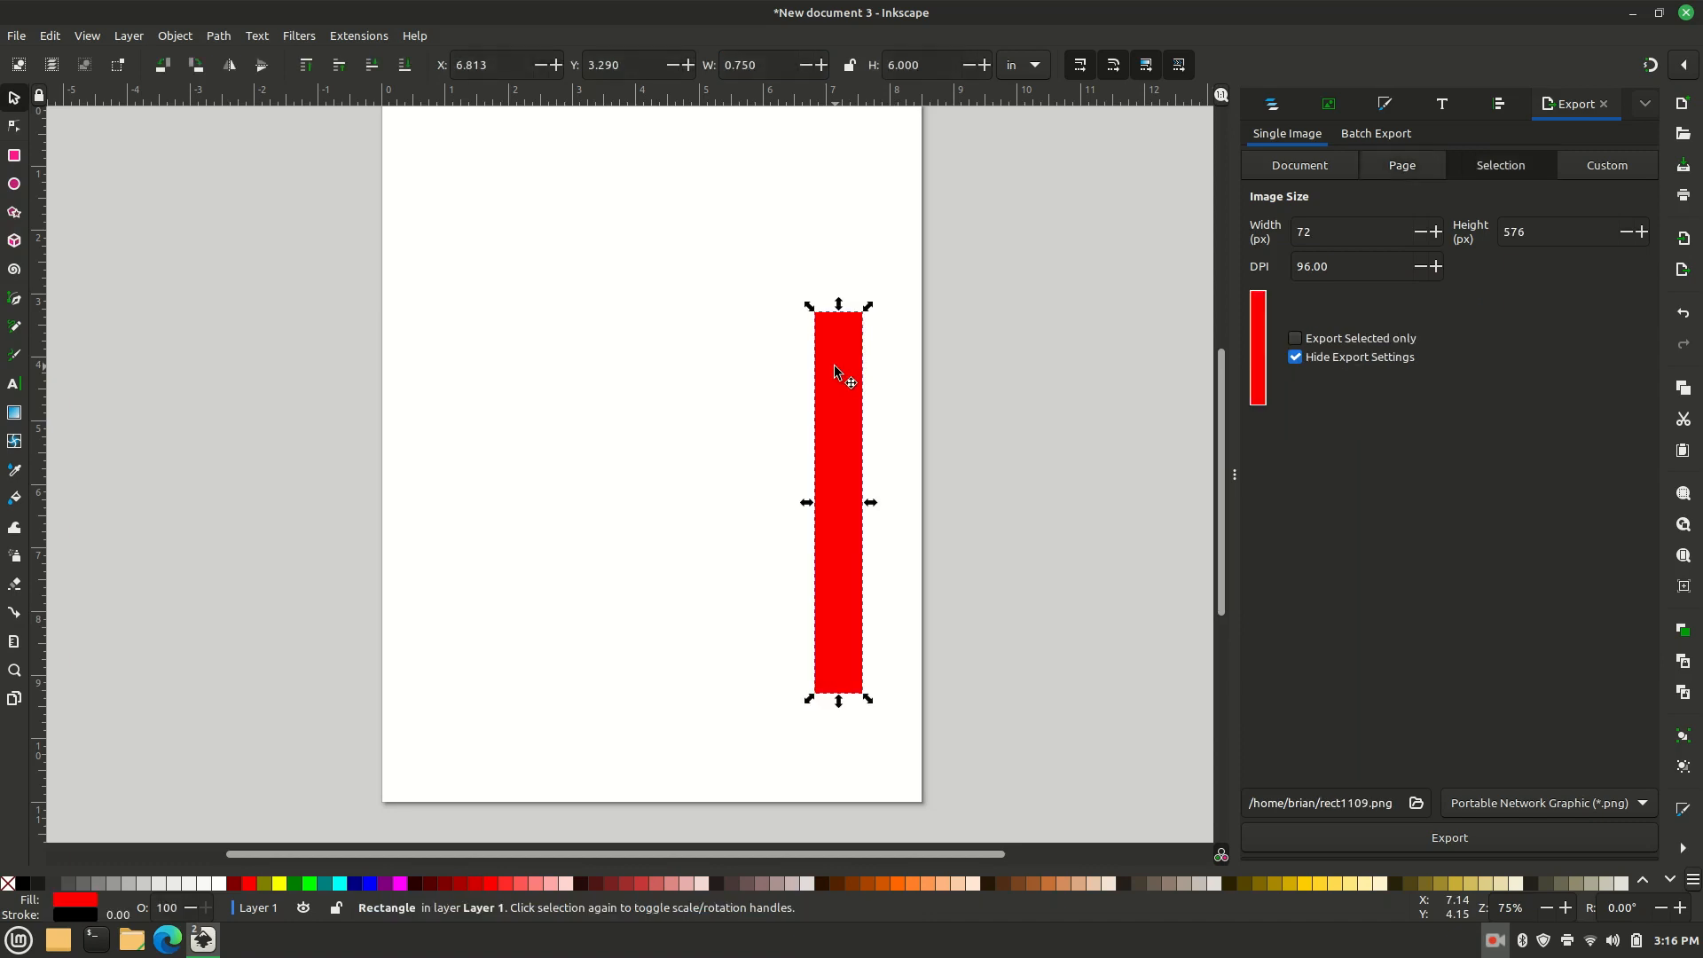
{"action": "left_click", "coordinate": [670, 333]}
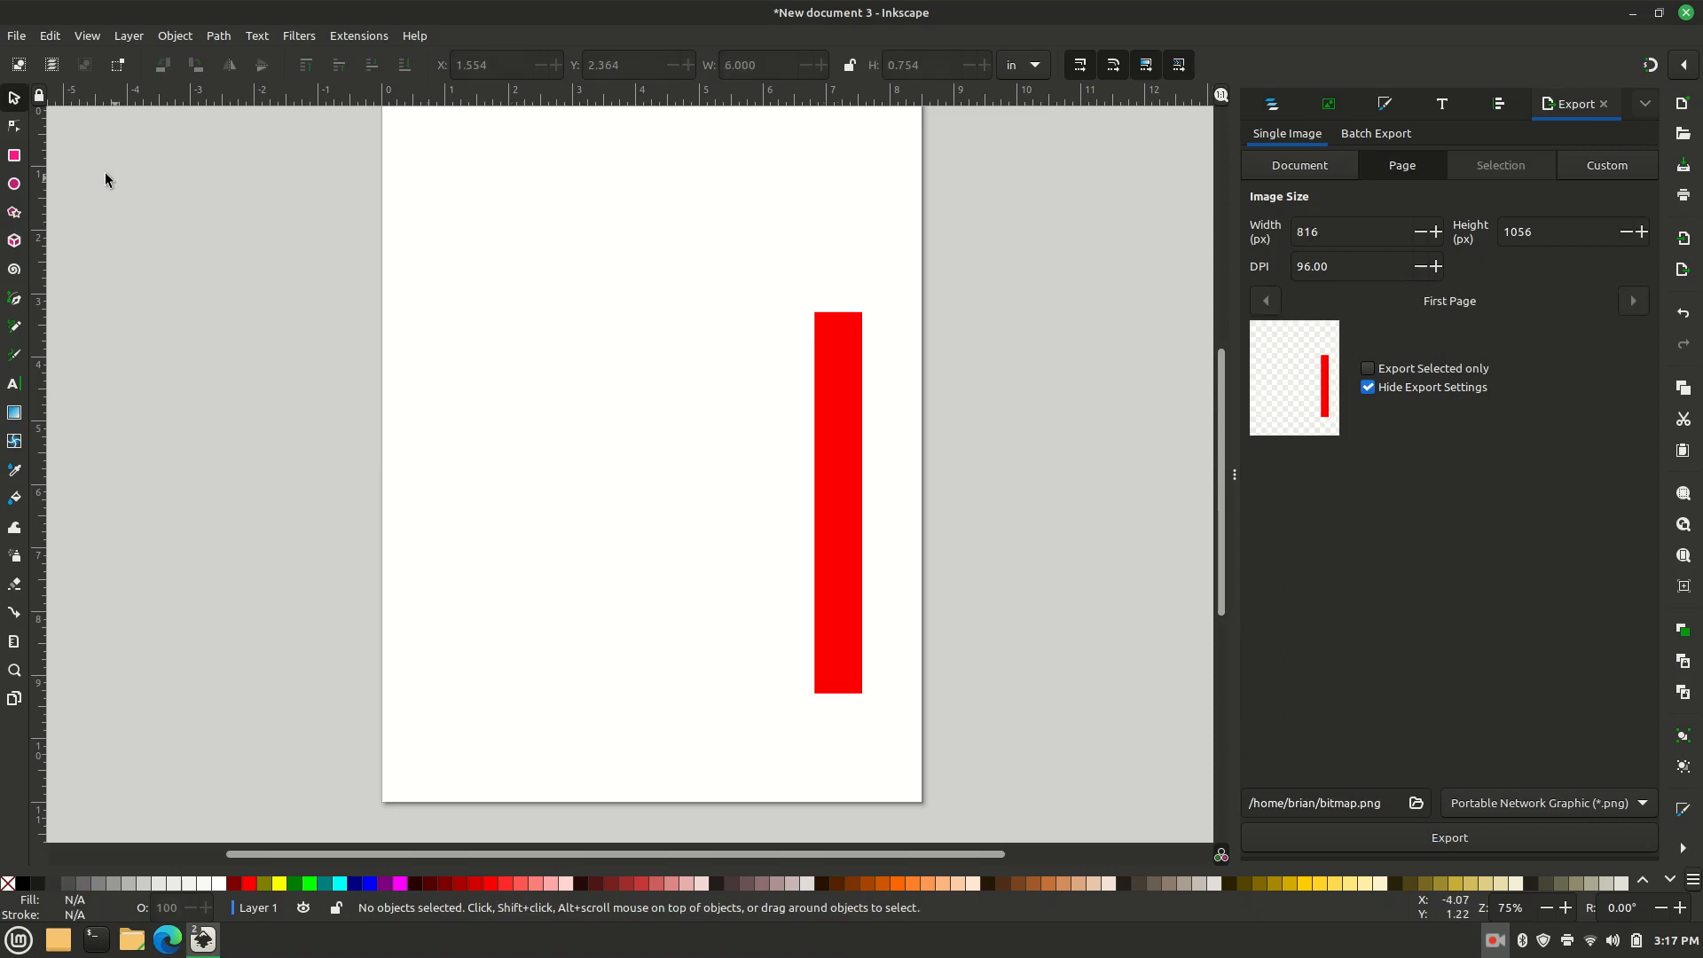
Step: Draw a horizontal rectangle about 6.25 in wide and 0.63 in high above the vertical bar
{"action": "left_click", "coordinate": [14, 156]}
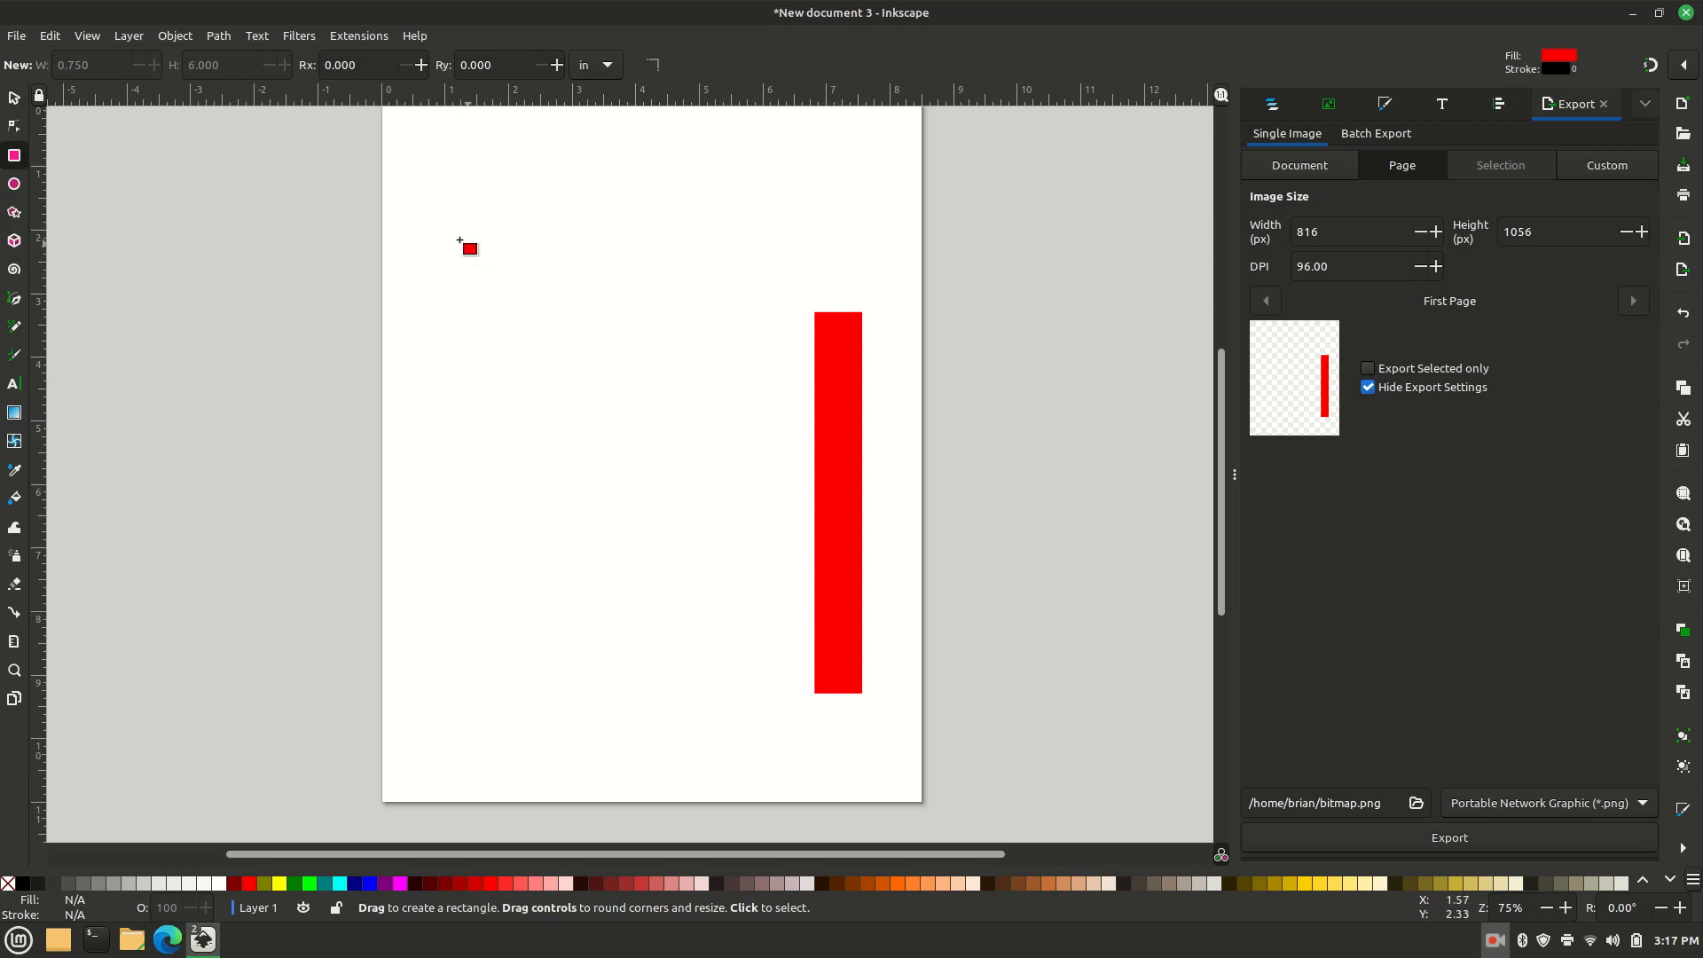
{"action": "left_click_drag", "start_coordinate": [460, 239], "coordinate": [857, 279]}
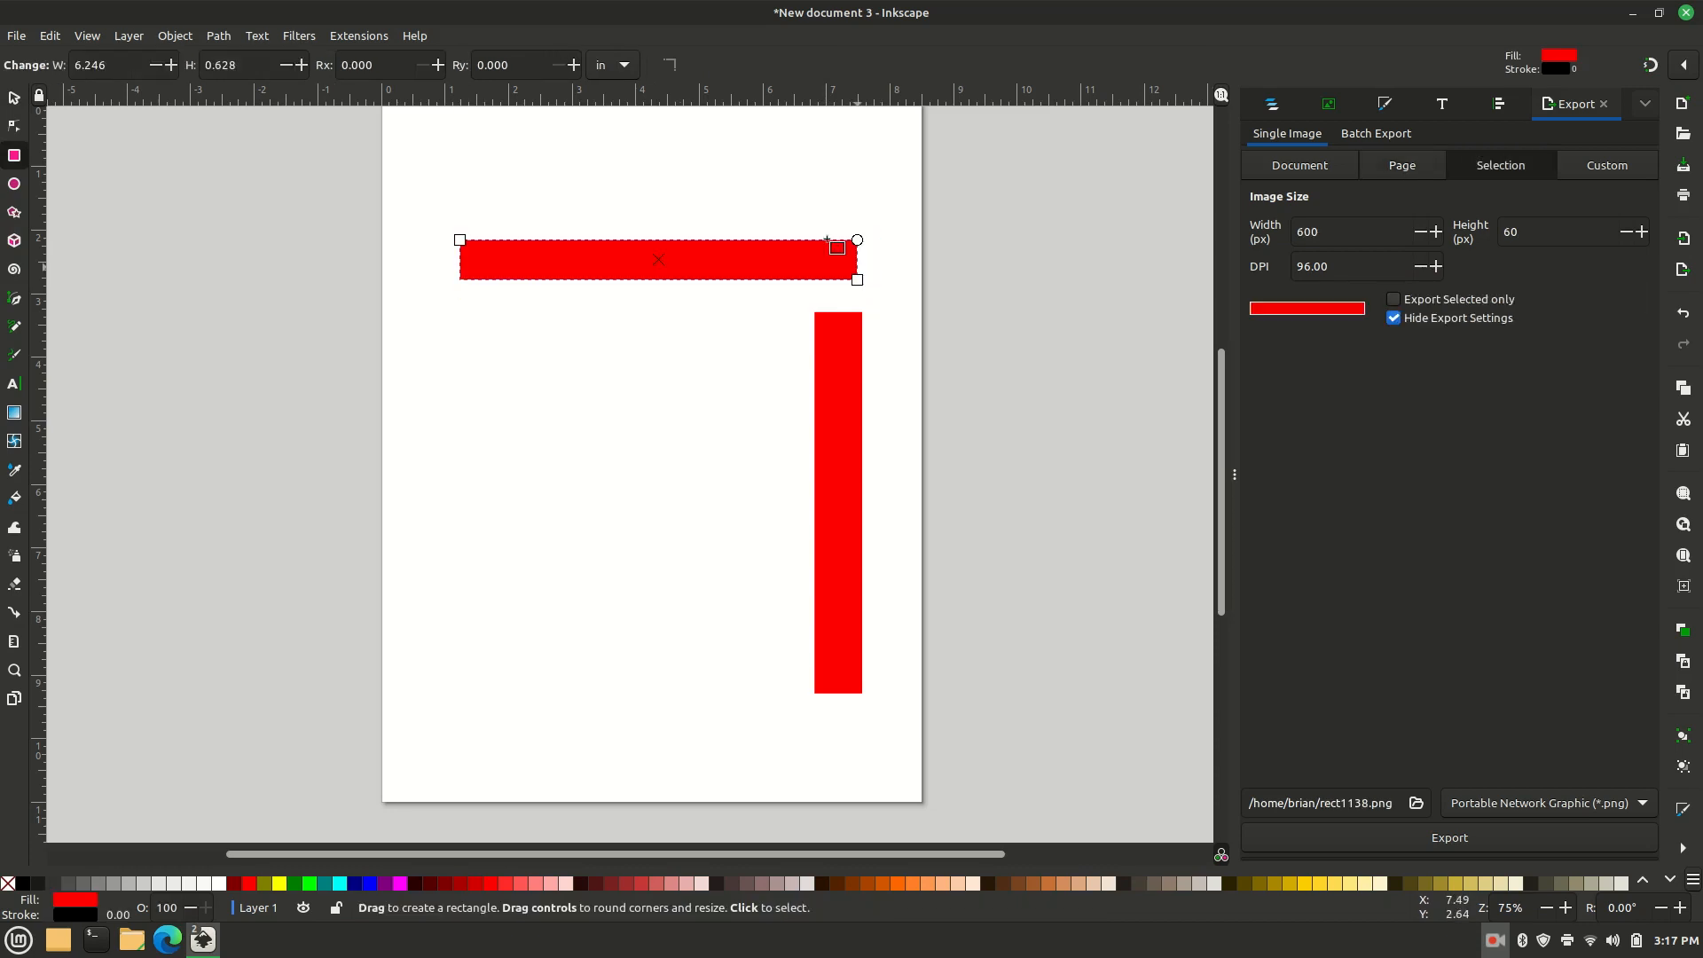
{"action": "left_click", "coordinate": [15, 97]}
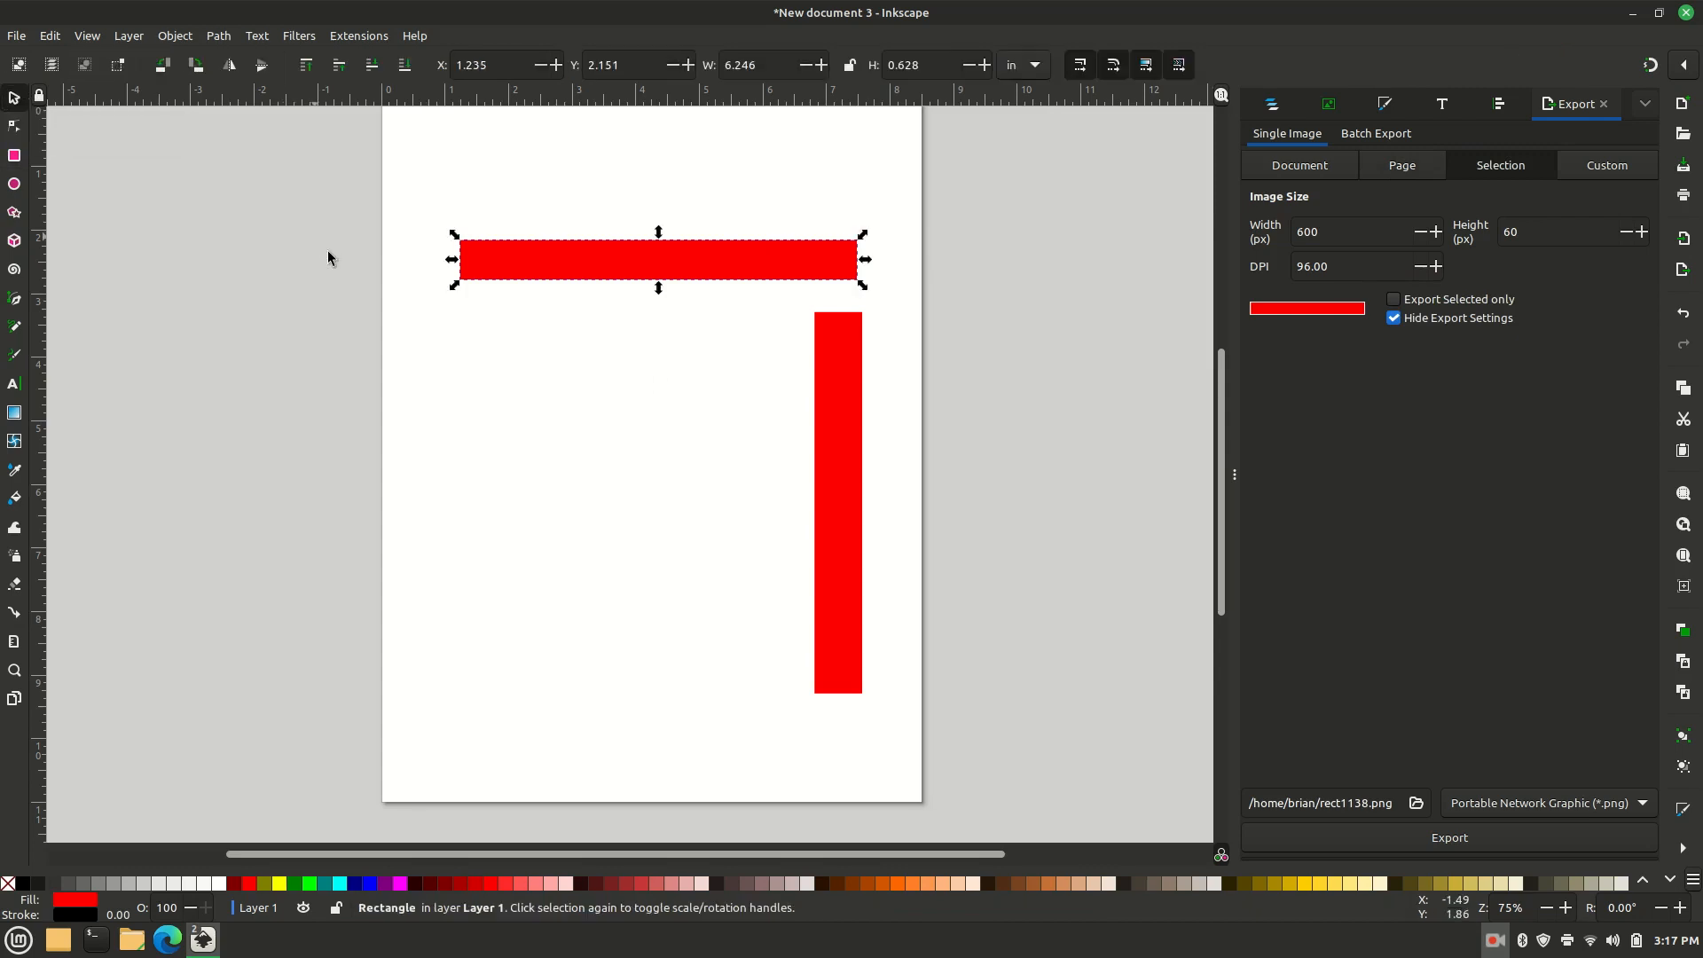
Step: Fill both the vertical and the horizontal rectangle with black
{"action": "left_click", "coordinate": [846, 439]}
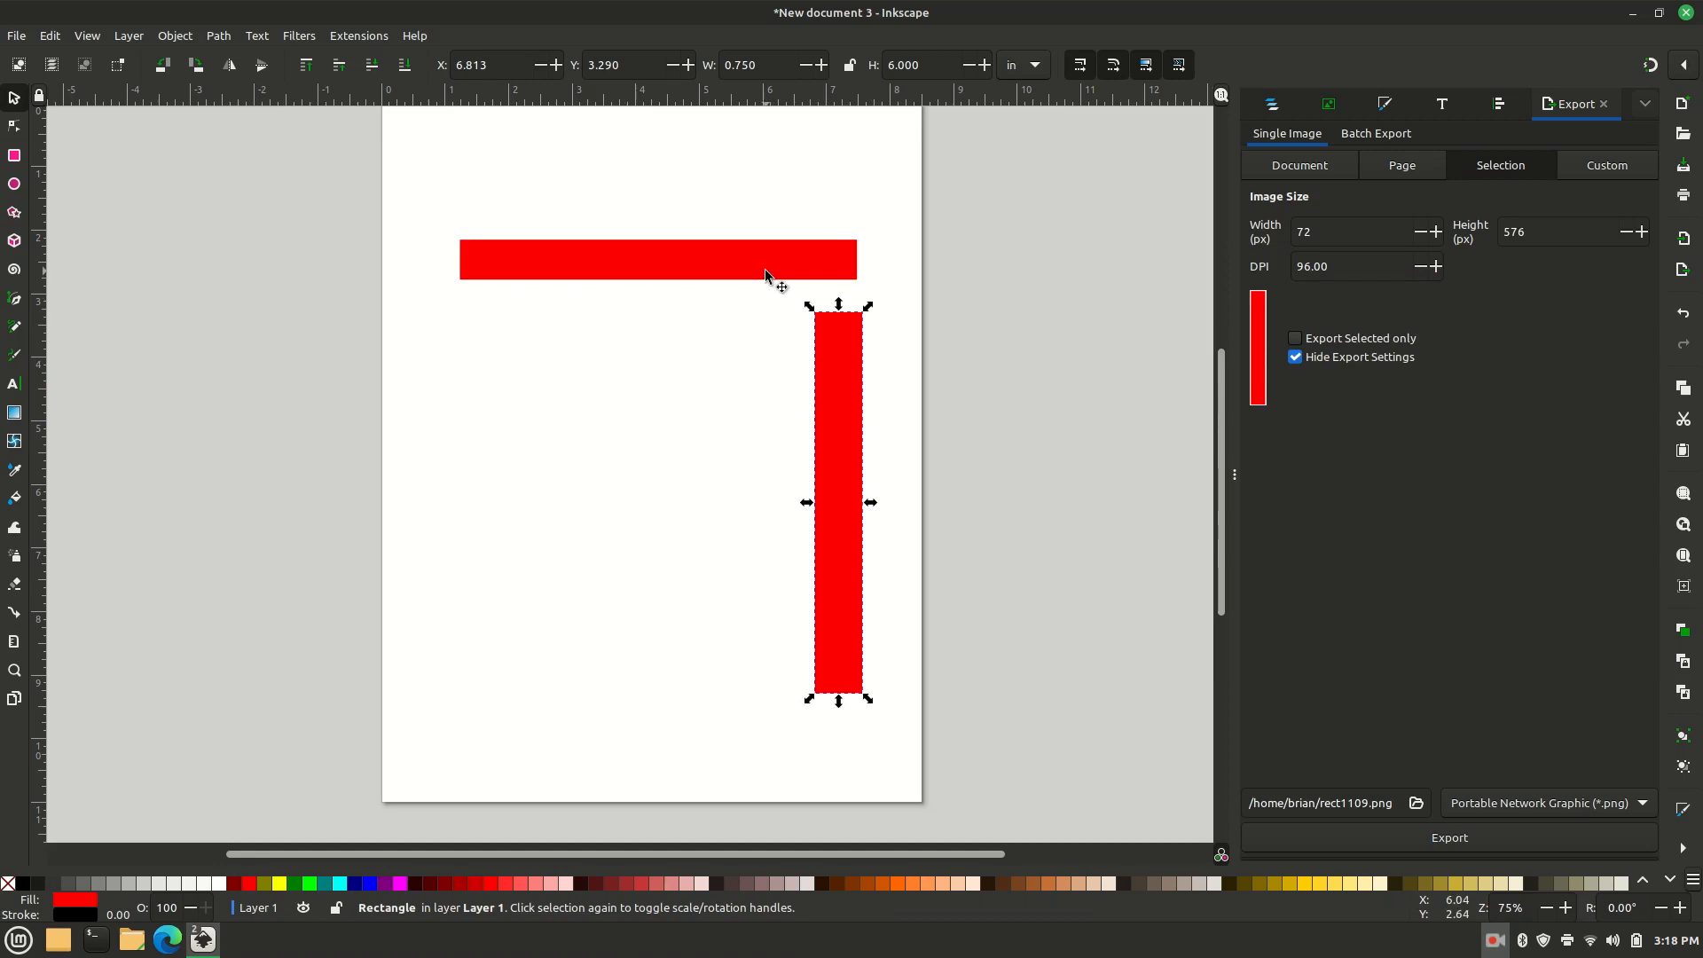
{"action": "key", "text": "shift"}
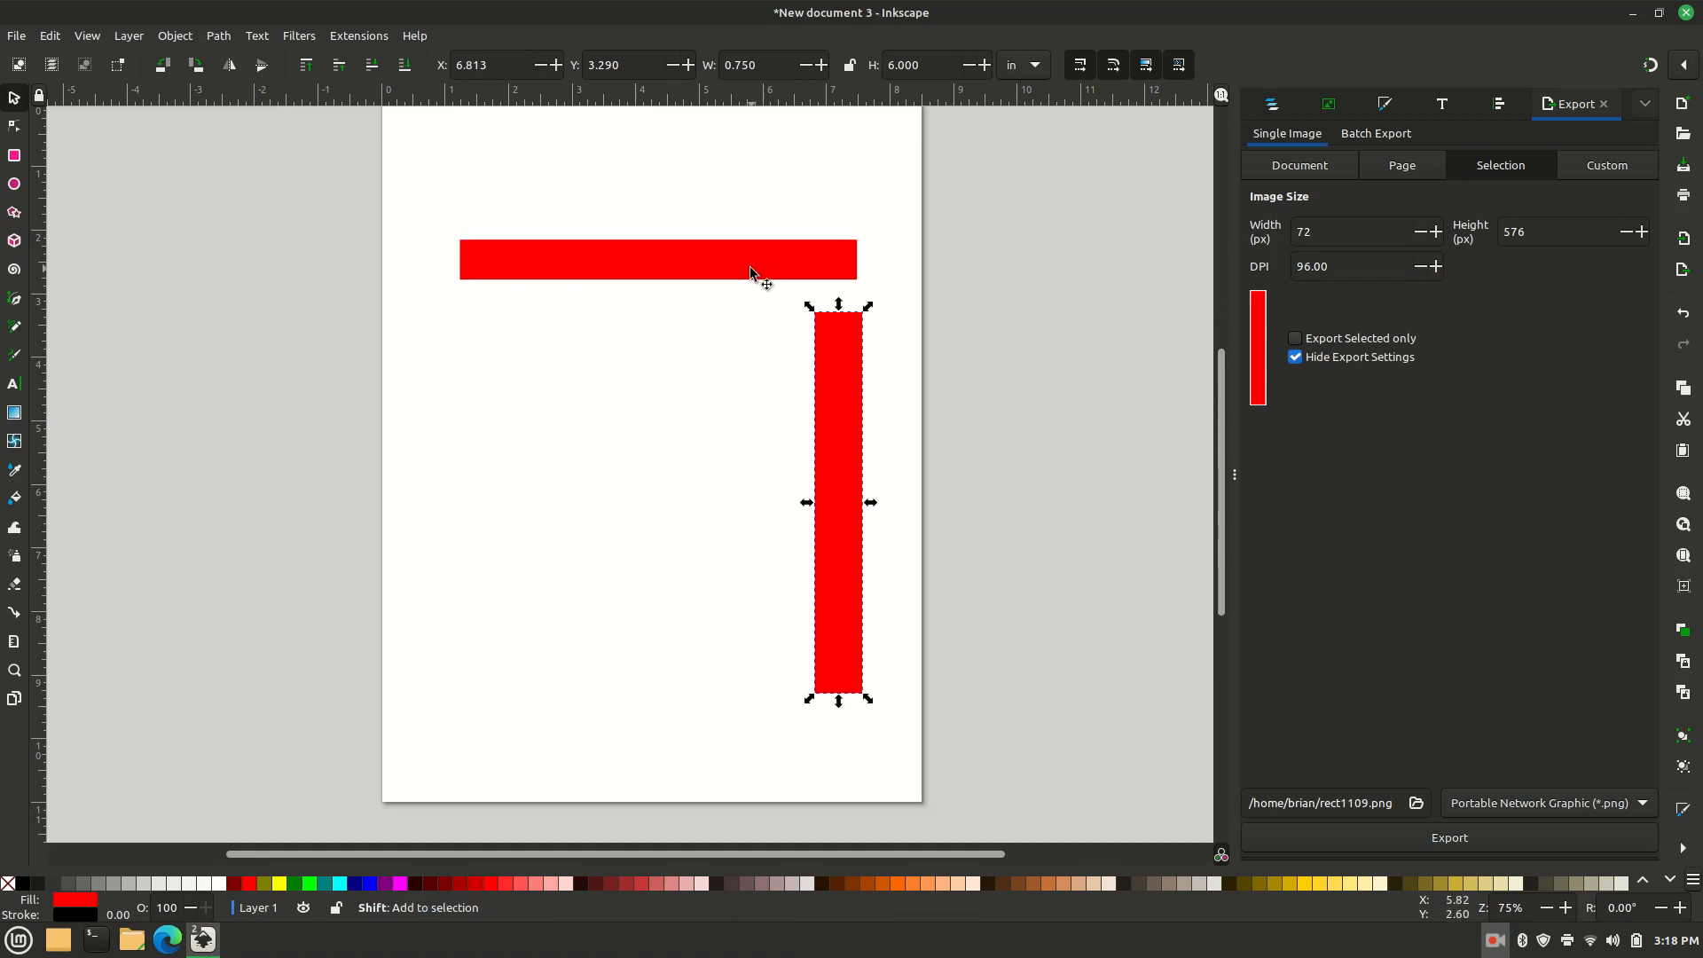
{"action": "left_click", "coordinate": [751, 272], "text": "shift"}
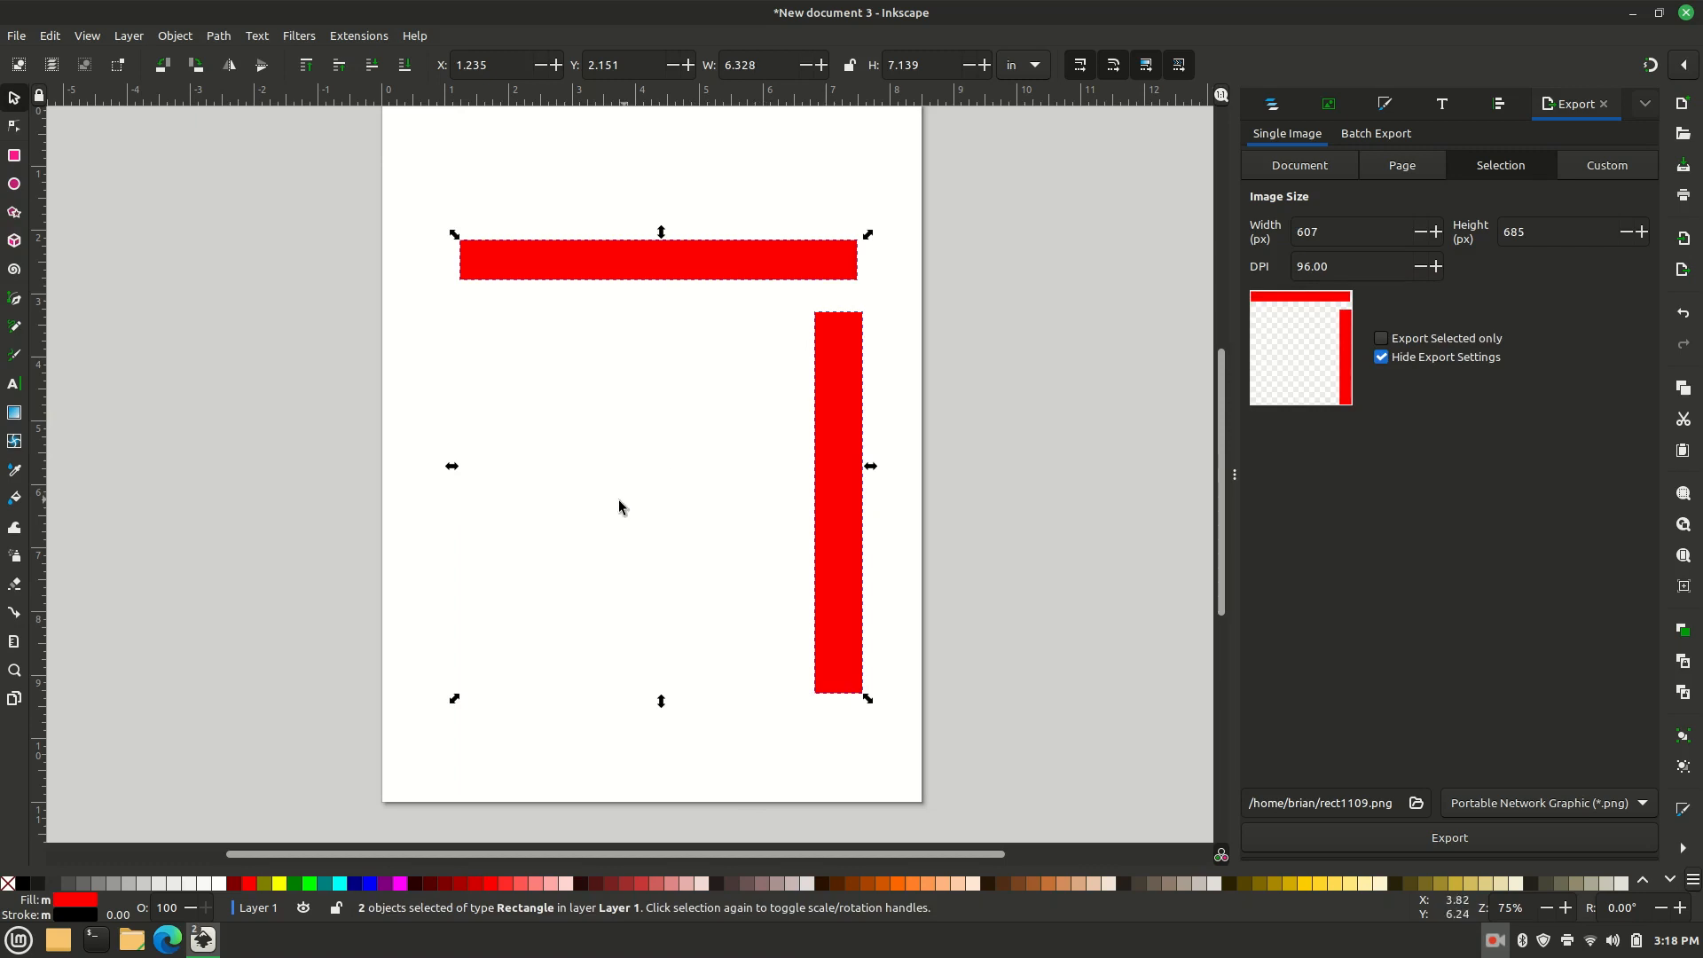
{"action": "left_click", "coordinate": [25, 883]}
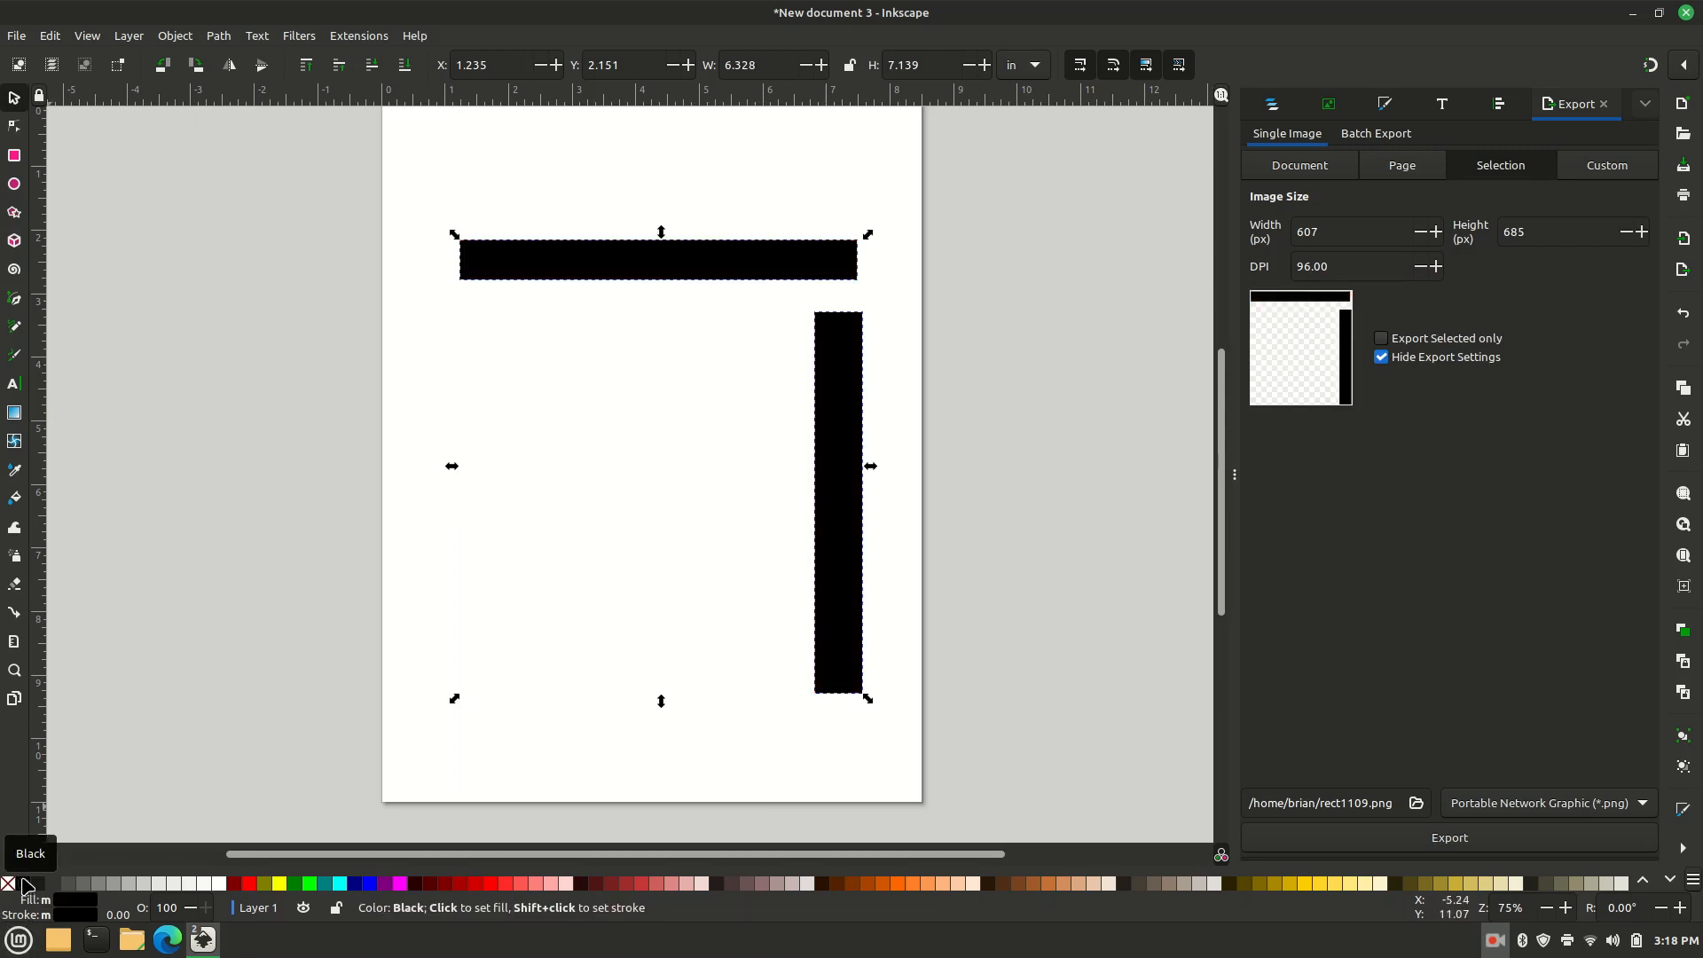
{"action": "left_click", "coordinate": [188, 683]}
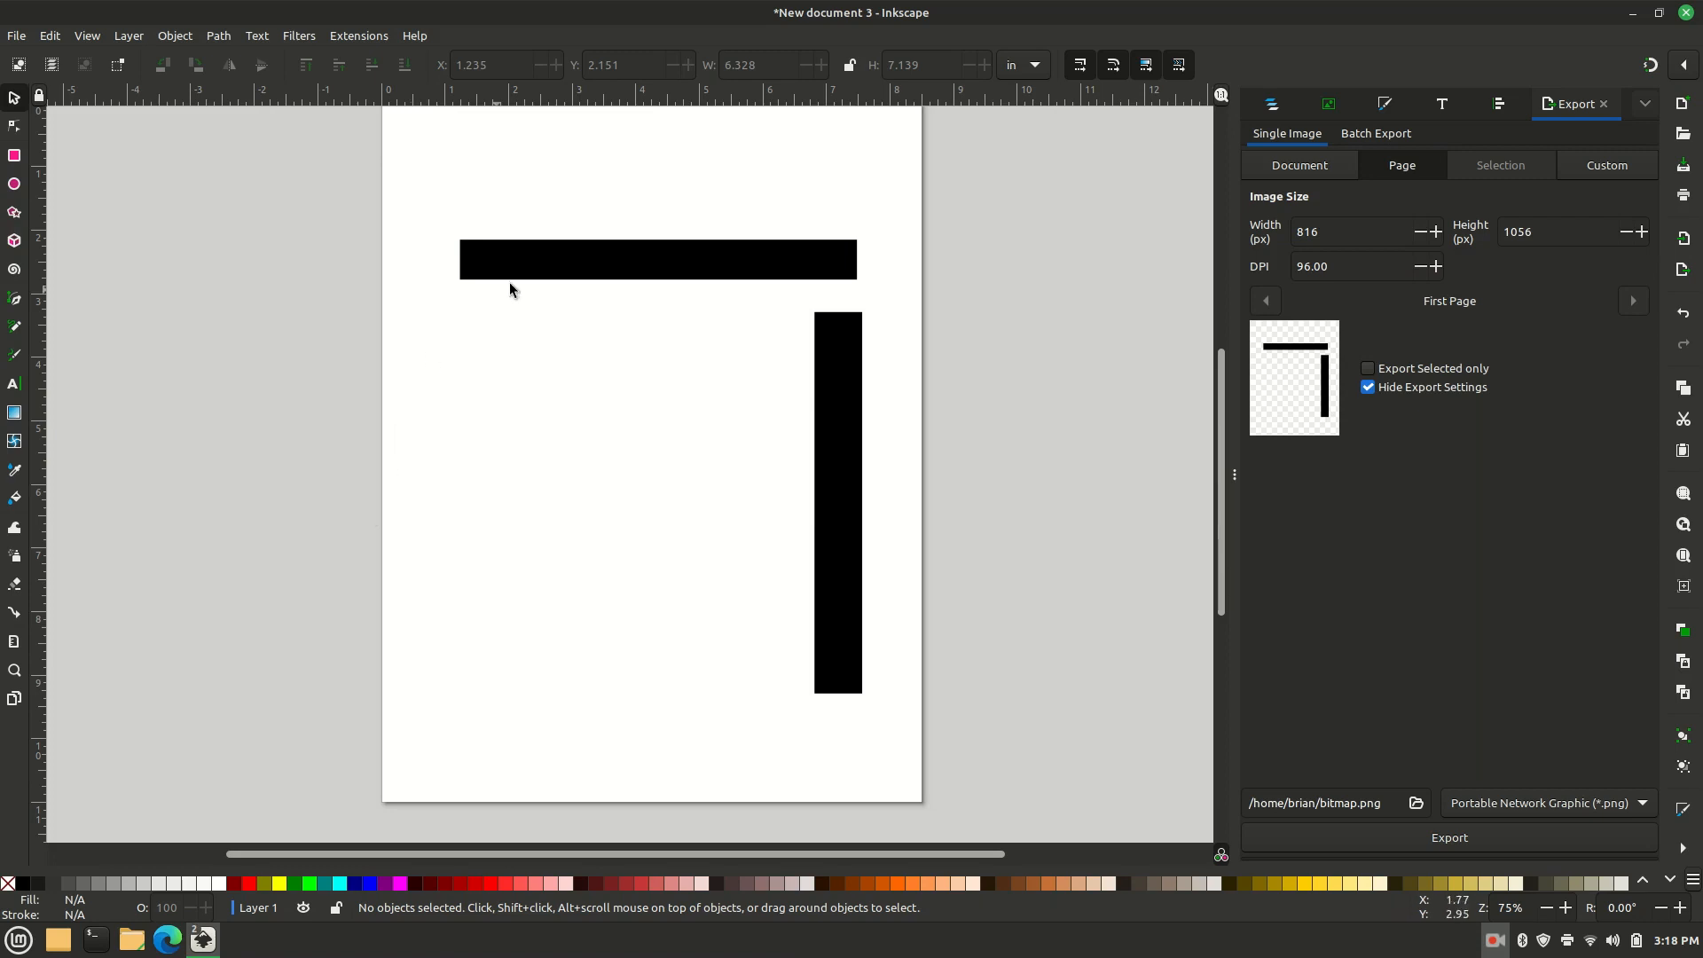
Step: Resize the horizontal bar to 0.75 in high and 6 in wide
{"action": "left_click", "coordinate": [663, 268]}
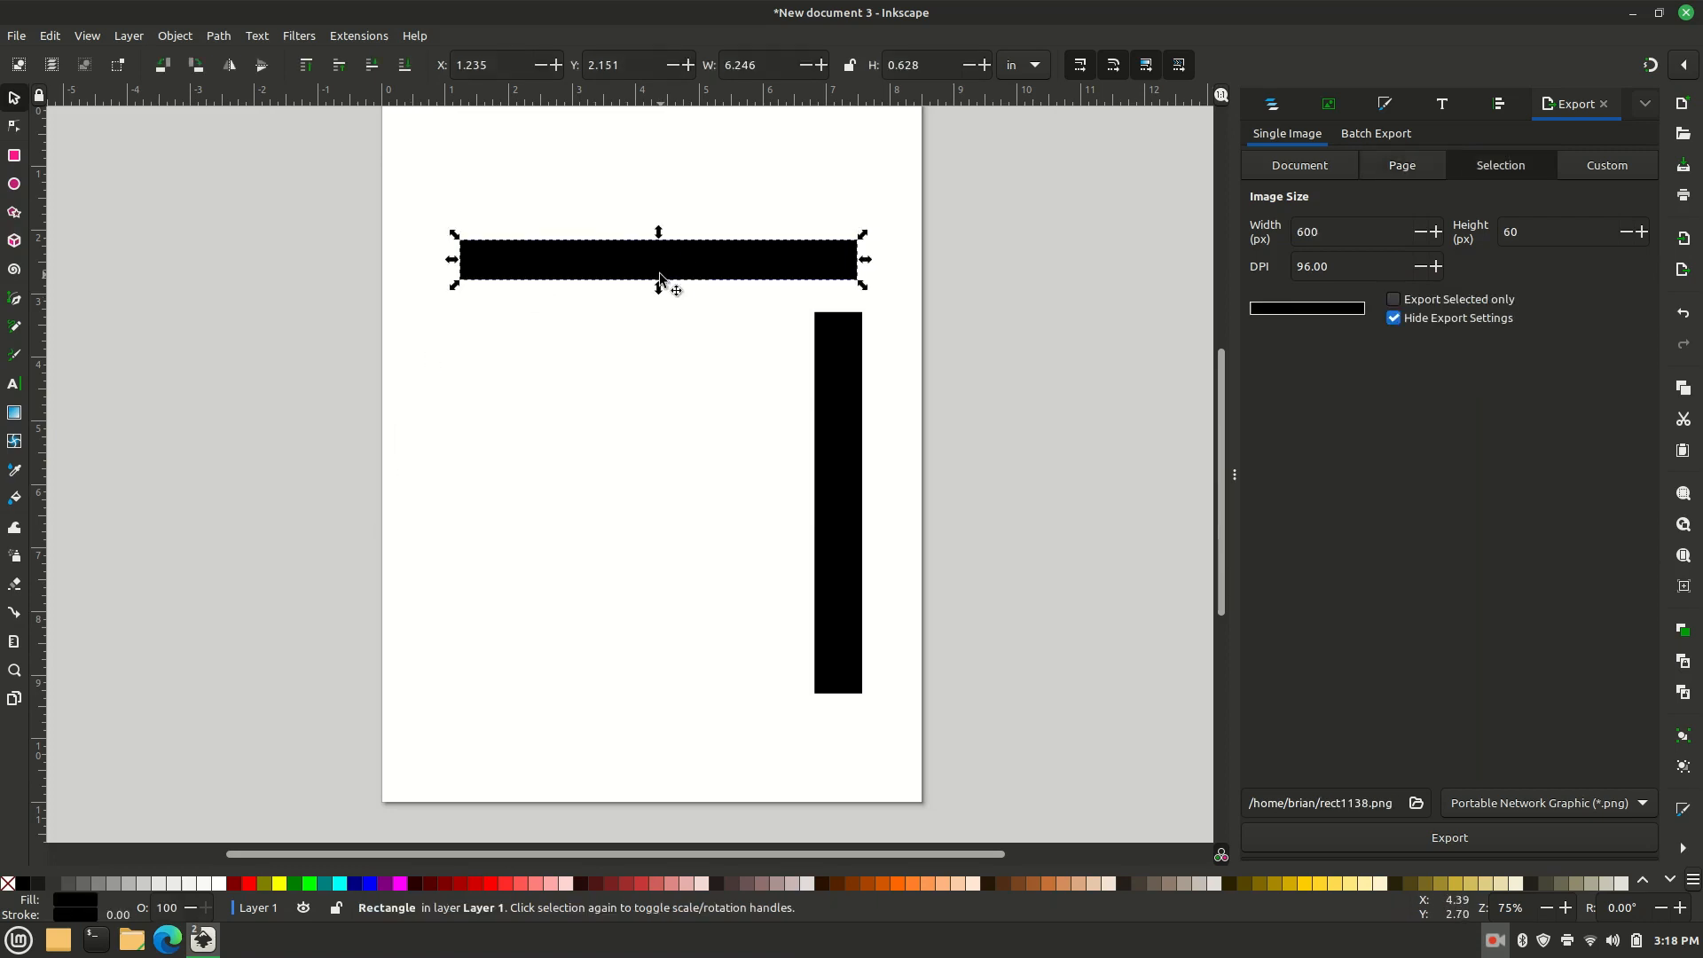
{"action": "left_click_drag", "start_coordinate": [937, 64], "coordinate": [899, 67]}
{"action": "type", "text": "75"}
{"action": "left_click_drag", "start_coordinate": [769, 65], "coordinate": [692, 65]}
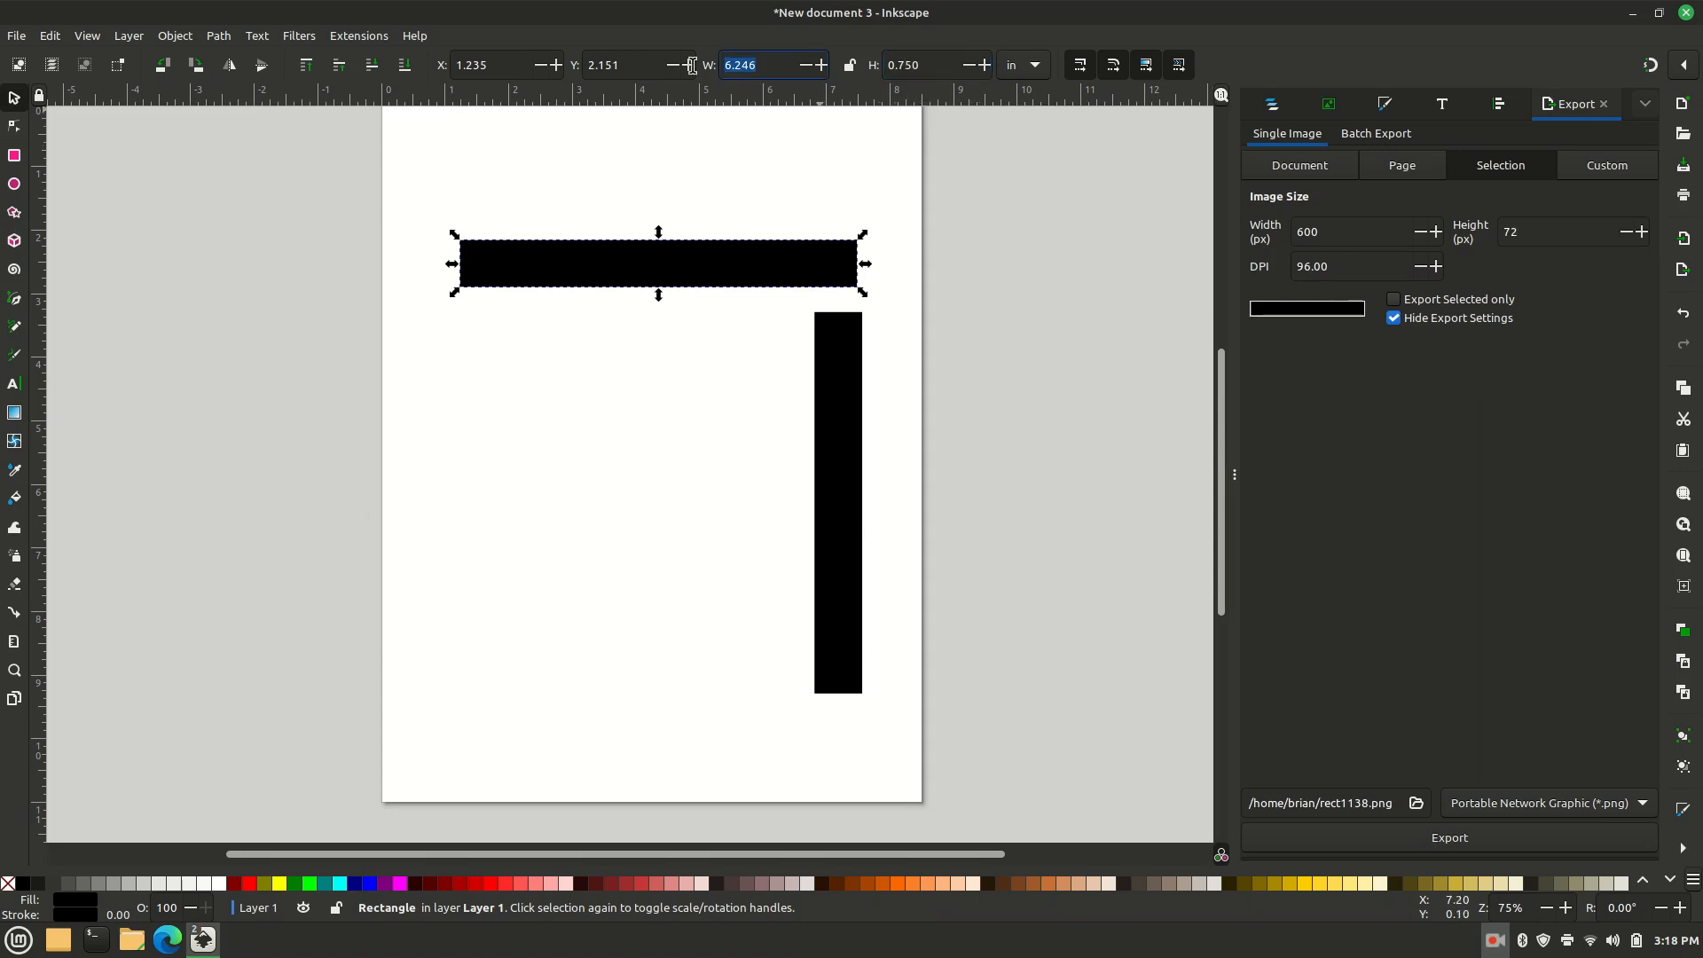
{"action": "type", "text": "6"}
{"action": "key", "text": "Return"}
{"action": "left_click", "coordinate": [673, 383]}
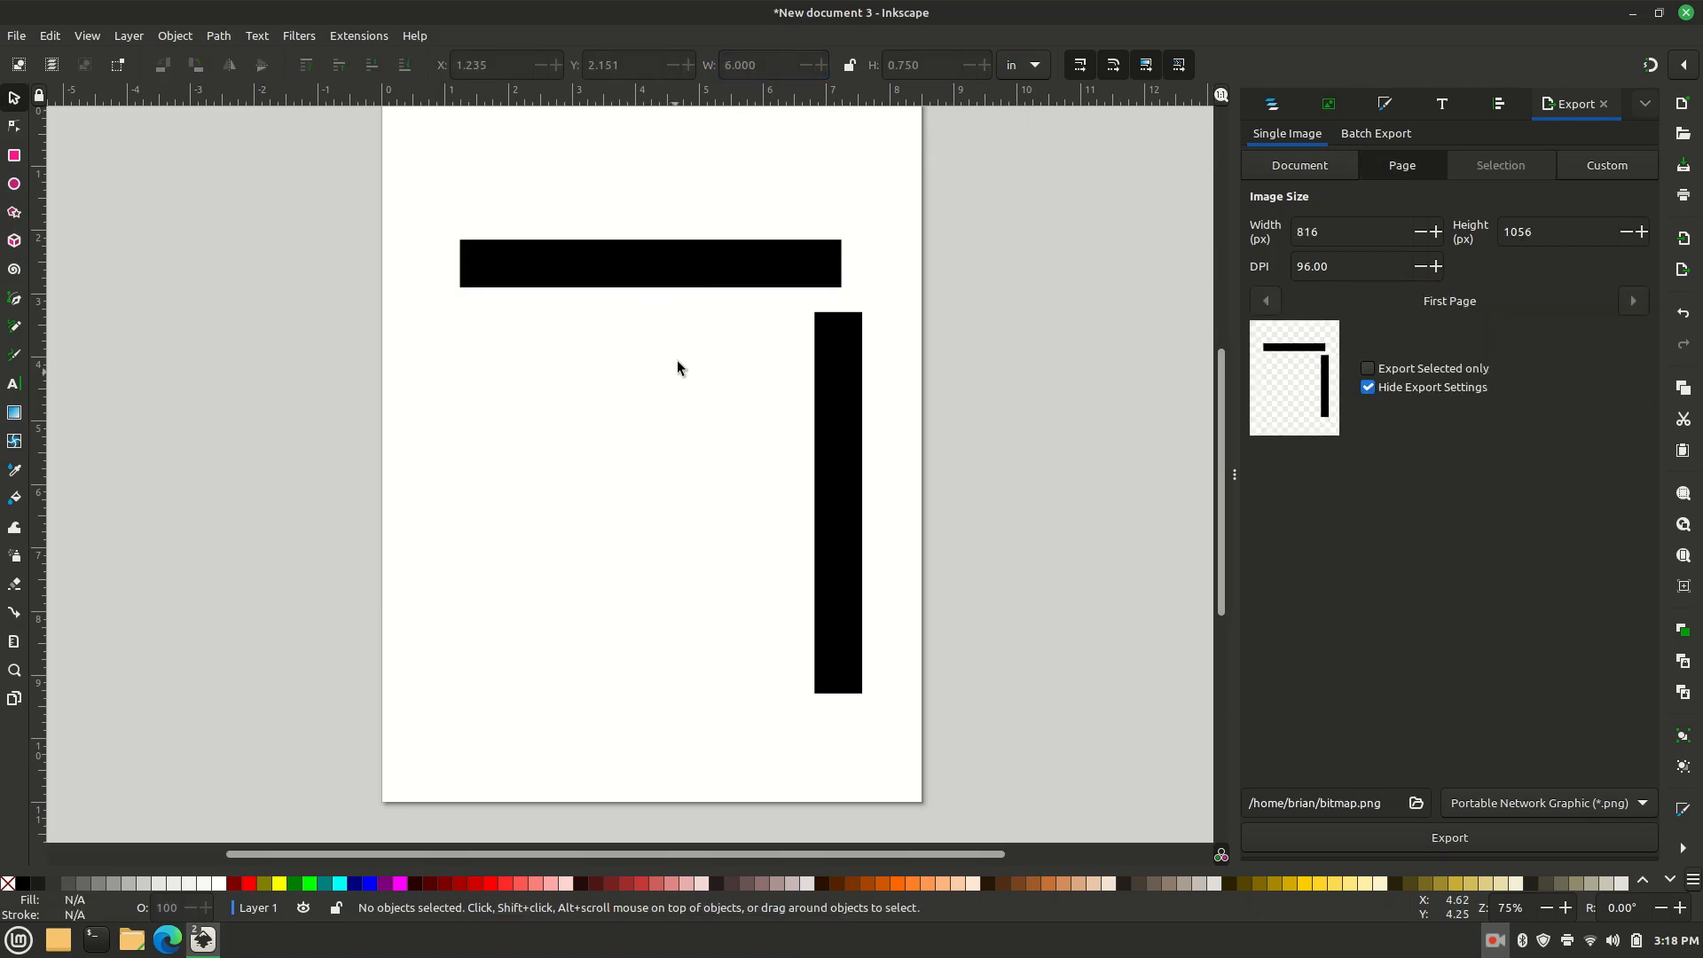
Step: Align the horizontal and vertical bars by their right edges and top edges so they form a corner
{"action": "left_click", "coordinate": [691, 253]}
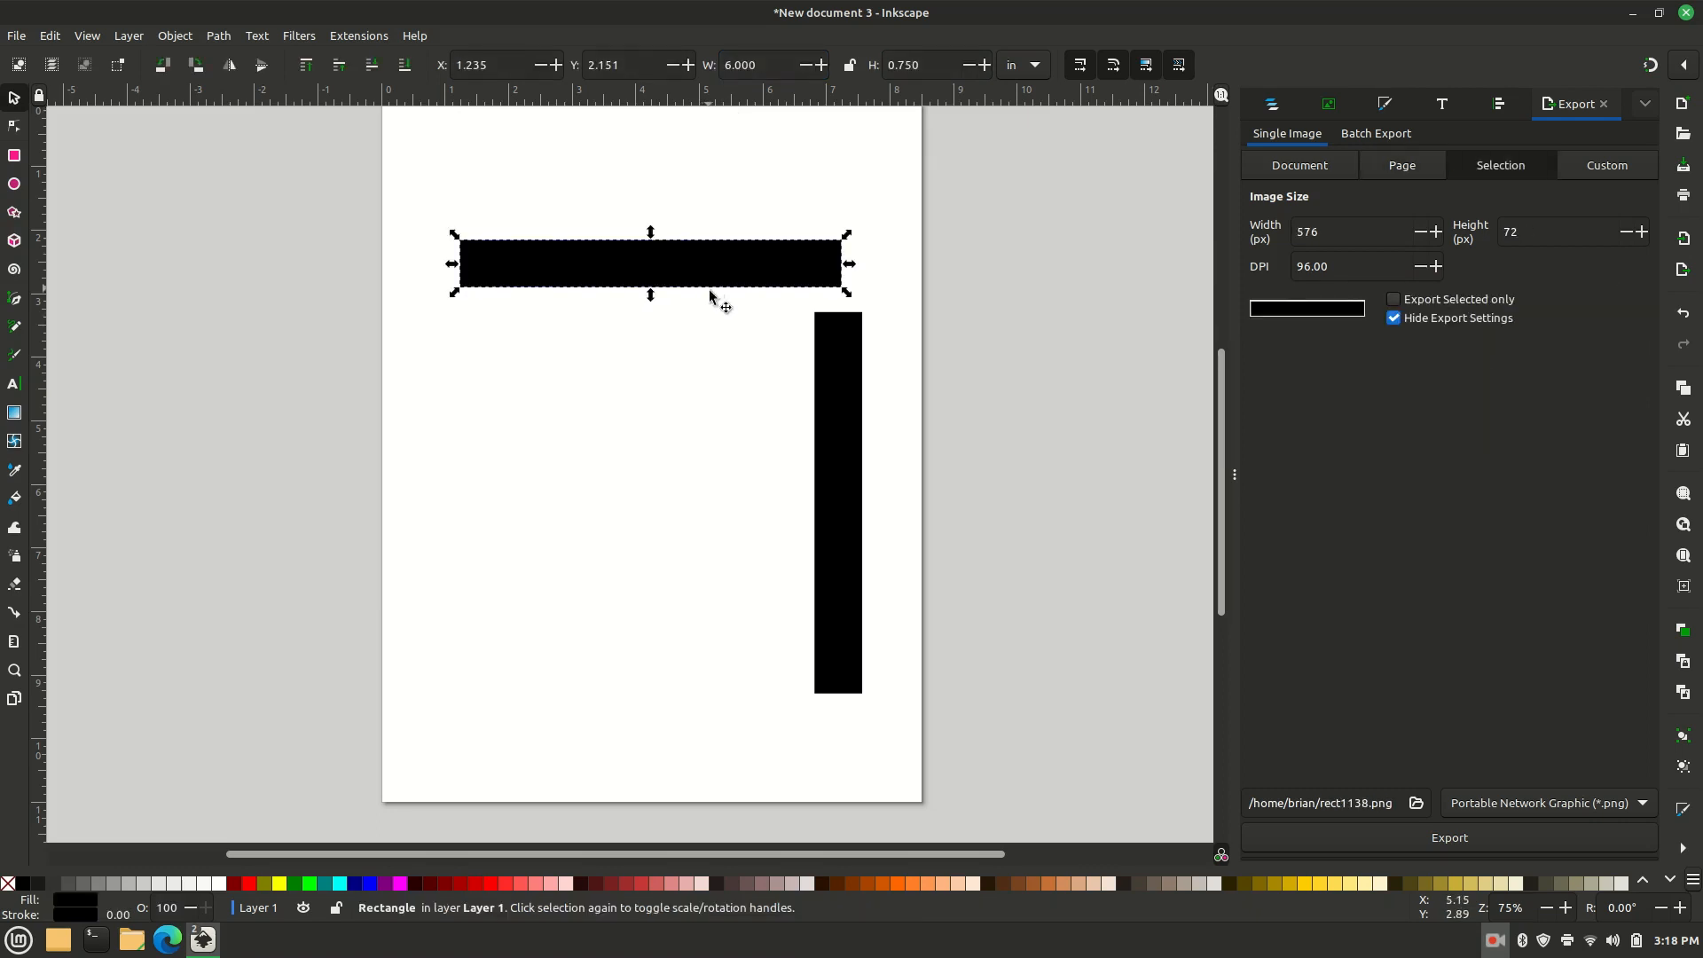
{"action": "left_click", "coordinate": [857, 372], "text": "shift"}
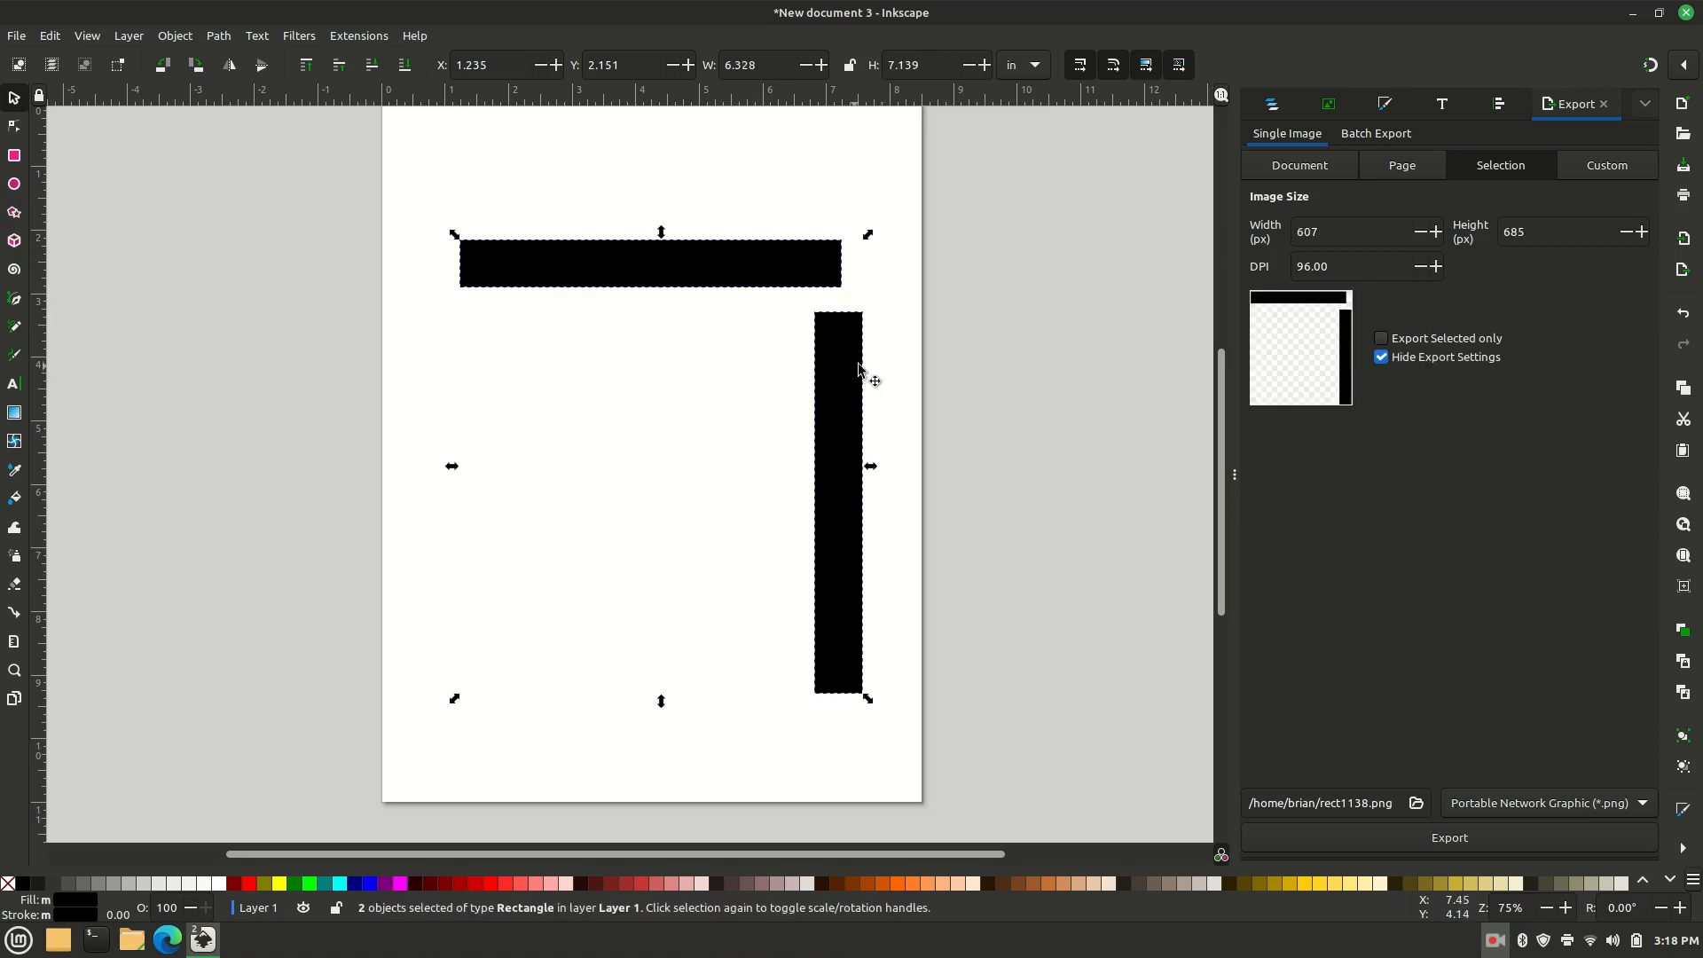
{"action": "left_click", "coordinate": [1500, 106]}
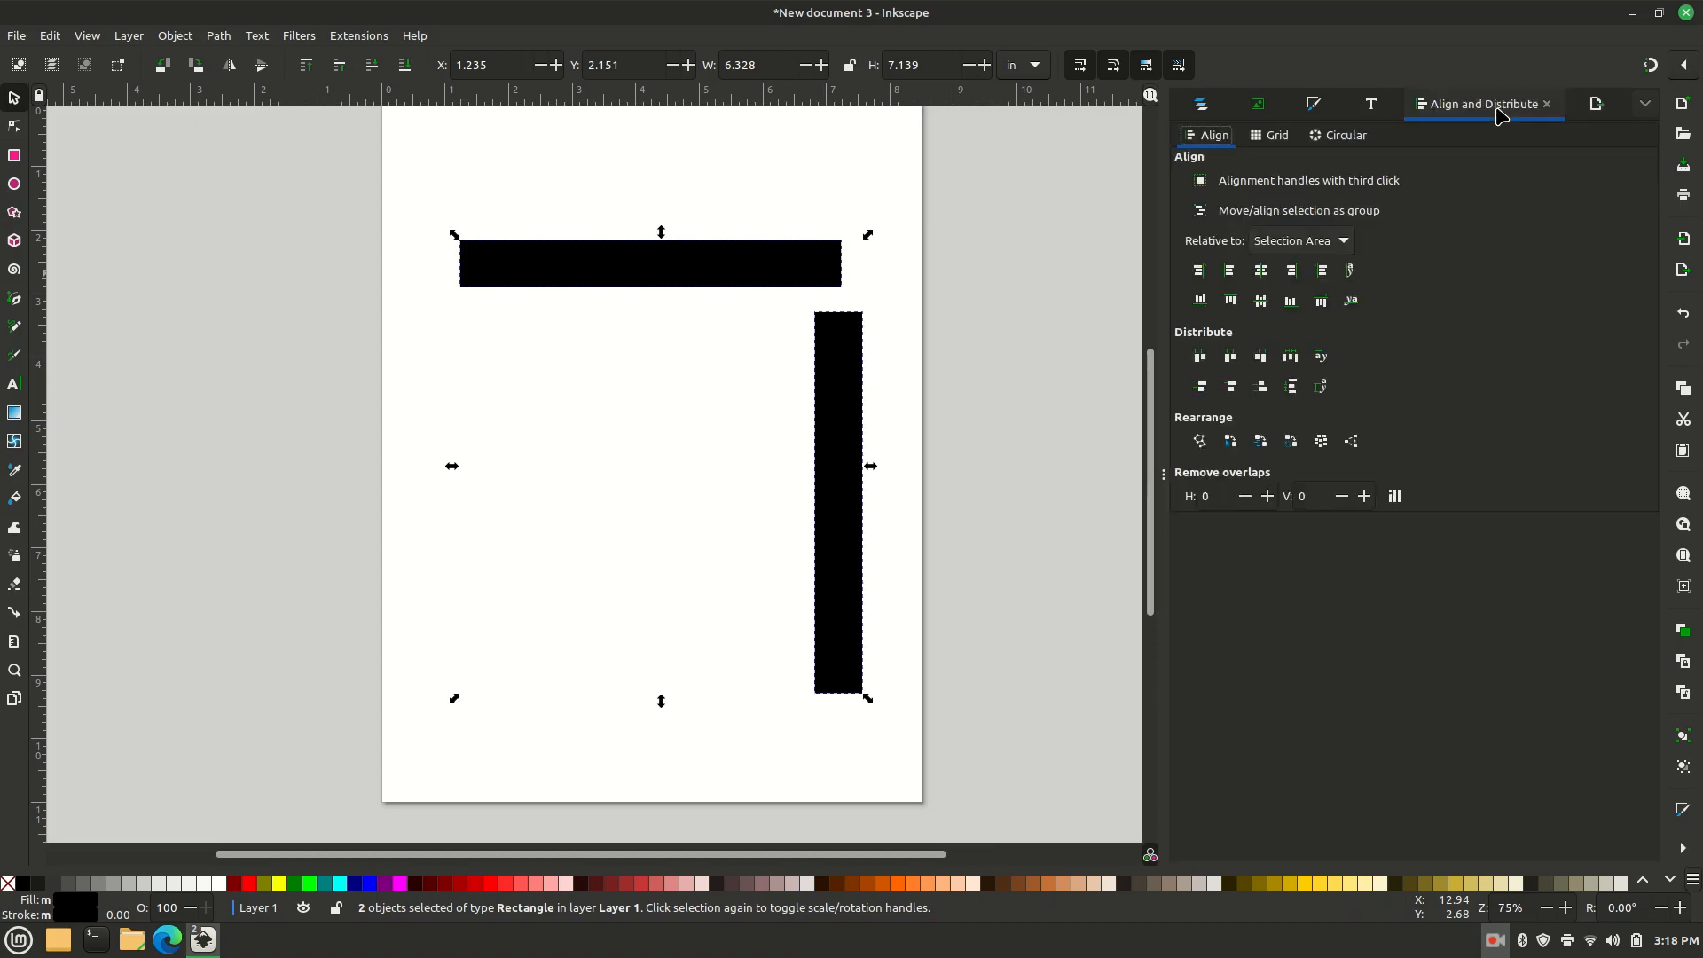
{"action": "left_click", "coordinate": [1293, 277]}
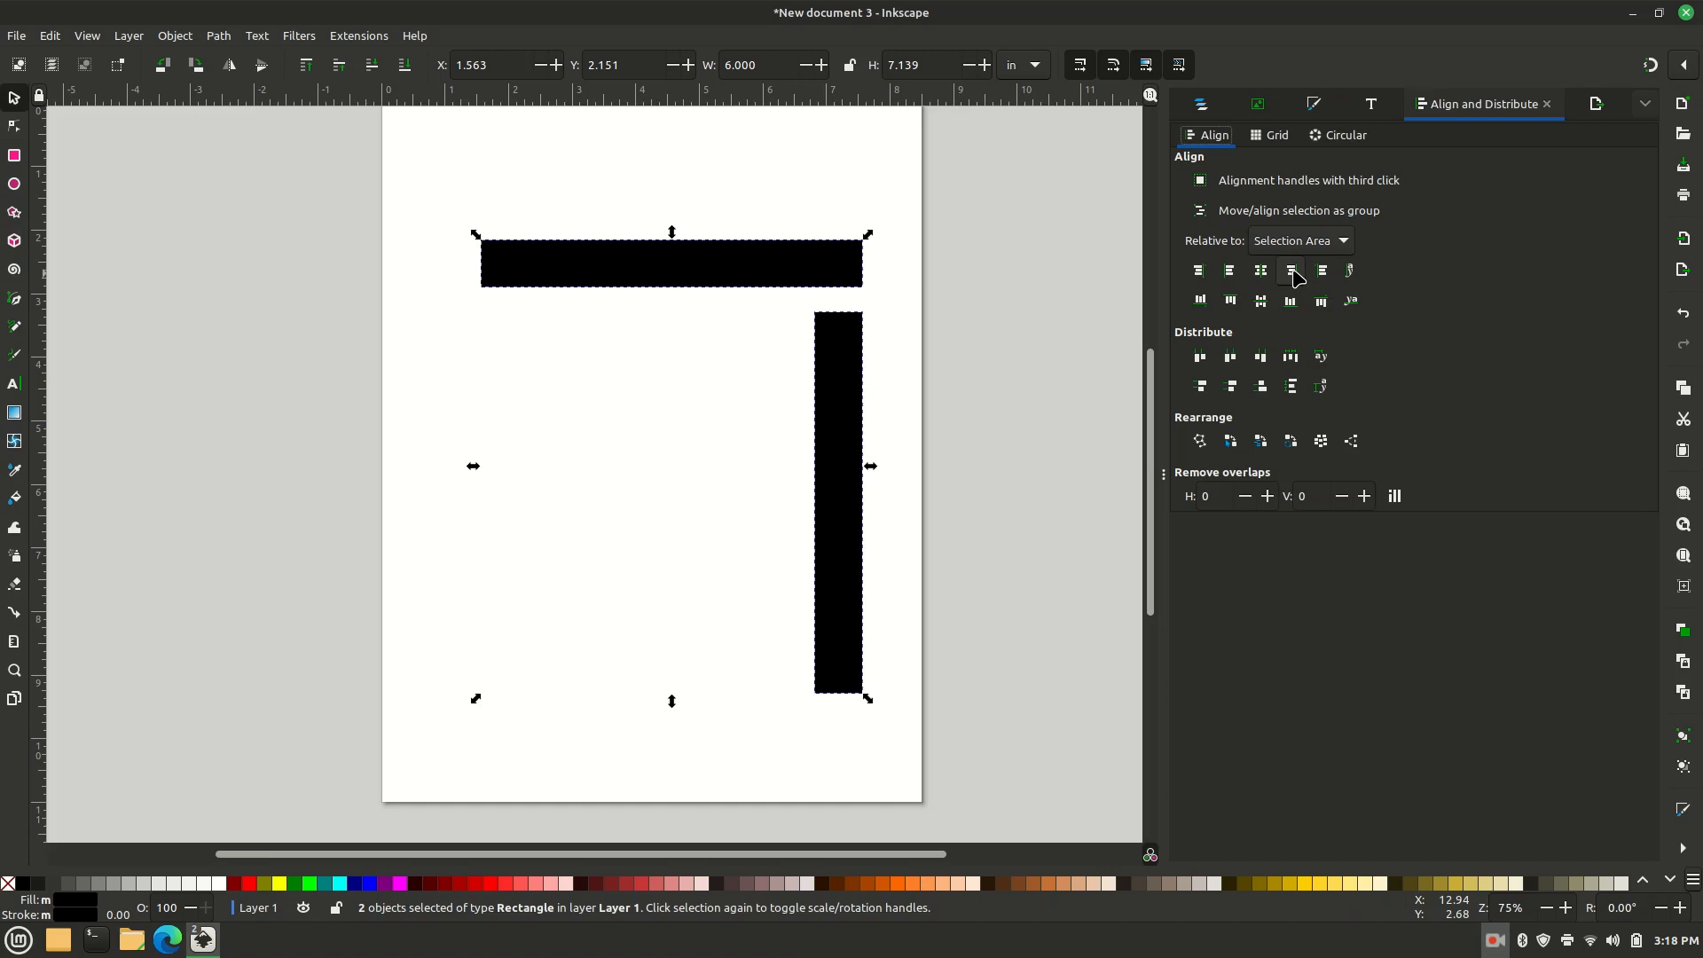
{"action": "left_click", "coordinate": [1233, 302]}
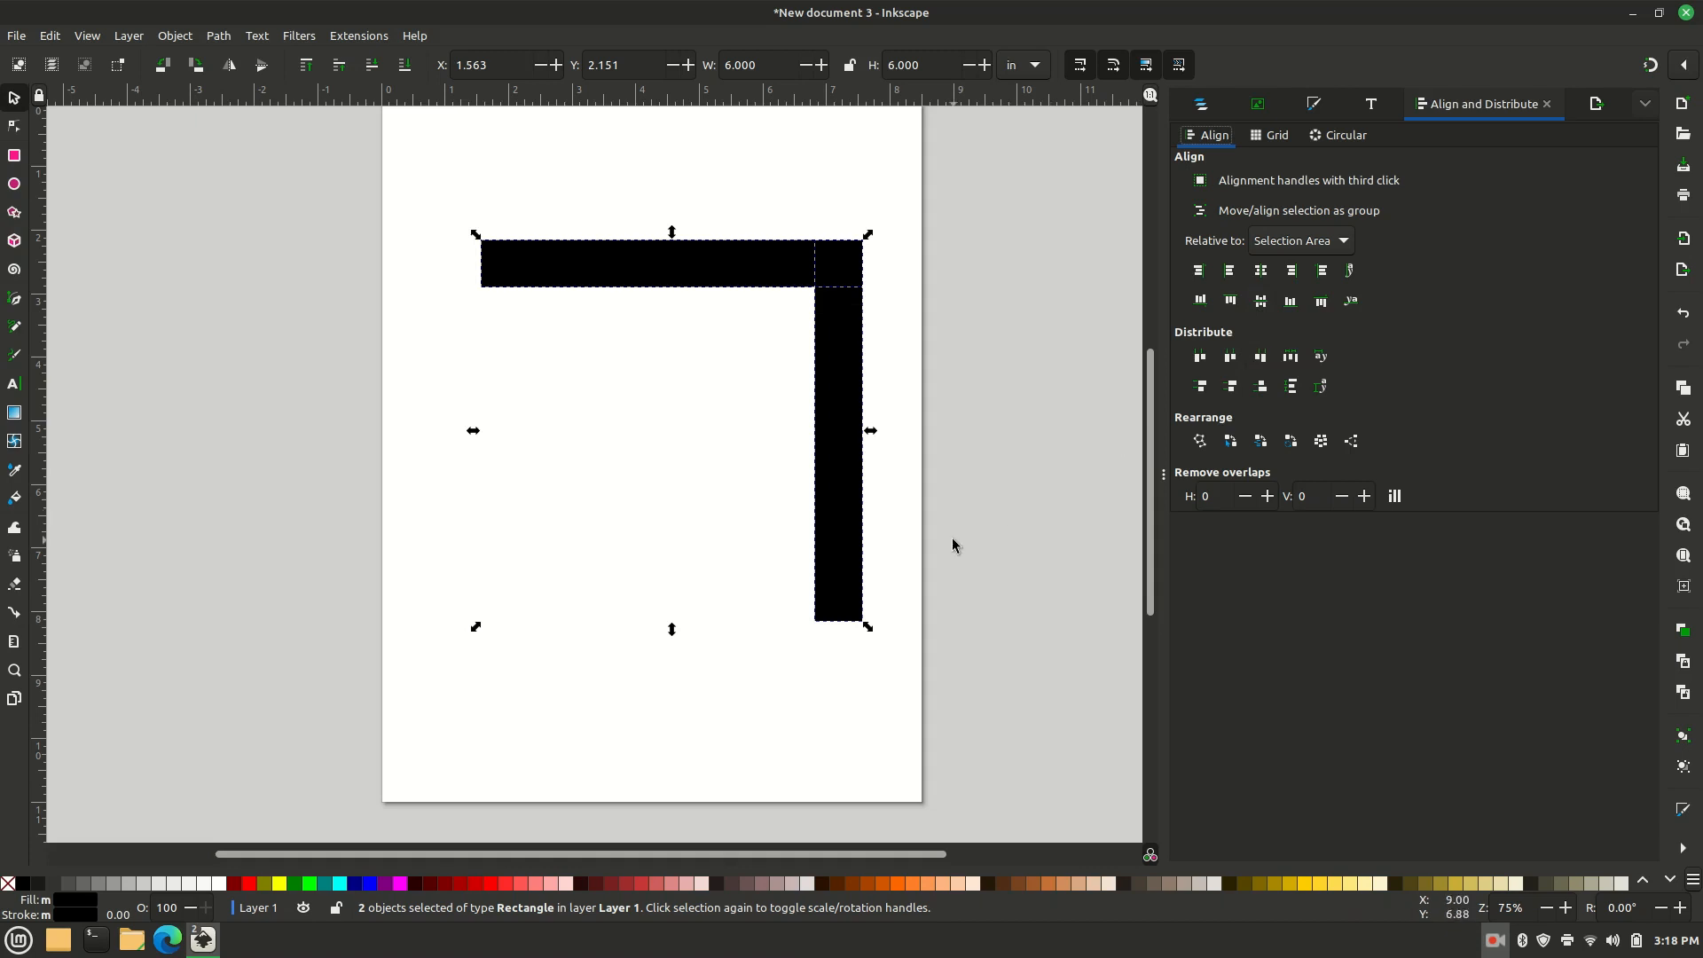
{"action": "left_click", "coordinate": [908, 560]}
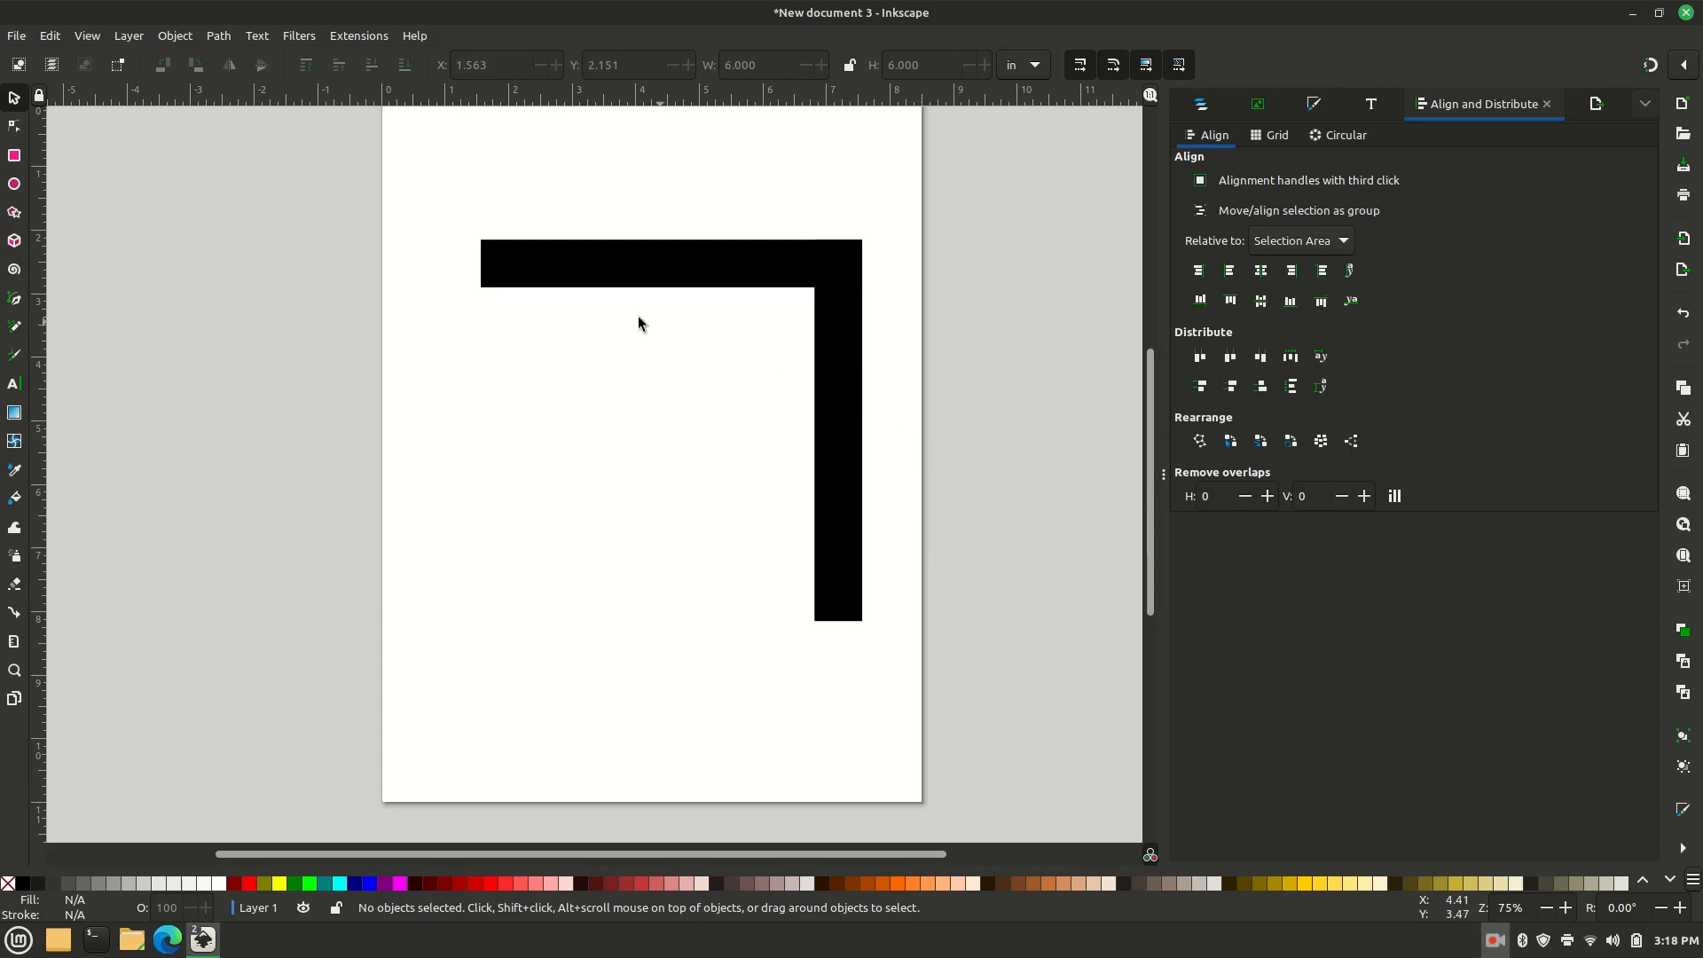
Step: Draw an ellipse about 1.26 in wide and 1.21 in high to the left of the horizontal bar
{"action": "left_click", "coordinate": [14, 184]}
{"action": "left_click_drag", "start_coordinate": [315, 208], "coordinate": [395, 285]}
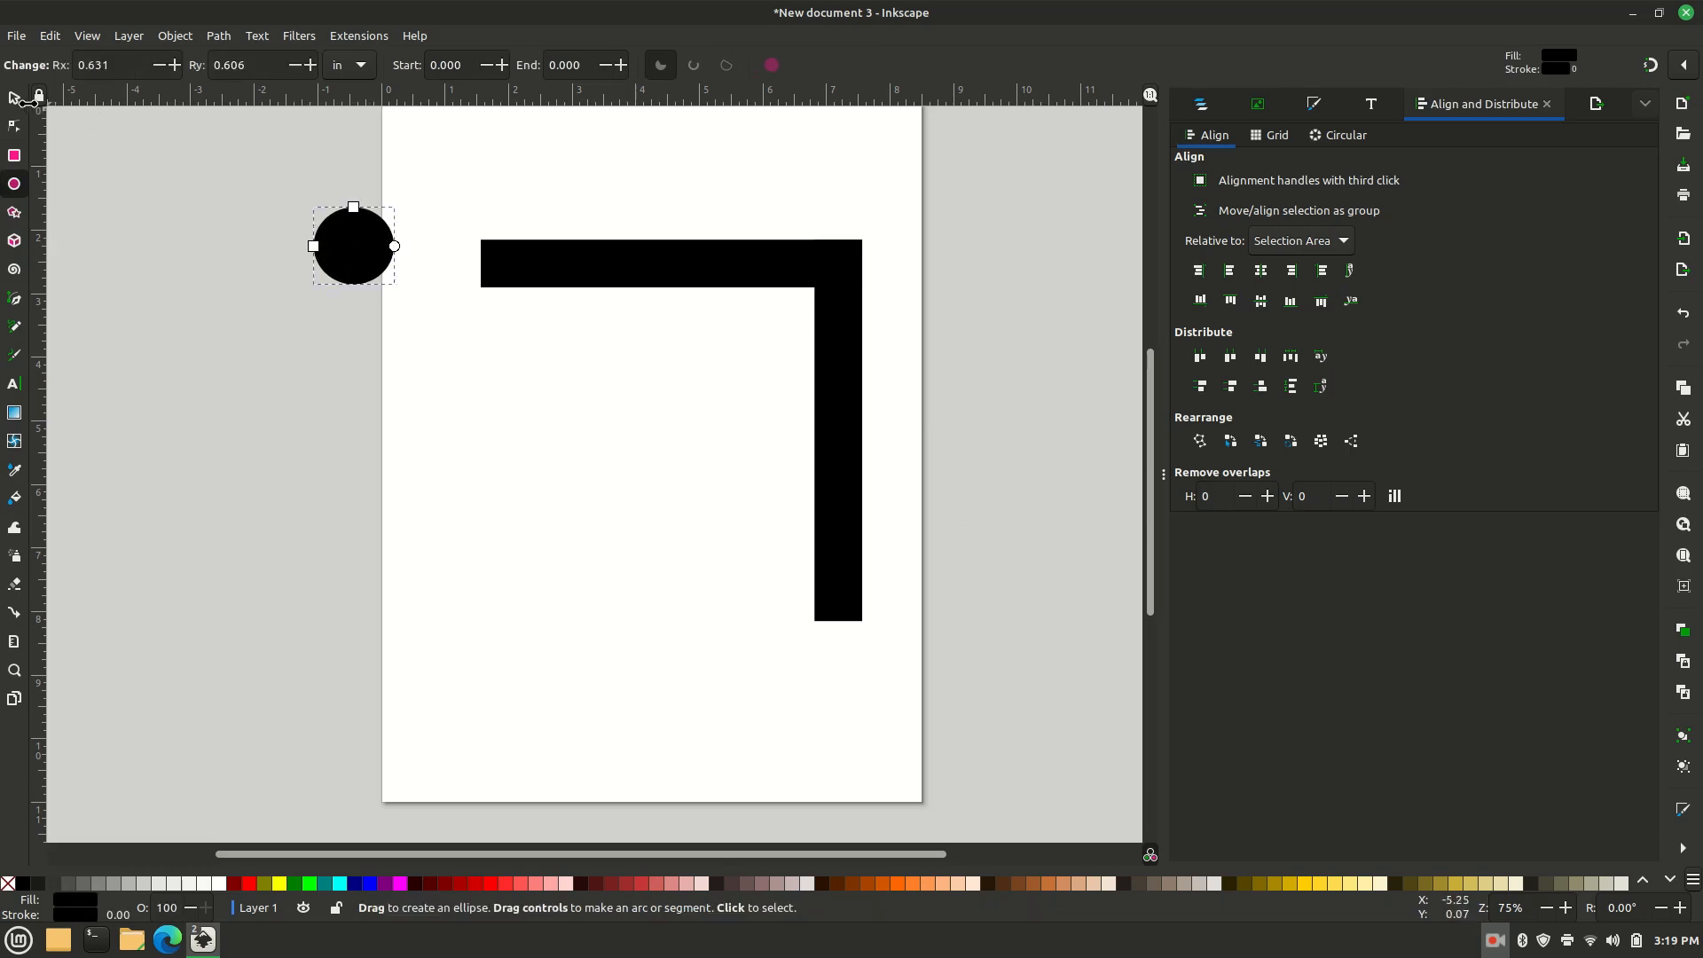
{"action": "left_click", "coordinate": [15, 97]}
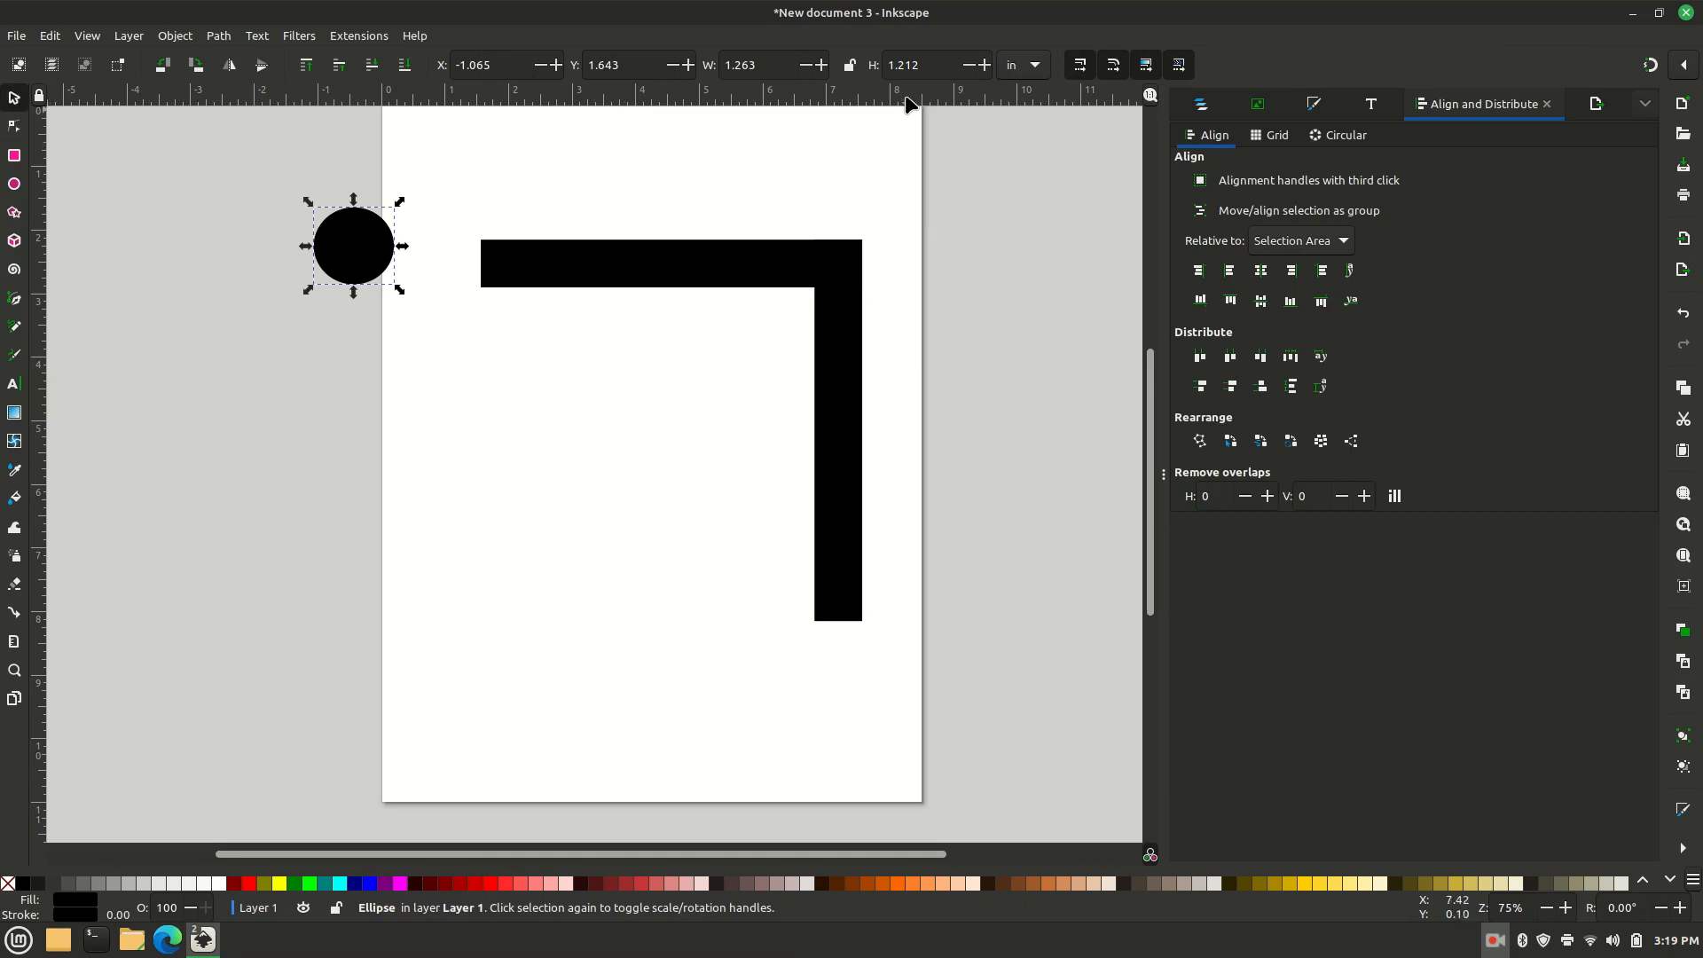
Step: Resize the ellipse to 1.2 in by 1.2 in and move it over the left end of the horizontal bar
{"action": "left_click", "coordinate": [929, 64]}
{"action": "type", "text": "1.2"}
{"action": "left_click", "coordinate": [774, 63]}
{"action": "type", "text": "1.2"}
{"action": "key", "text": "Return"}
{"action": "left_click", "coordinate": [864, 147]}
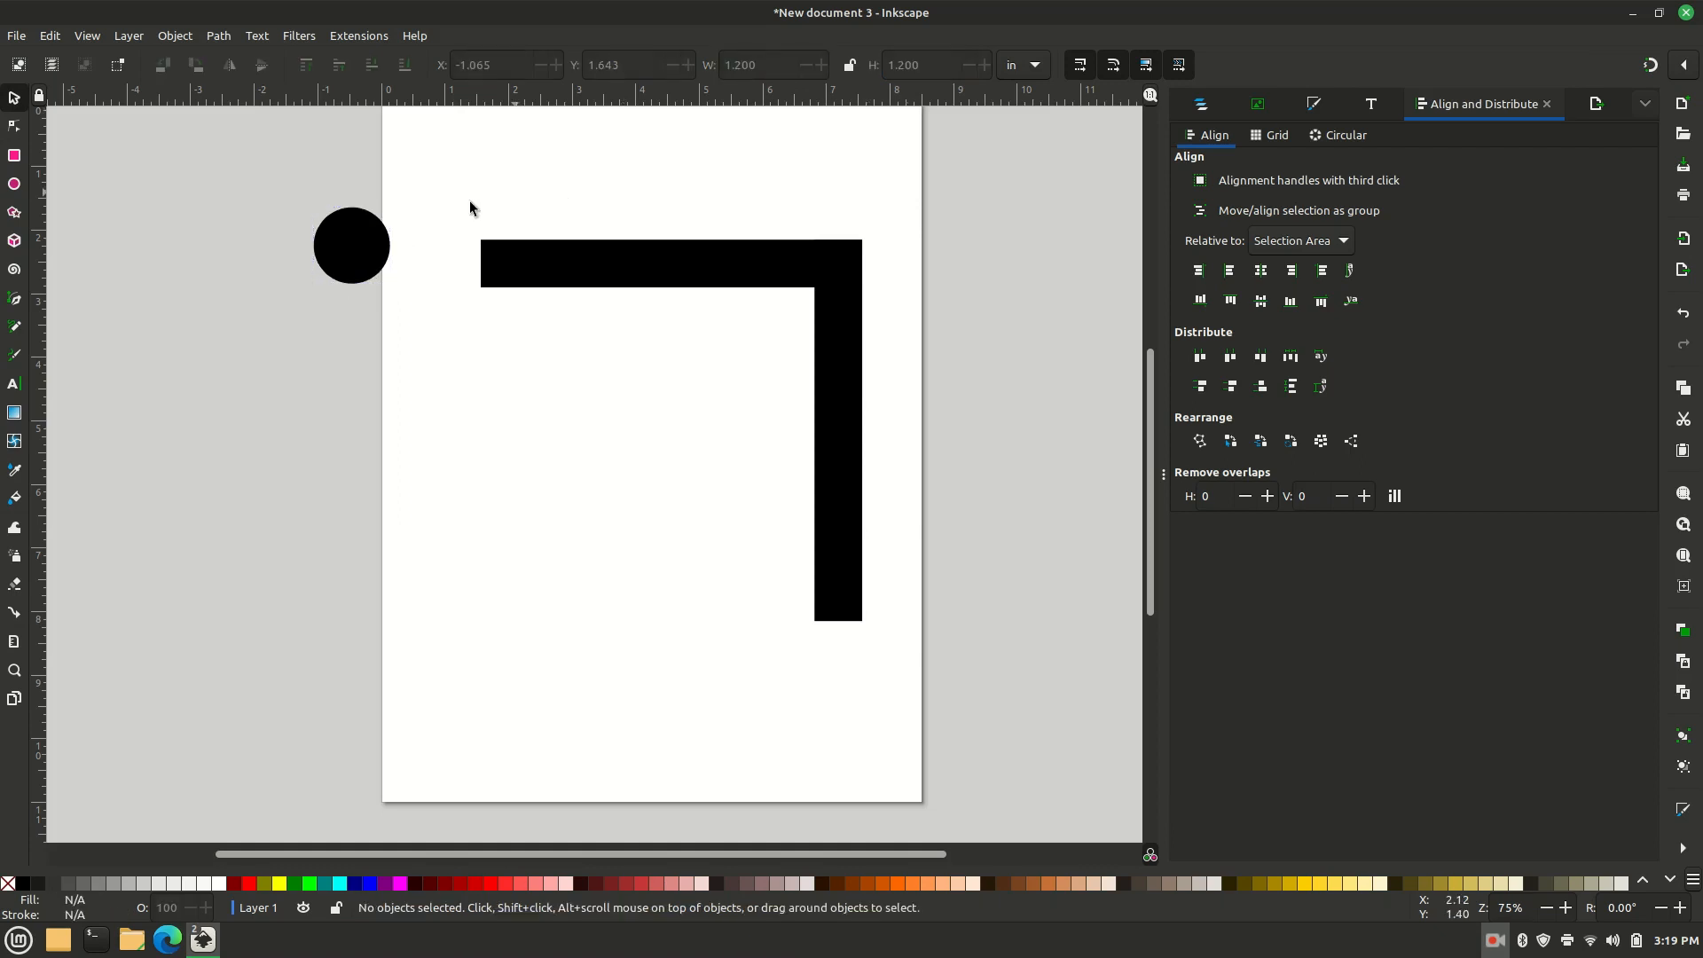
{"action": "left_click_drag", "start_coordinate": [373, 263], "coordinate": [511, 275]}
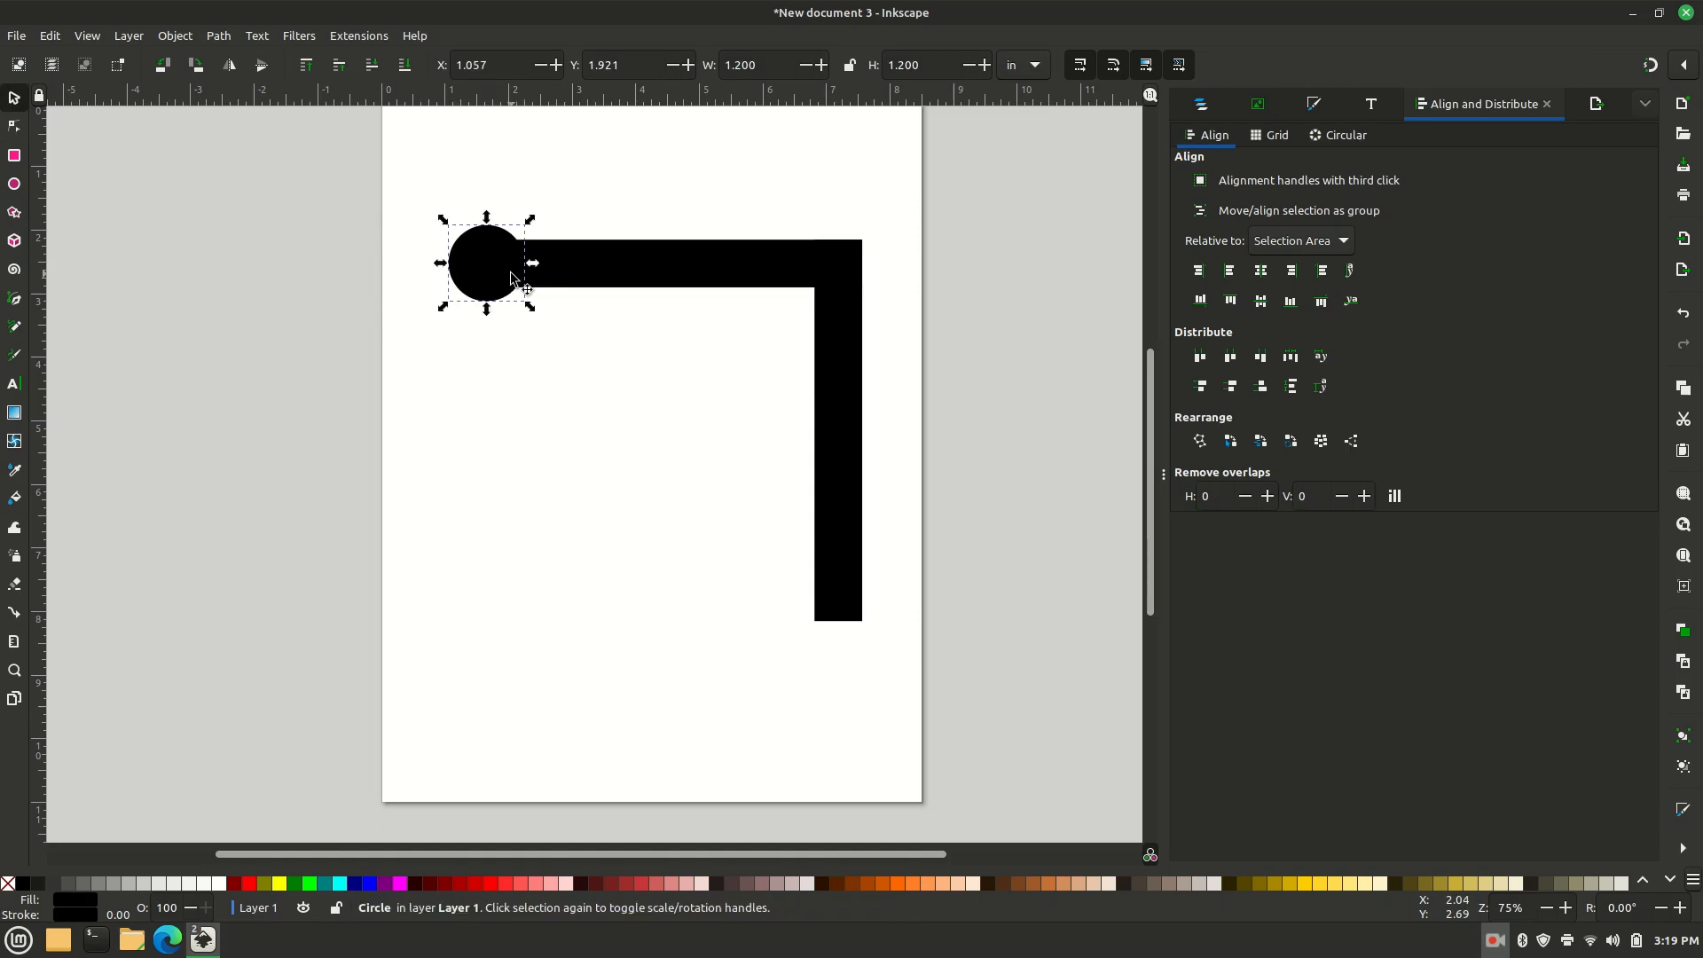
{"action": "left_click", "coordinate": [562, 270]}
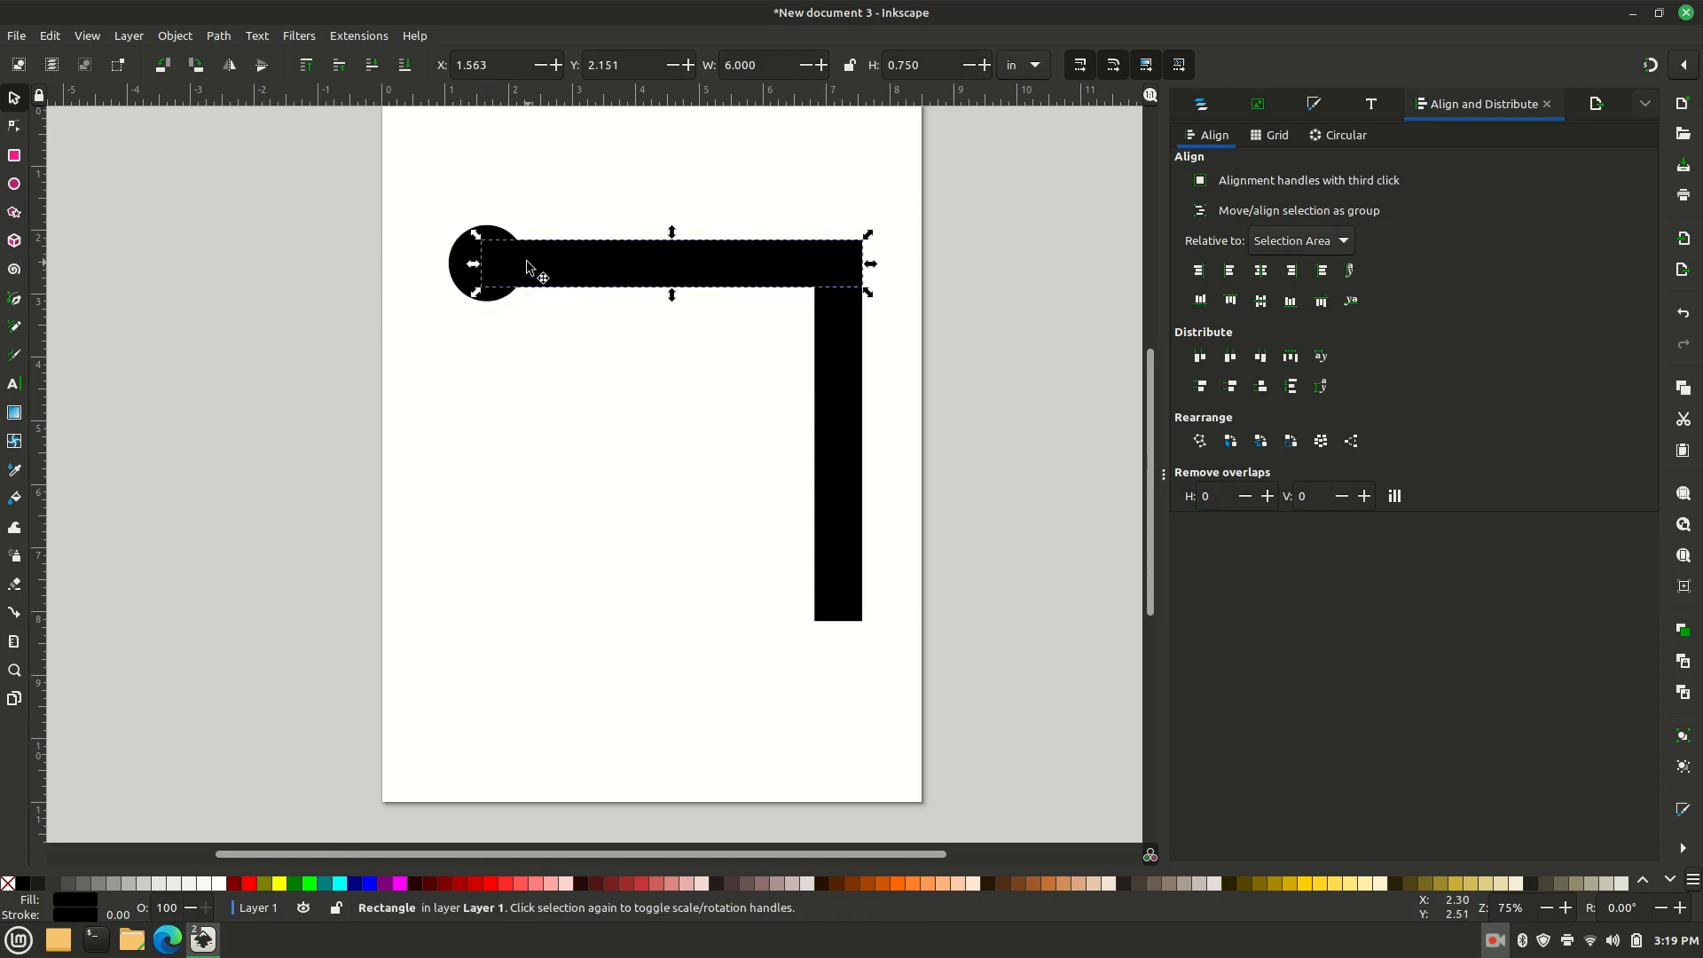
{"action": "left_click", "coordinate": [471, 255], "text": "shift"}
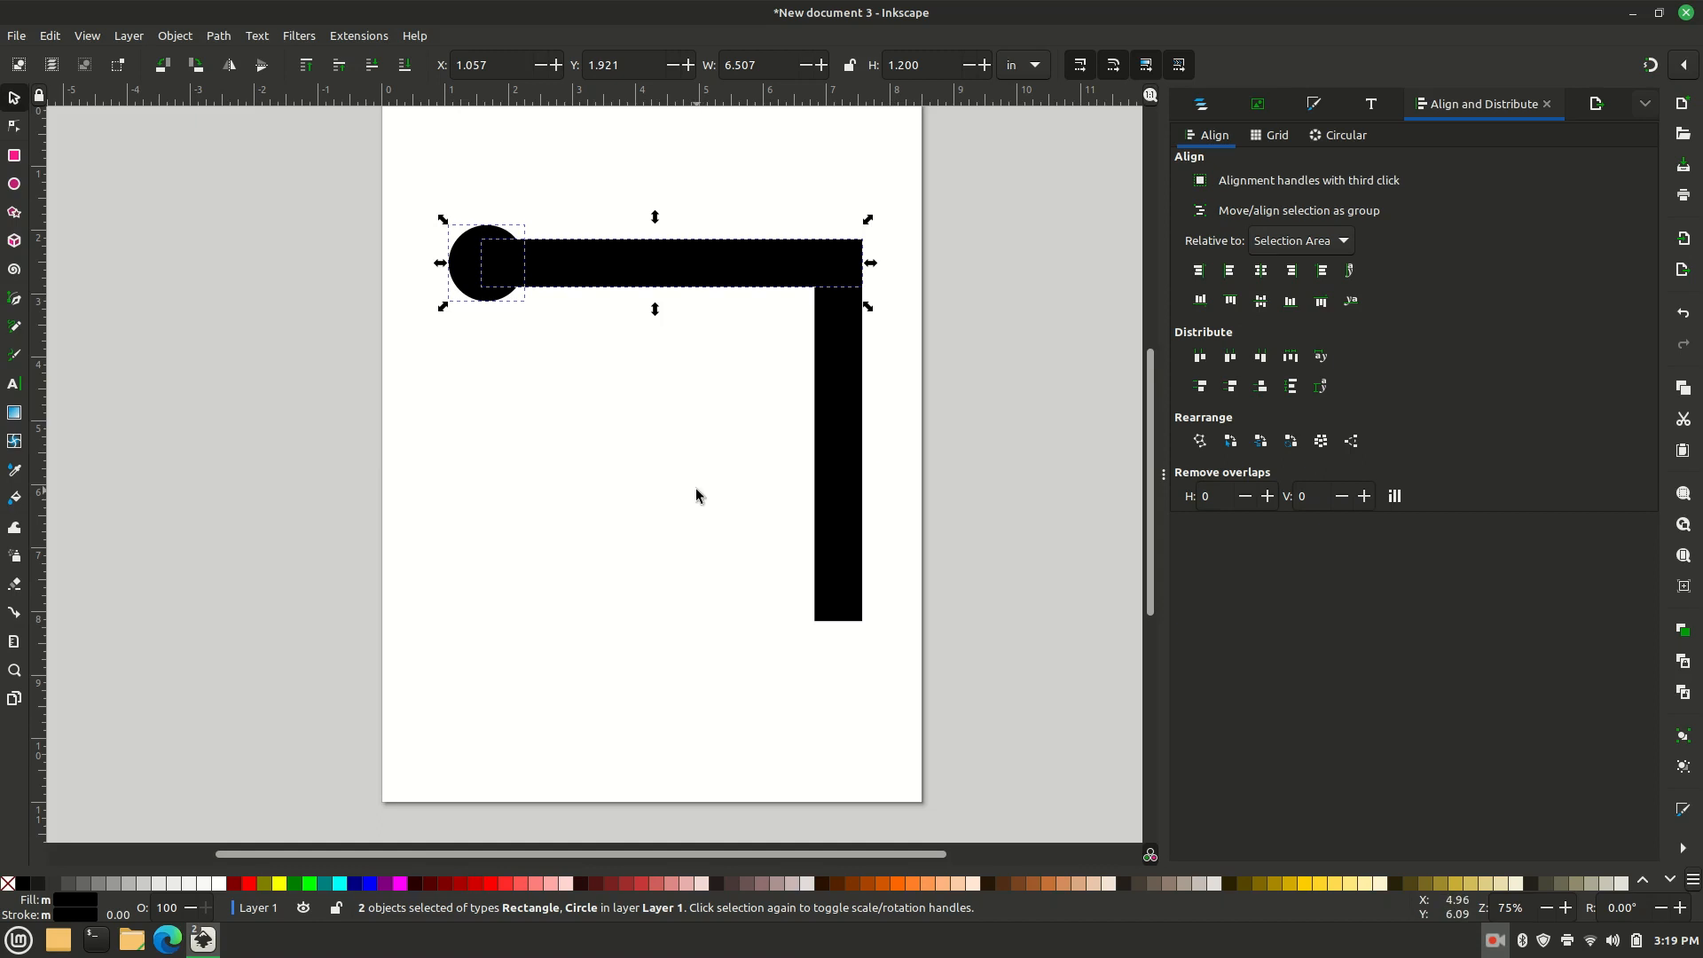
{"action": "key", "text": "ctrl+z"}
{"action": "left_click", "coordinate": [701, 479]}
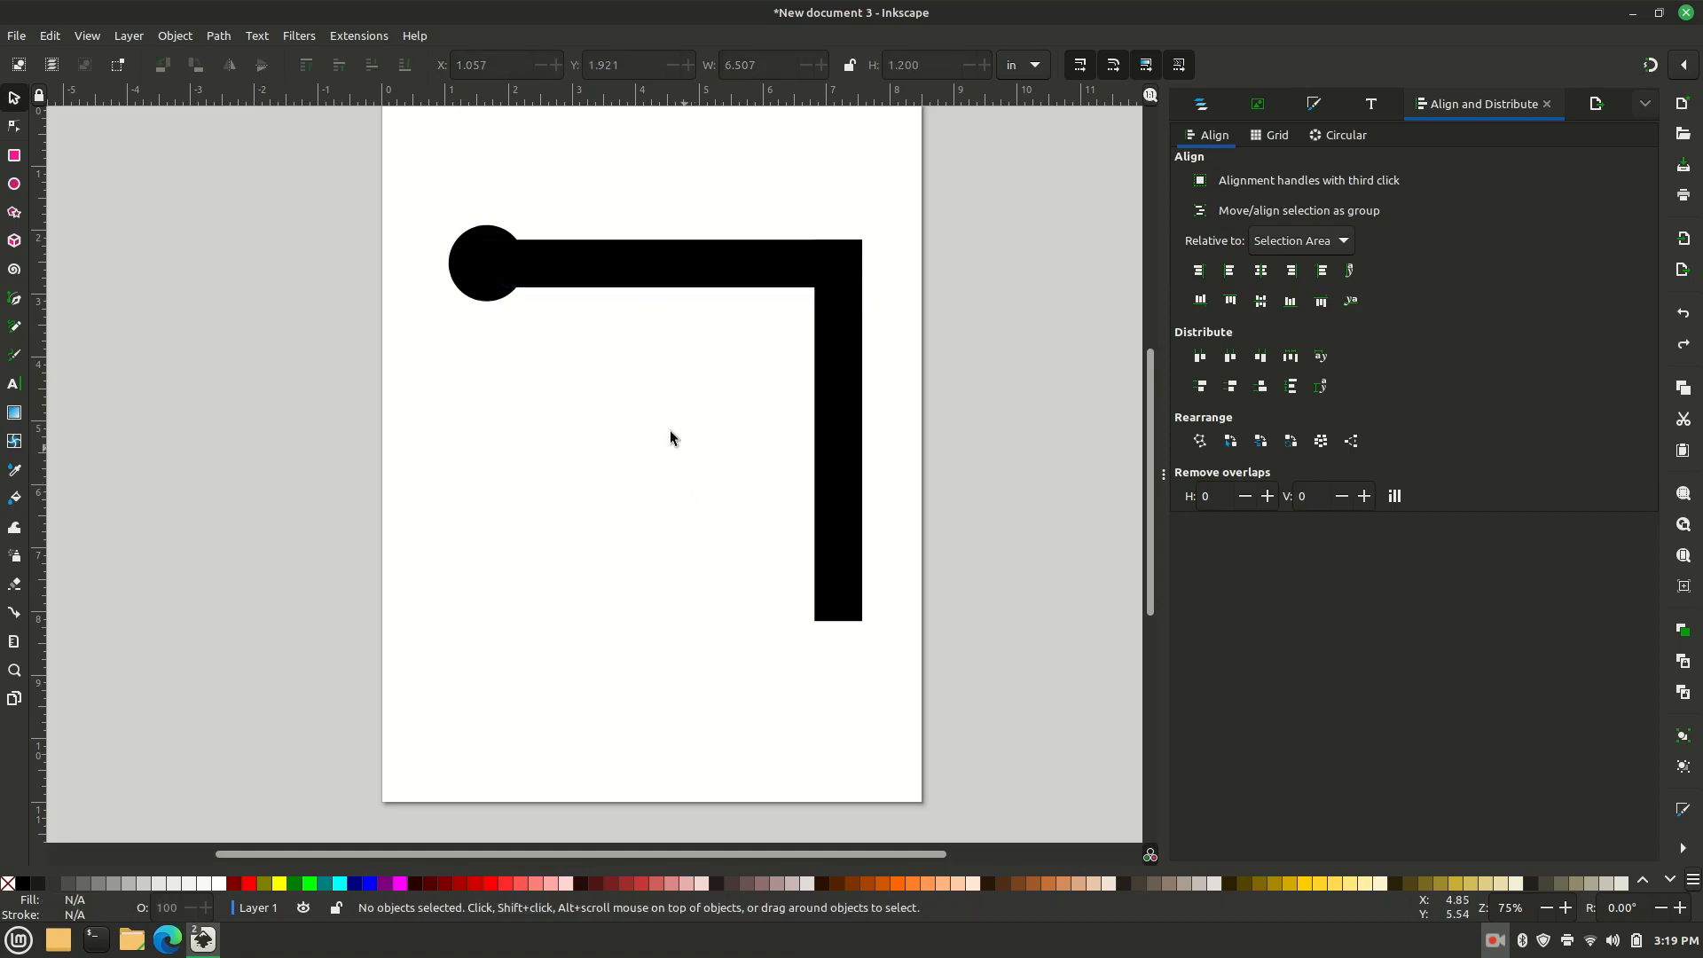
Step: Center the circle and the horizontal bar on a common horizontal axis
{"action": "left_click", "coordinate": [474, 268]}
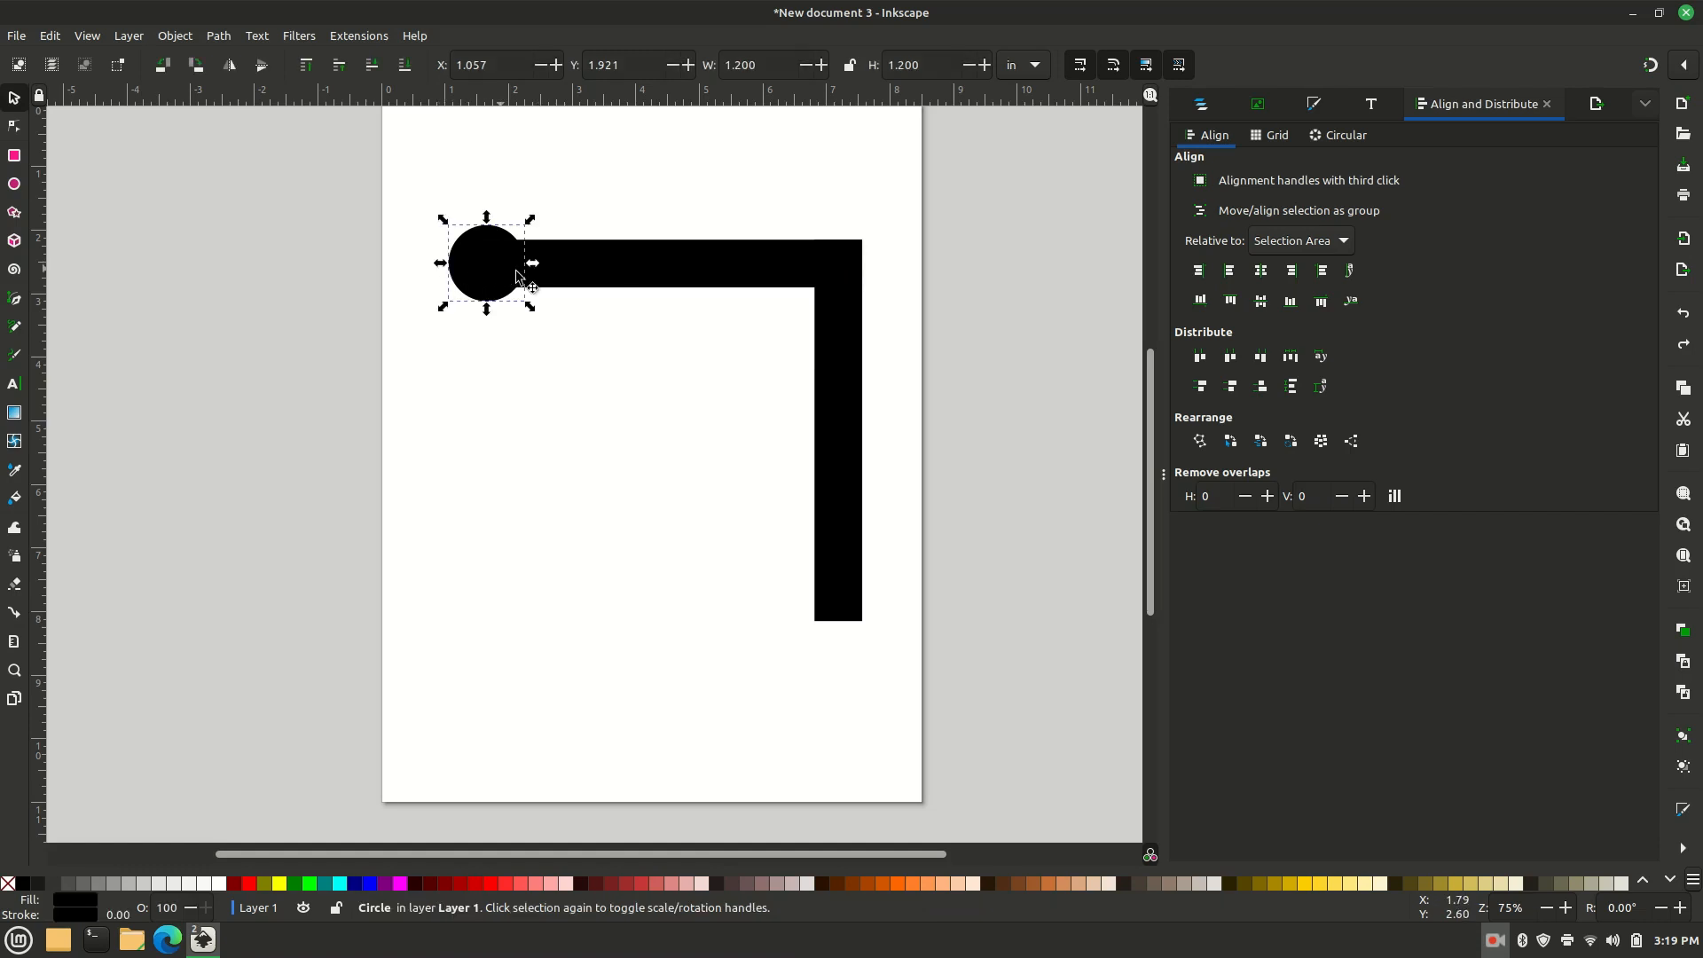
{"action": "left_click", "coordinate": [638, 284], "text": "shift"}
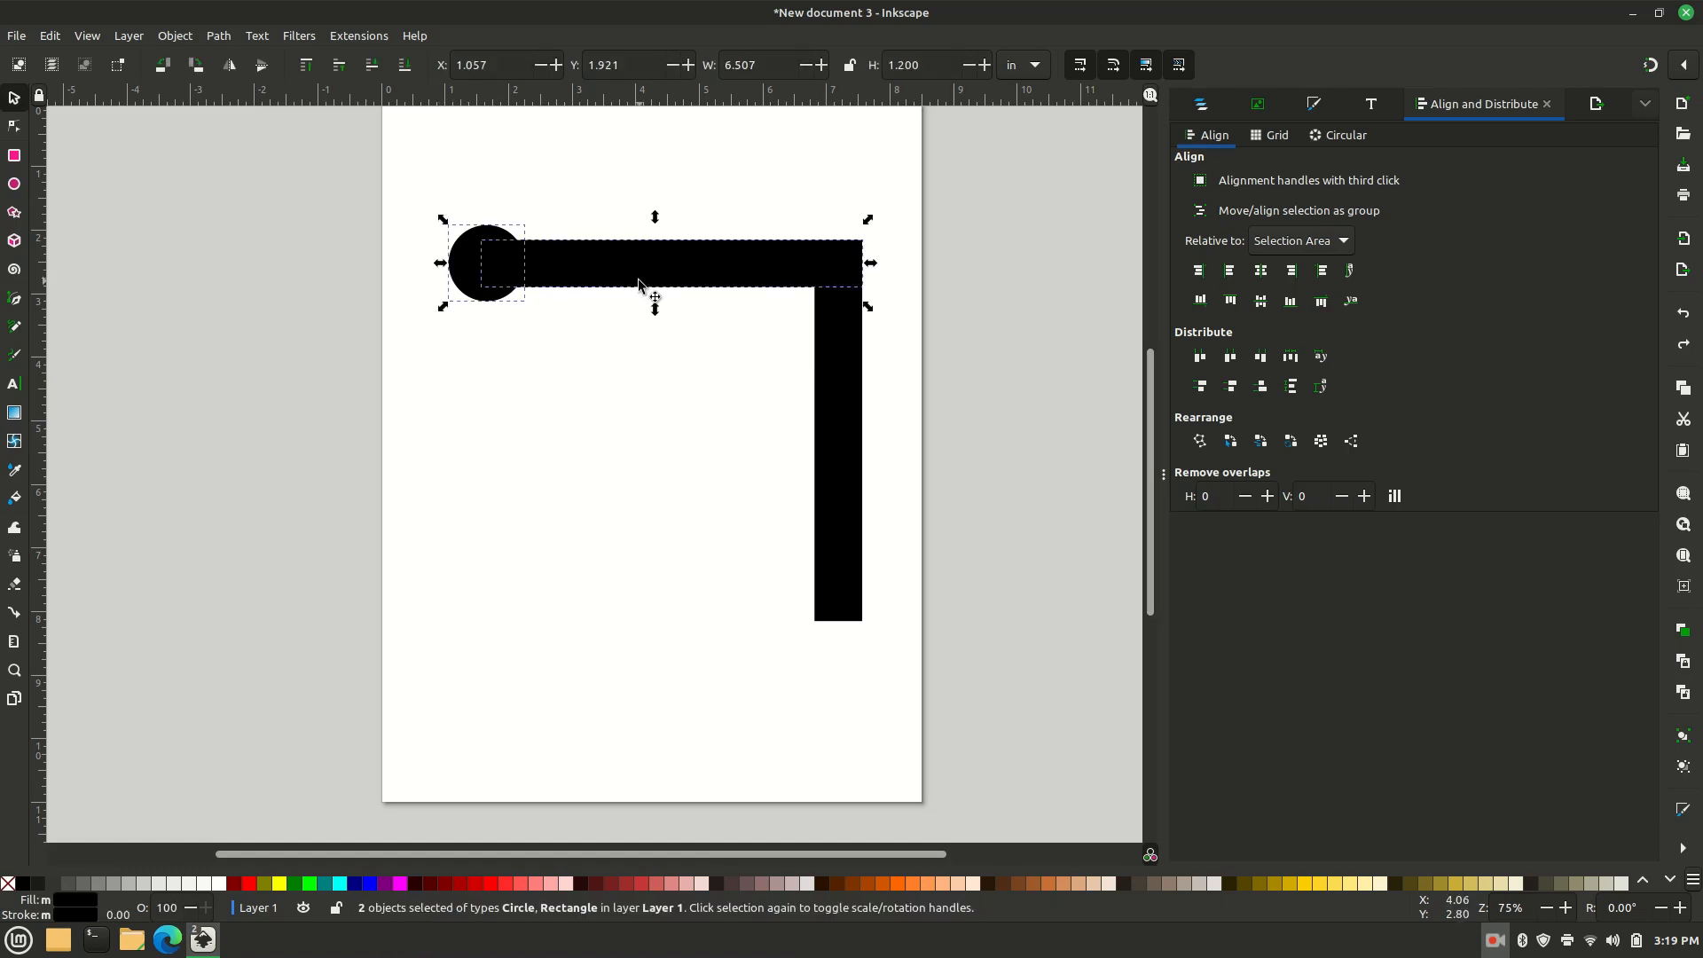
{"action": "left_click", "coordinate": [1233, 301]}
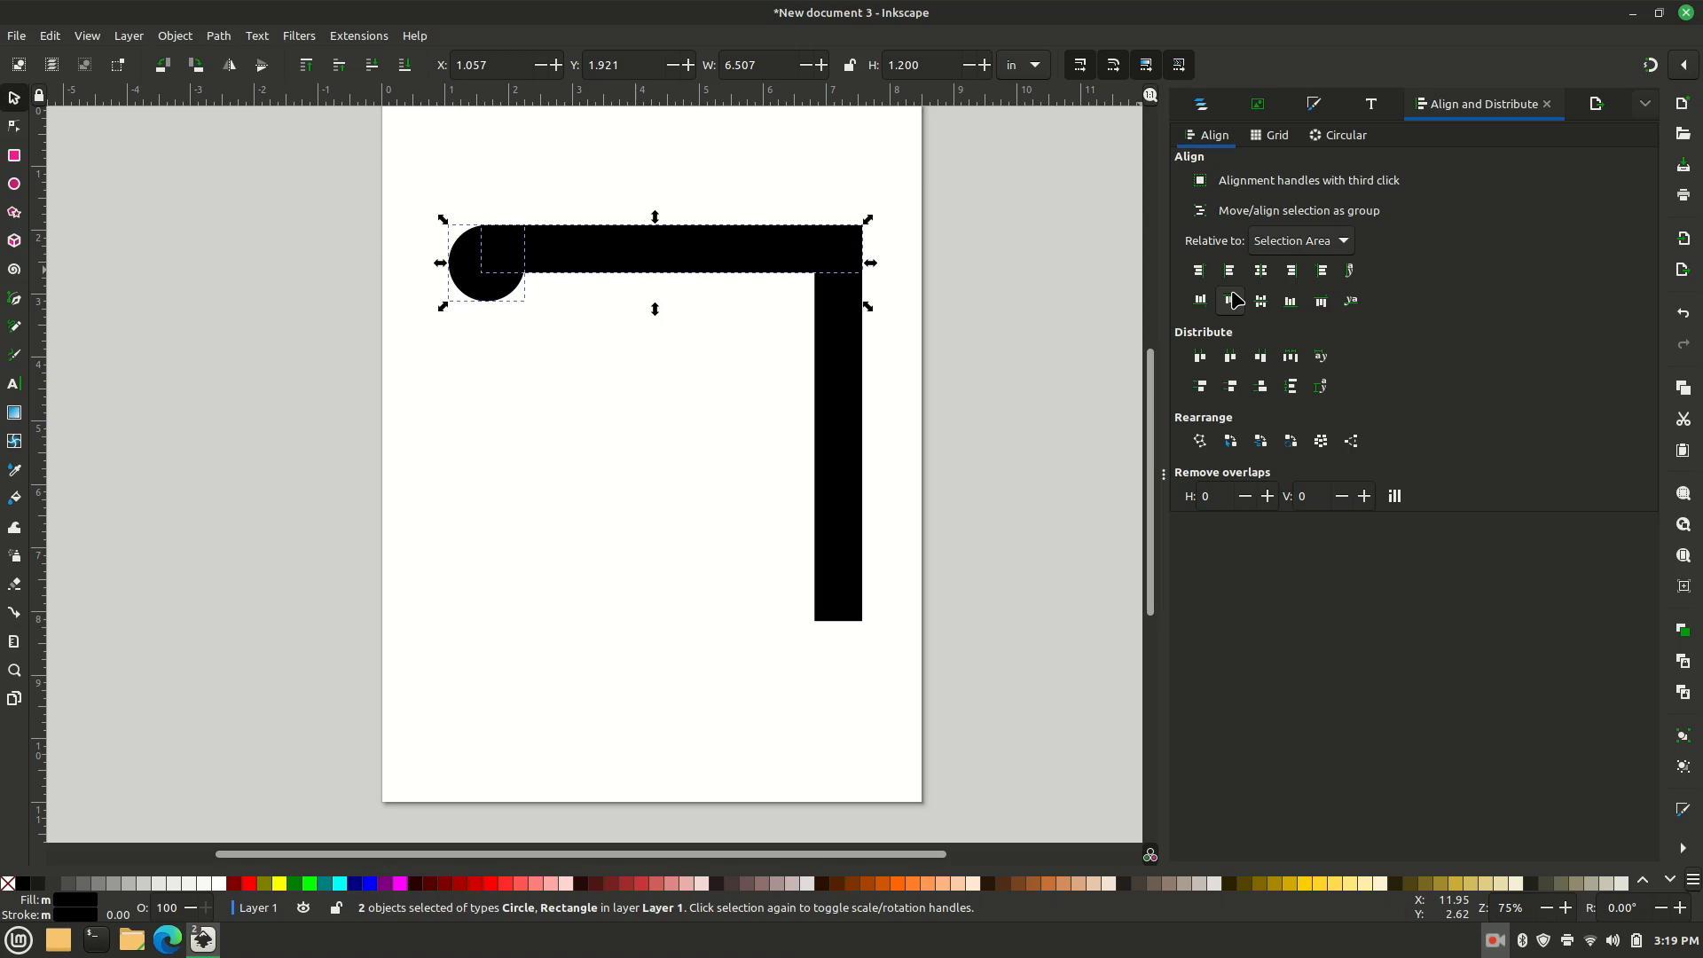
{"action": "left_click", "coordinate": [1260, 302]}
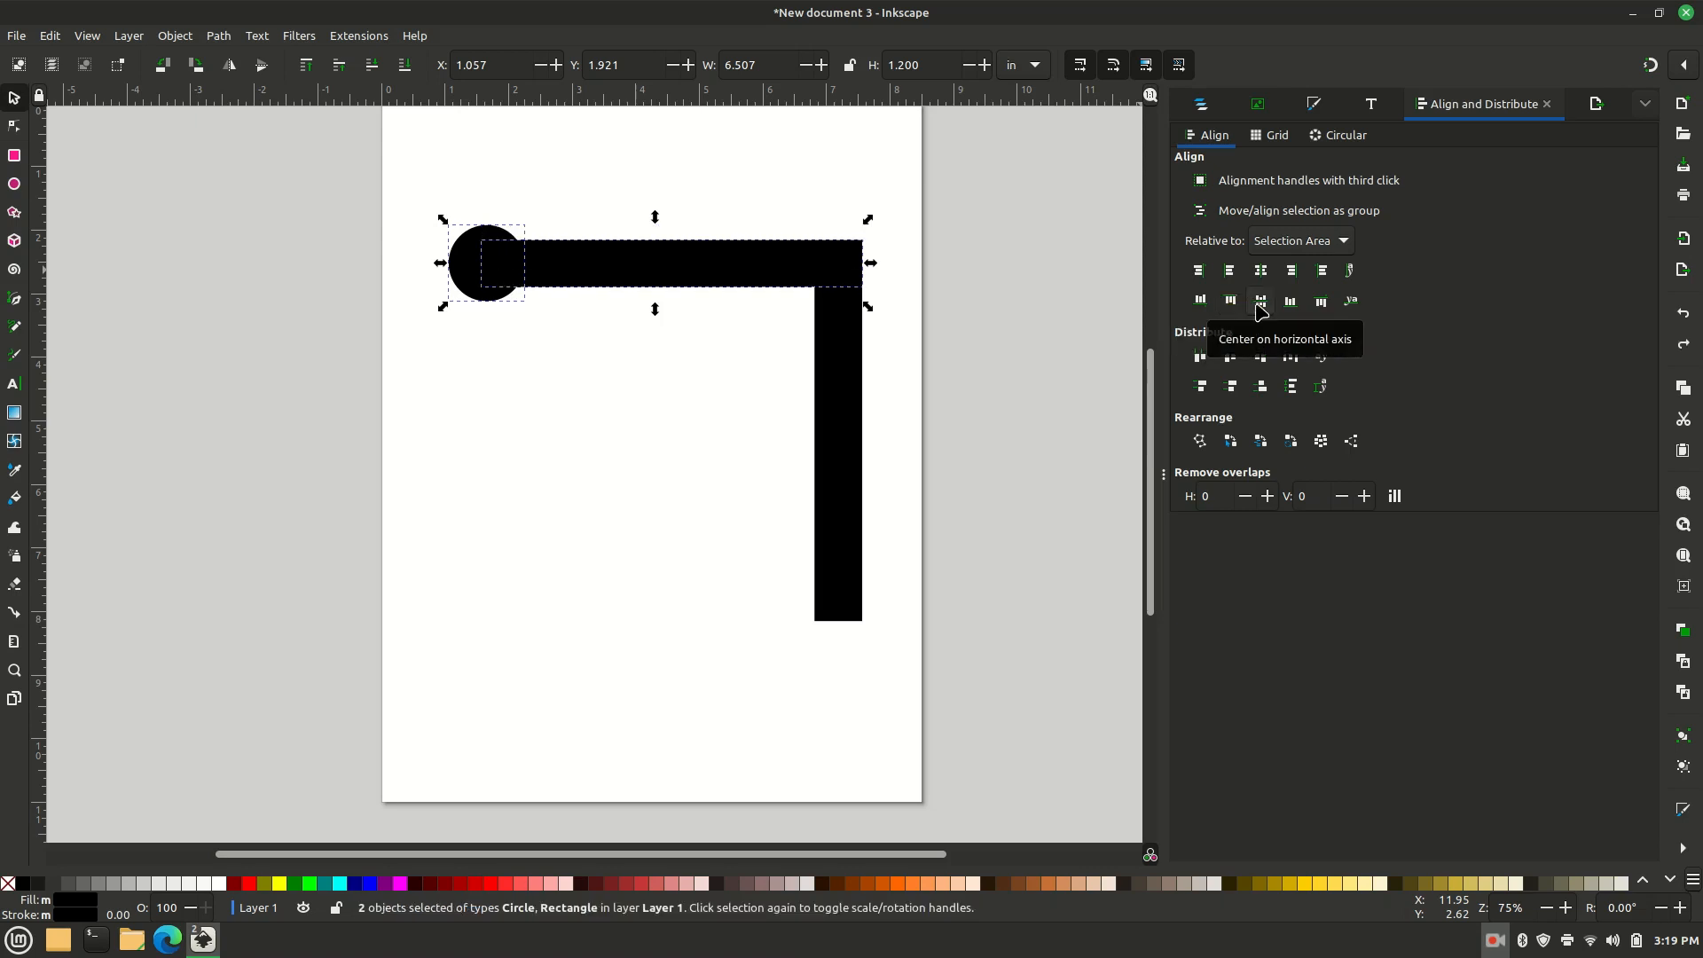
{"action": "left_click", "coordinate": [1260, 305]}
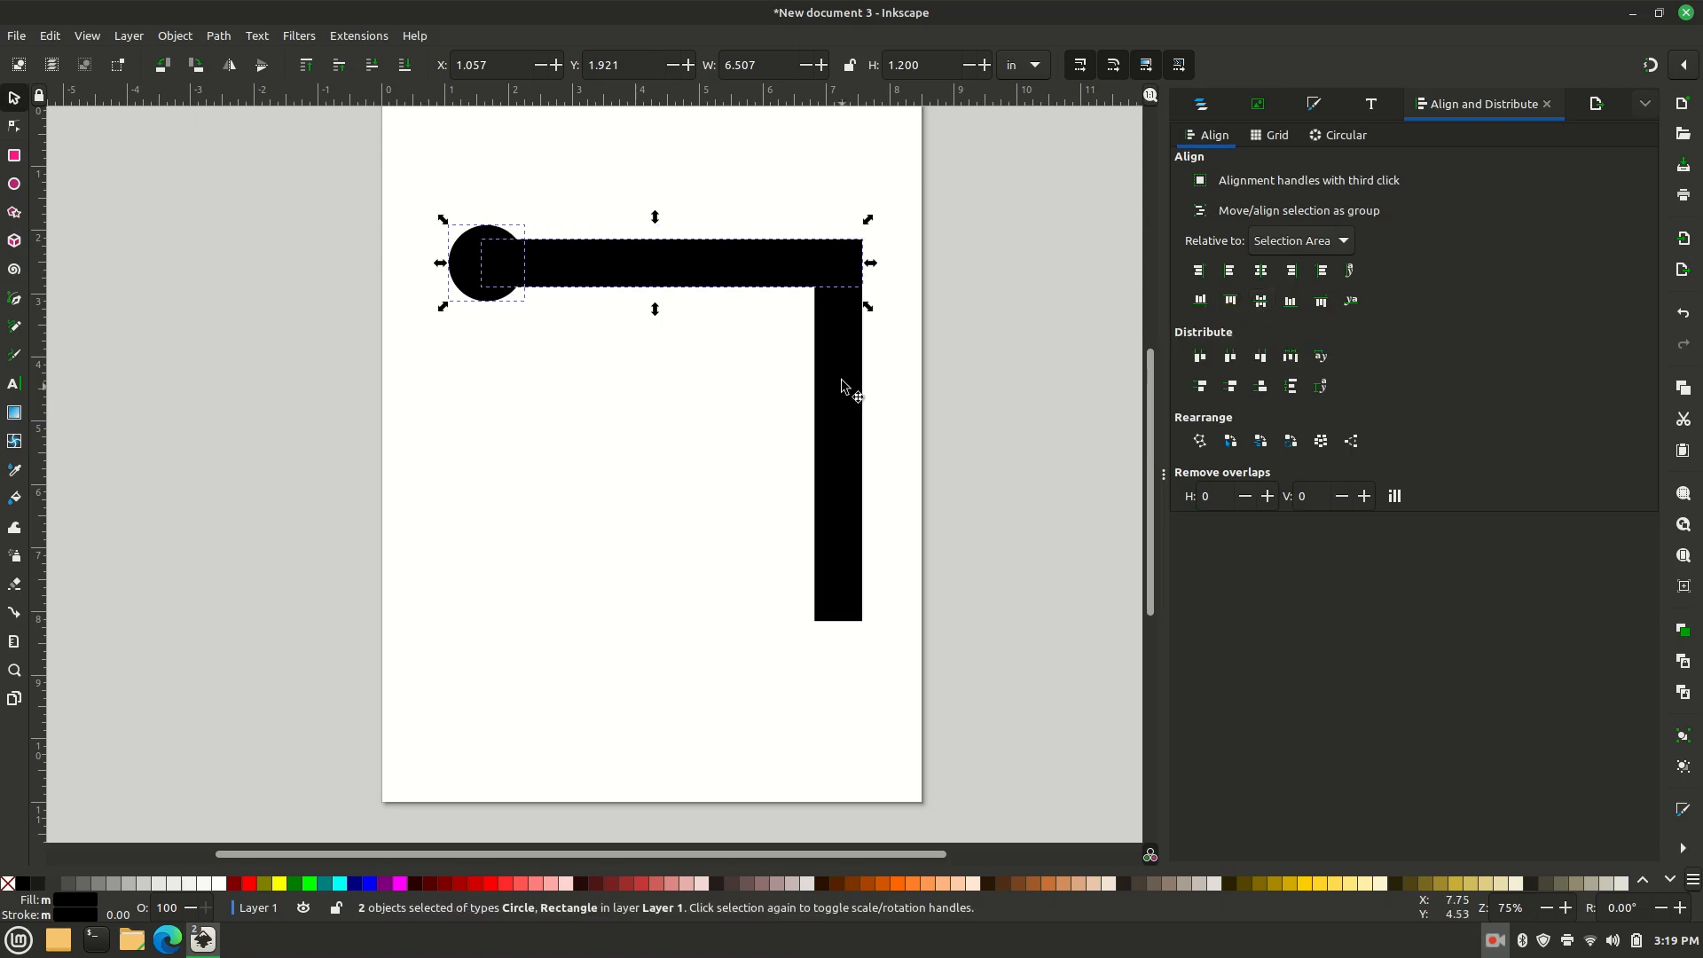
{"action": "left_click", "coordinate": [914, 383]}
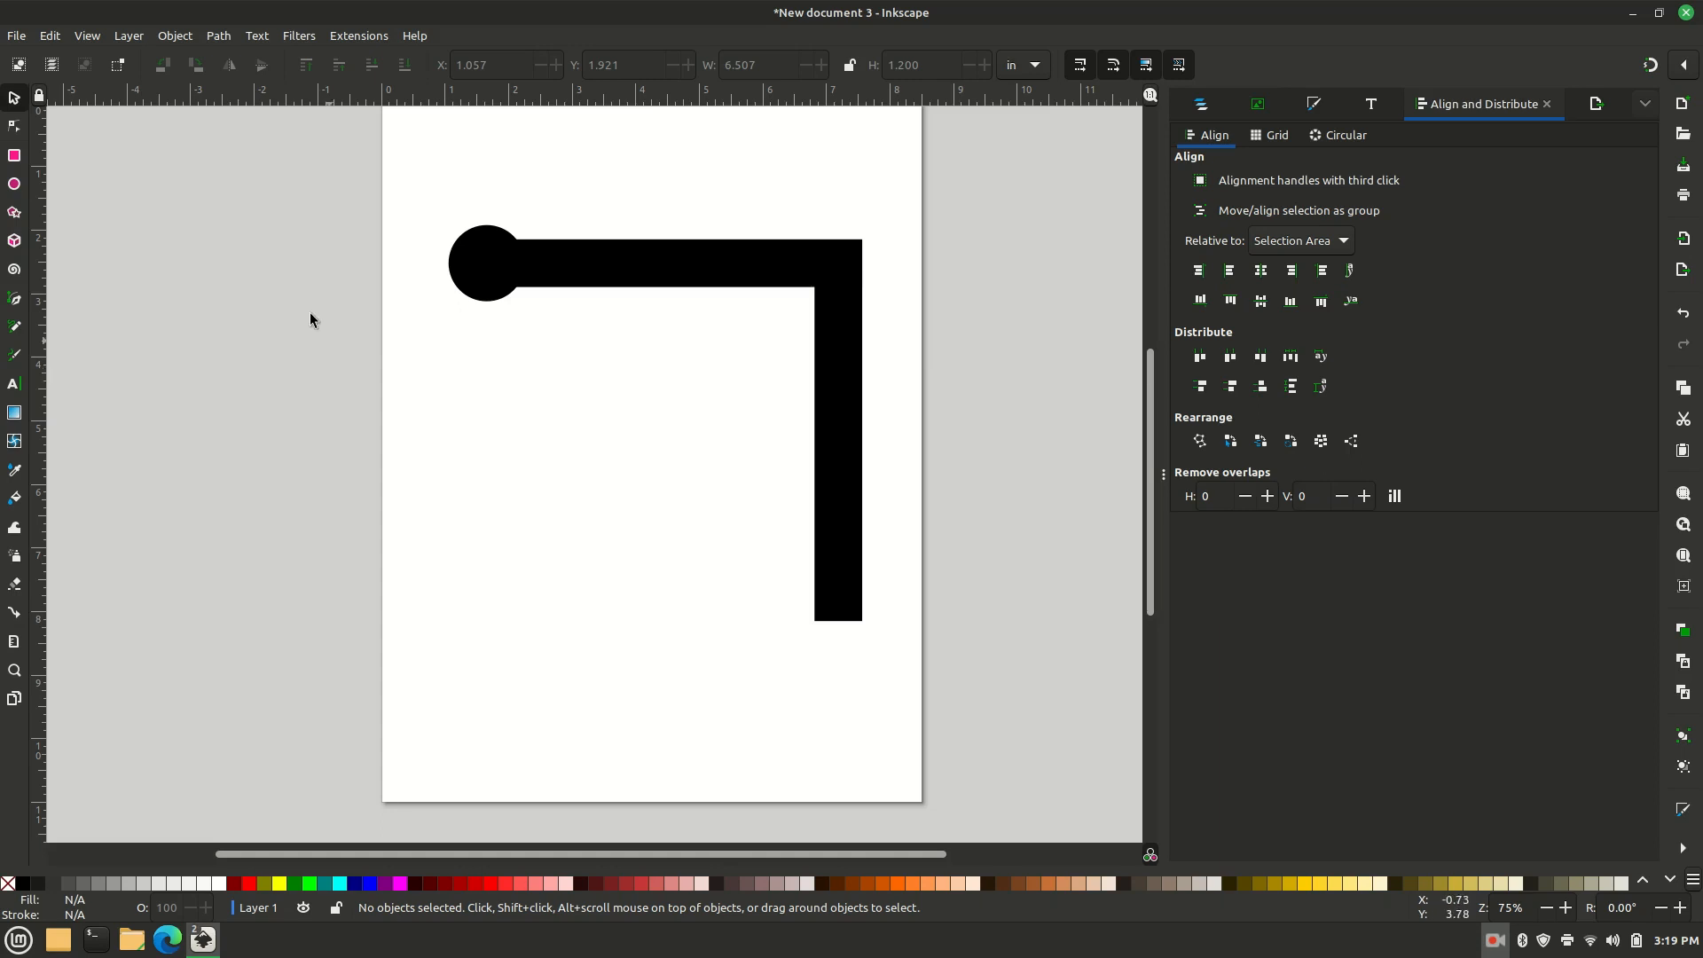
Step: Draw a narrow upright rectangle about 0.38 in wide and 1.92 in high to the right of the vertical bar
{"action": "left_click", "coordinate": [14, 156]}
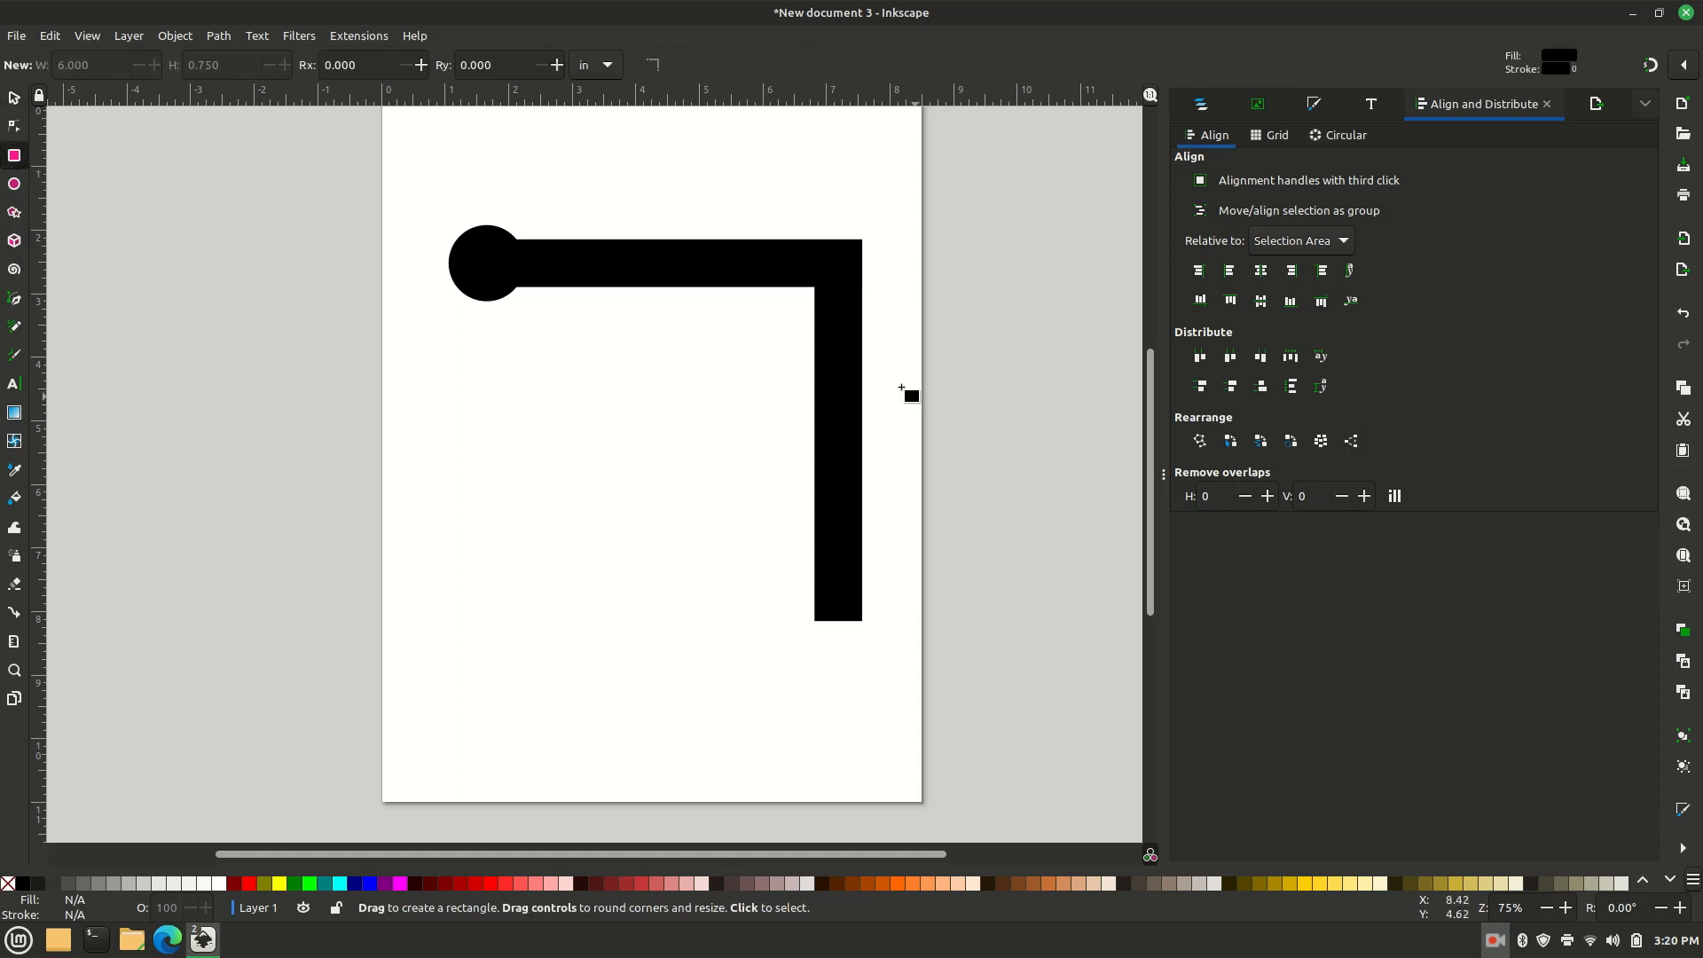
{"action": "left_click_drag", "start_coordinate": [887, 368], "coordinate": [912, 493]}
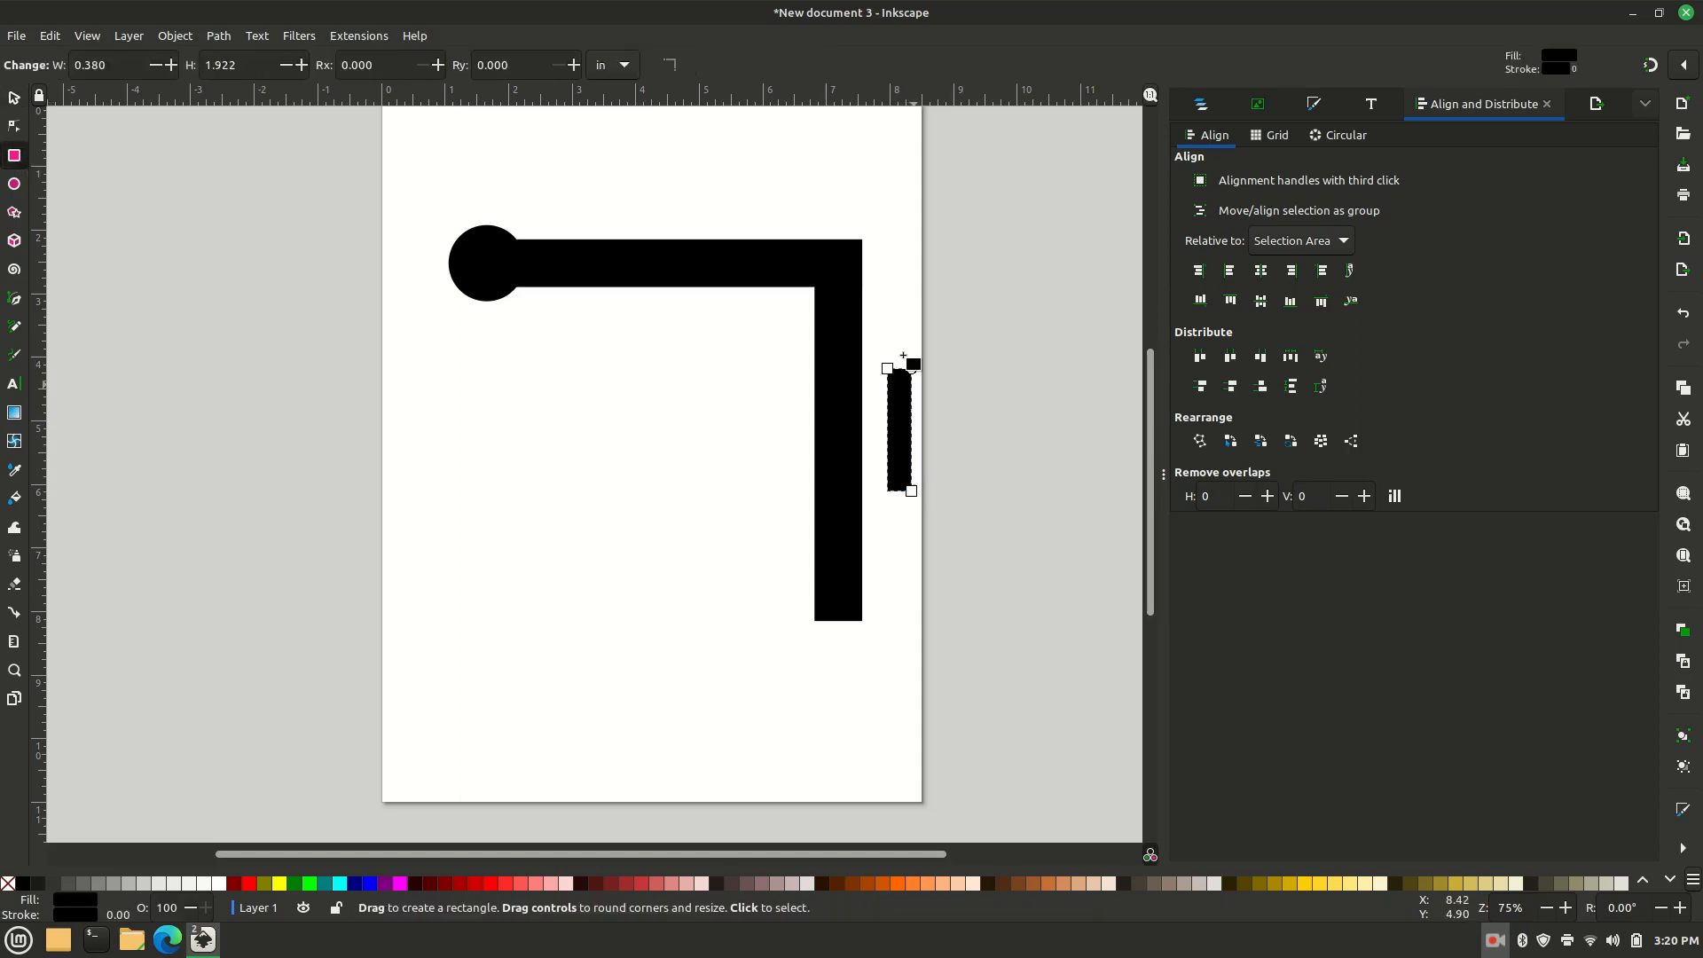
{"action": "left_click", "coordinate": [15, 98]}
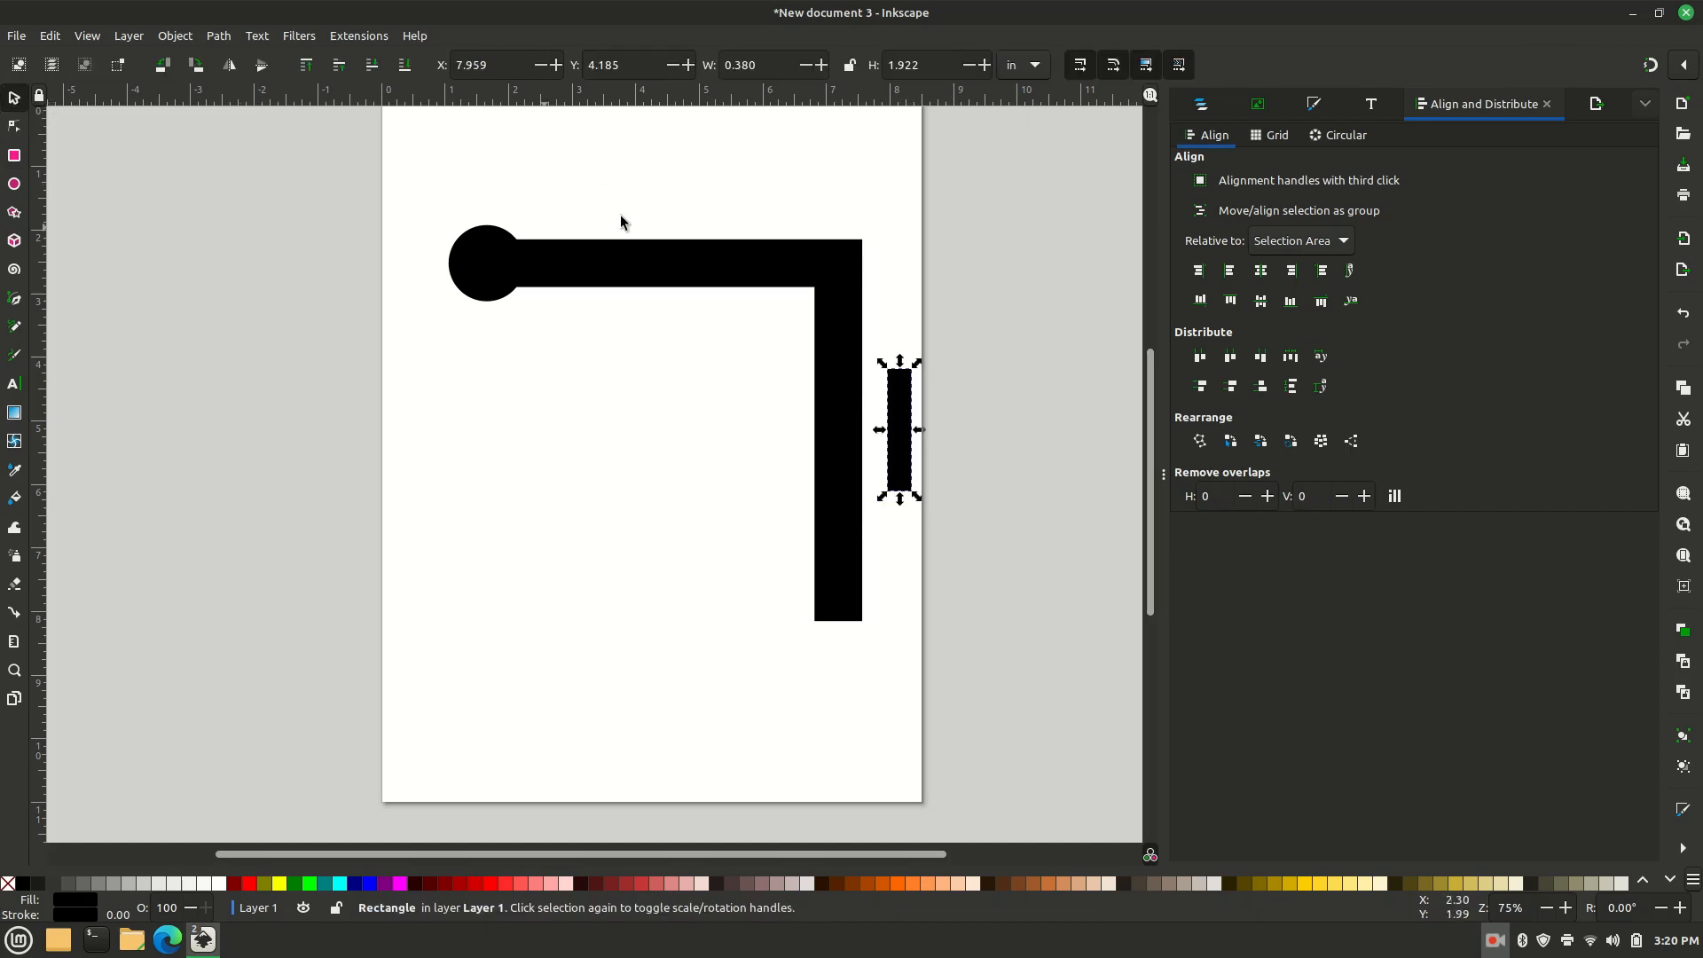
Step: Resize the small upright rectangle to 2 in high and 0.25 in wide
{"action": "left_click", "coordinate": [933, 61]}
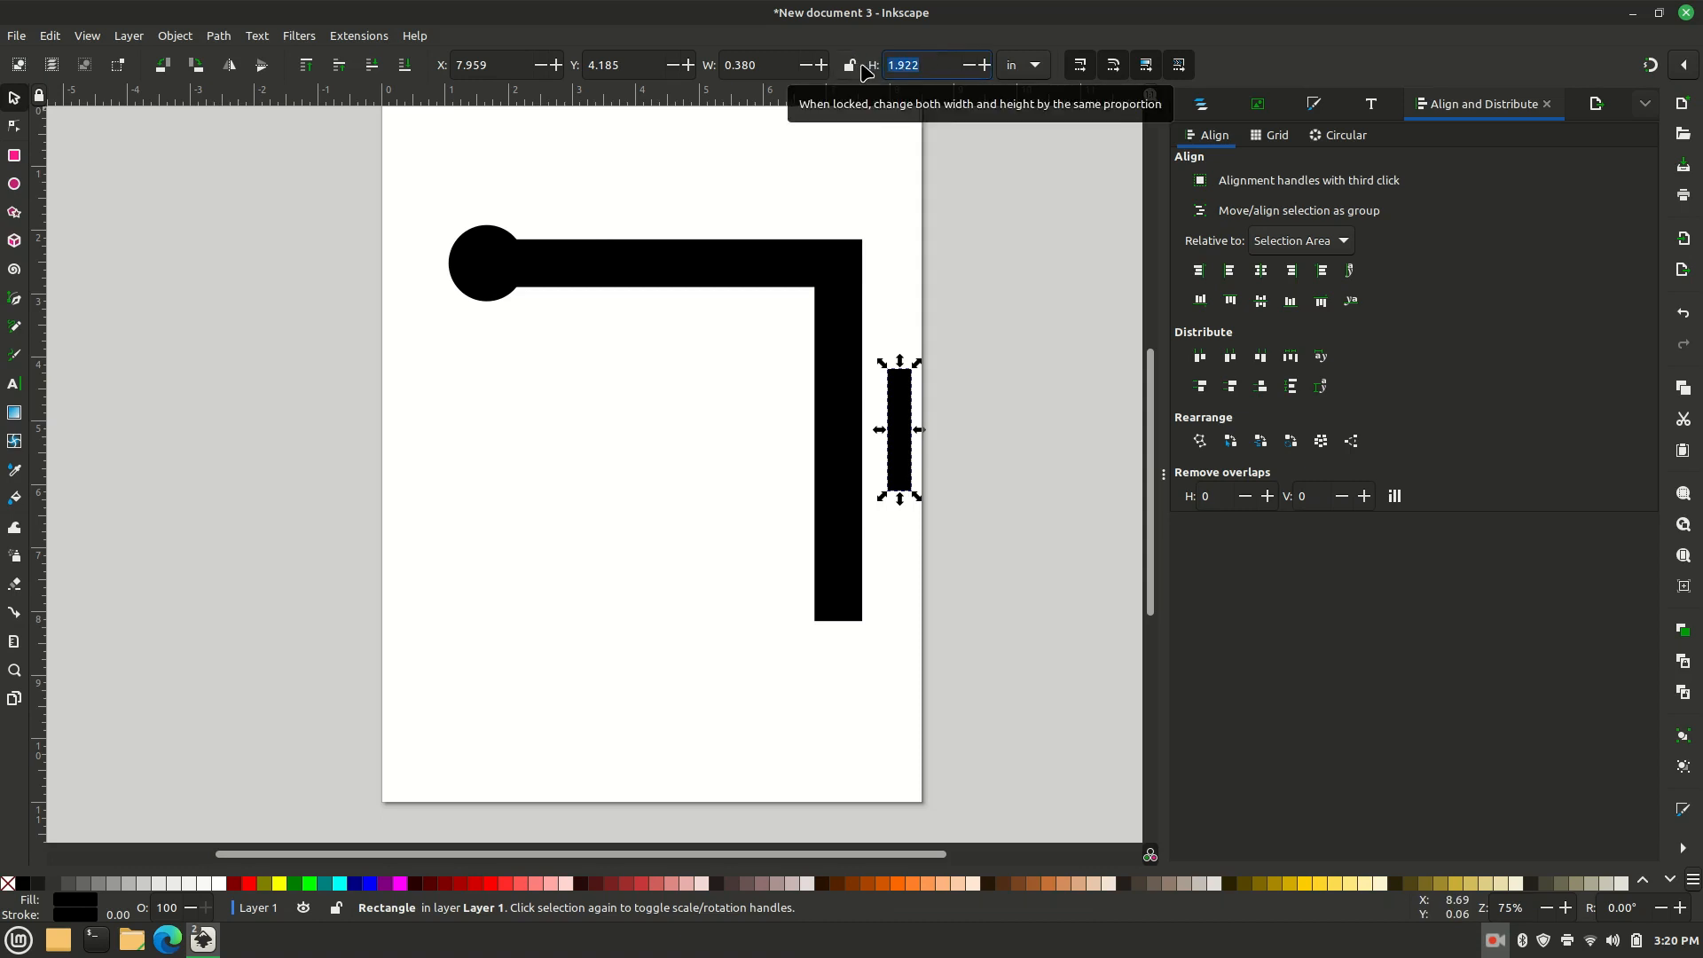
{"action": "type", "text": "2"}
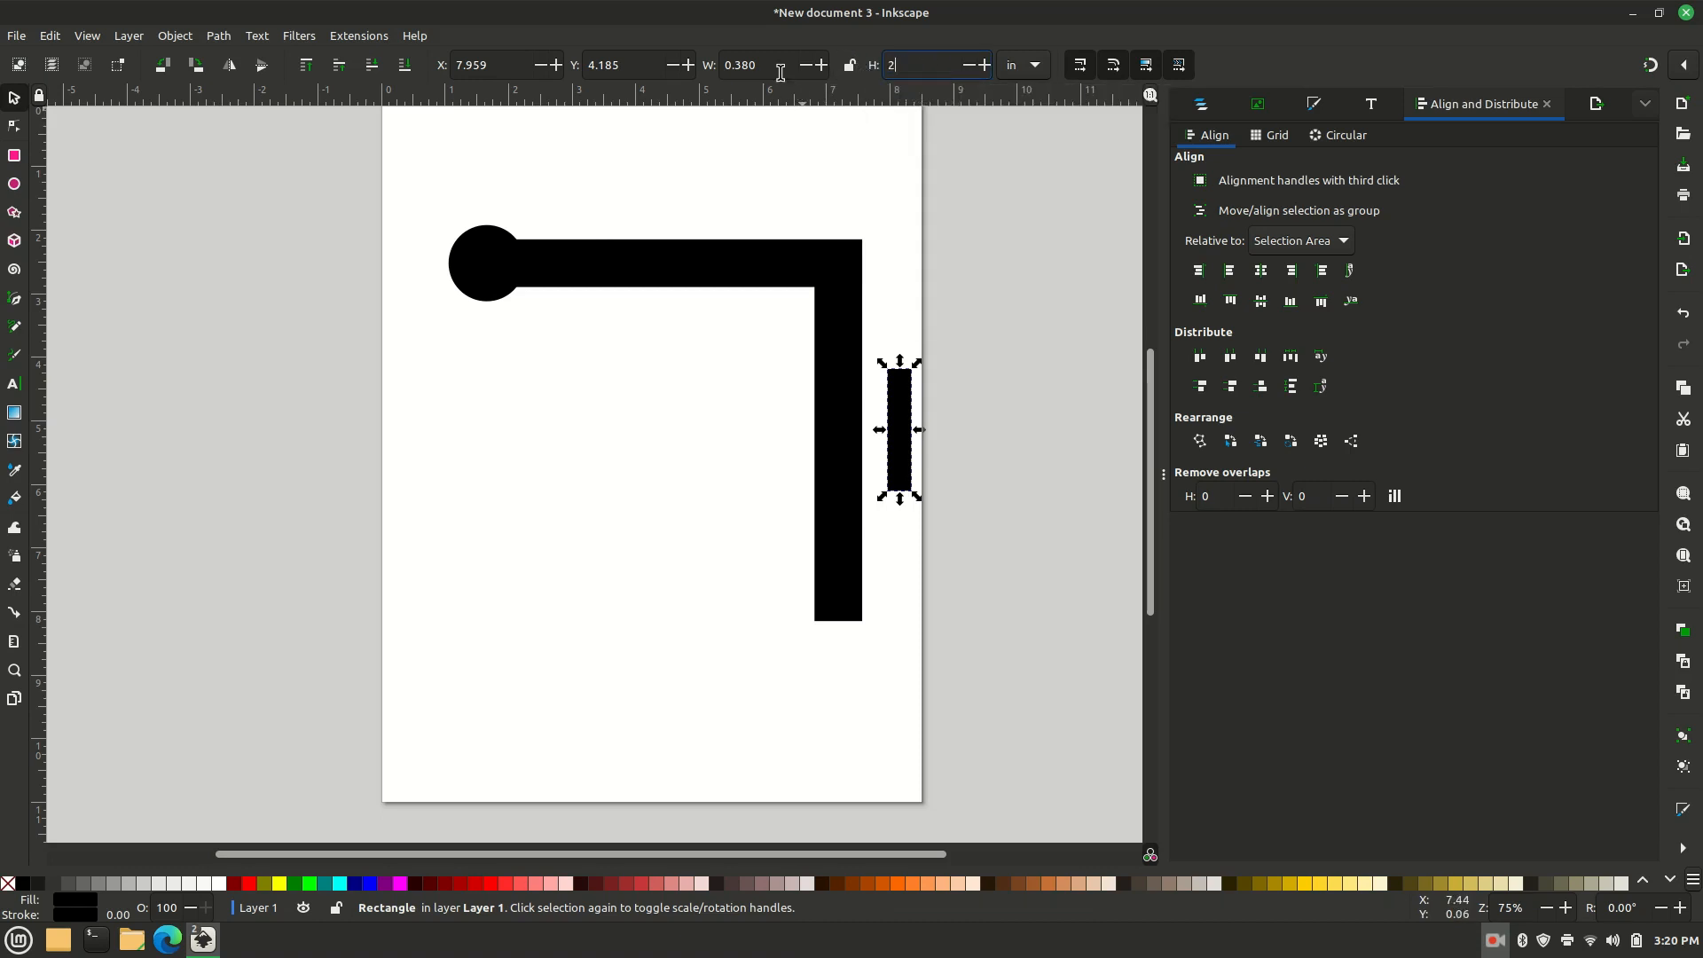
{"action": "left_click_drag", "start_coordinate": [781, 67], "coordinate": [739, 68]}
{"action": "type", "text": "25"}
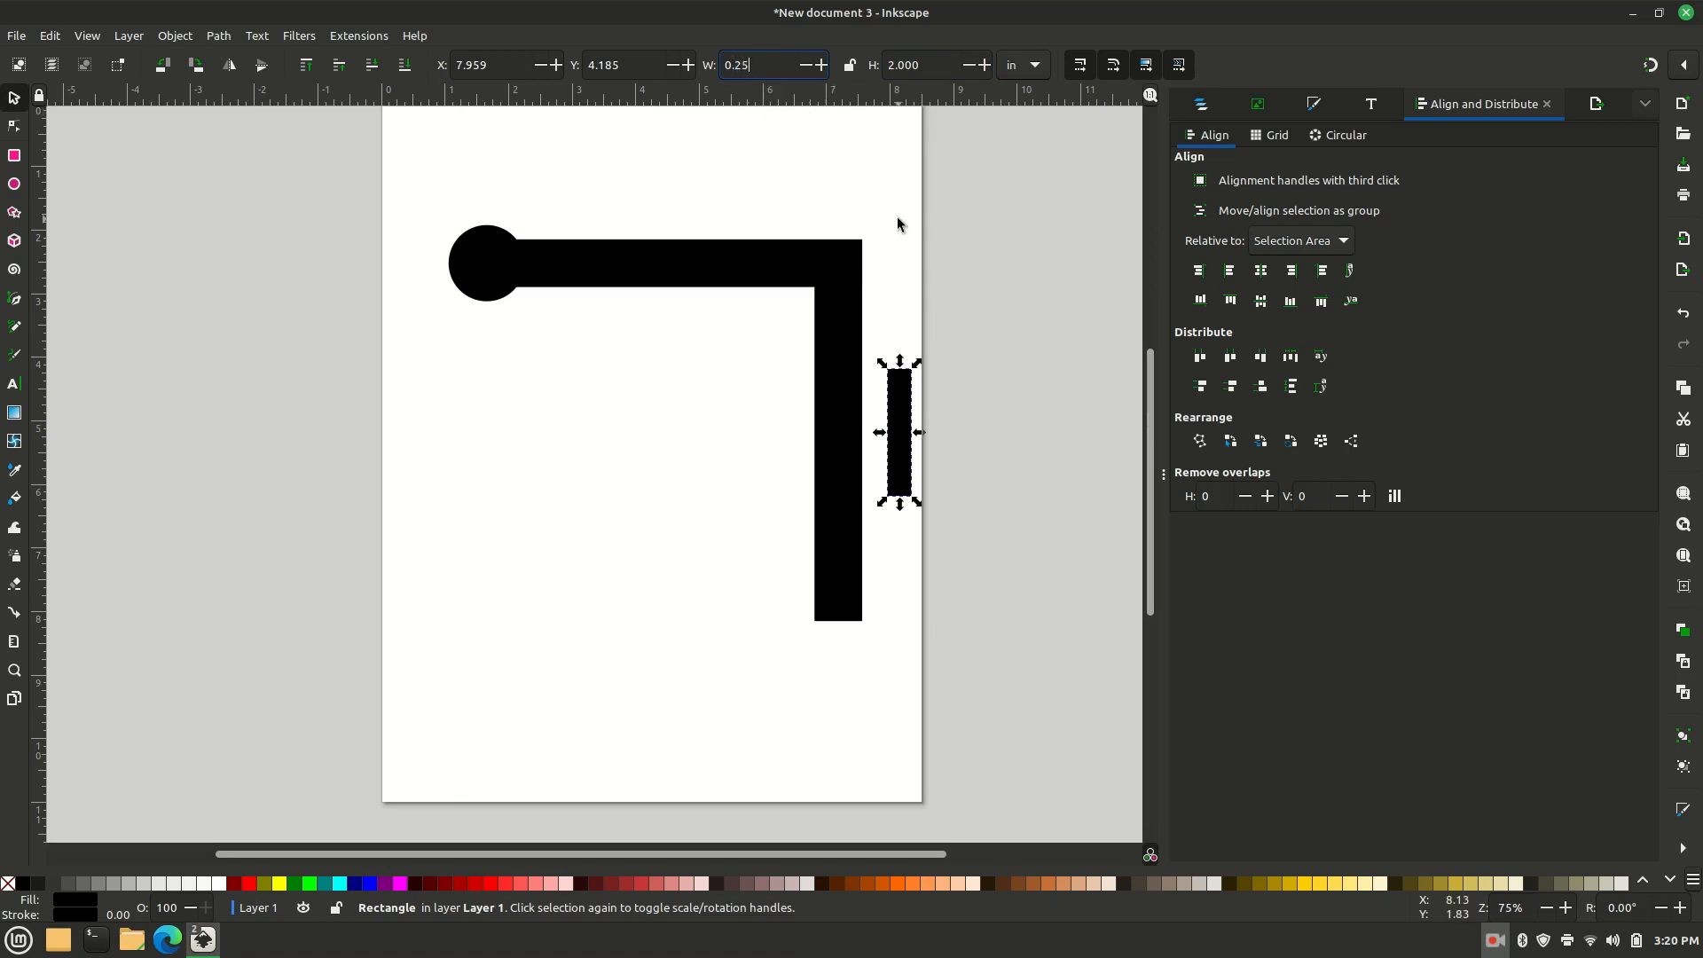
{"action": "key", "text": "Return"}
{"action": "left_click", "coordinate": [897, 217]}
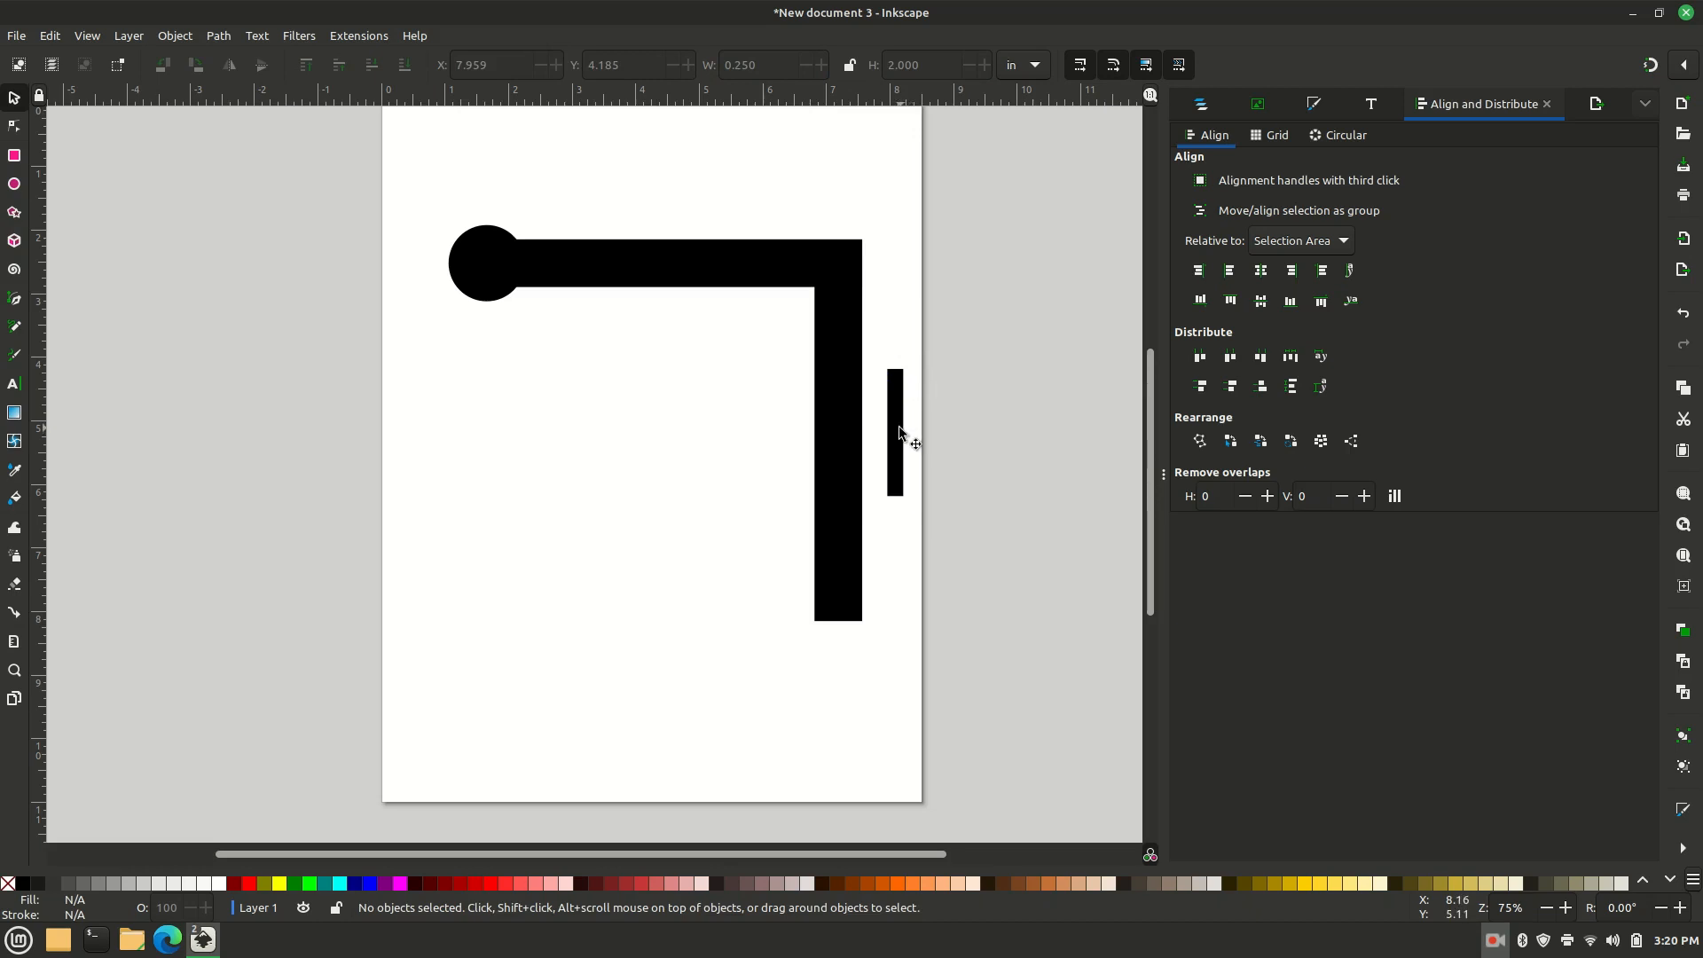
Step: Move the small rectangle against the right edge of the vertical bar and nudge it until the edges meet
{"action": "left_click_drag", "start_coordinate": [898, 432], "coordinate": [870, 429]}
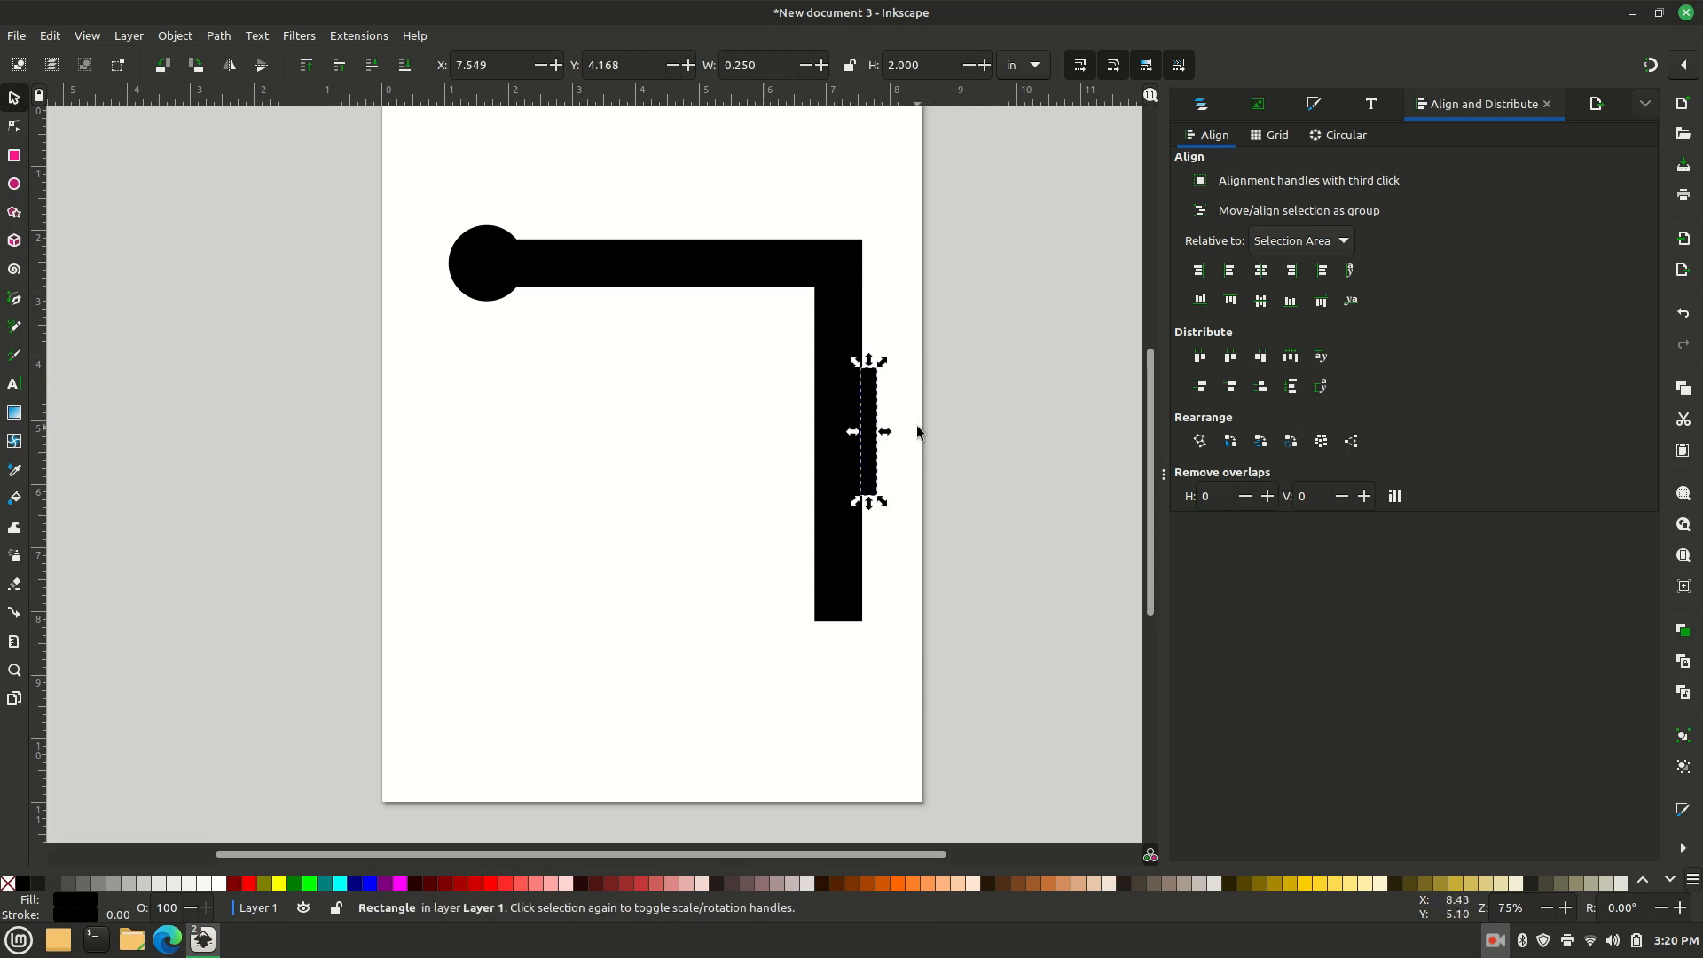
{"action": "left_click", "coordinate": [917, 423]}
{"action": "left_click", "coordinate": [876, 421]}
{"action": "key", "text": "Right"}
{"action": "key", "text": "Right"}
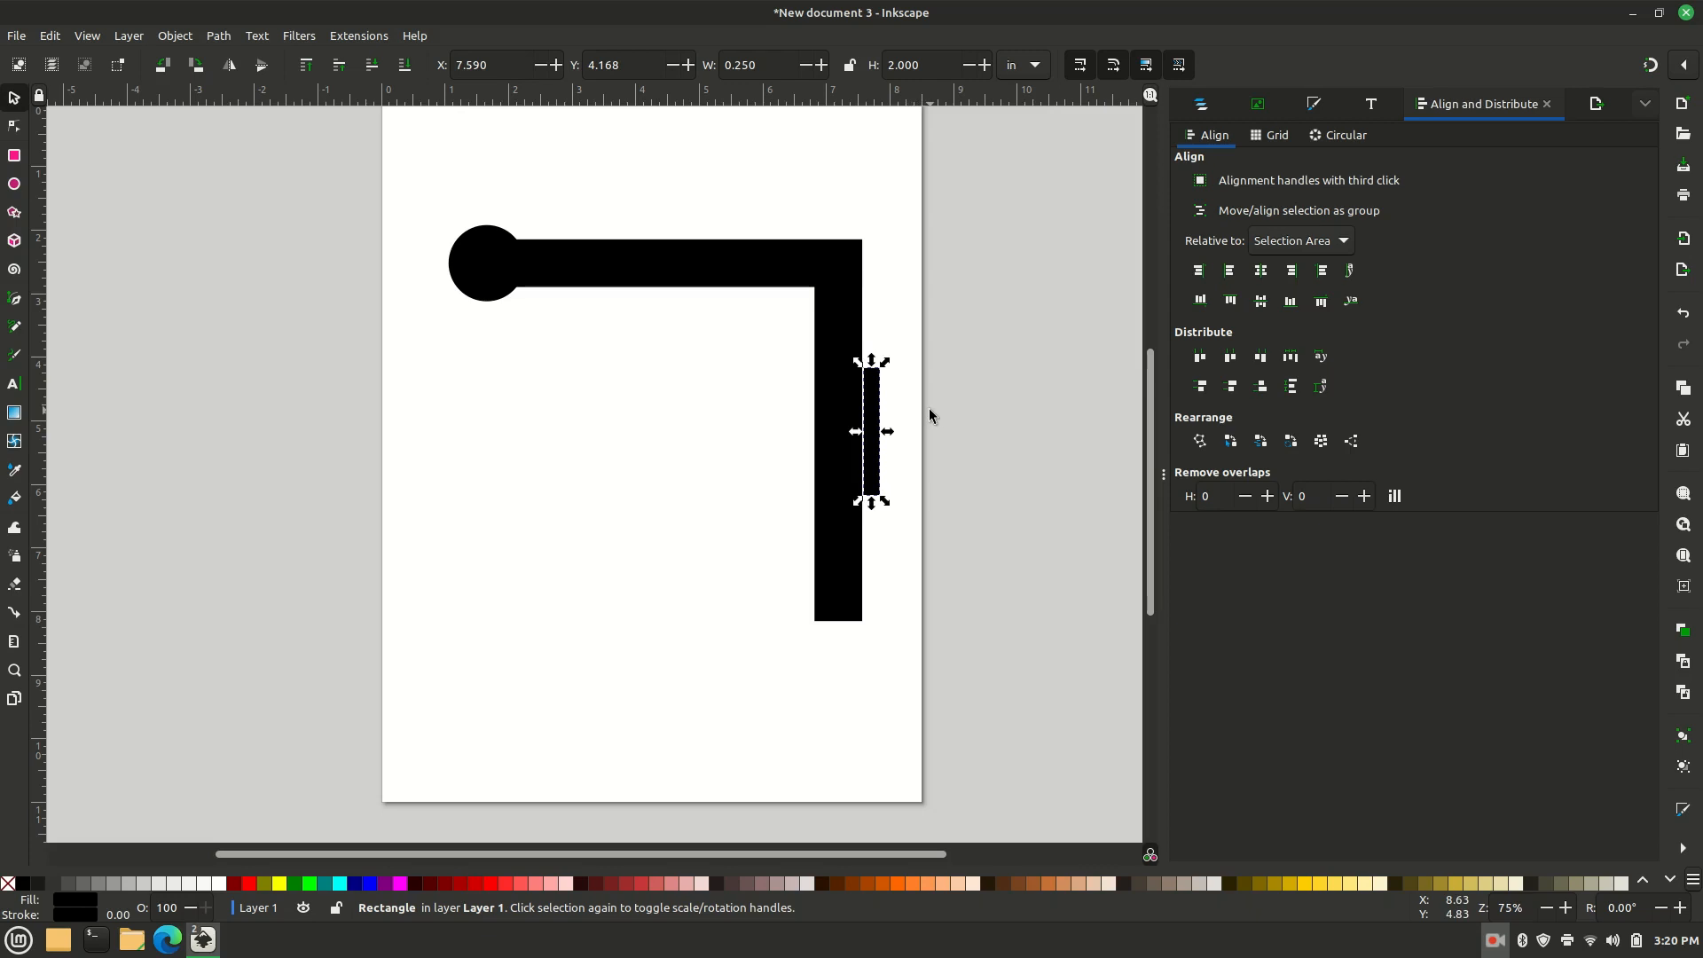
{"action": "key", "text": "alt+Left"}
{"action": "key", "text": "alt+Left"}
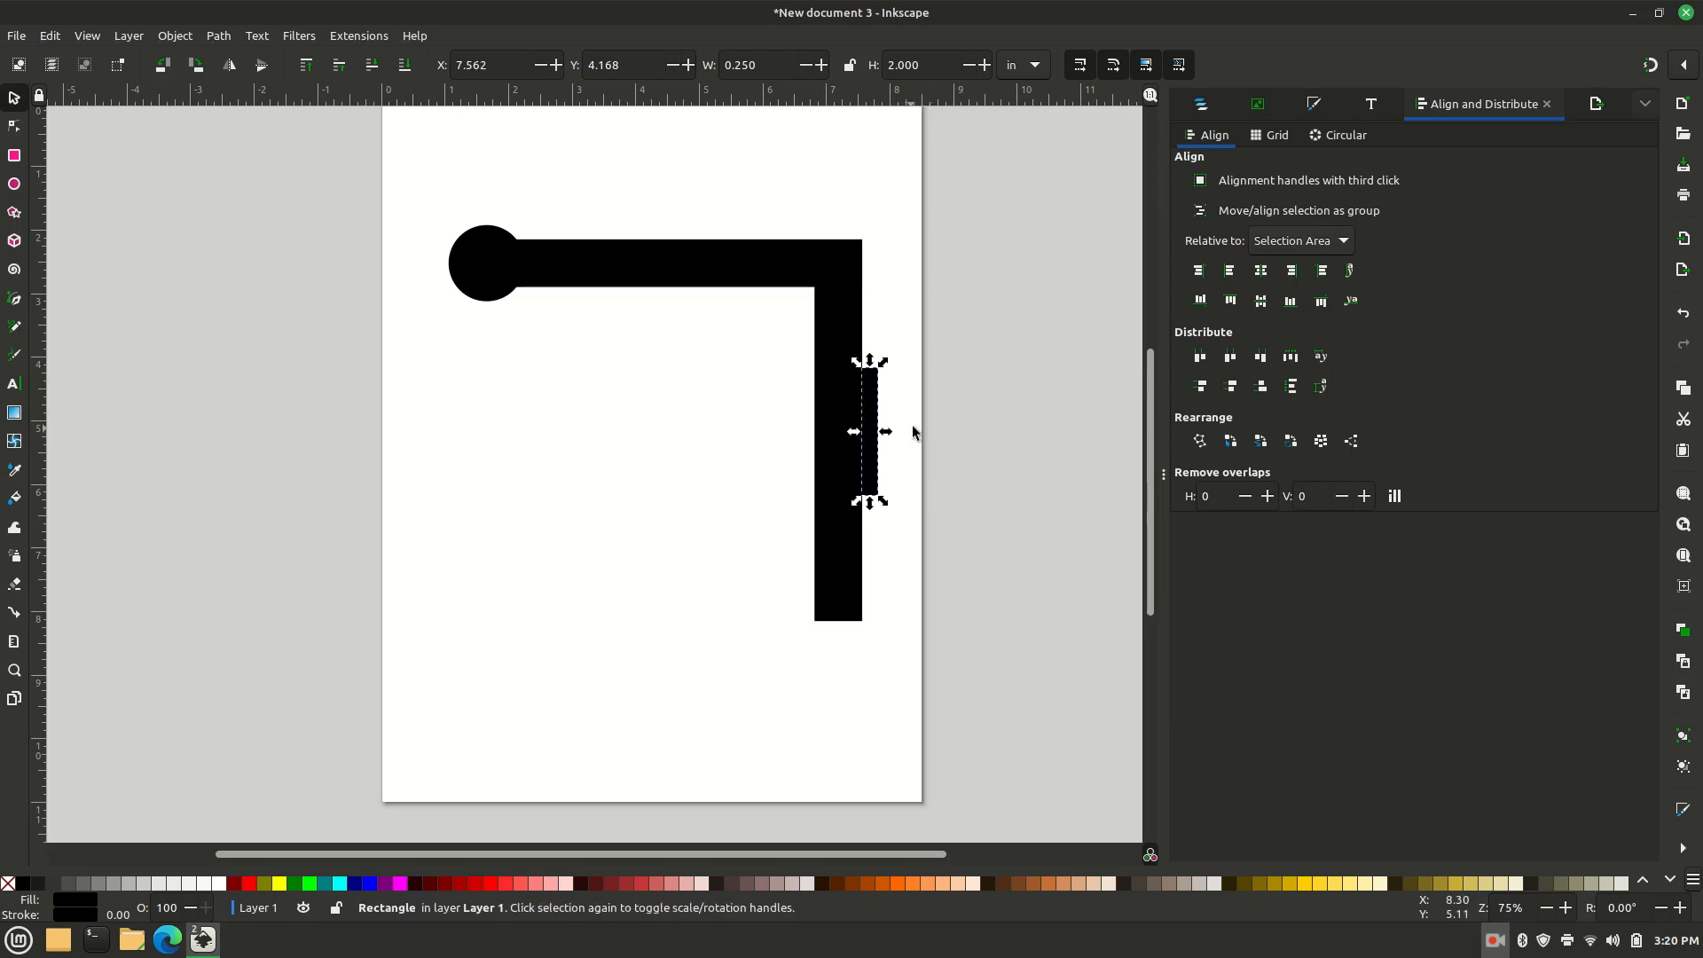
{"action": "left_click", "coordinate": [911, 425]}
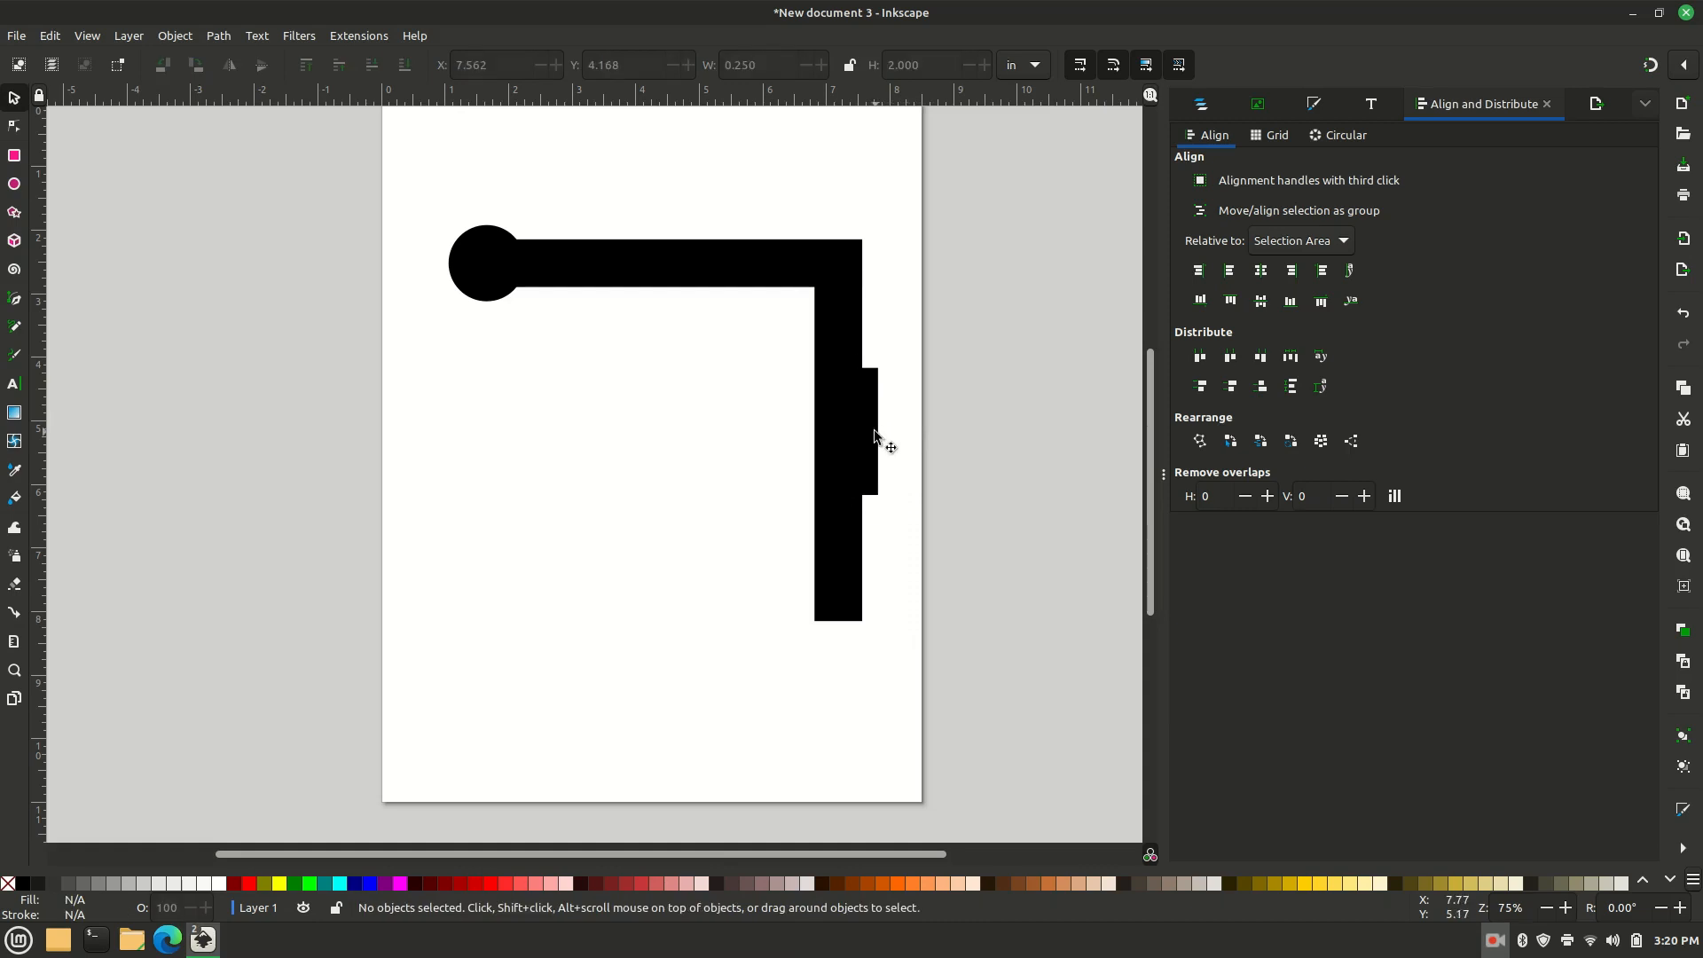
Step: Center the small rectangle along the height of the vertical bar
{"action": "left_click", "coordinate": [874, 437]}
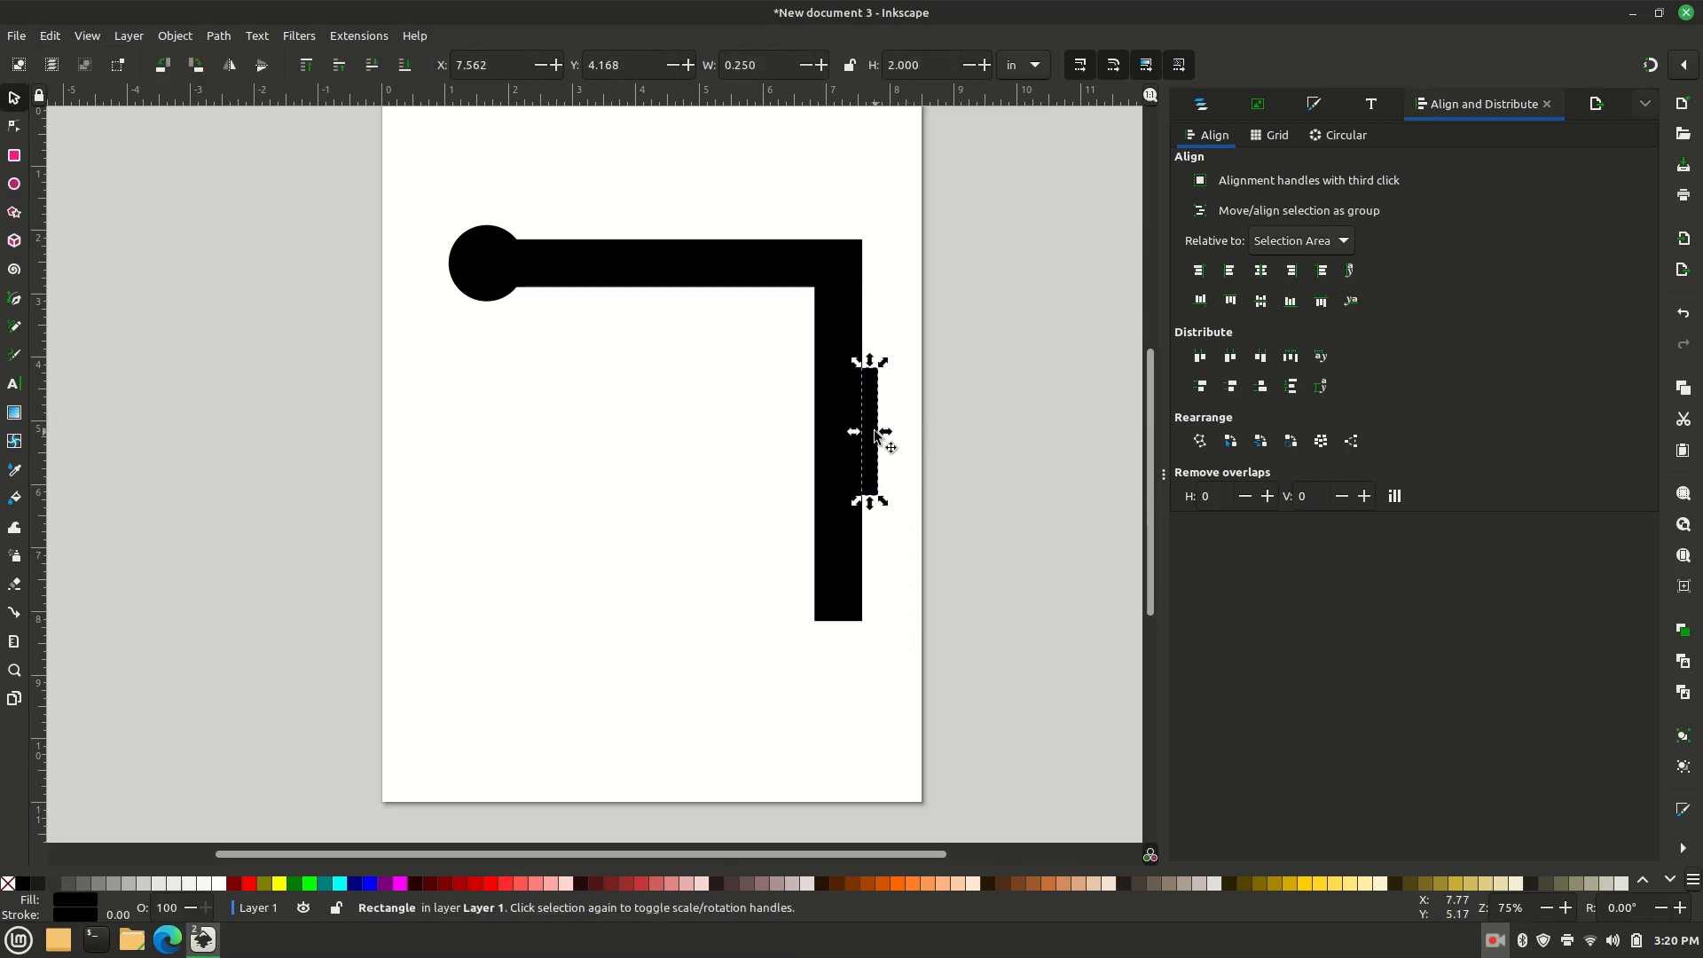
{"action": "key", "text": "shift"}
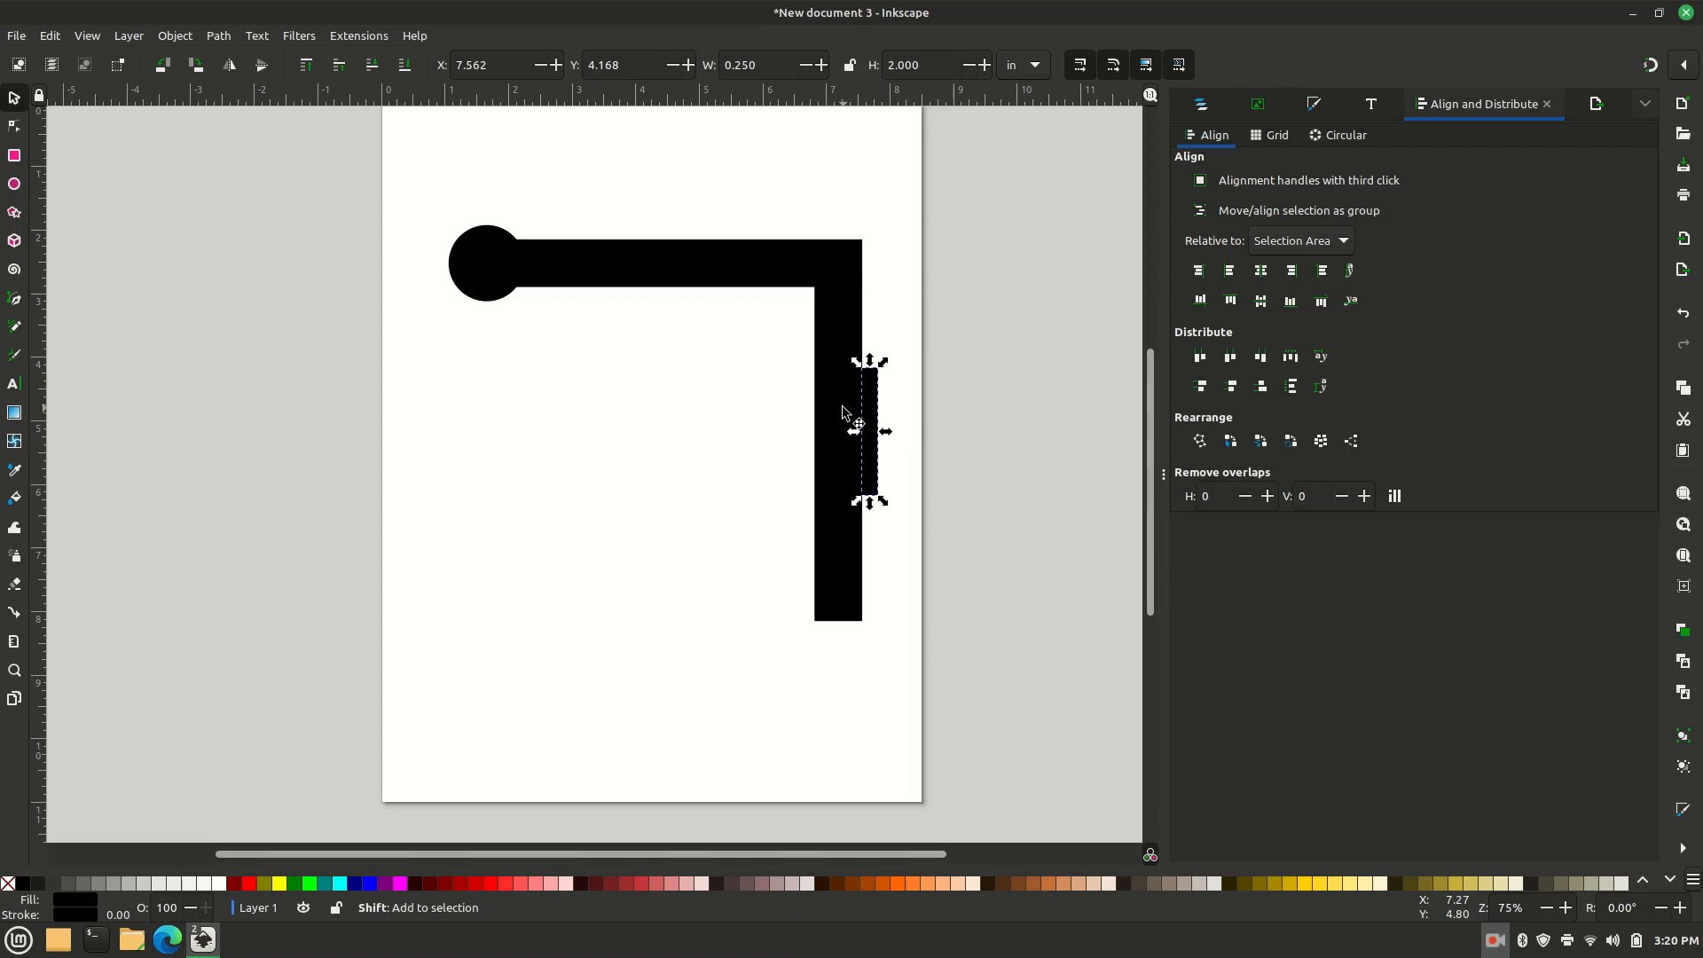
{"action": "left_click", "coordinate": [843, 411], "text": "shift"}
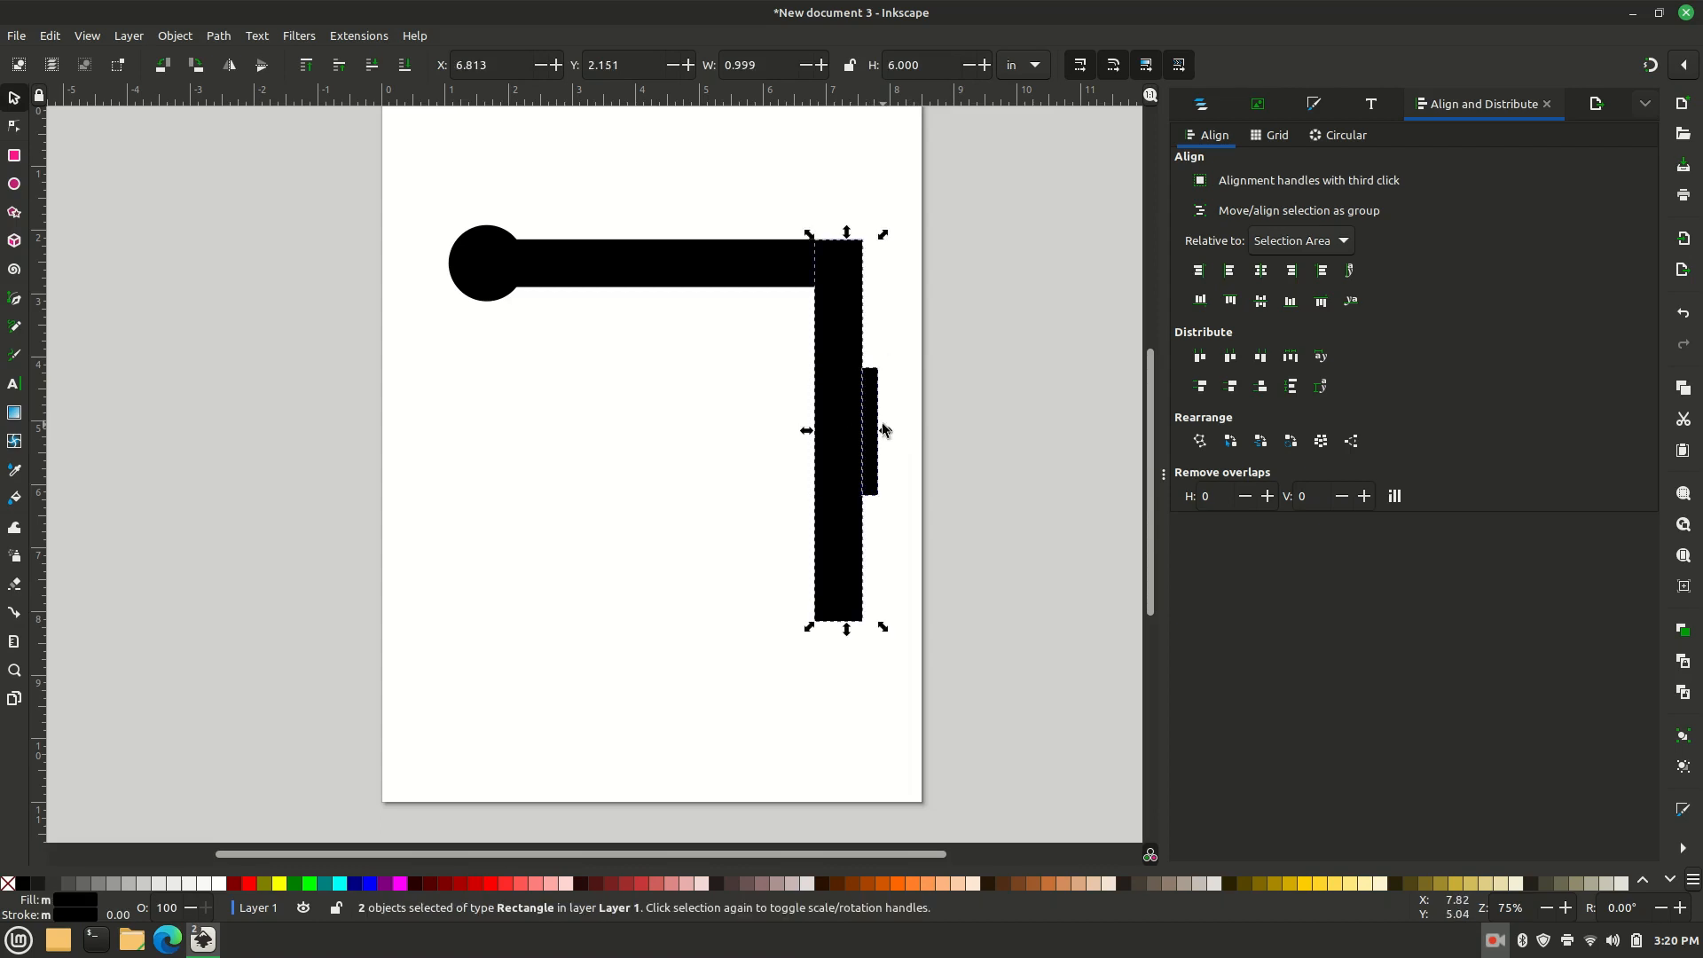
{"action": "left_click", "coordinate": [1260, 302]}
{"action": "left_click", "coordinate": [1026, 459]}
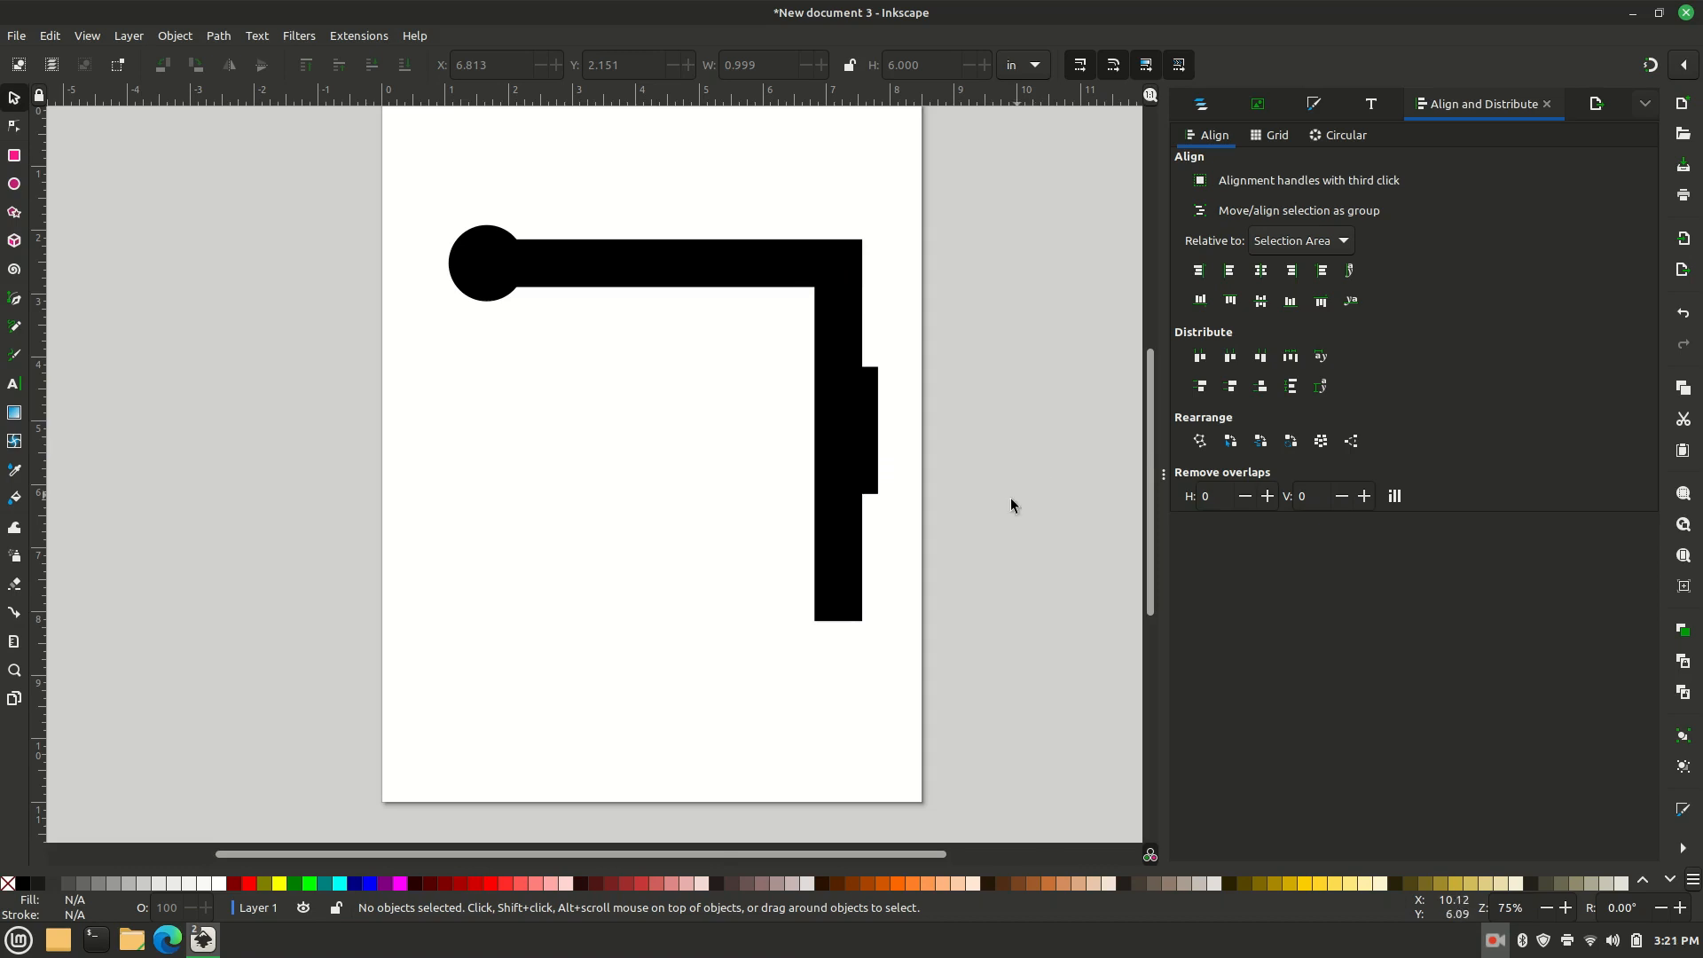
Step: Unite the end circle, the horizontal bar and the vertical bar into a single path with Union
{"action": "left_click", "coordinate": [502, 287]}
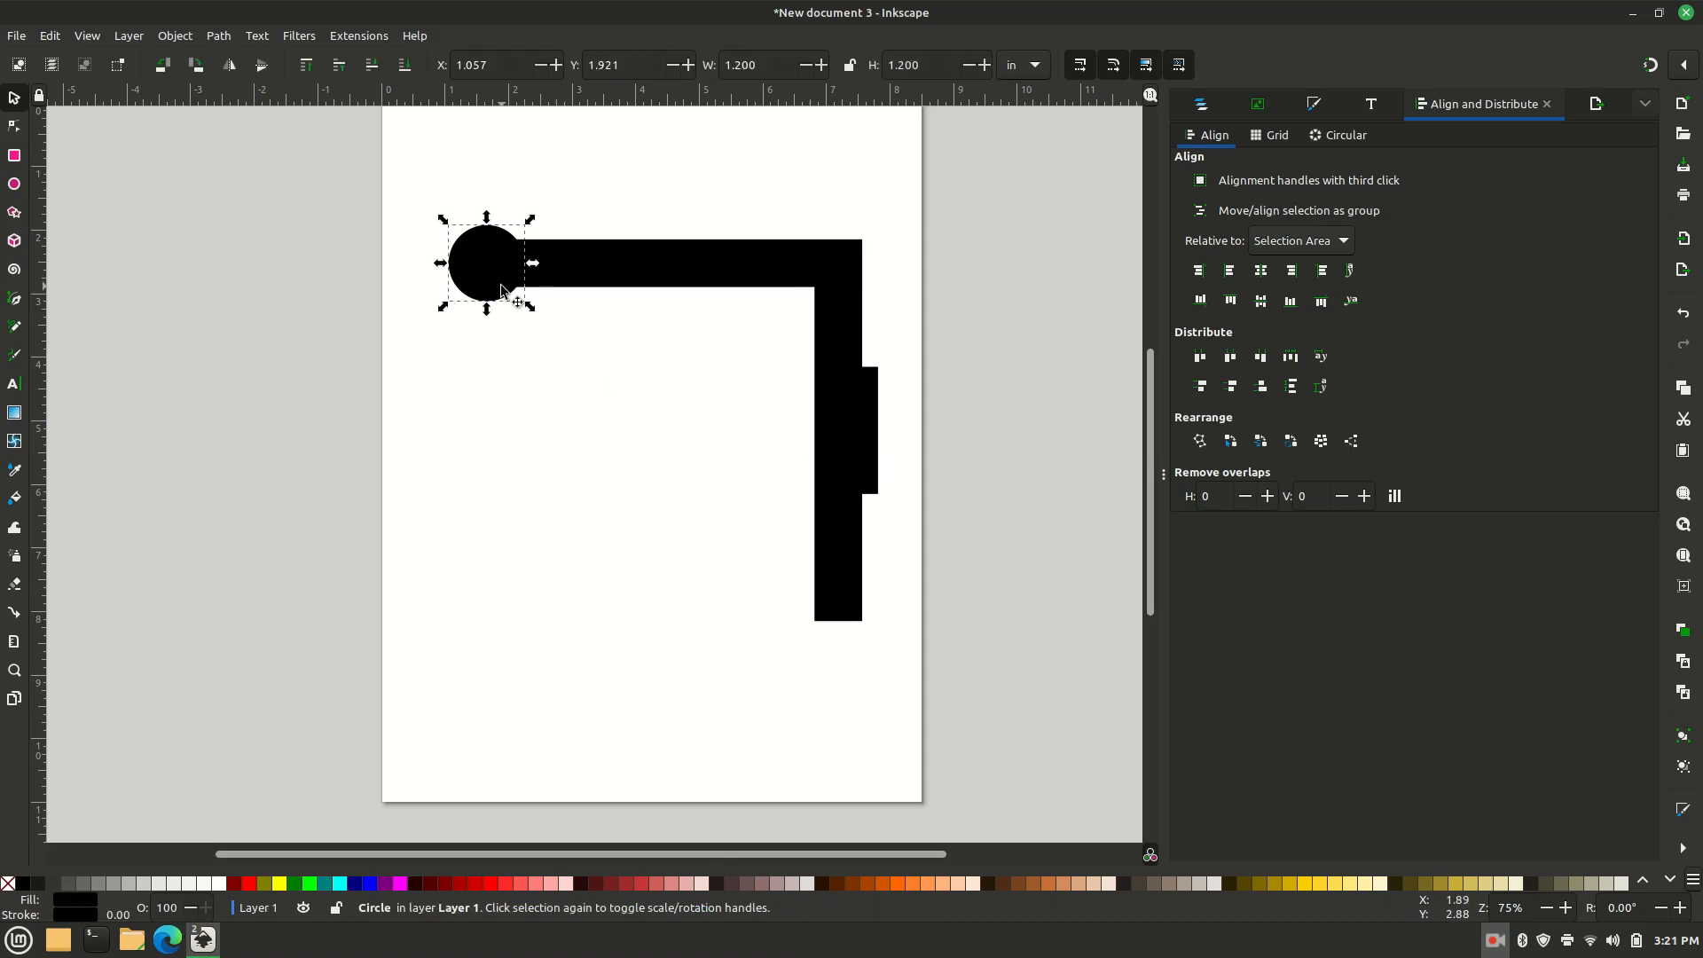
{"action": "left_click", "coordinate": [611, 280], "text": "shift"}
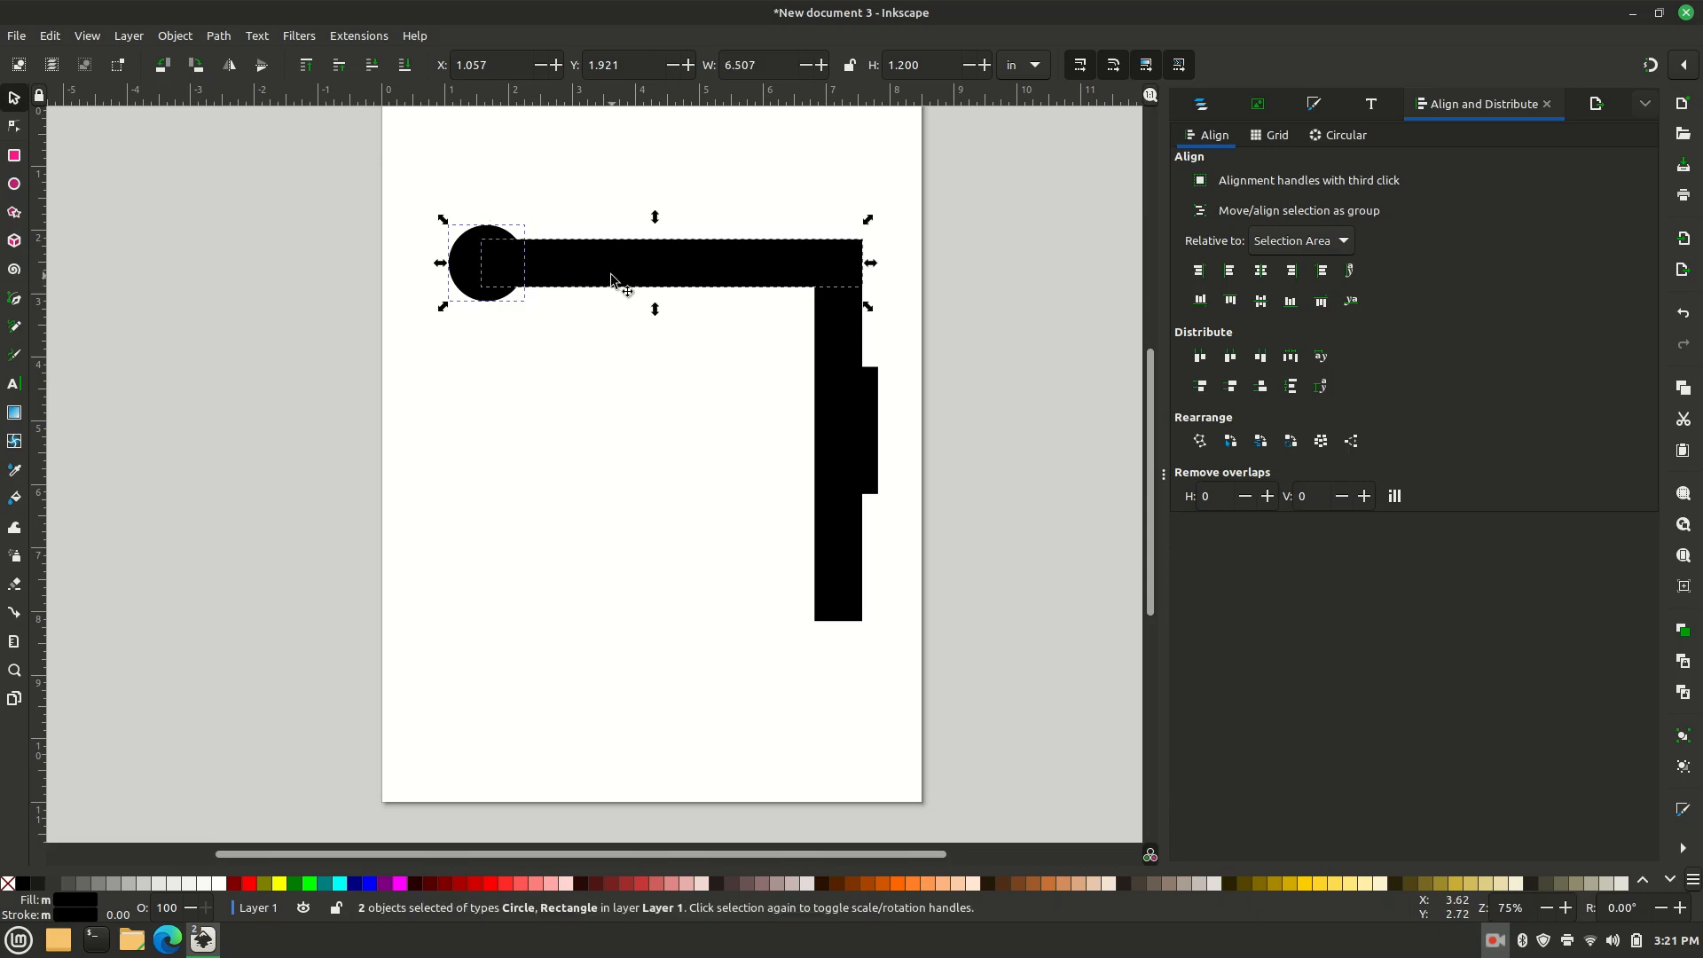
{"action": "left_click", "coordinate": [218, 35]}
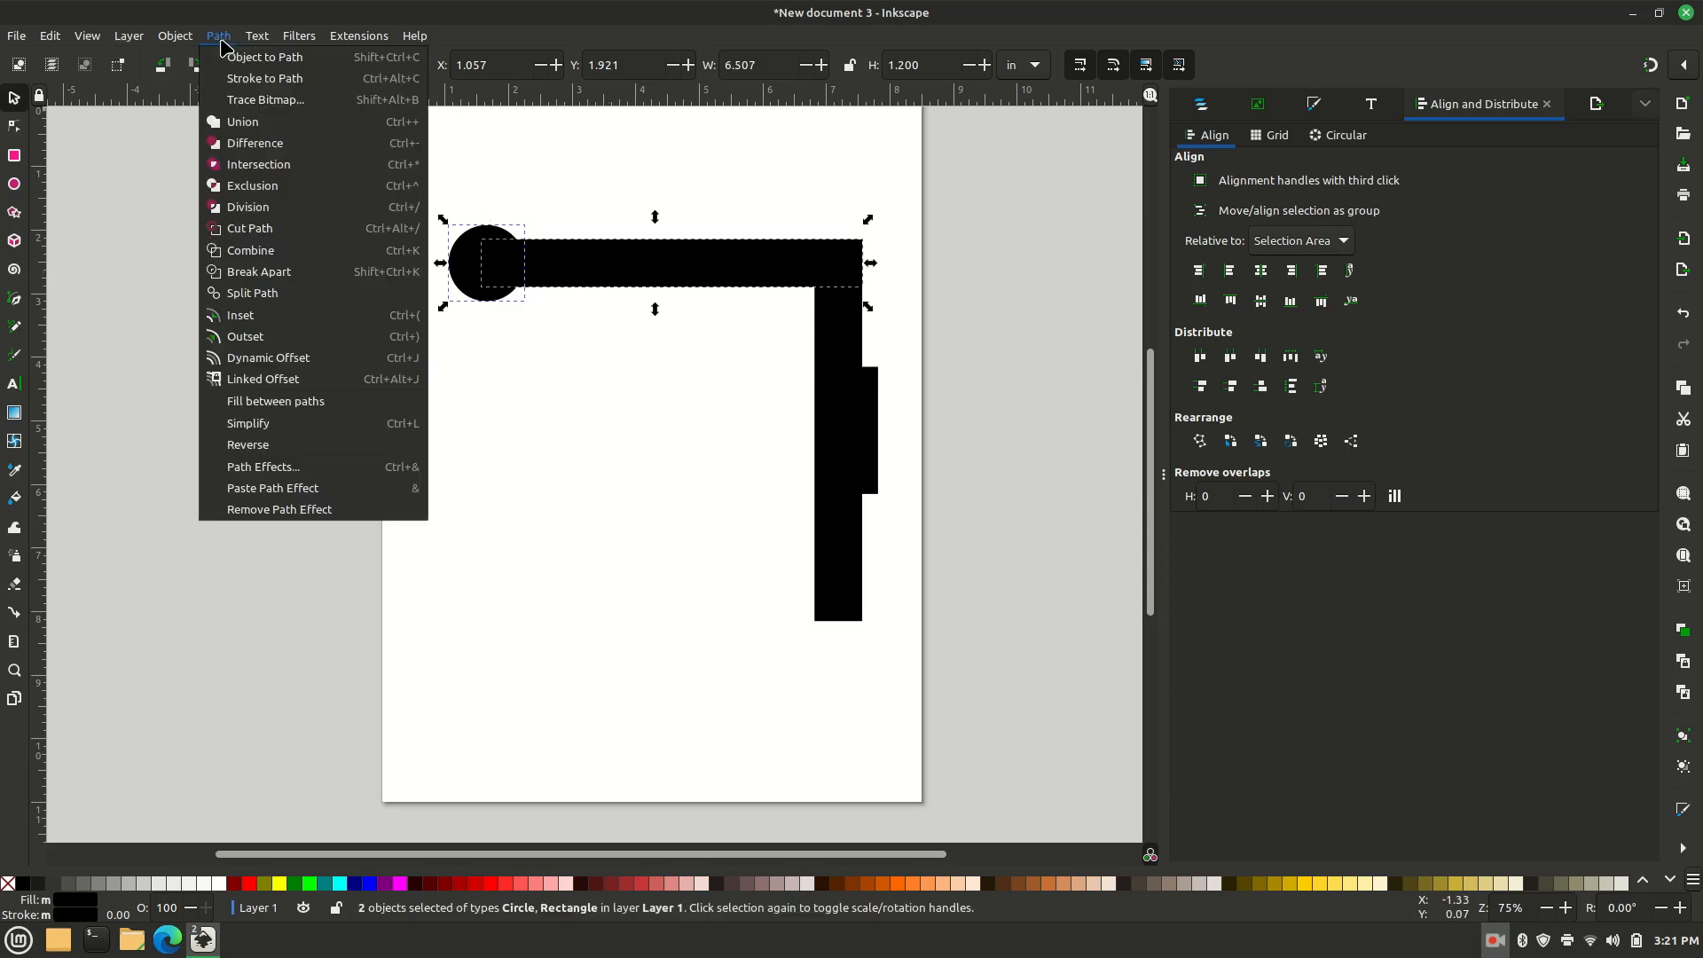
{"action": "left_click", "coordinate": [236, 122]}
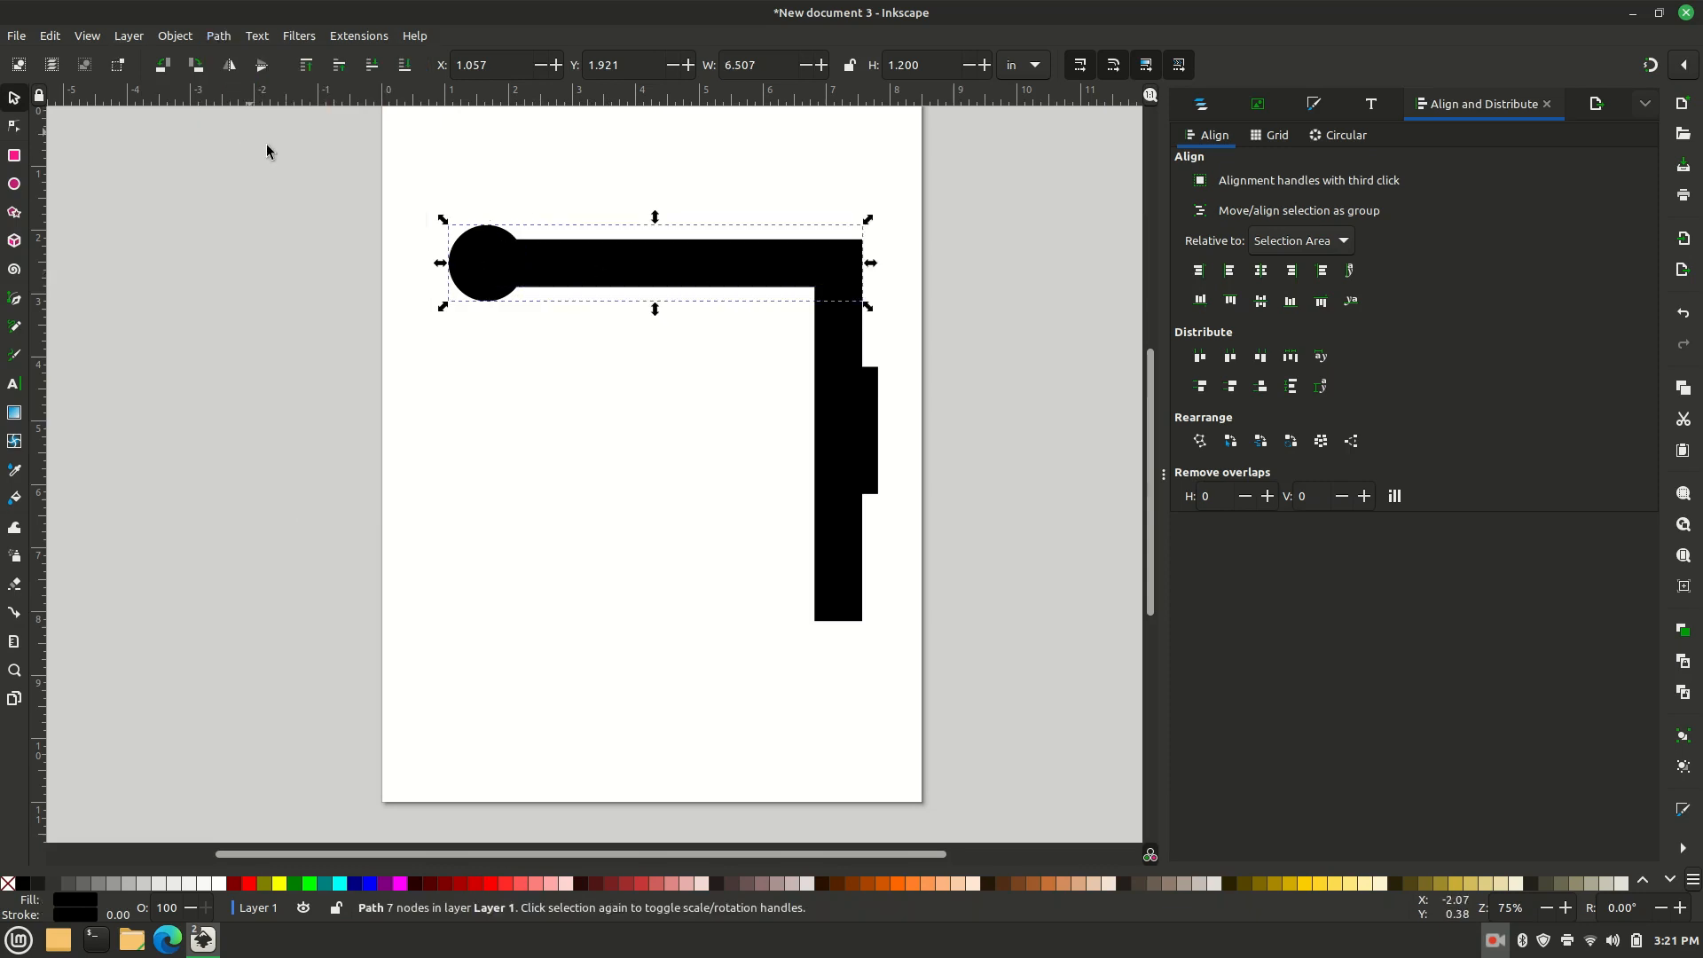
{"action": "left_click", "coordinate": [844, 360], "text": "shift"}
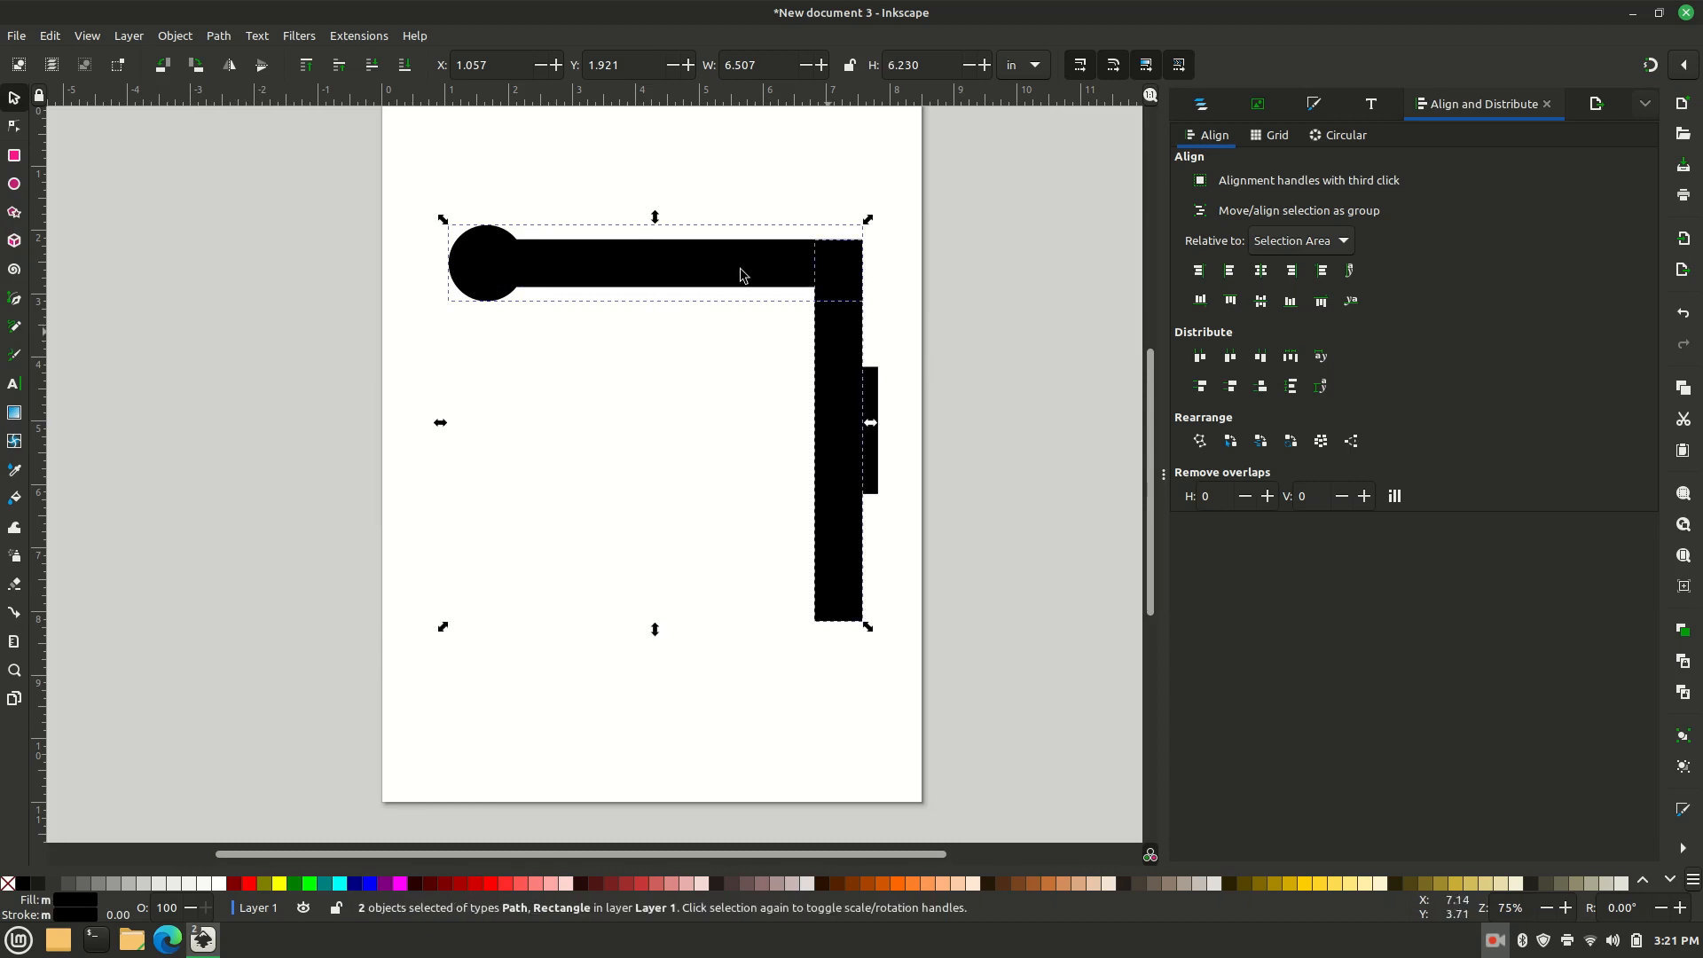
{"action": "left_click", "coordinate": [220, 38]}
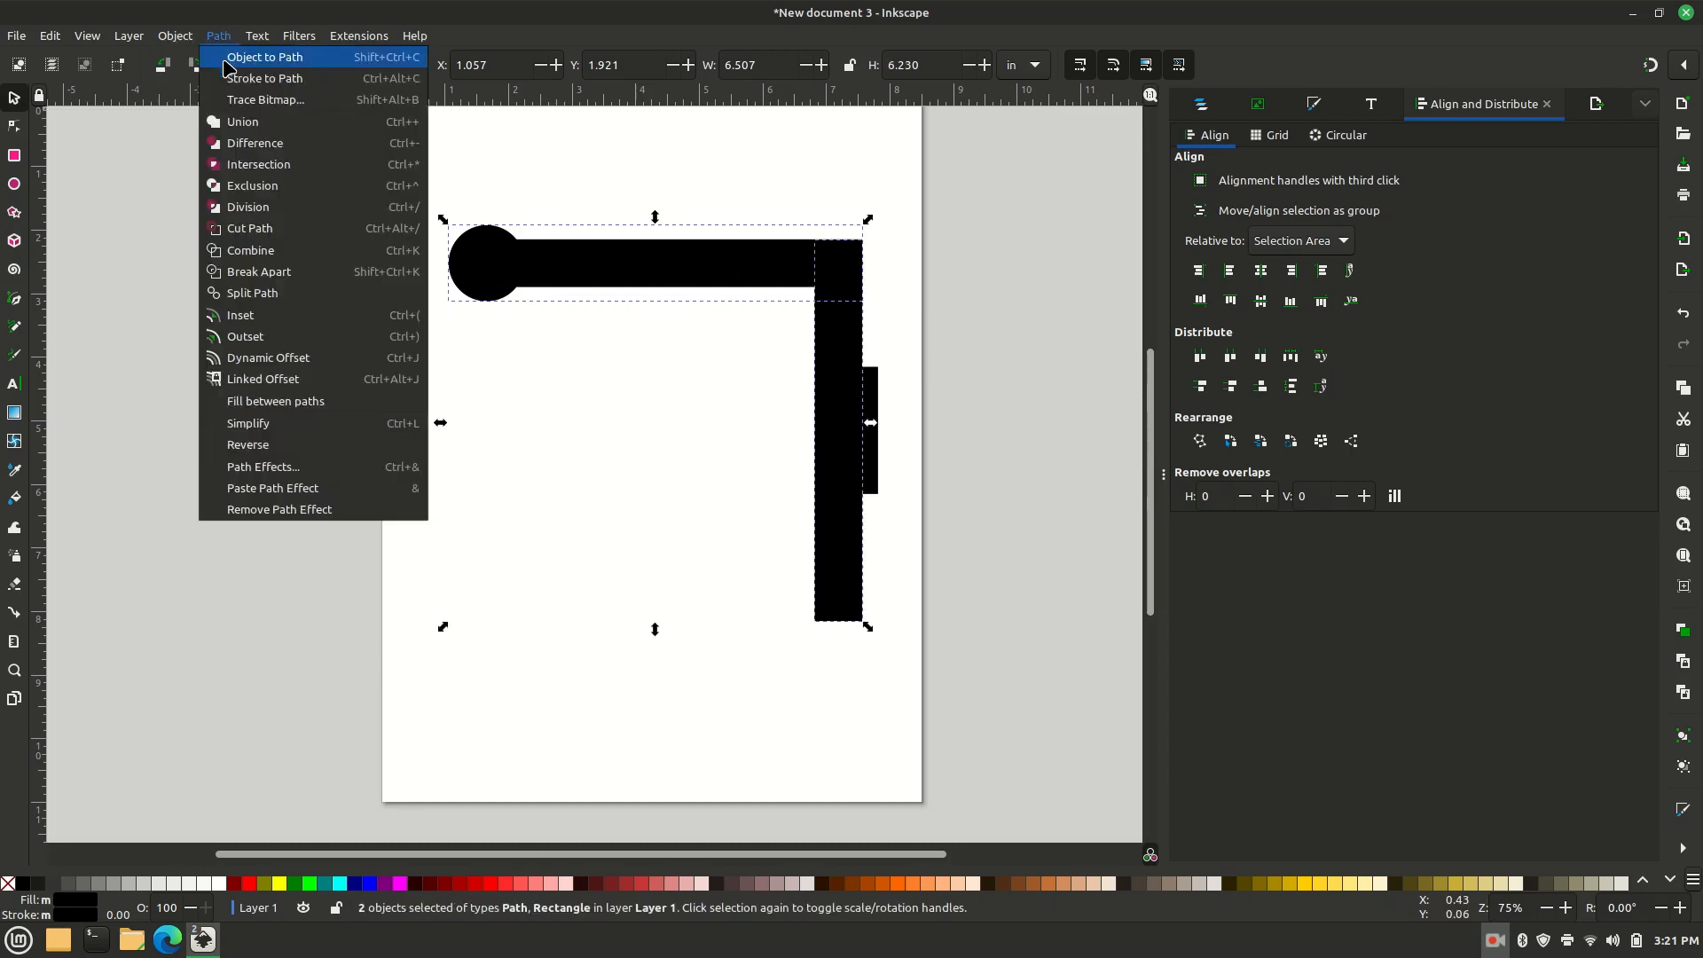
{"action": "left_click", "coordinate": [243, 121]}
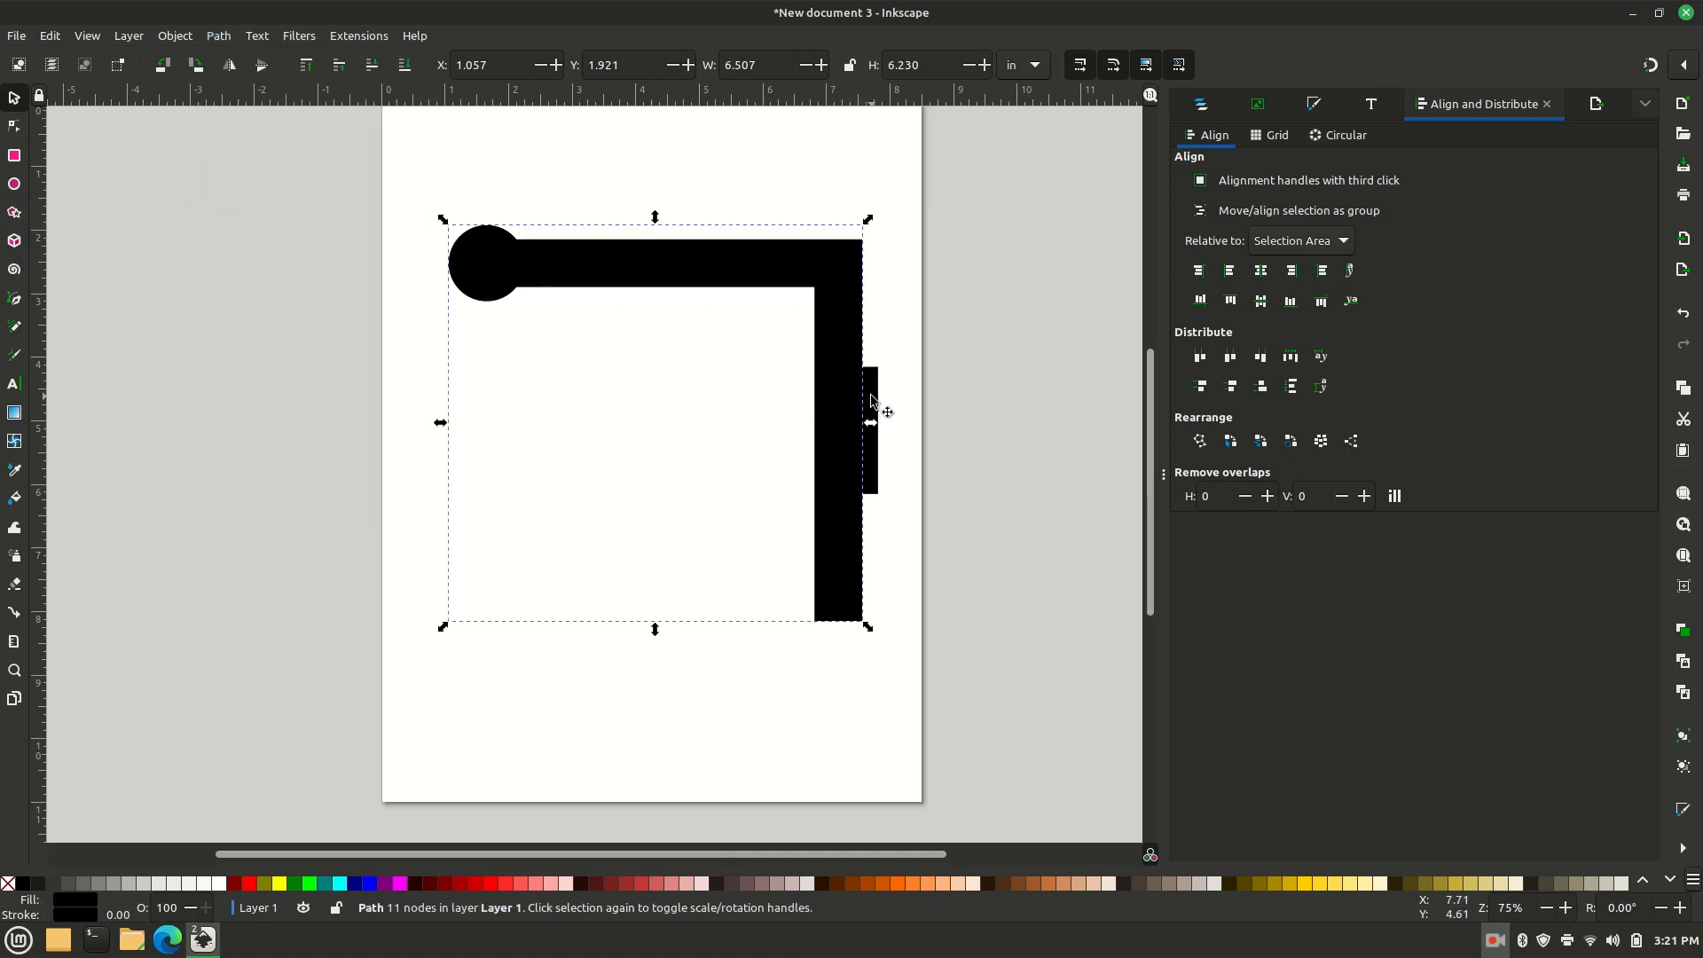
Step: Unite the small mounting tab with the L-shaped bracket and check the merged path's nodes
{"action": "left_click", "coordinate": [872, 405], "text": "shift"}
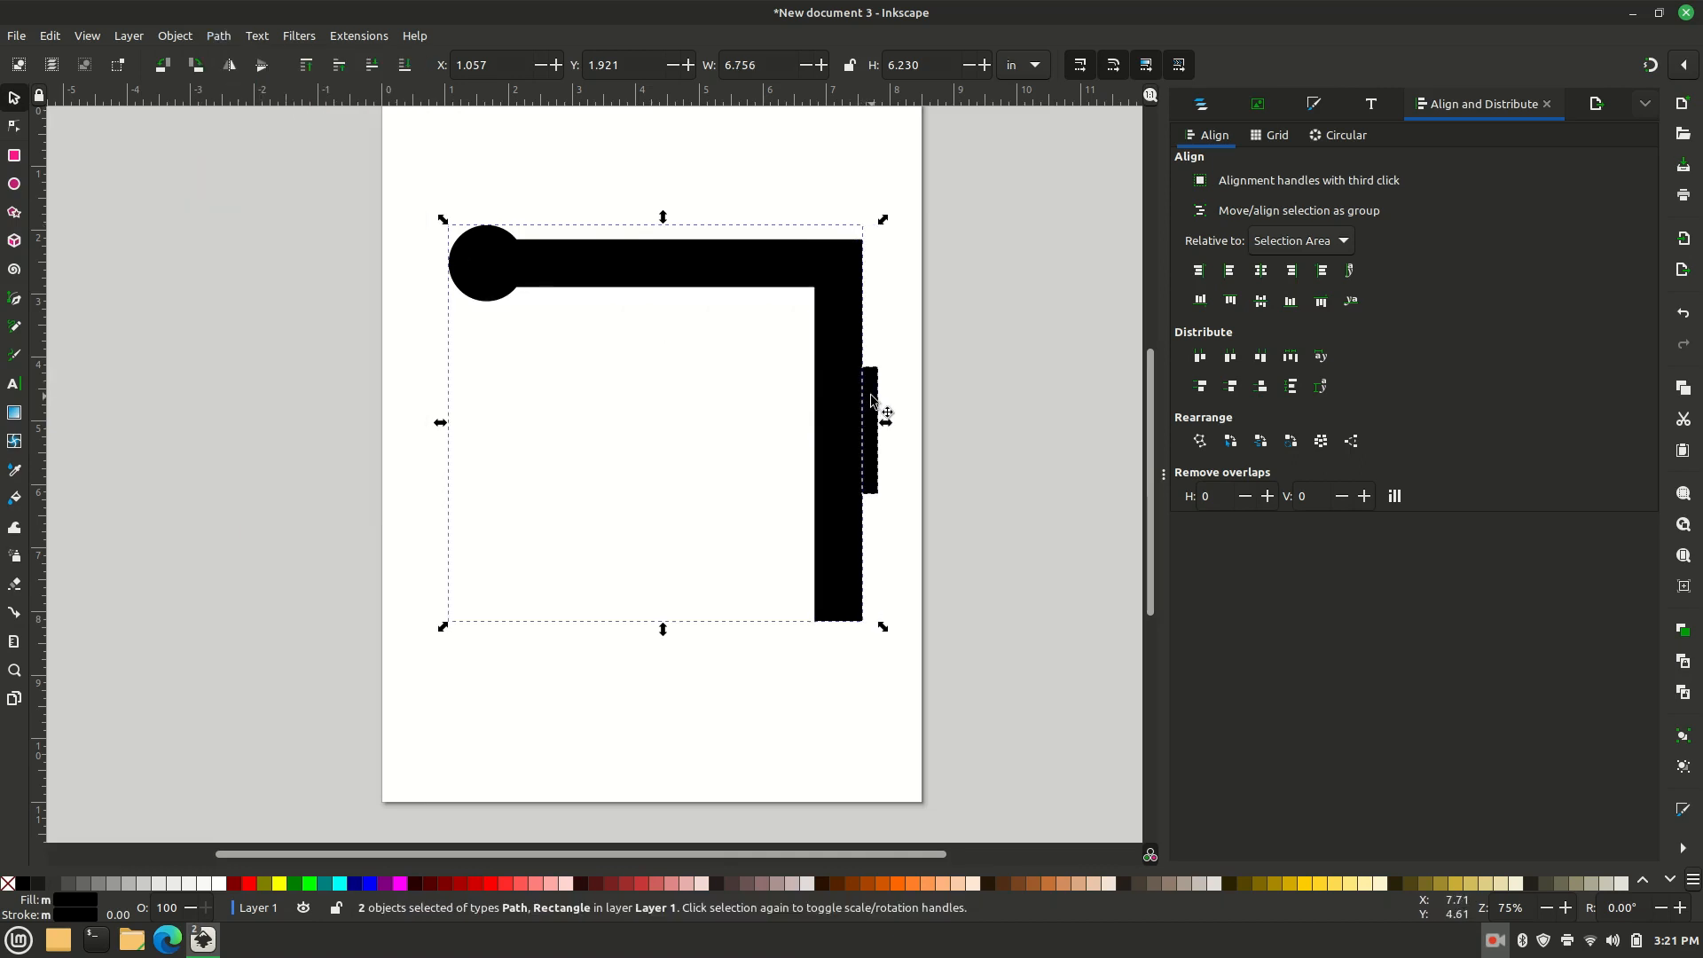
{"action": "left_click", "coordinate": [222, 37]}
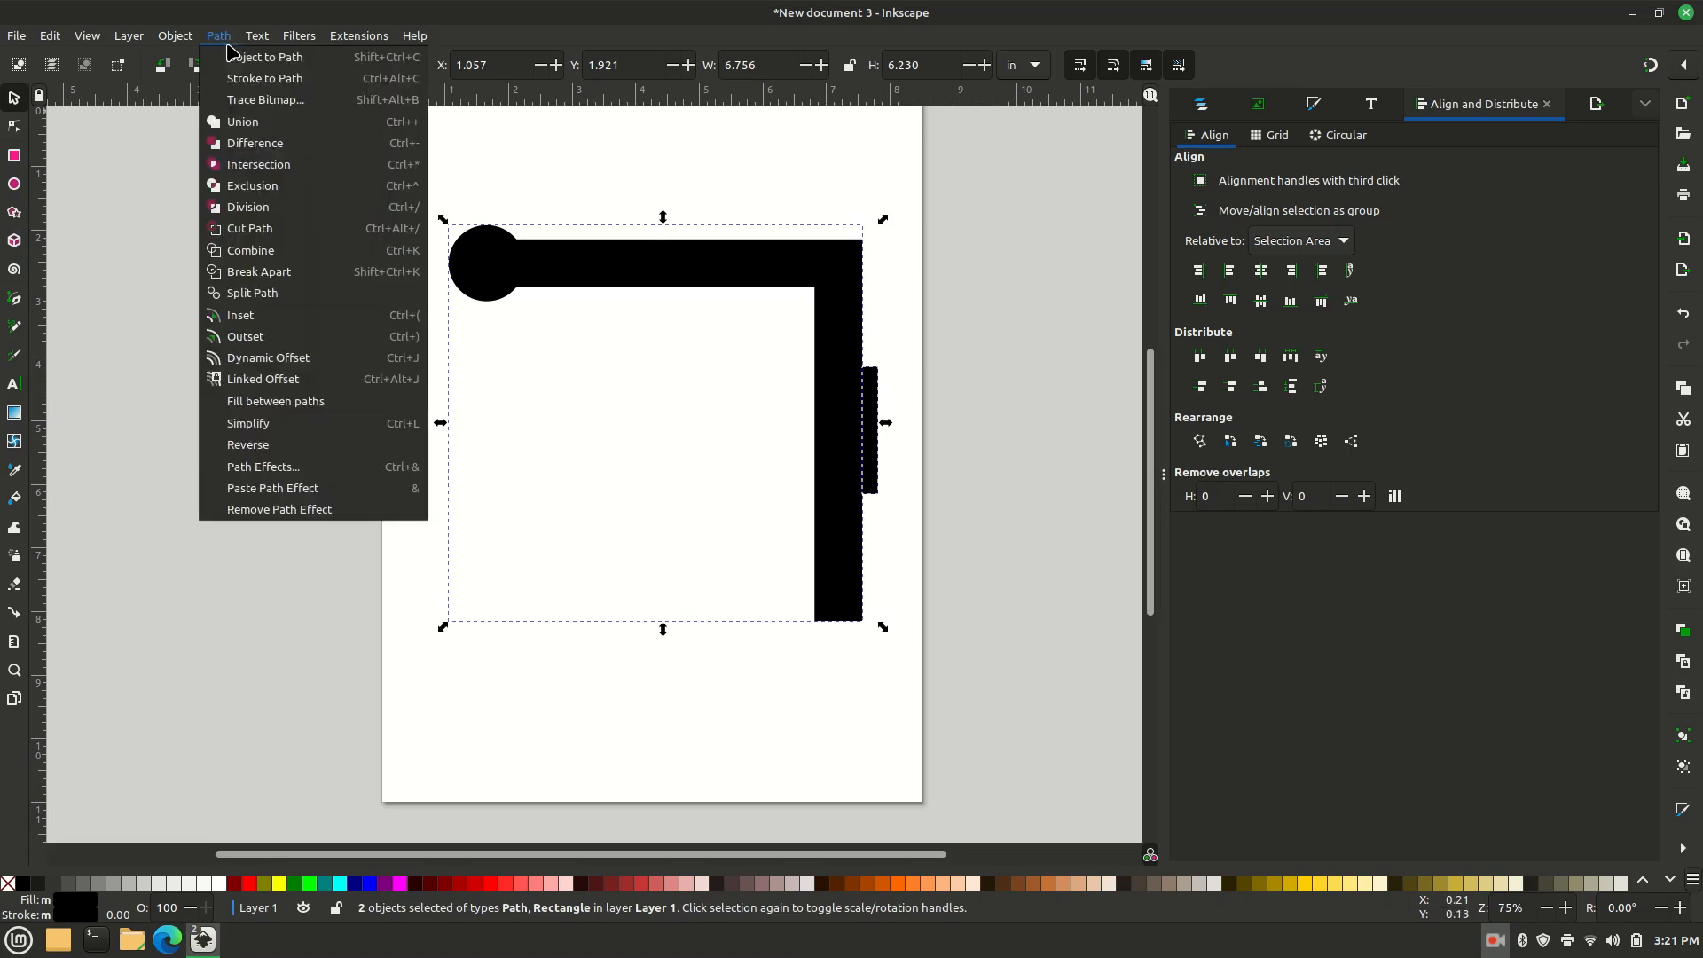
{"action": "left_click", "coordinate": [236, 121]}
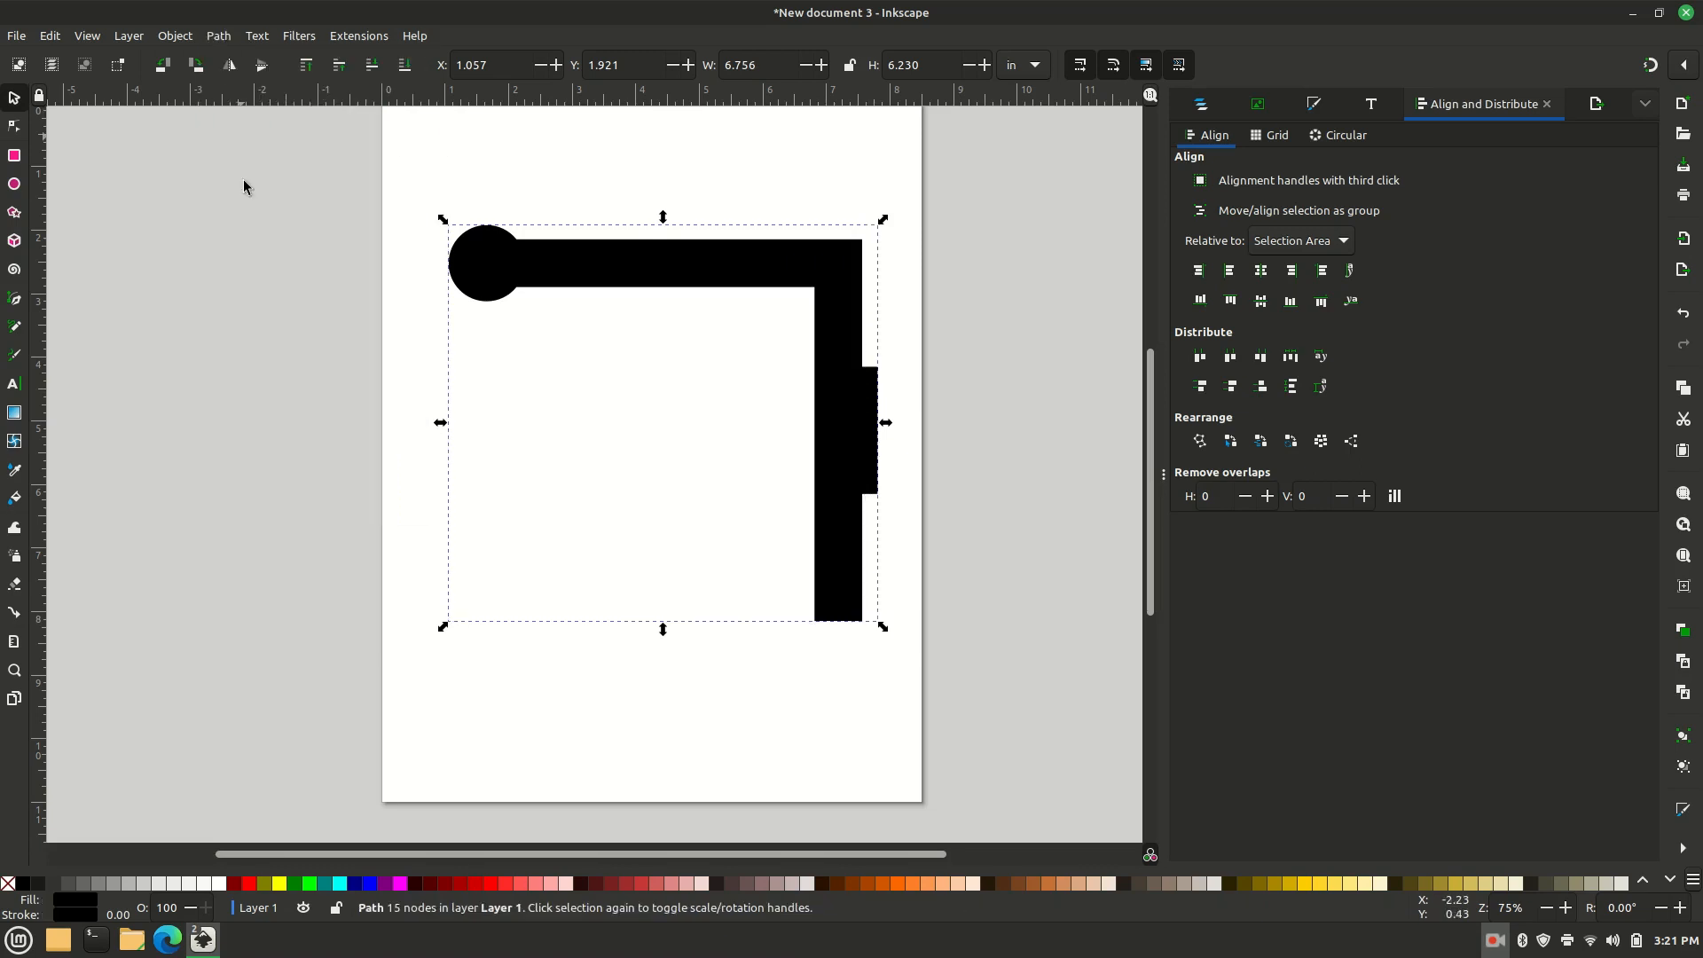
{"action": "left_click", "coordinate": [330, 344]}
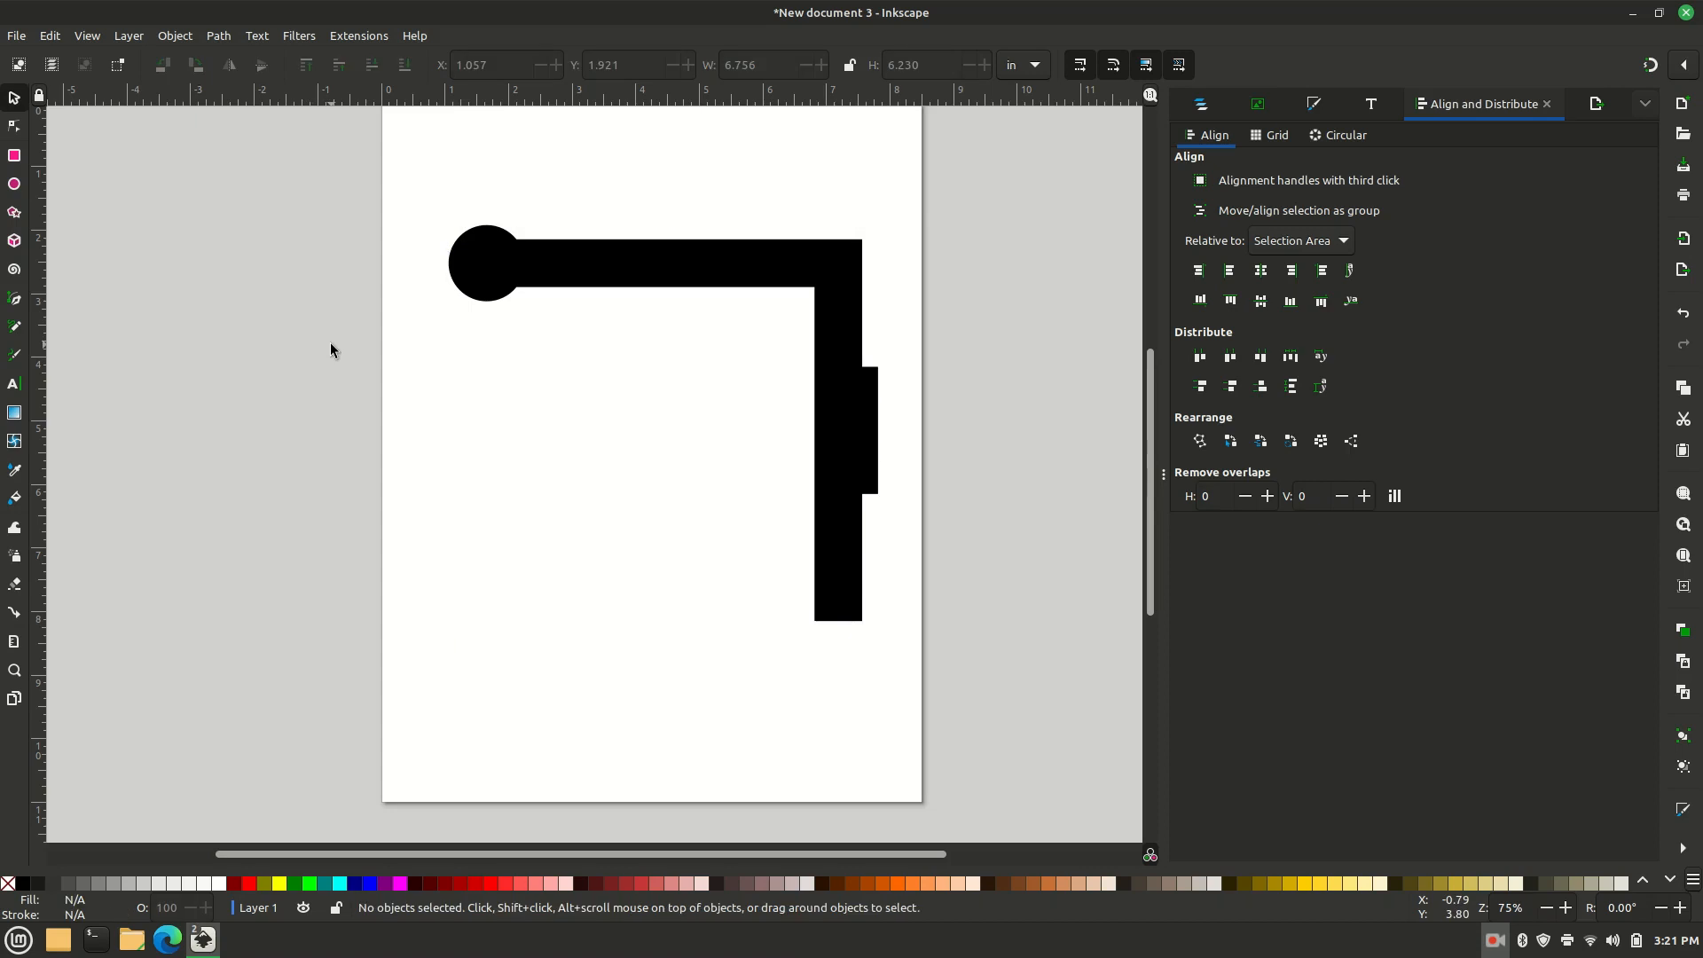
{"action": "left_click", "coordinate": [674, 284]}
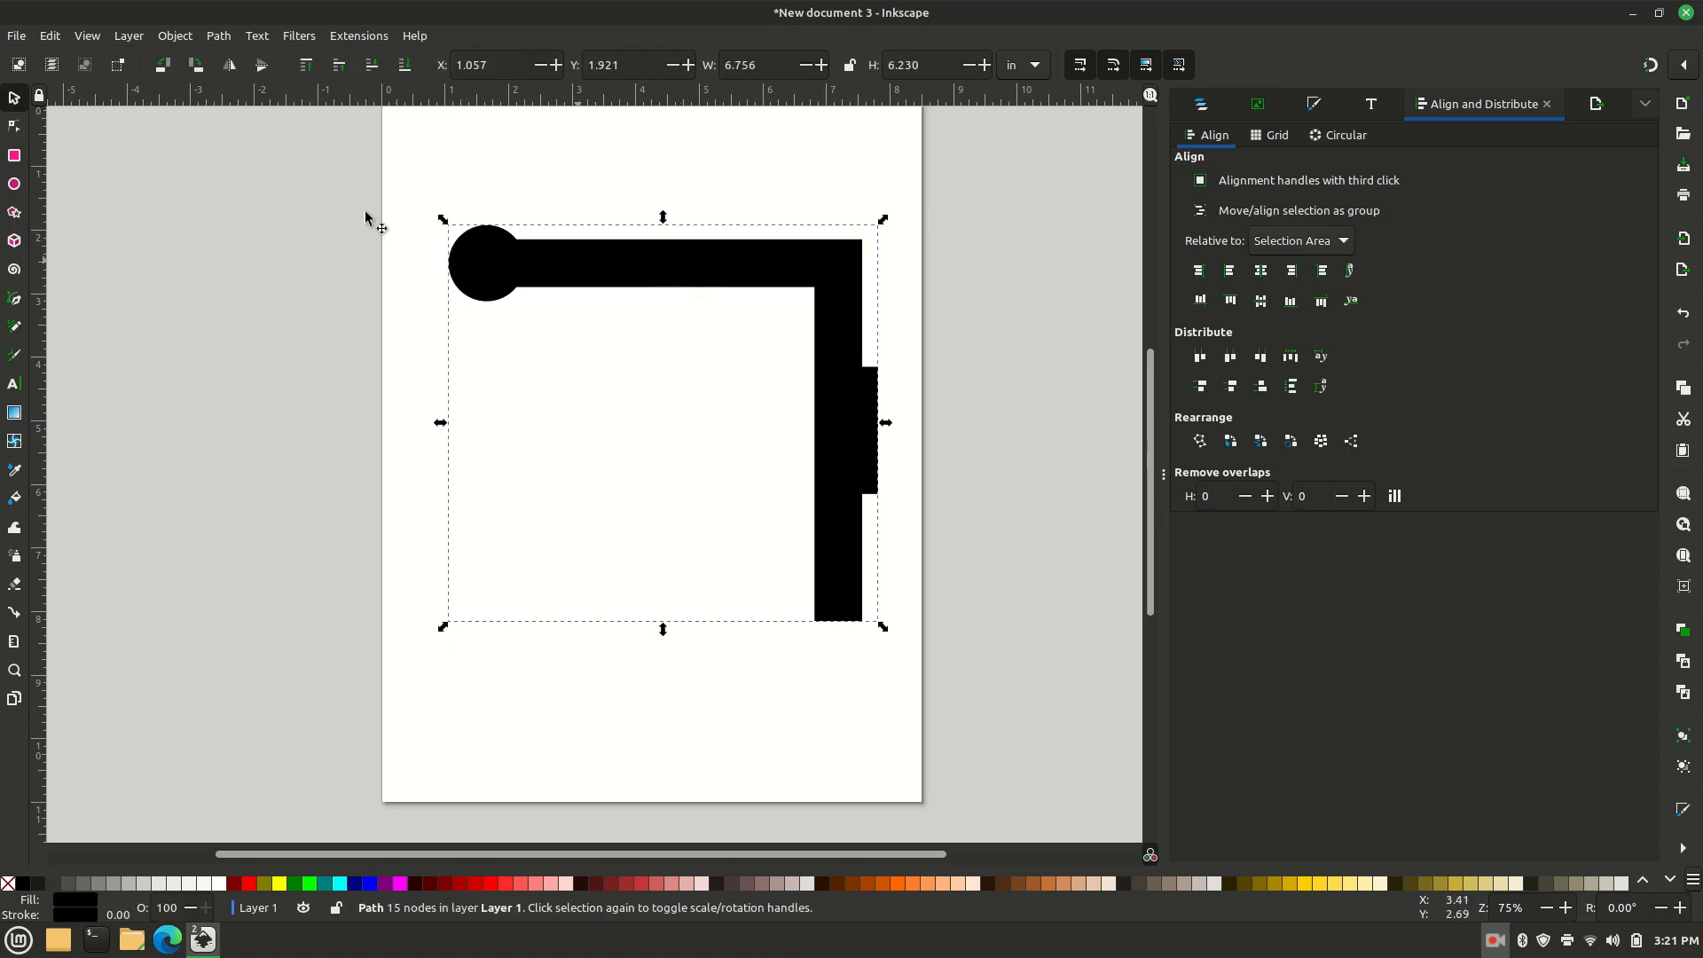
{"action": "left_click", "coordinate": [15, 127]}
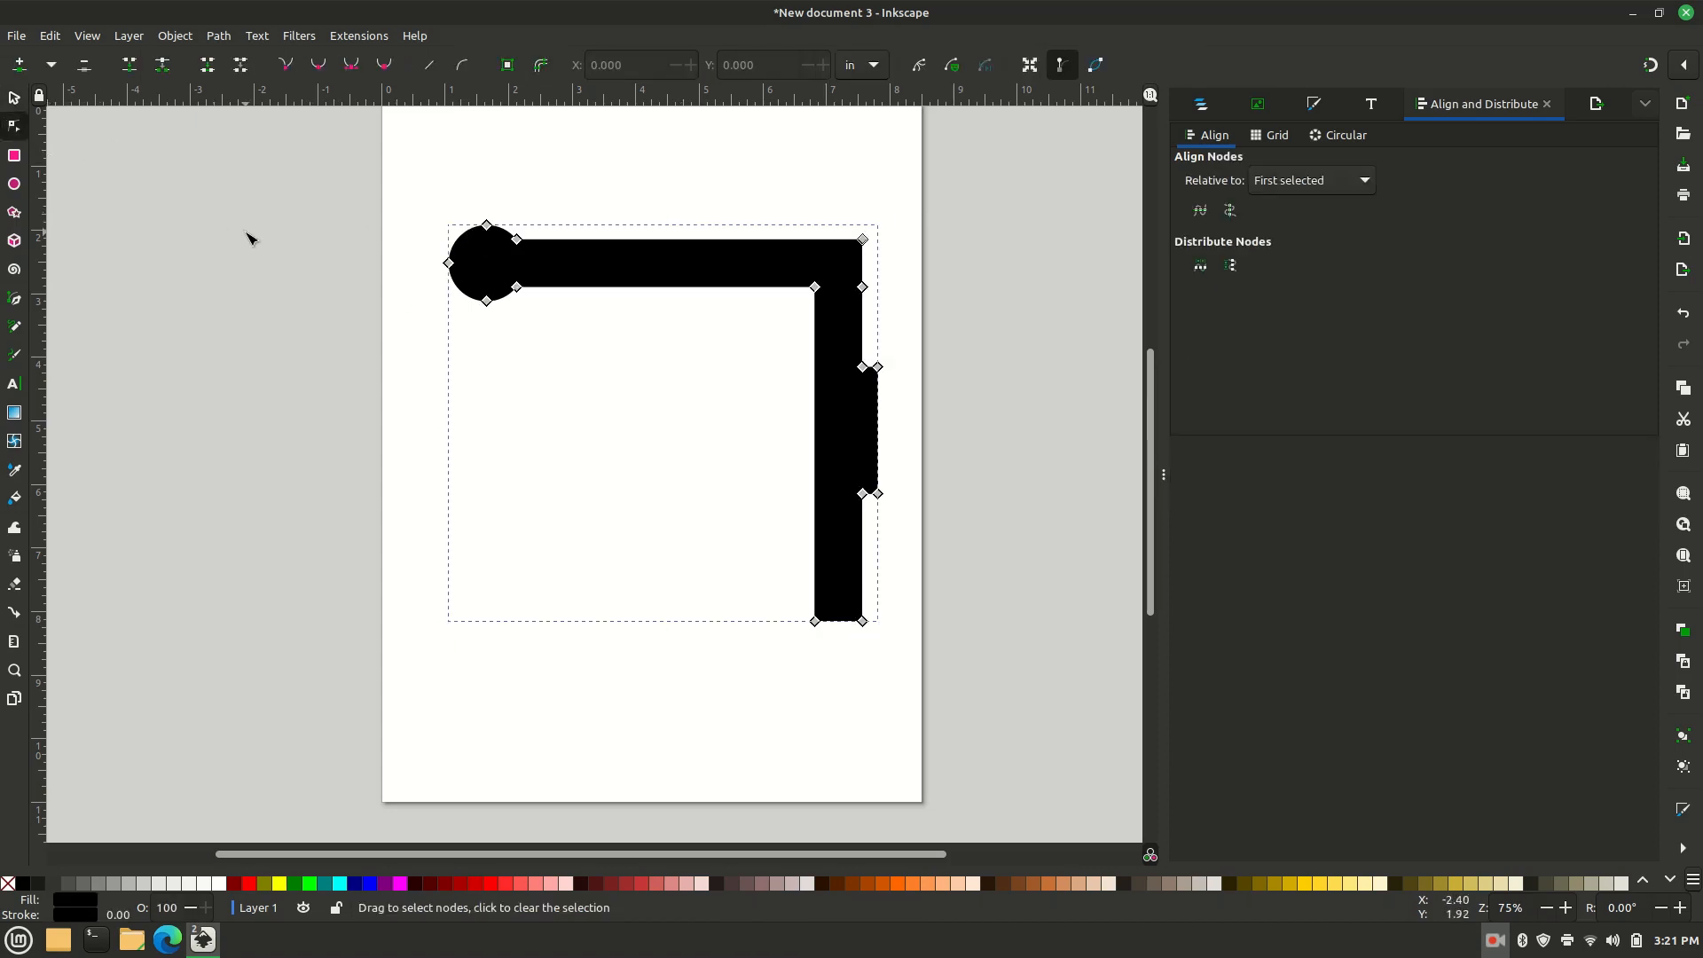
{"action": "left_click", "coordinate": [16, 100]}
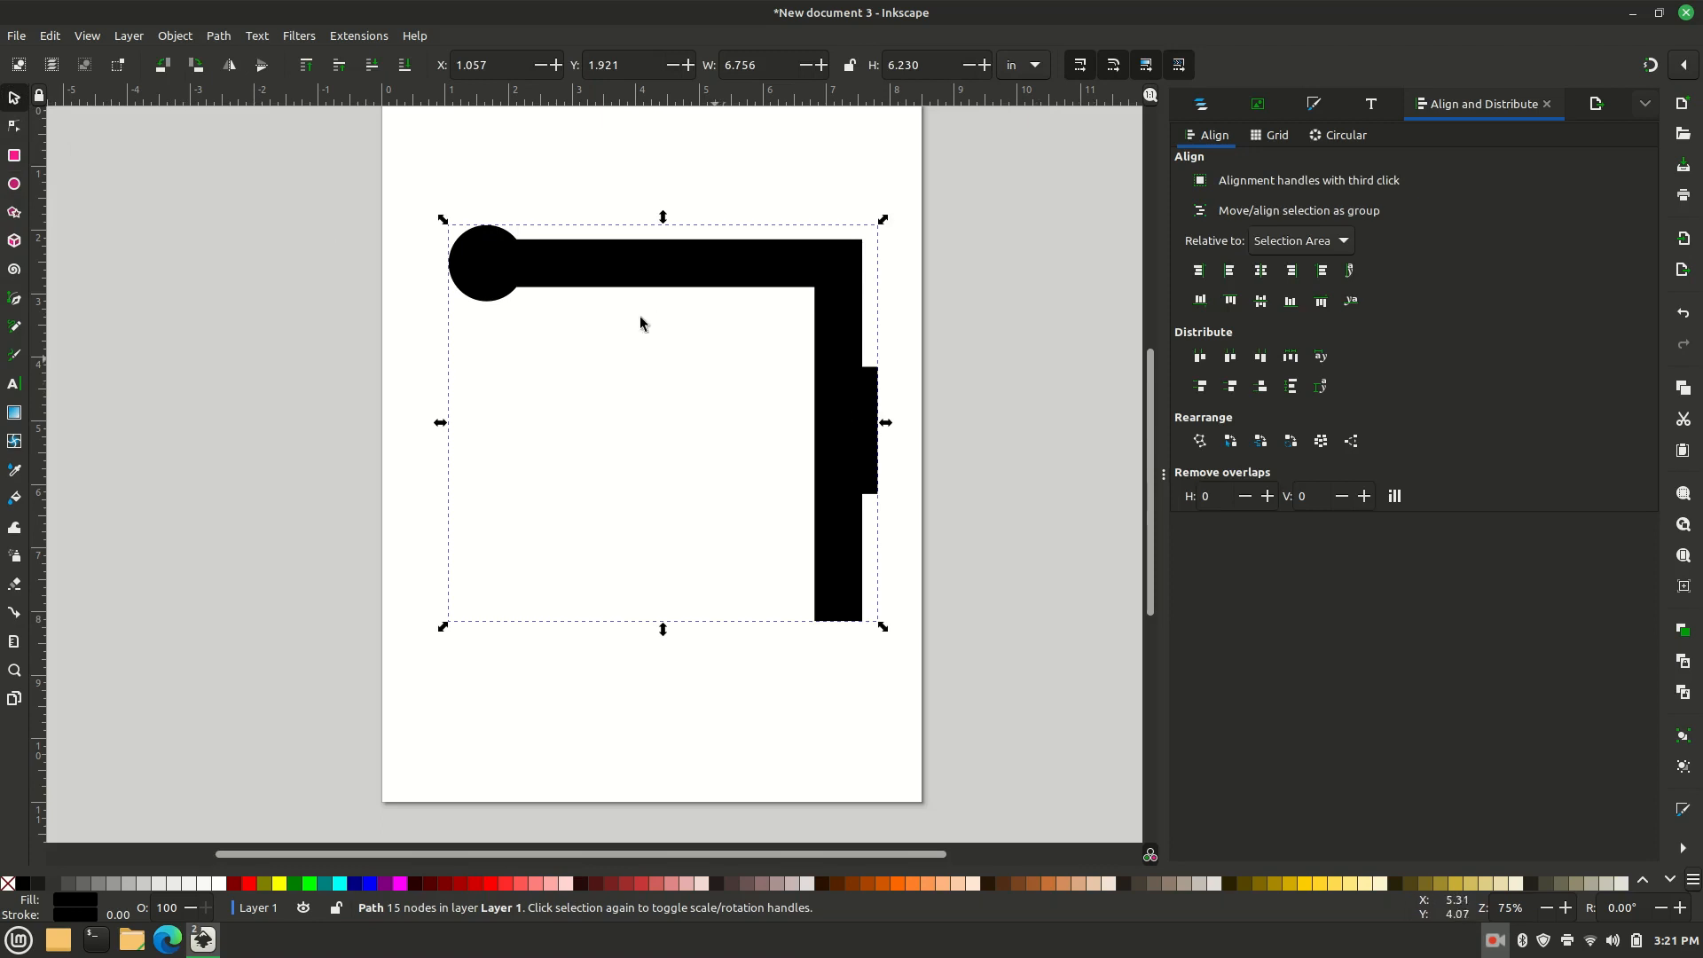
Step: Import anchor.svg from the Clipart folder as editable objects in the current file
{"action": "left_click", "coordinate": [22, 39]}
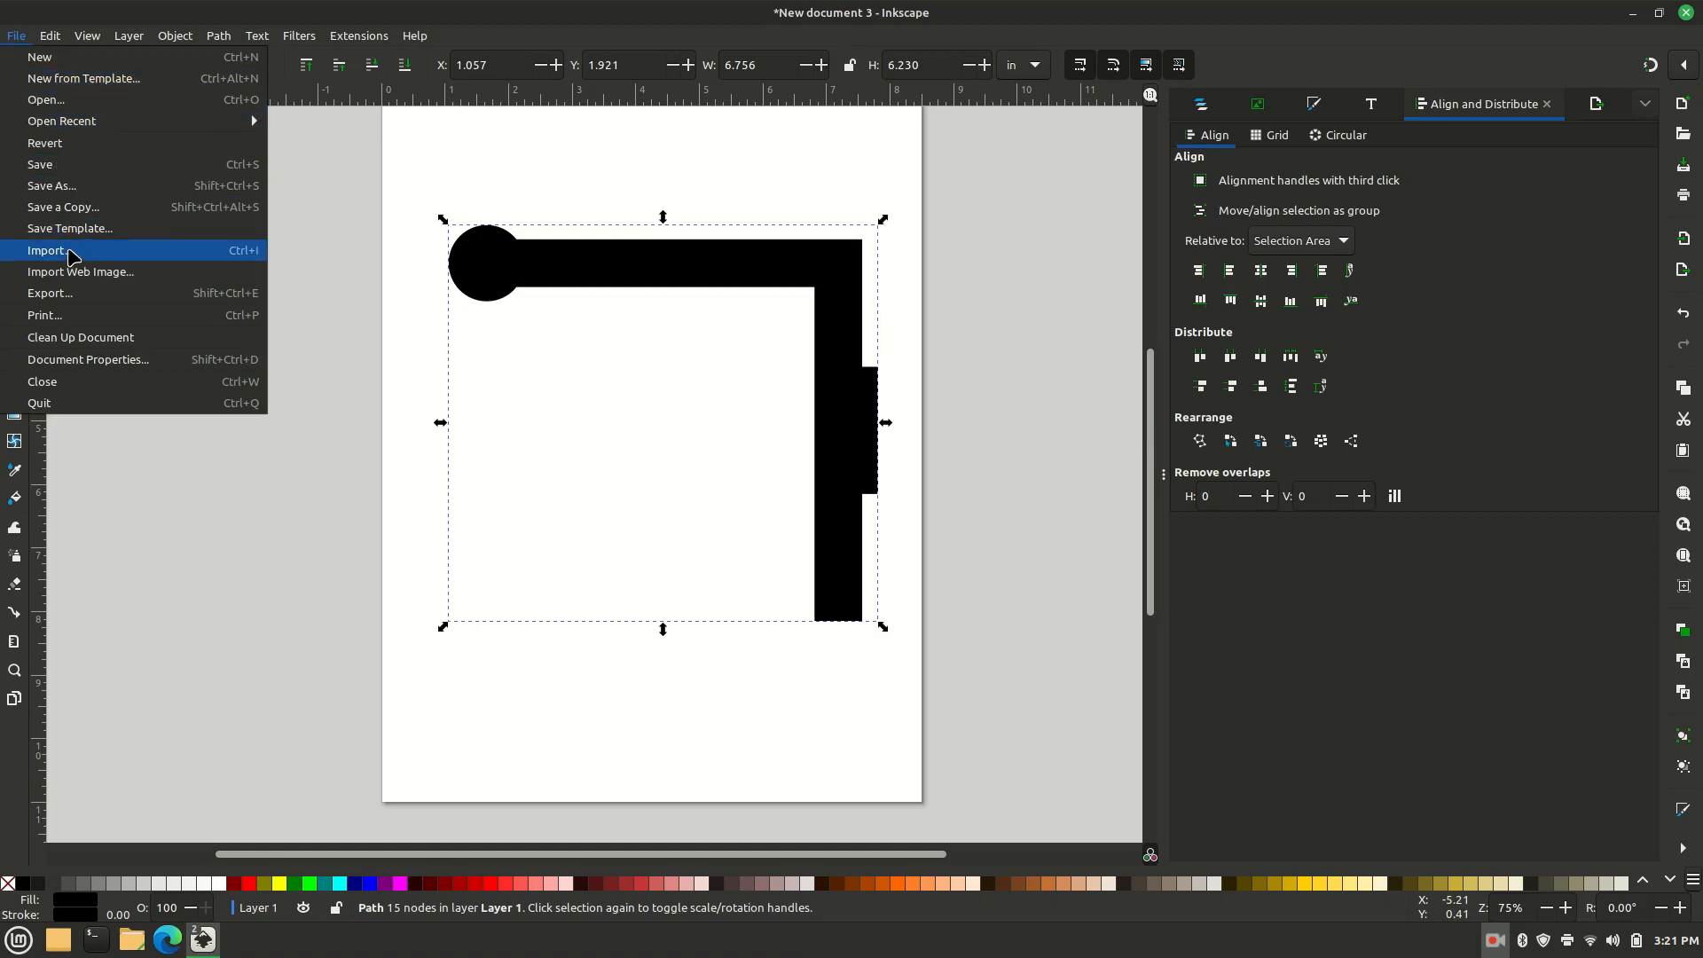
{"action": "left_click", "coordinate": [69, 254]}
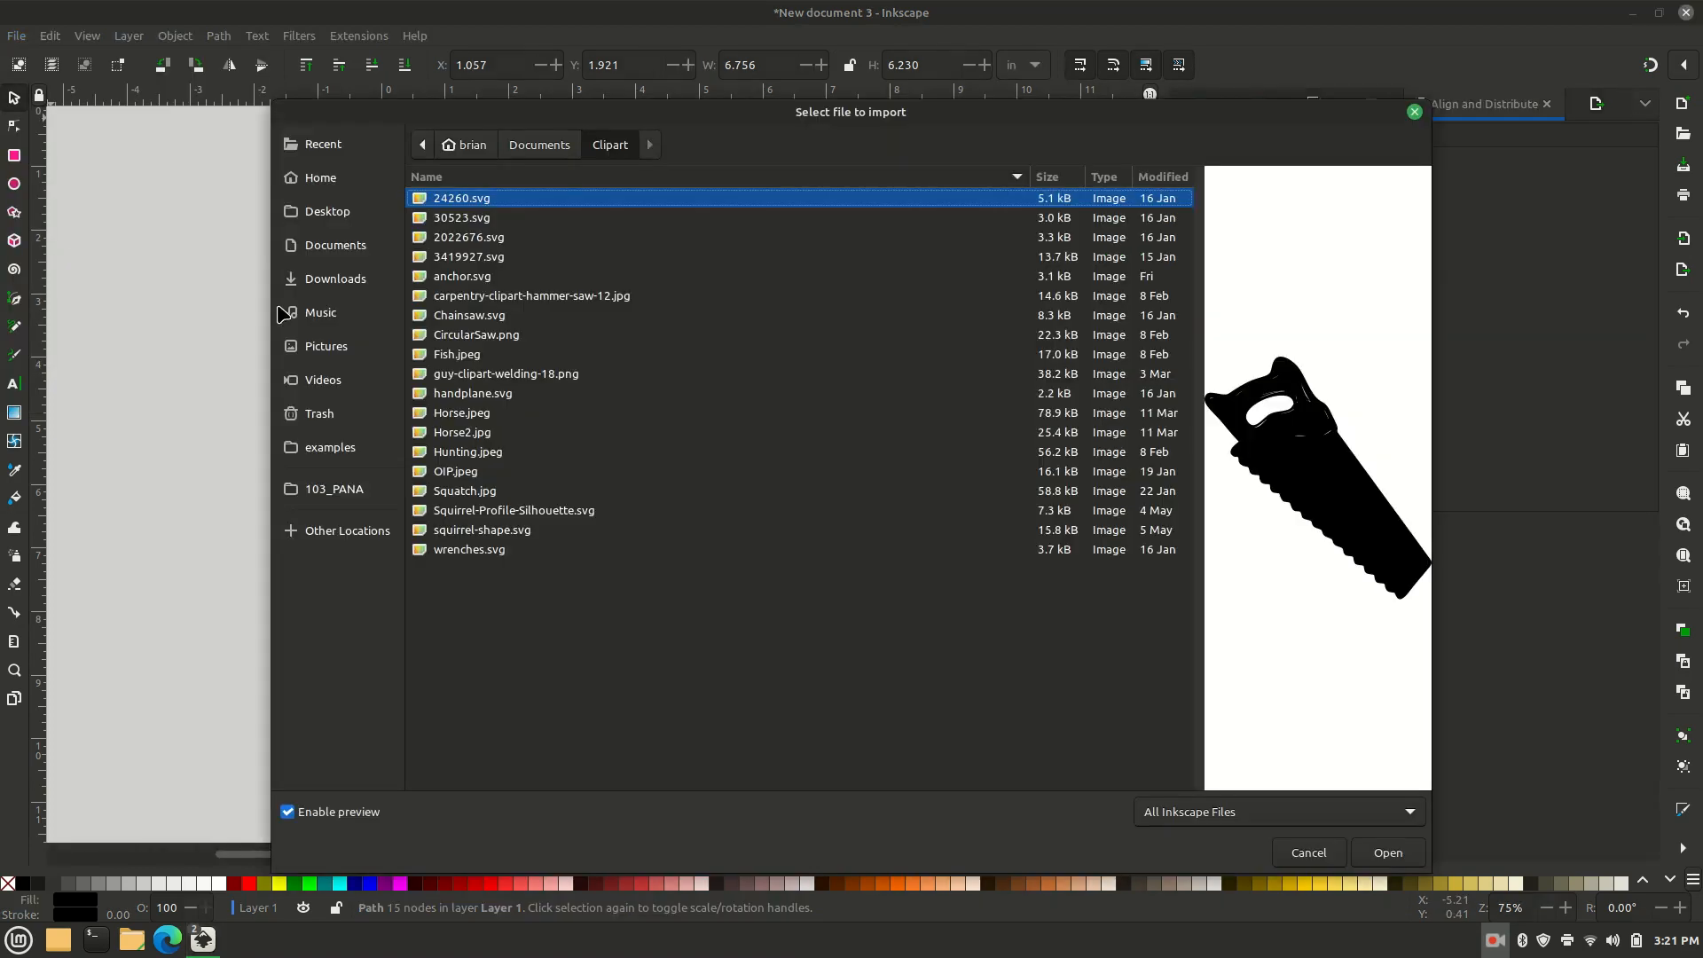
{"action": "left_click", "coordinate": [451, 282]}
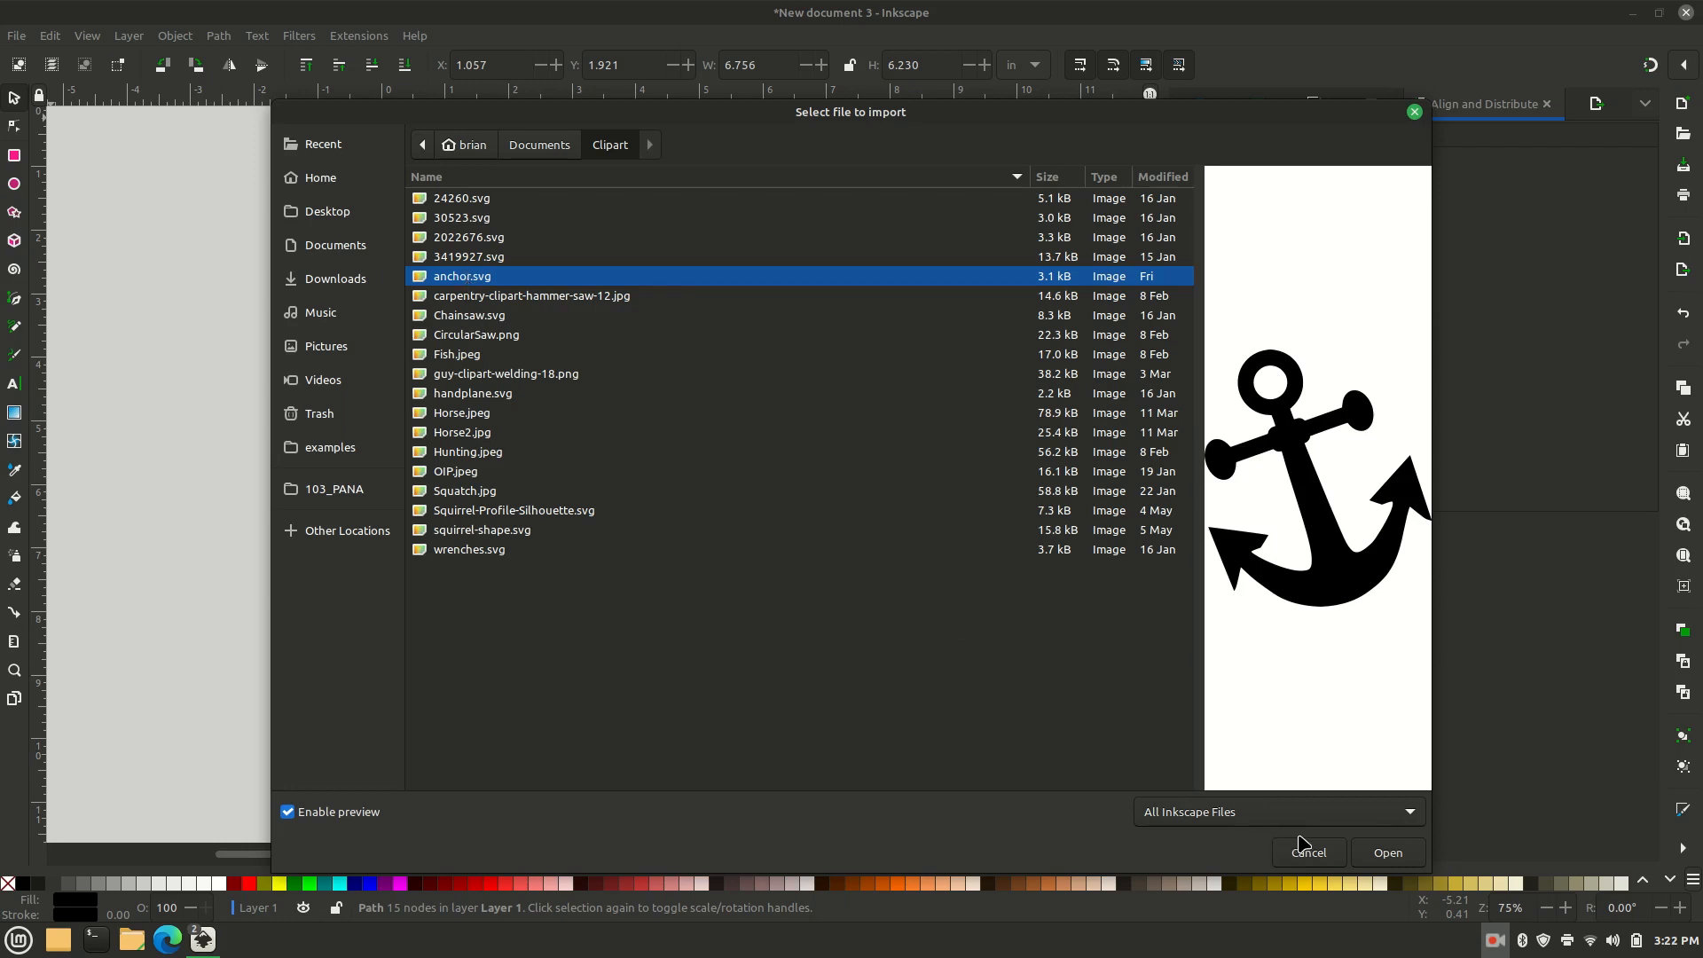
{"action": "left_click", "coordinate": [1370, 855]}
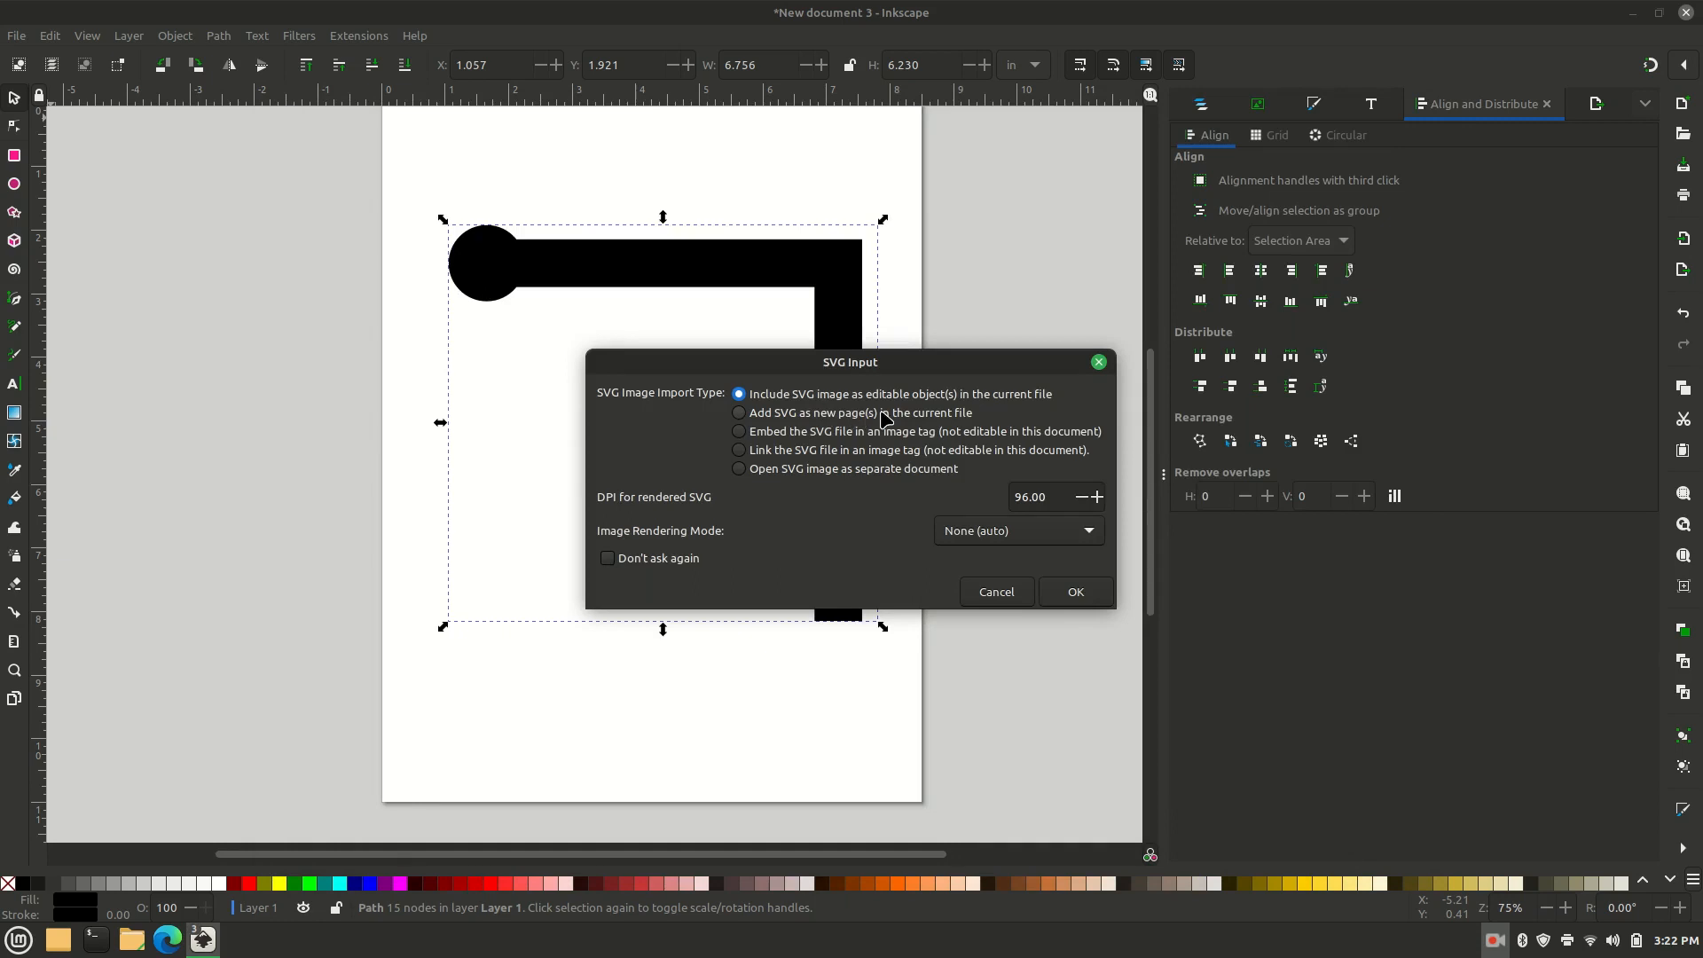
{"action": "left_click", "coordinate": [1087, 593]}
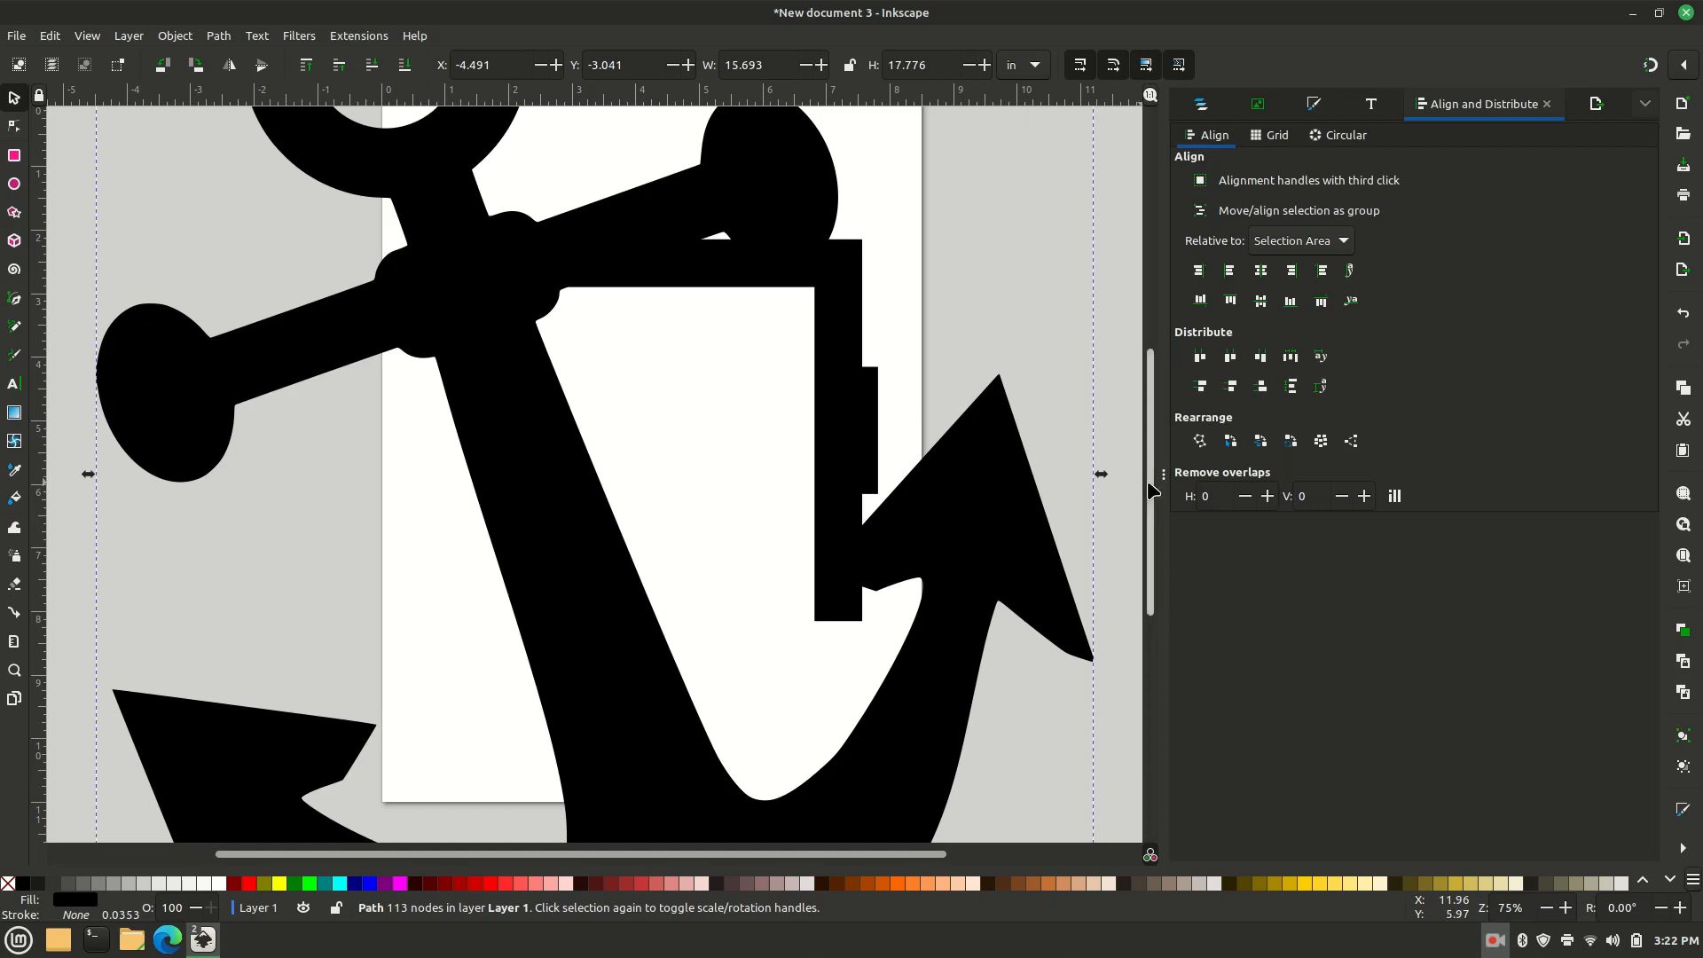
Step: Scale the anchor down proportionally to about 6.52 in wide and 7.39 in high and move it onto the page
{"action": "left_click_drag", "start_coordinate": [1148, 486], "coordinate": [1127, 312]}
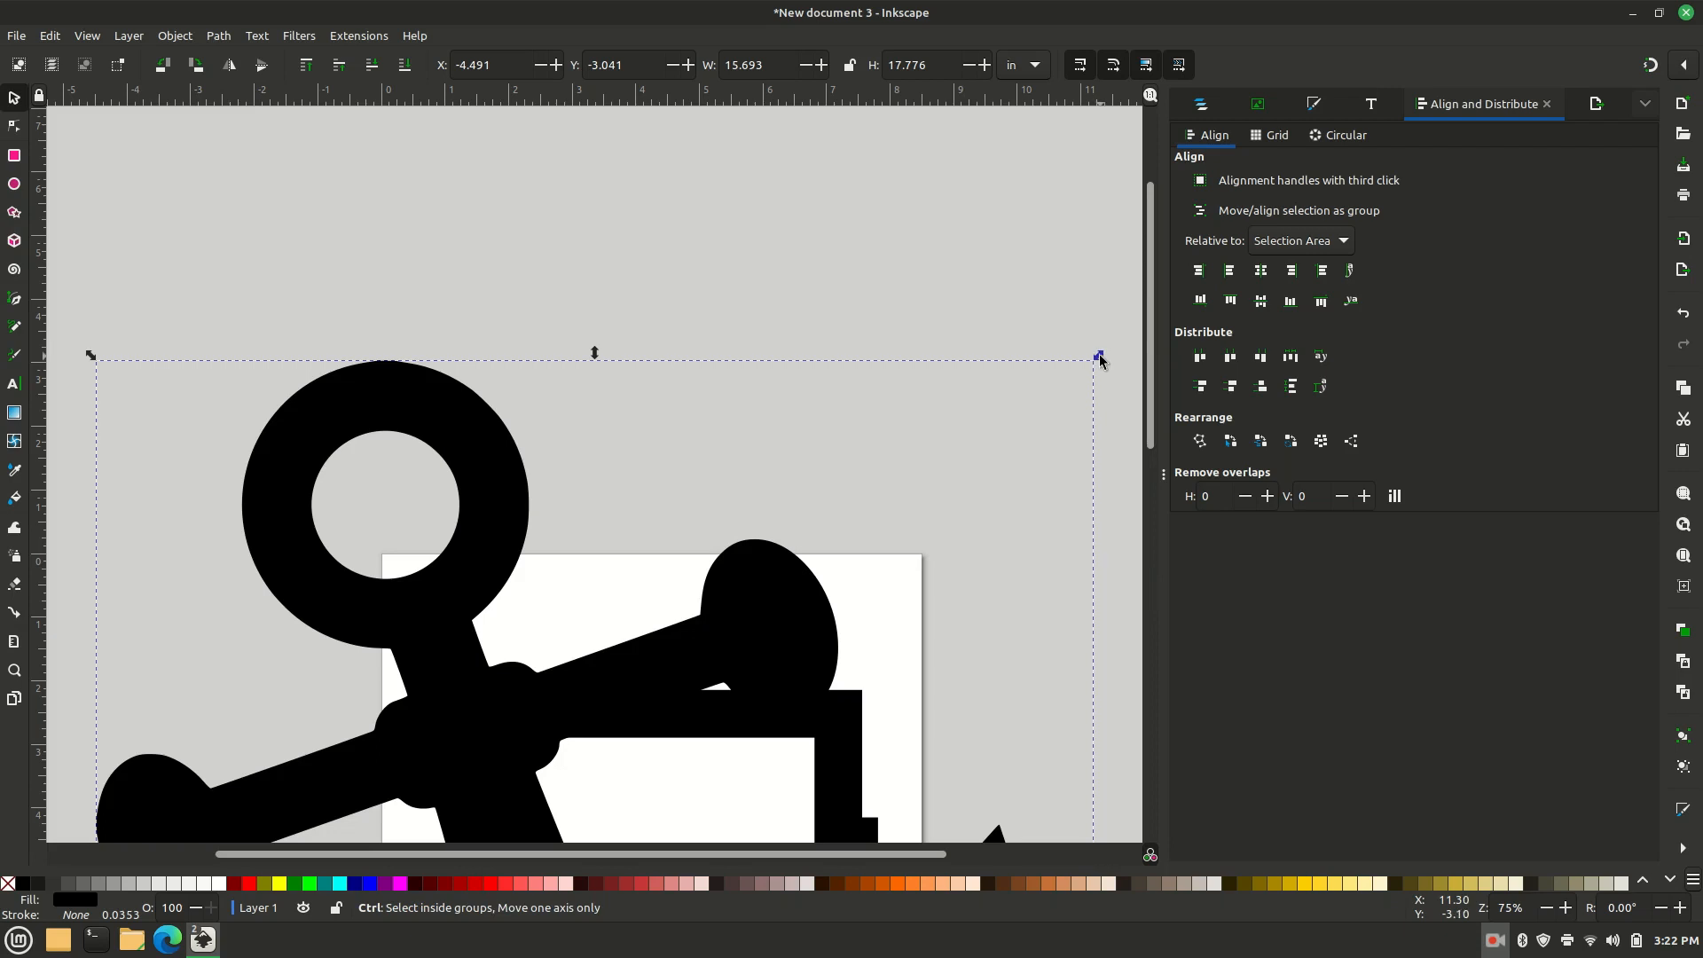
{"action": "left_click_drag", "start_coordinate": [1099, 354], "coordinate": [516, 750]}
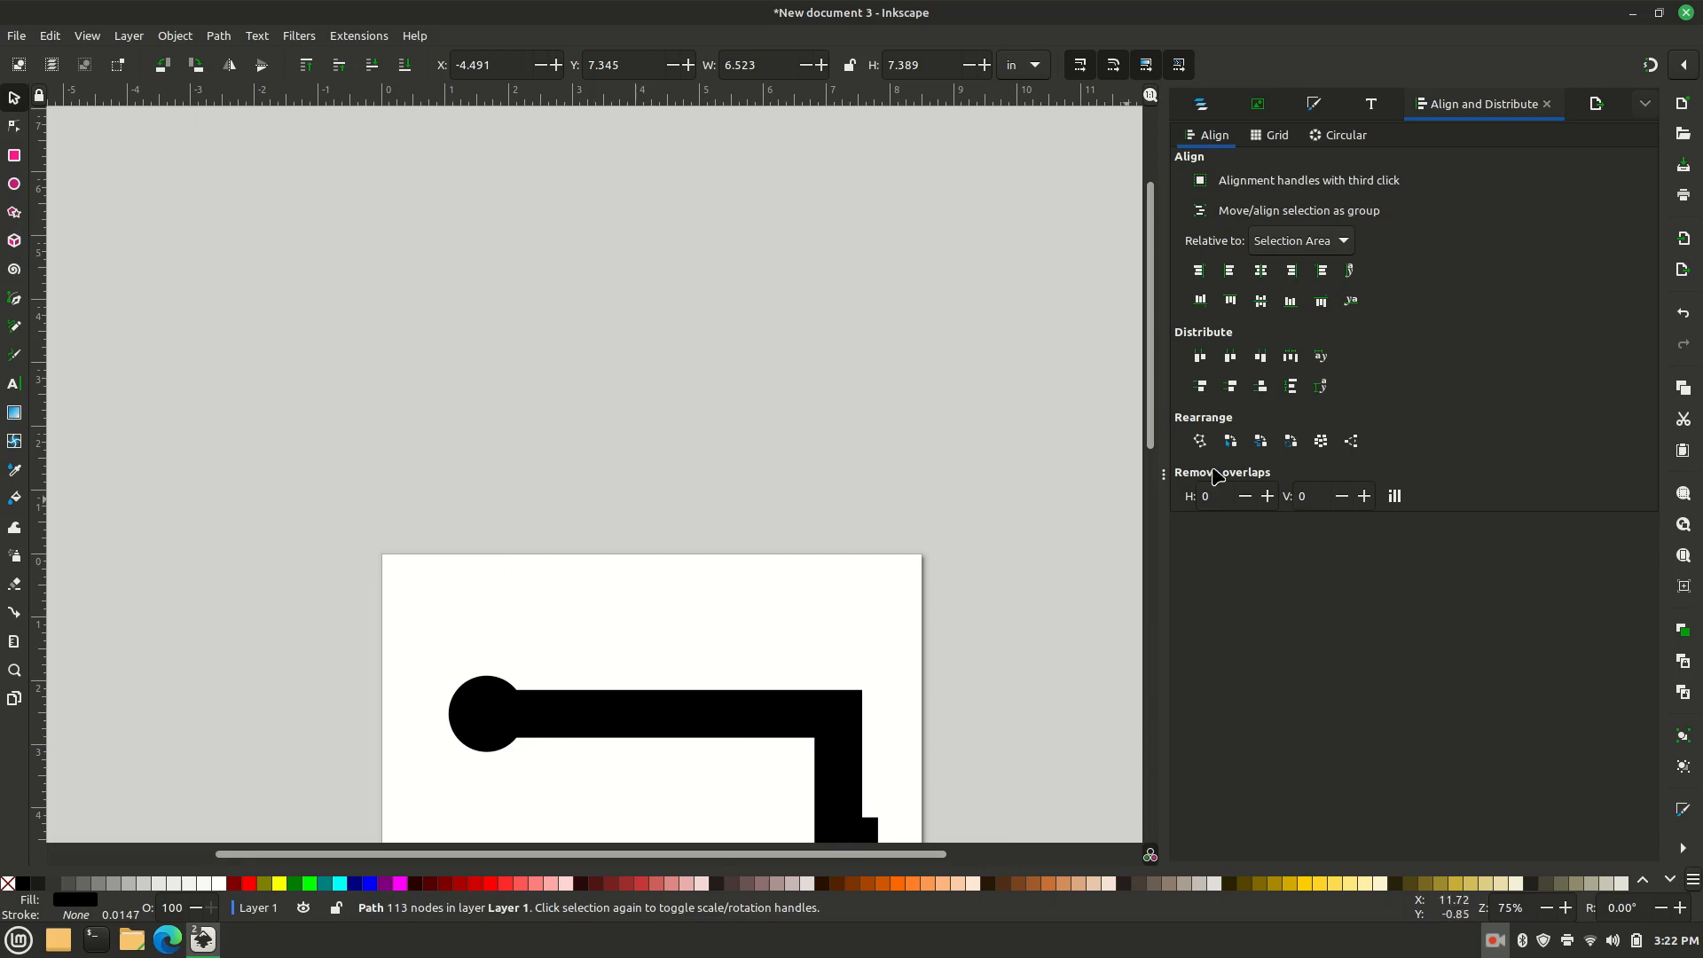
{"action": "left_click_drag", "start_coordinate": [1151, 433], "coordinate": [1142, 689]}
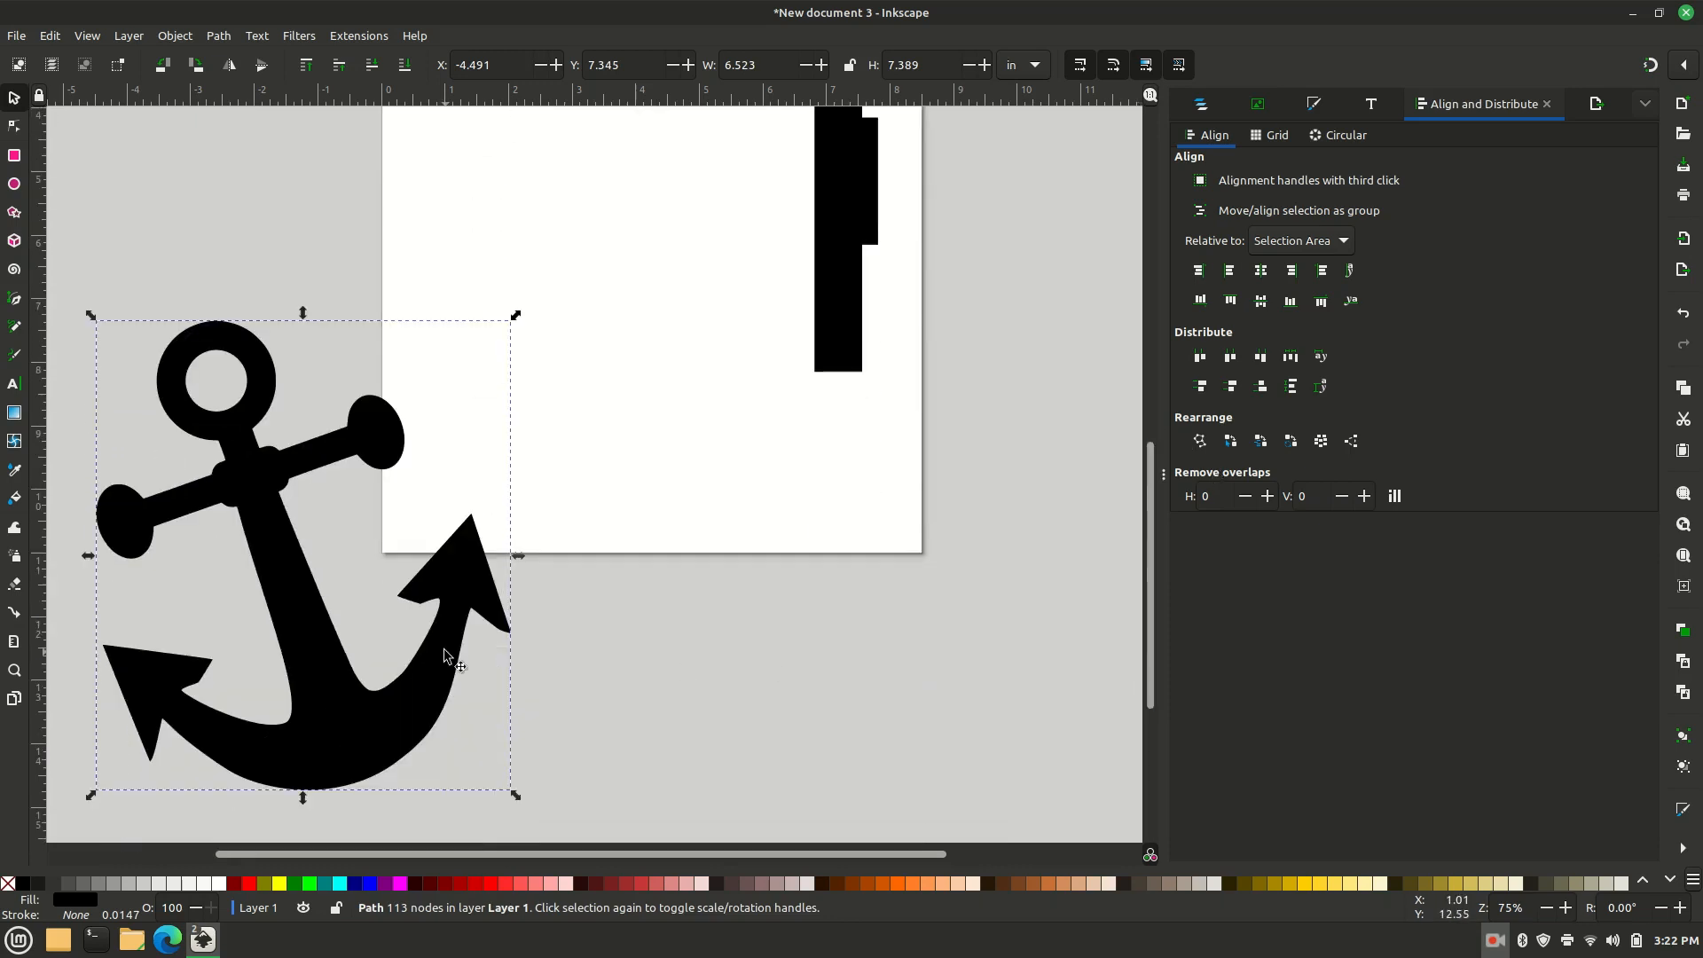
{"action": "left_click_drag", "start_coordinate": [328, 650], "coordinate": [612, 403]}
Step: Shrink the anchor proportionally to about 3.2 in wide and 3.63 in high and place it in the bracket's inner corner
{"action": "scroll", "coordinate": [938, 507], "scroll_direction": "up", "scroll_amount": 1}
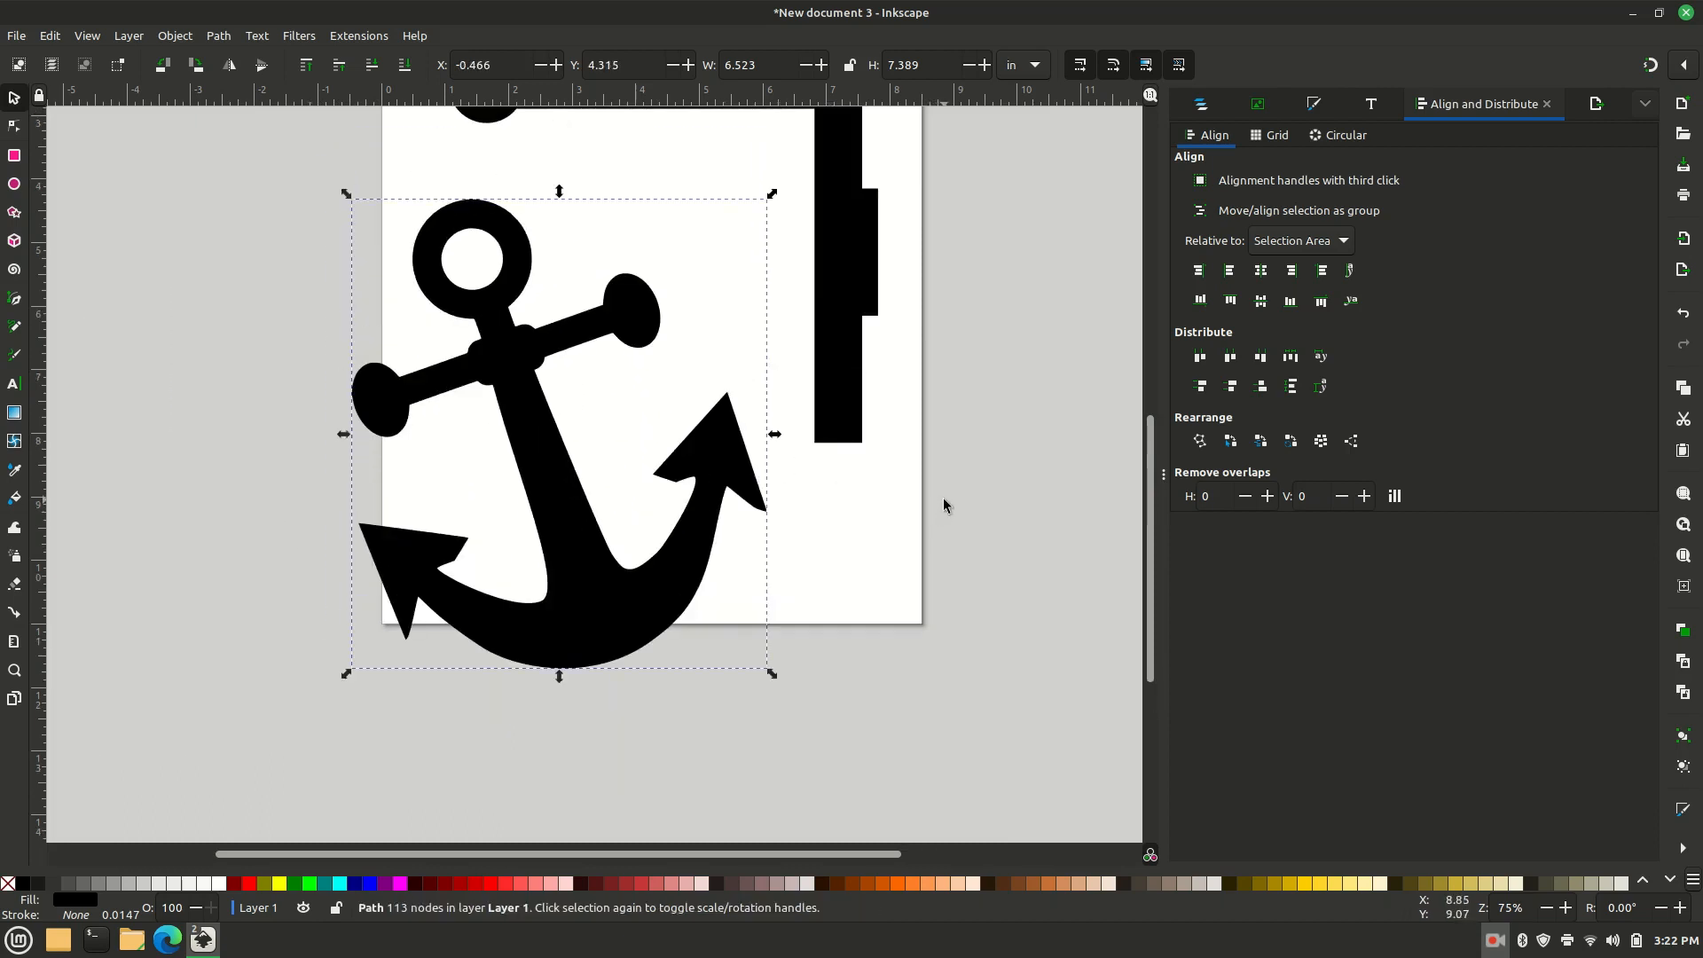
{"action": "scroll", "coordinate": [942, 502], "scroll_direction": "up", "scroll_amount": 1}
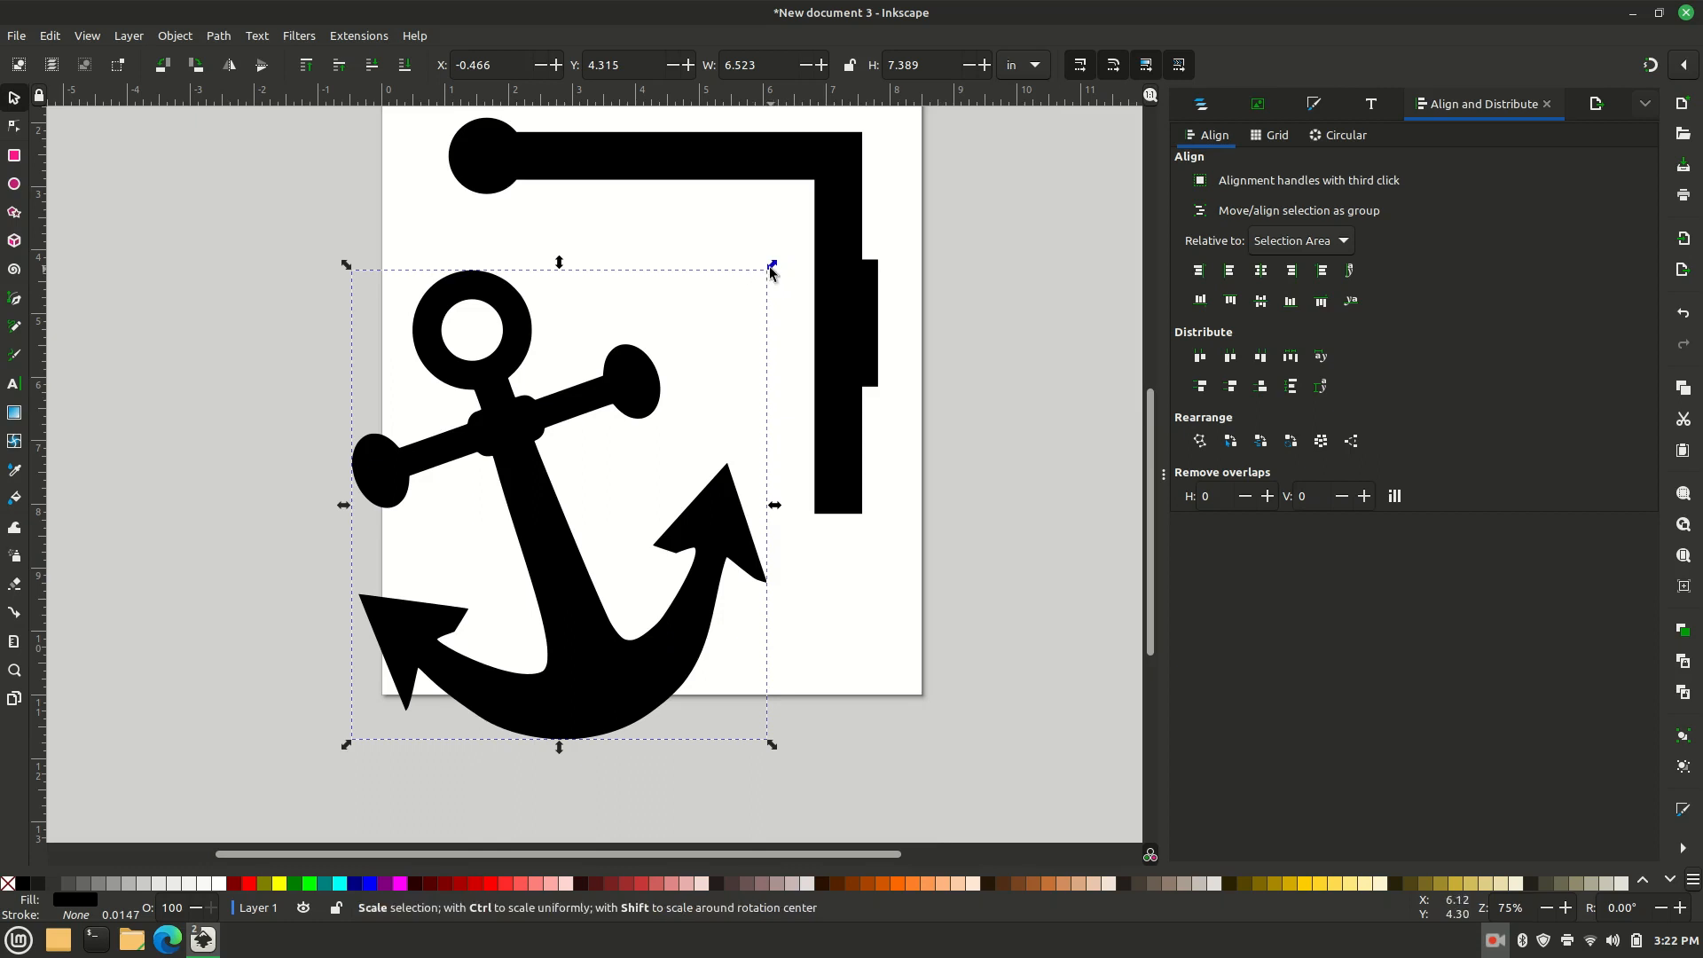
{"action": "left_click_drag", "start_coordinate": [770, 272], "coordinate": [585, 505]}
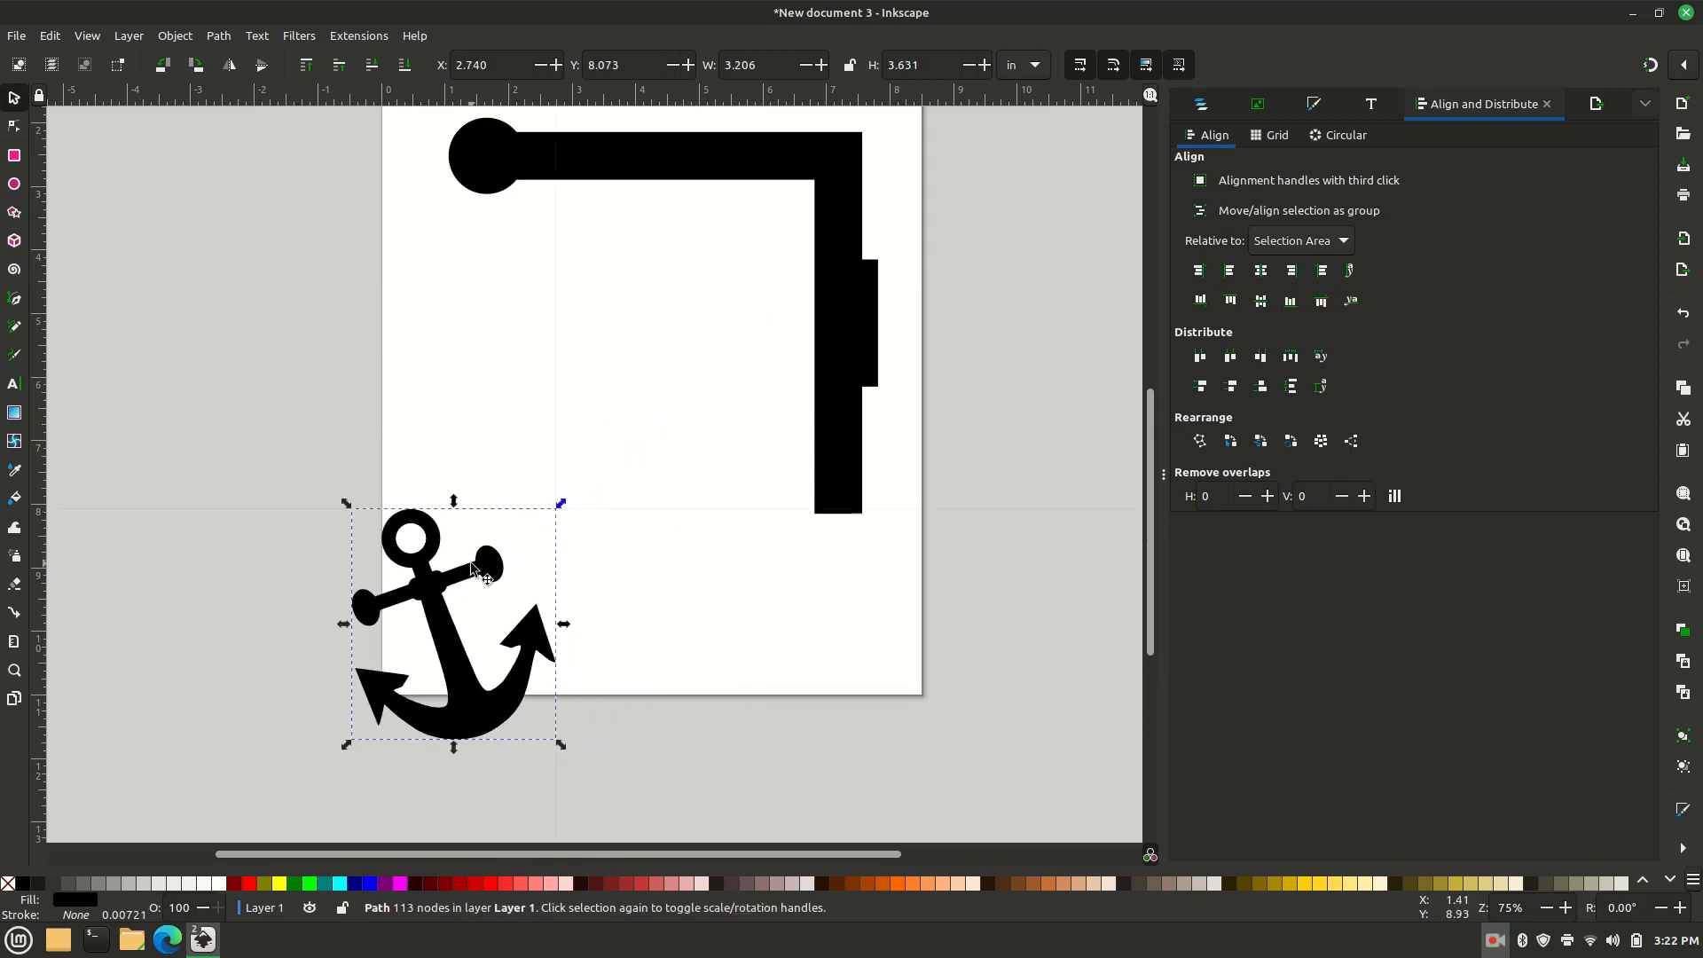
{"action": "left_click_drag", "start_coordinate": [499, 571], "coordinate": [773, 241]}
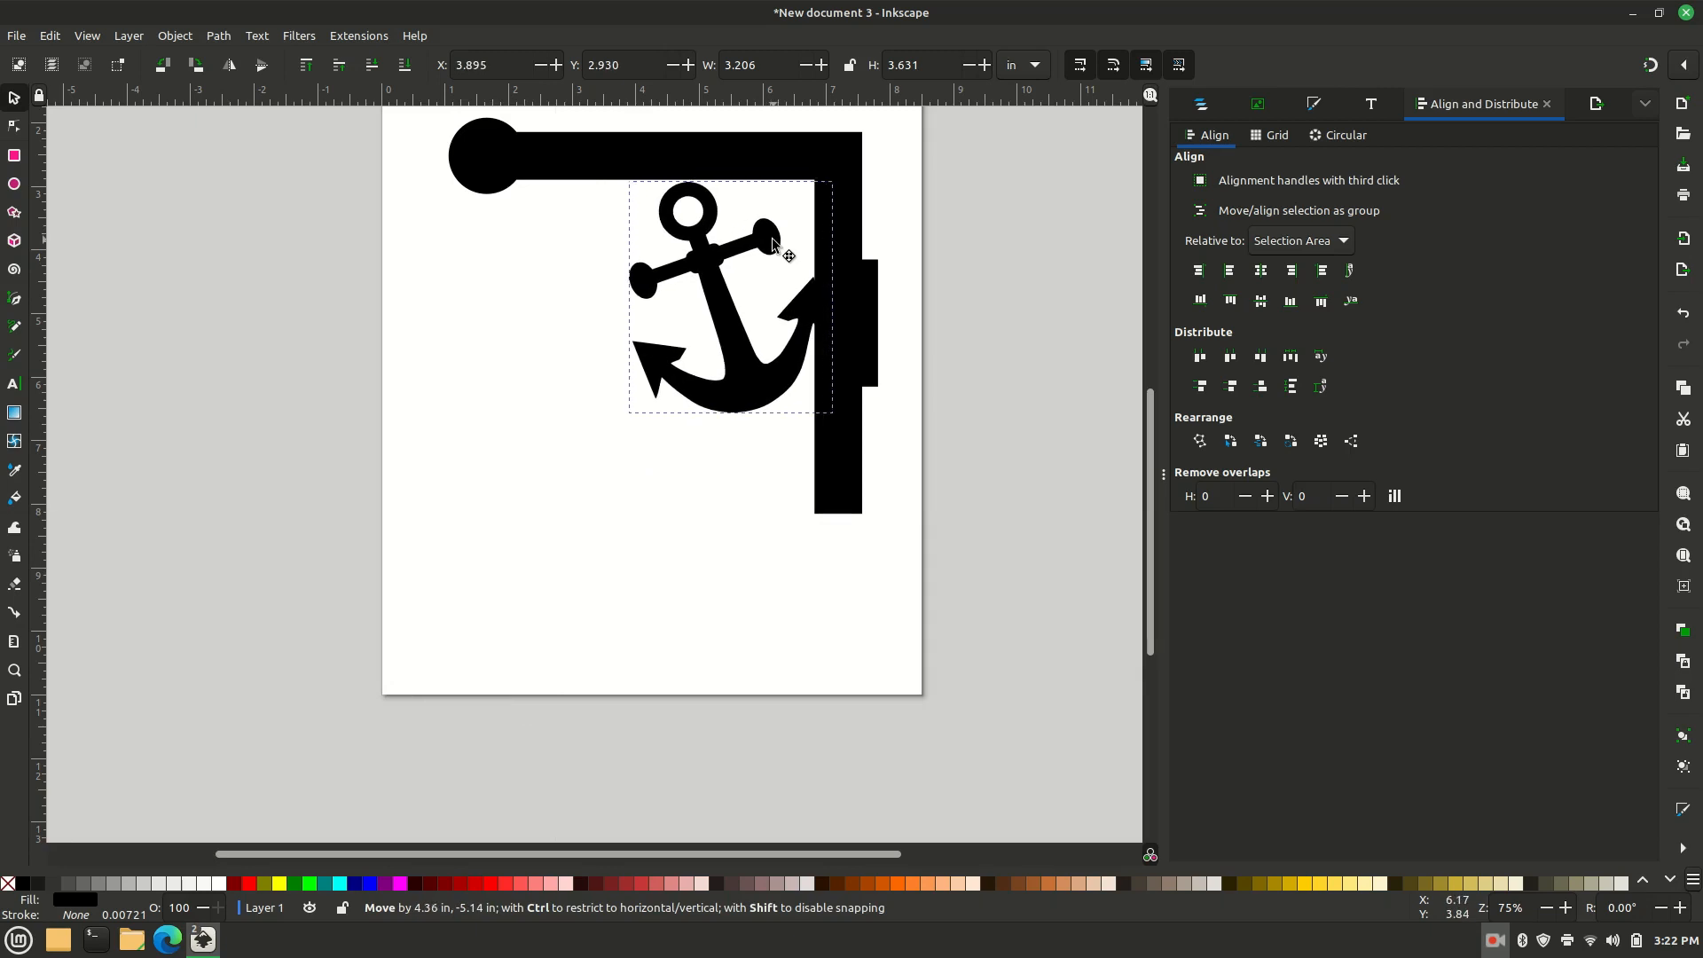
{"action": "left_click_drag", "start_coordinate": [773, 241], "coordinate": [773, 240]}
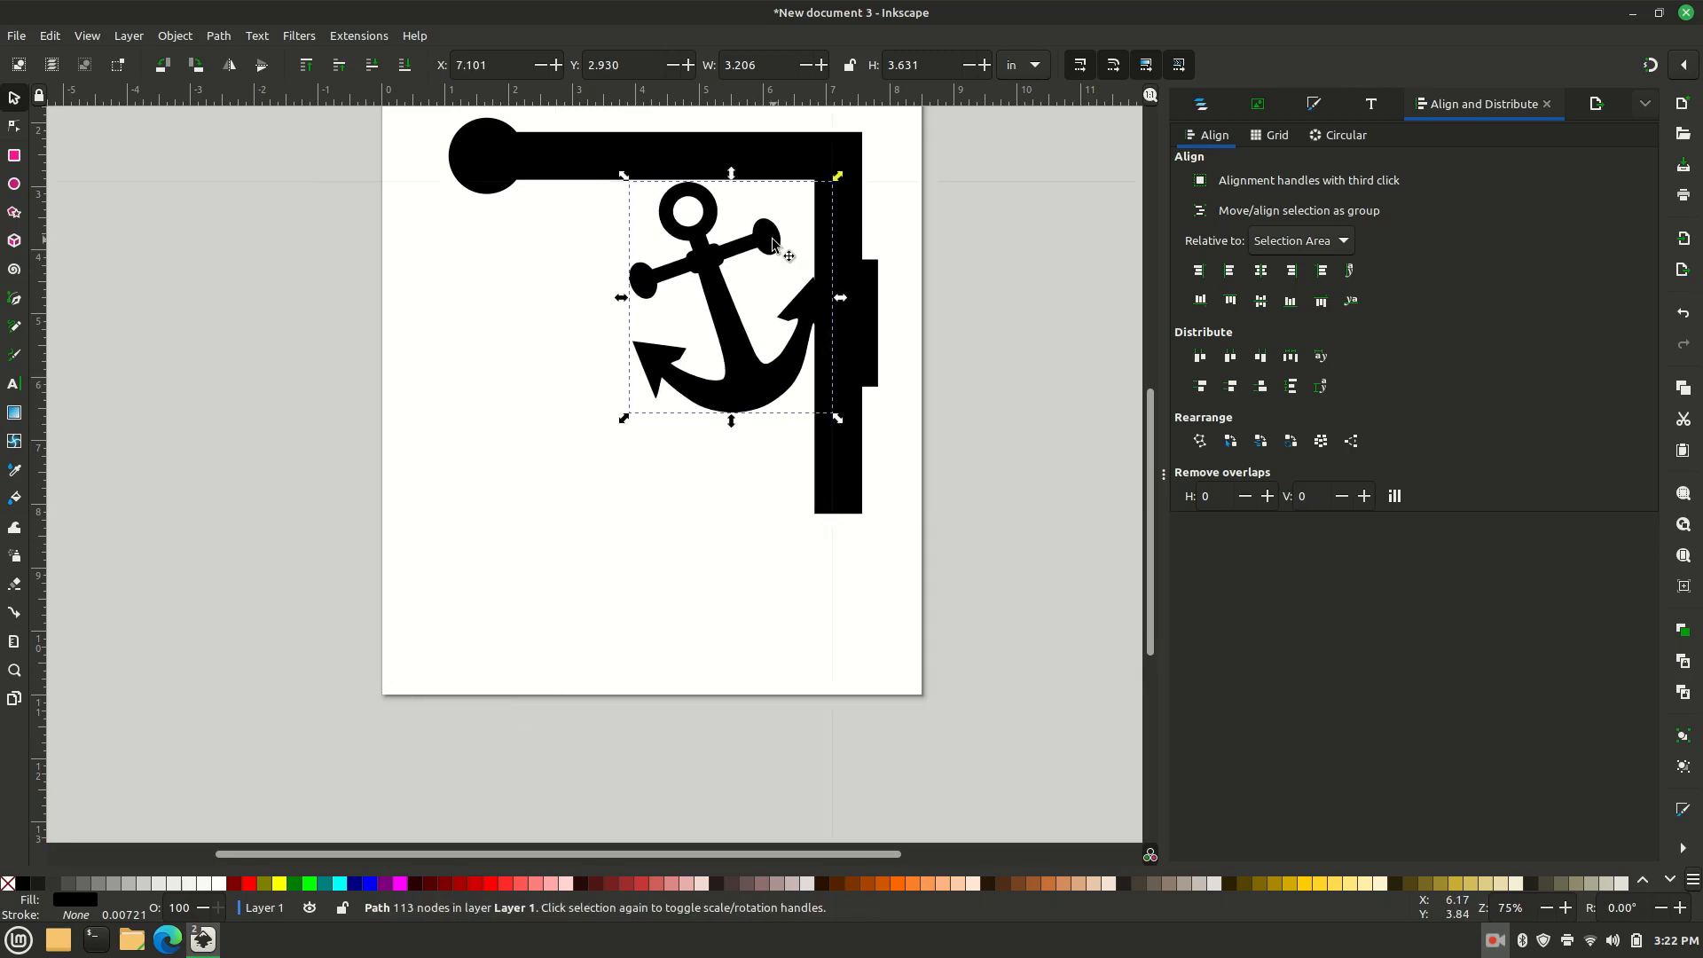
Step: Rotate the anchor slightly counterclockwise and shift it up until its ring overlaps the horizontal bar and its fluke overlaps the vertical bar
{"action": "left_click", "coordinate": [732, 321]}
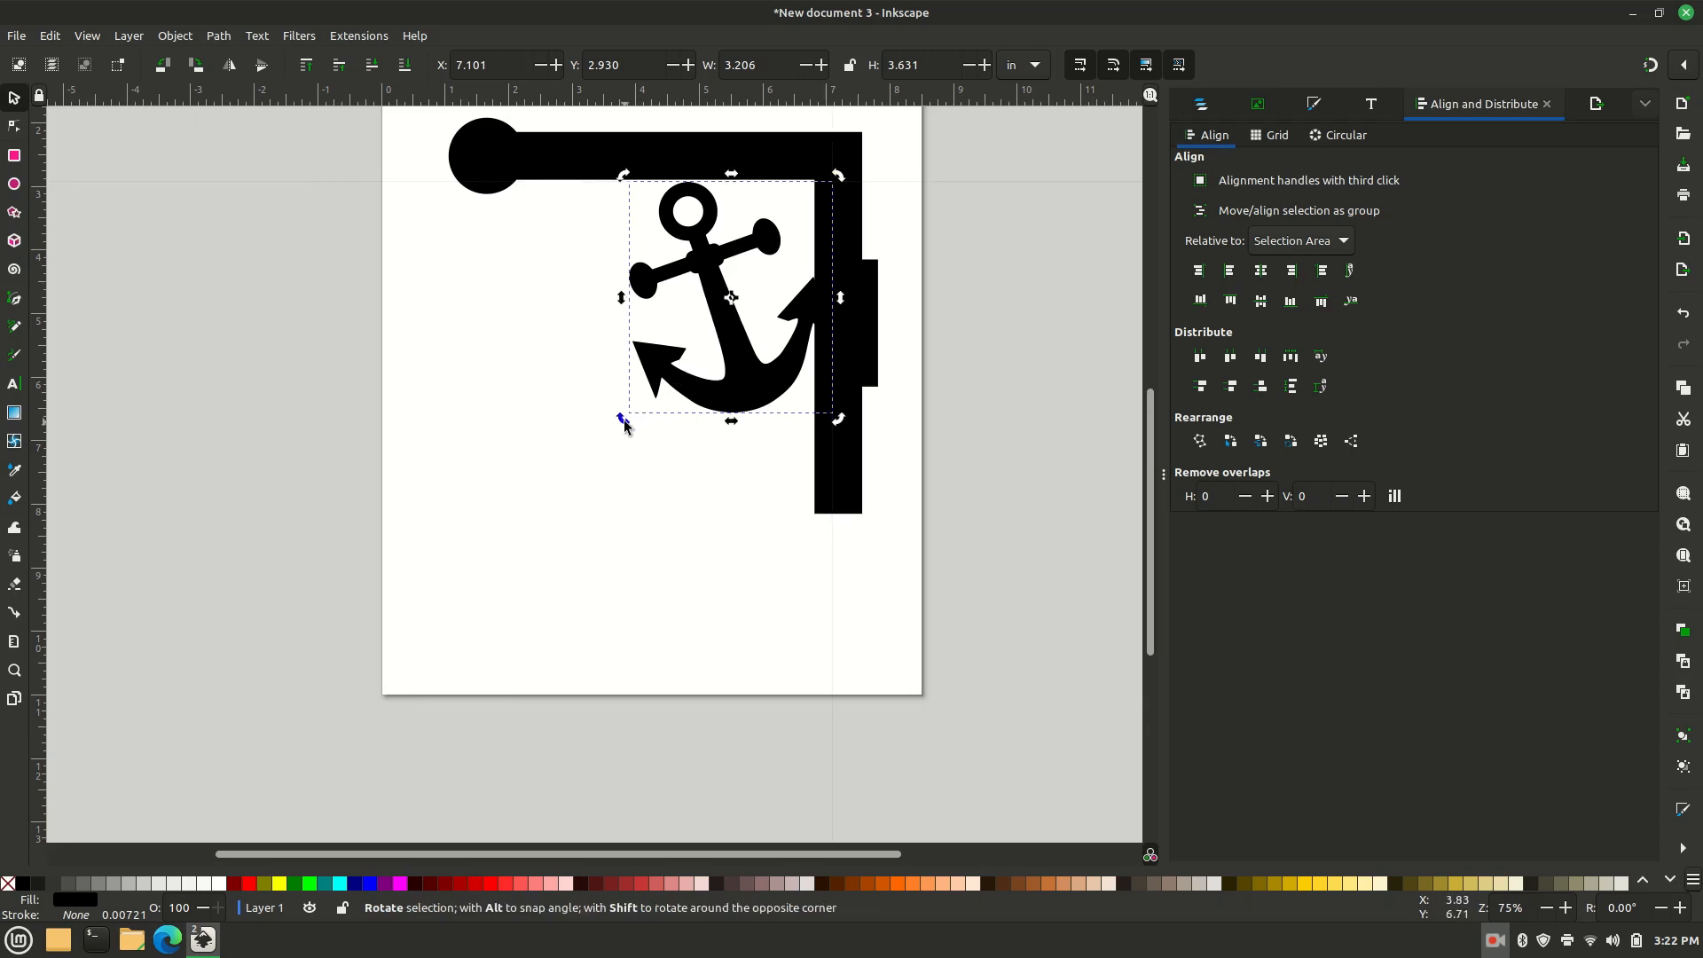
{"action": "left_click_drag", "start_coordinate": [624, 425], "coordinate": [644, 432]}
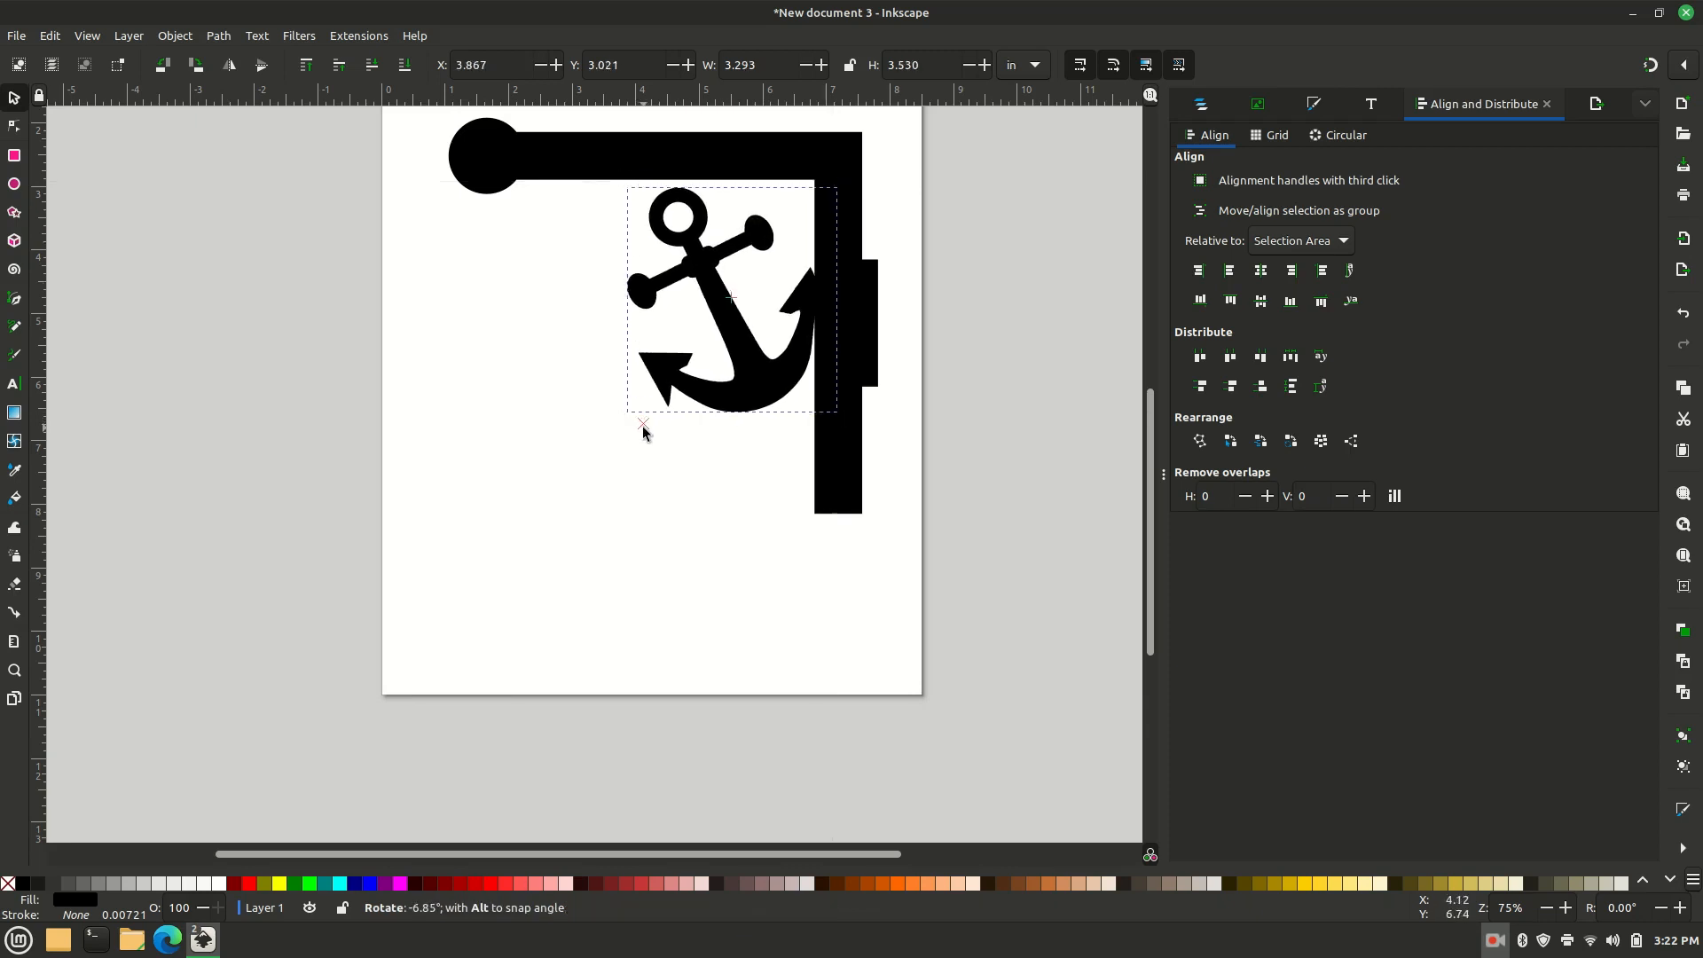
{"action": "left_click", "coordinate": [701, 450]}
{"action": "left_click", "coordinate": [745, 354]}
{"action": "left_click_drag", "start_coordinate": [745, 355], "coordinate": [751, 339]}
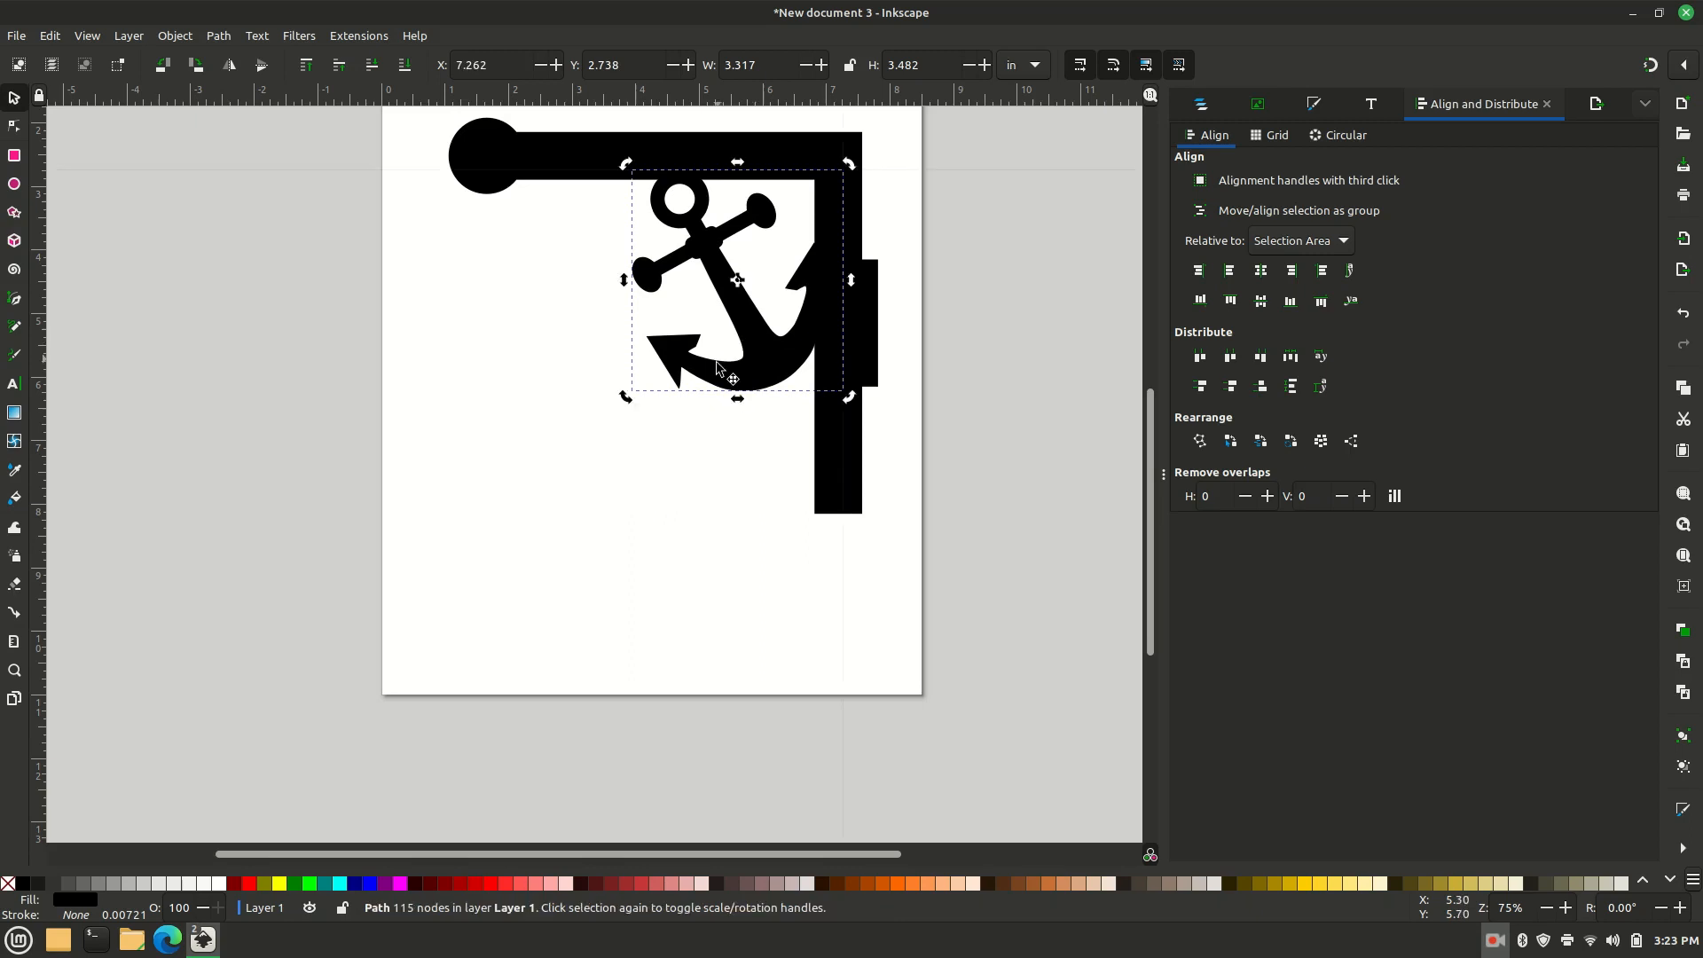
Step: Unite the anchor and the bracket into one path with Union and view the whole page
{"action": "left_click", "coordinate": [587, 166], "text": "shift"}
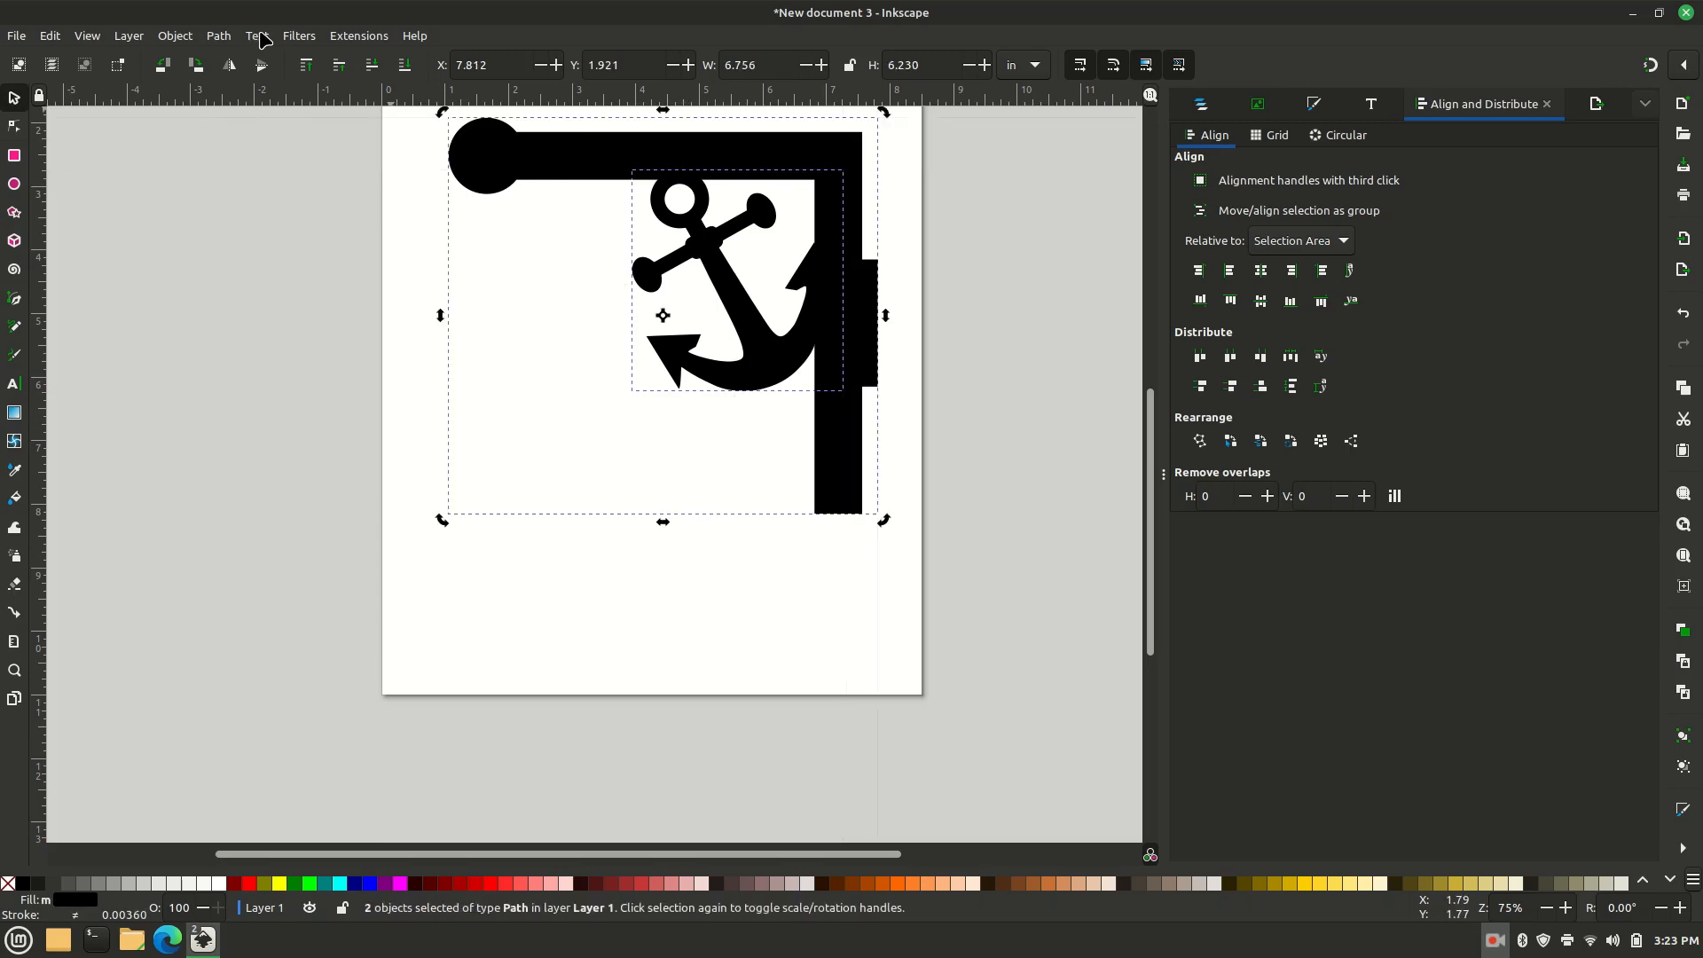
{"action": "left_click", "coordinate": [219, 37]}
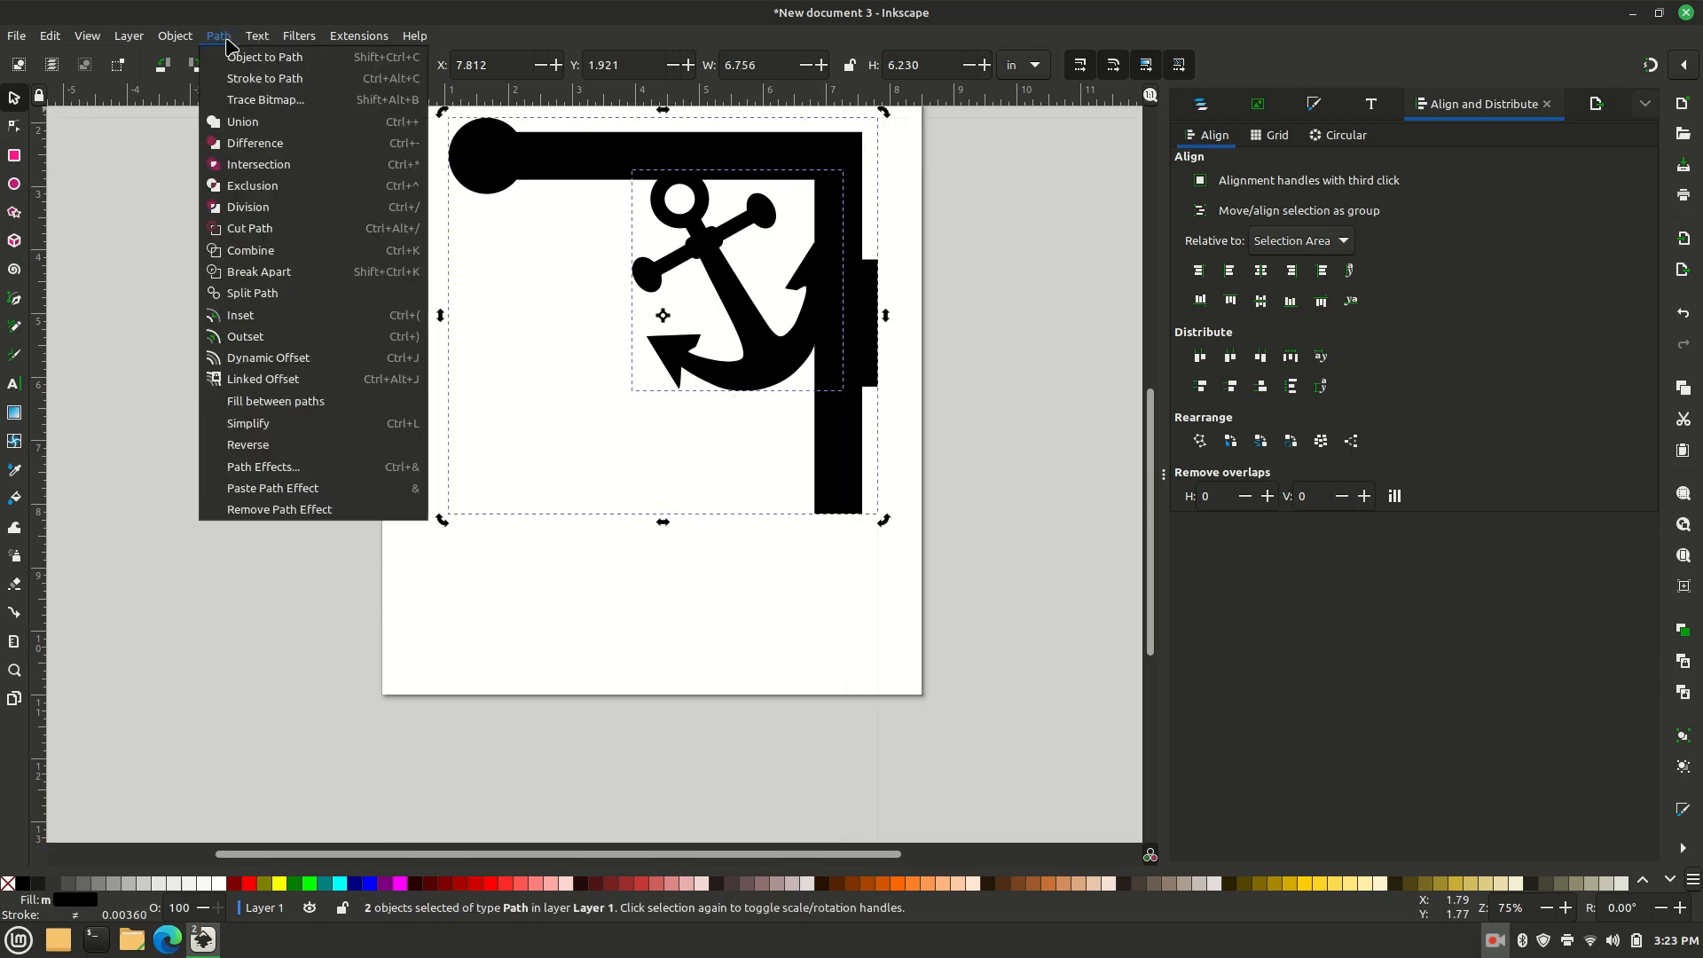
{"action": "left_click", "coordinate": [245, 121]}
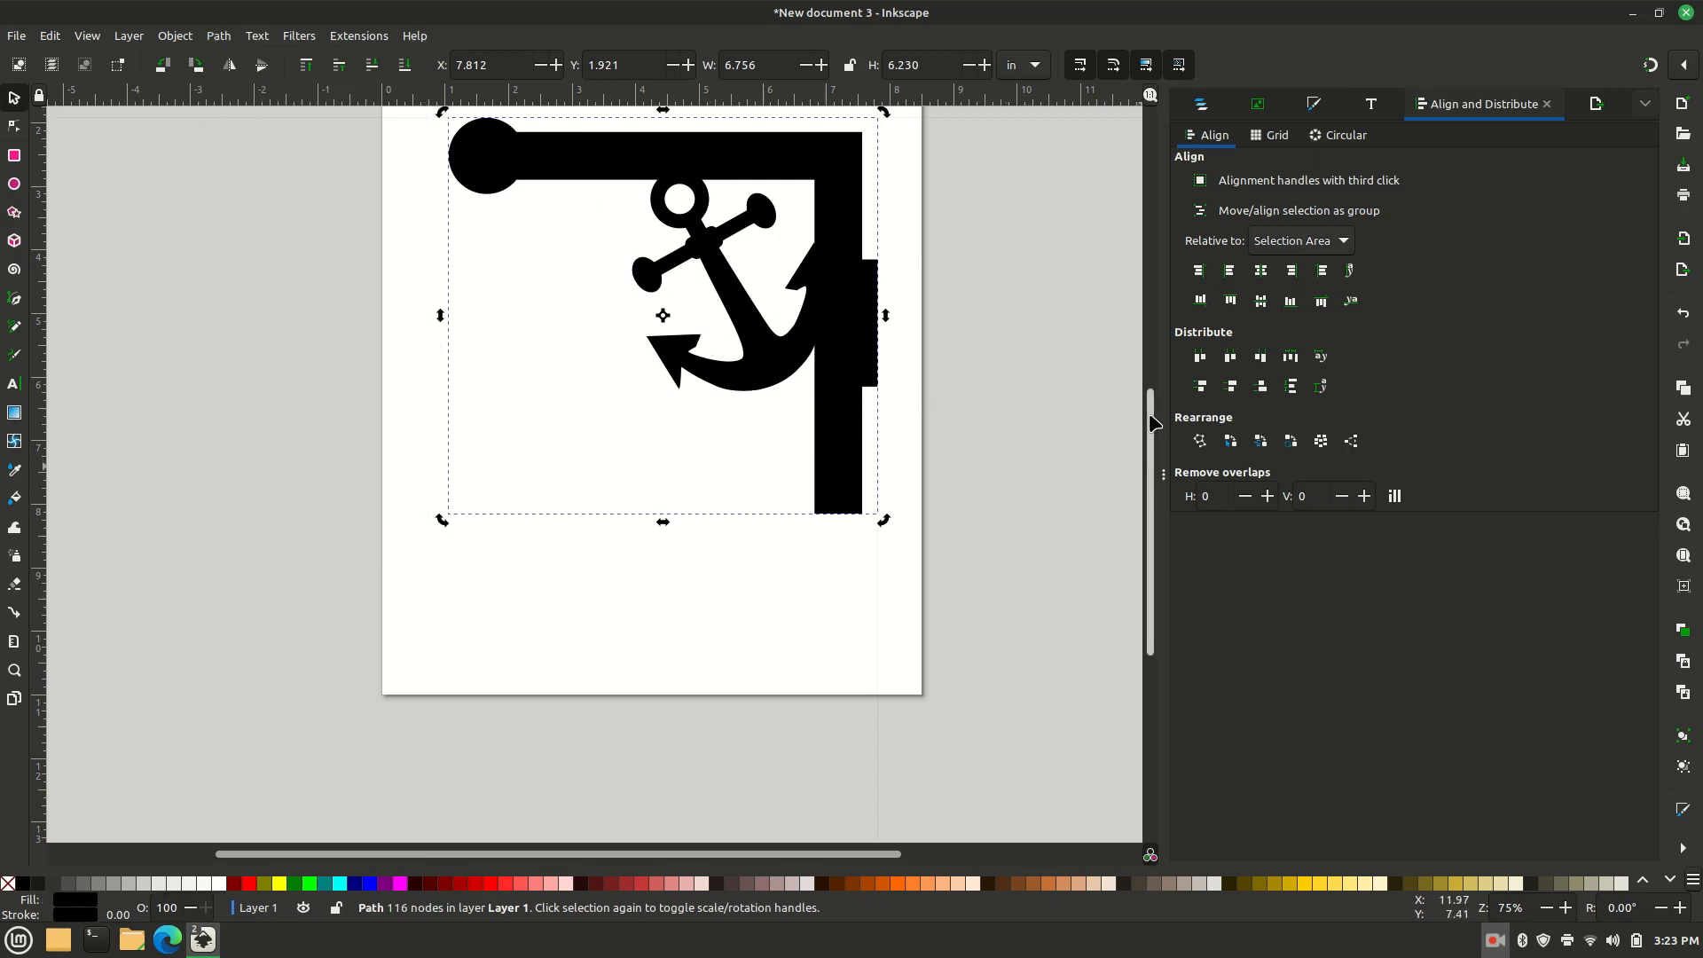
{"action": "left_click_drag", "start_coordinate": [1155, 423], "coordinate": [1153, 391]}
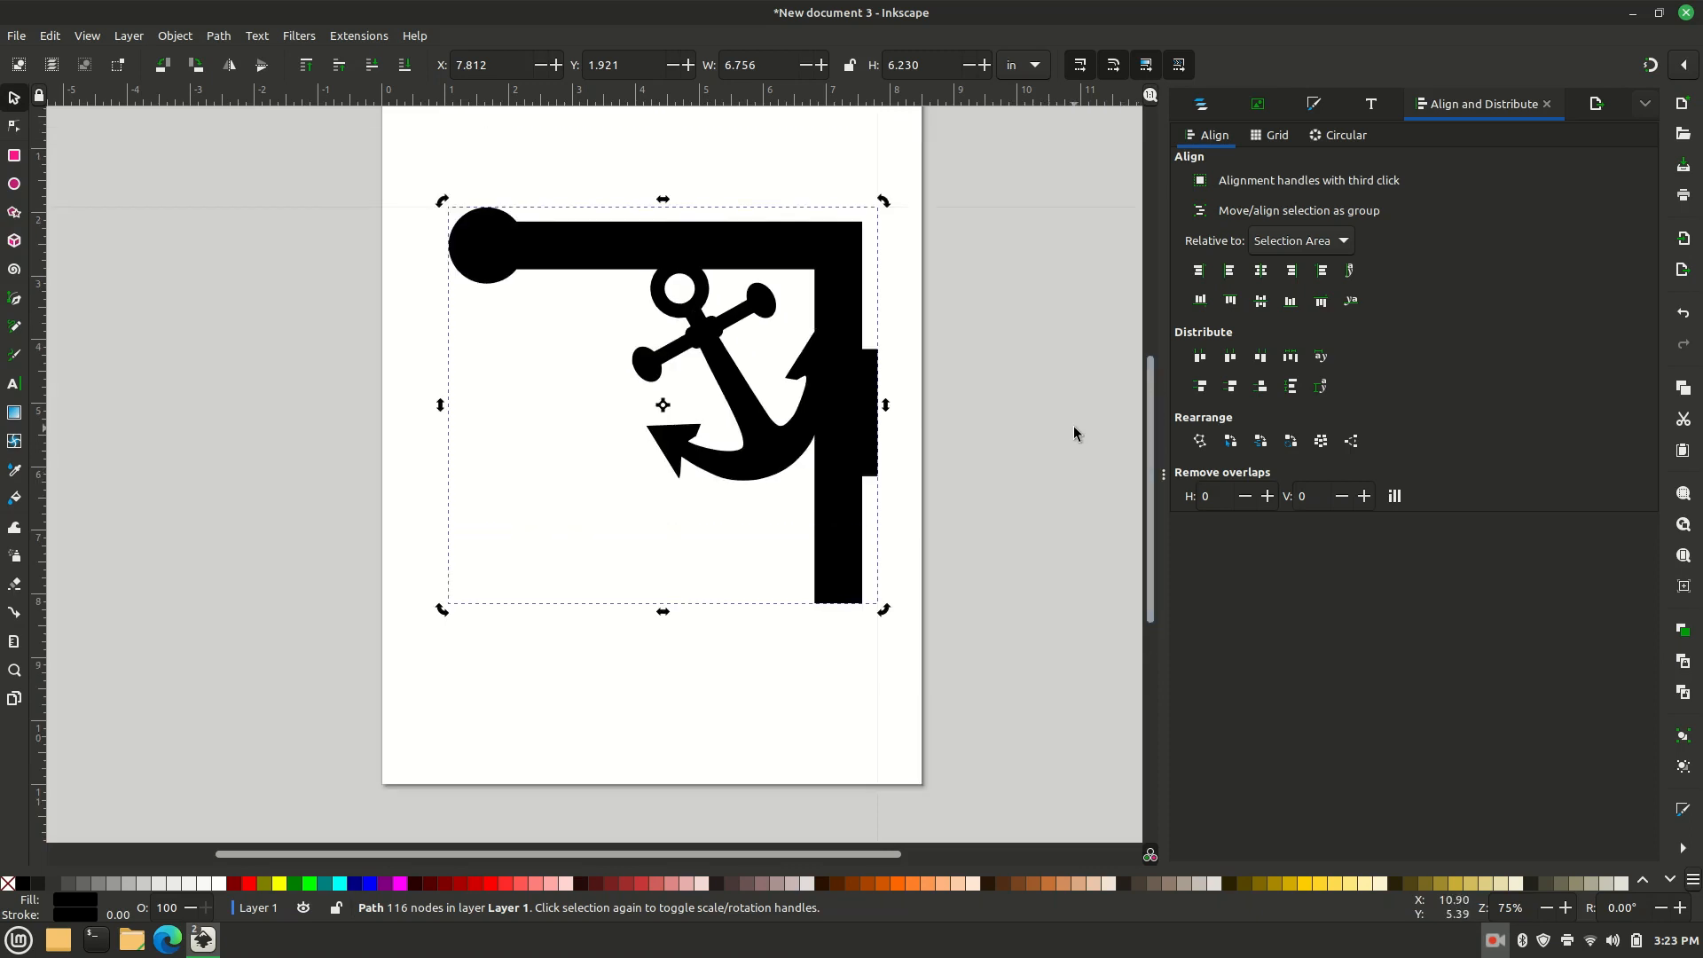
{"action": "key", "text": "minus"}
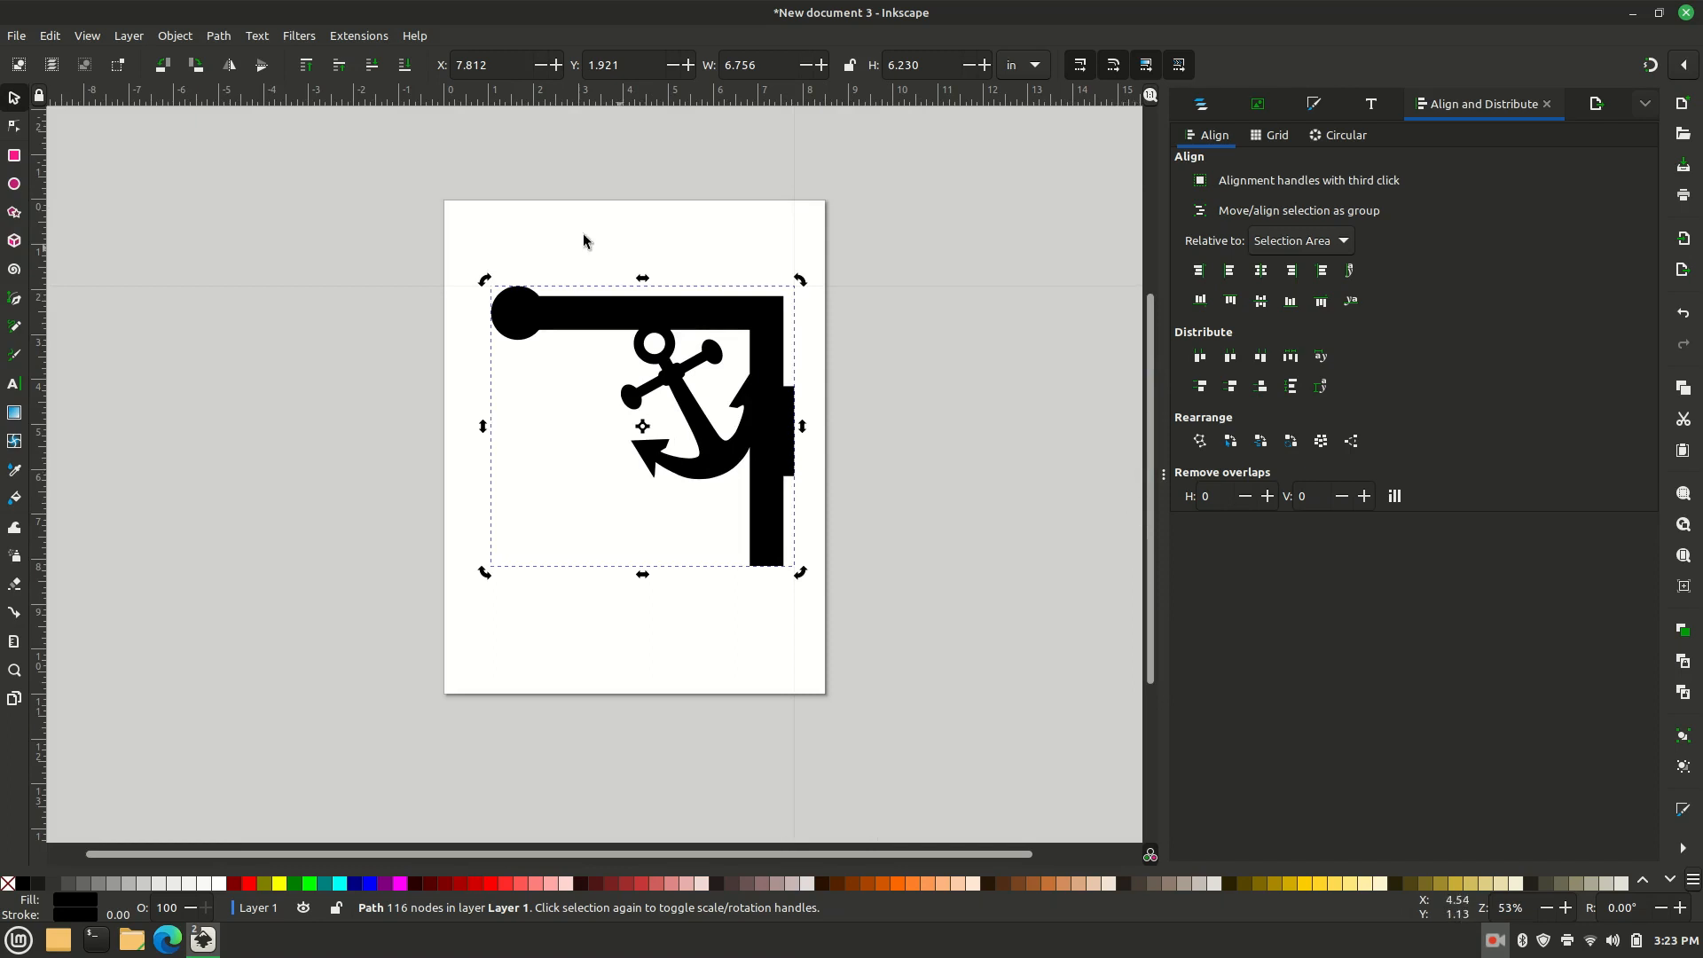
Step: Draw a tall black ellipse about 2.28 in wide and 9.11 in high beside the page
{"action": "left_click", "coordinate": [15, 187]}
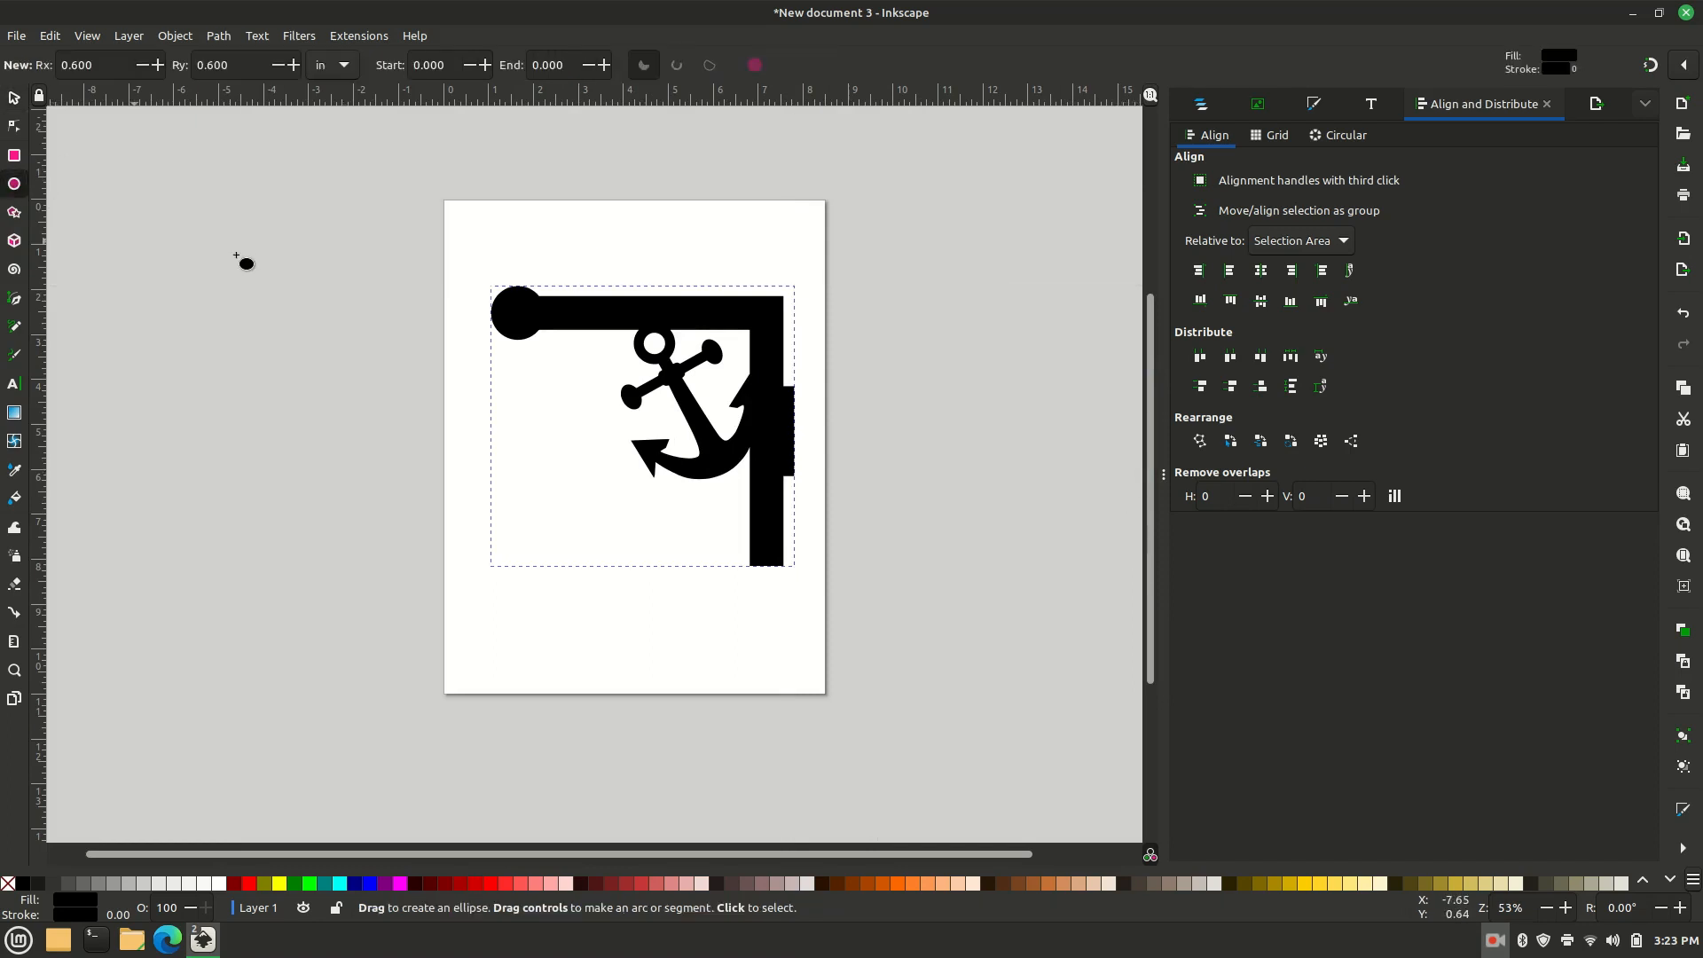
{"action": "left_click_drag", "start_coordinate": [865, 257], "coordinate": [852, 226]}
{"action": "left_click_drag", "start_coordinate": [881, 296], "coordinate": [953, 632]}
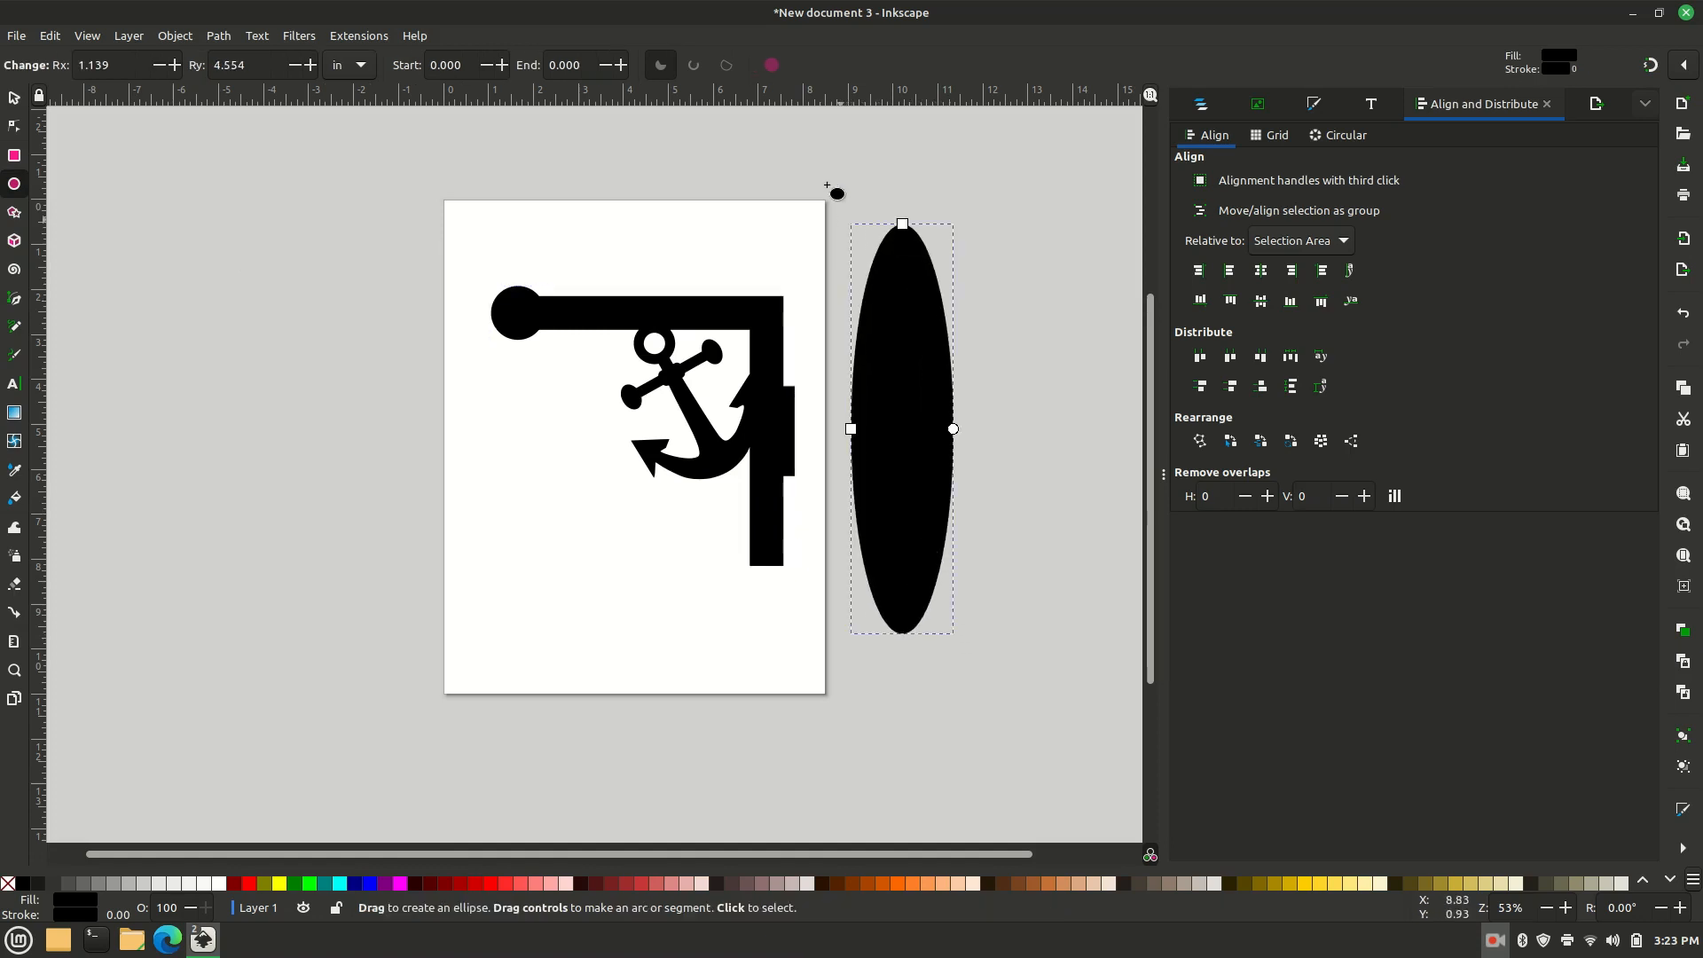
Step: Resize the ellipse to 2 in wide and 8 in high
{"action": "left_click", "coordinate": [14, 98]}
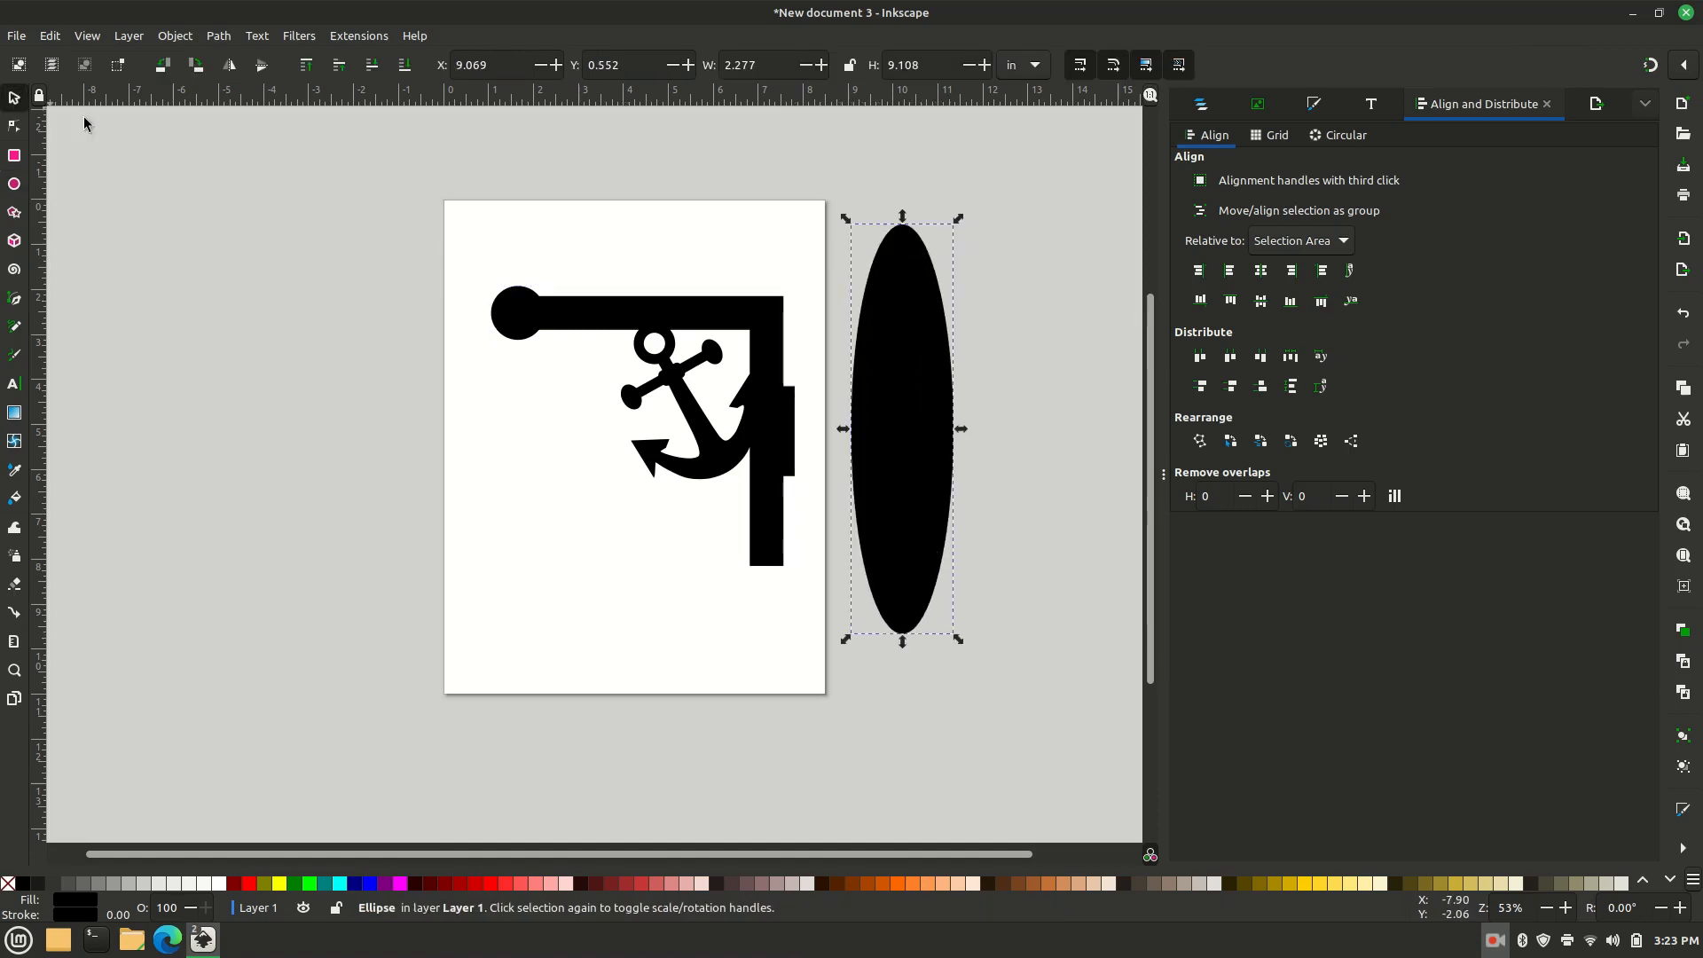
{"action": "left_click_drag", "start_coordinate": [939, 64], "coordinate": [895, 69]}
{"action": "type", "text": "8"}
{"action": "key", "text": "Return"}
{"action": "left_click", "coordinate": [852, 163]}
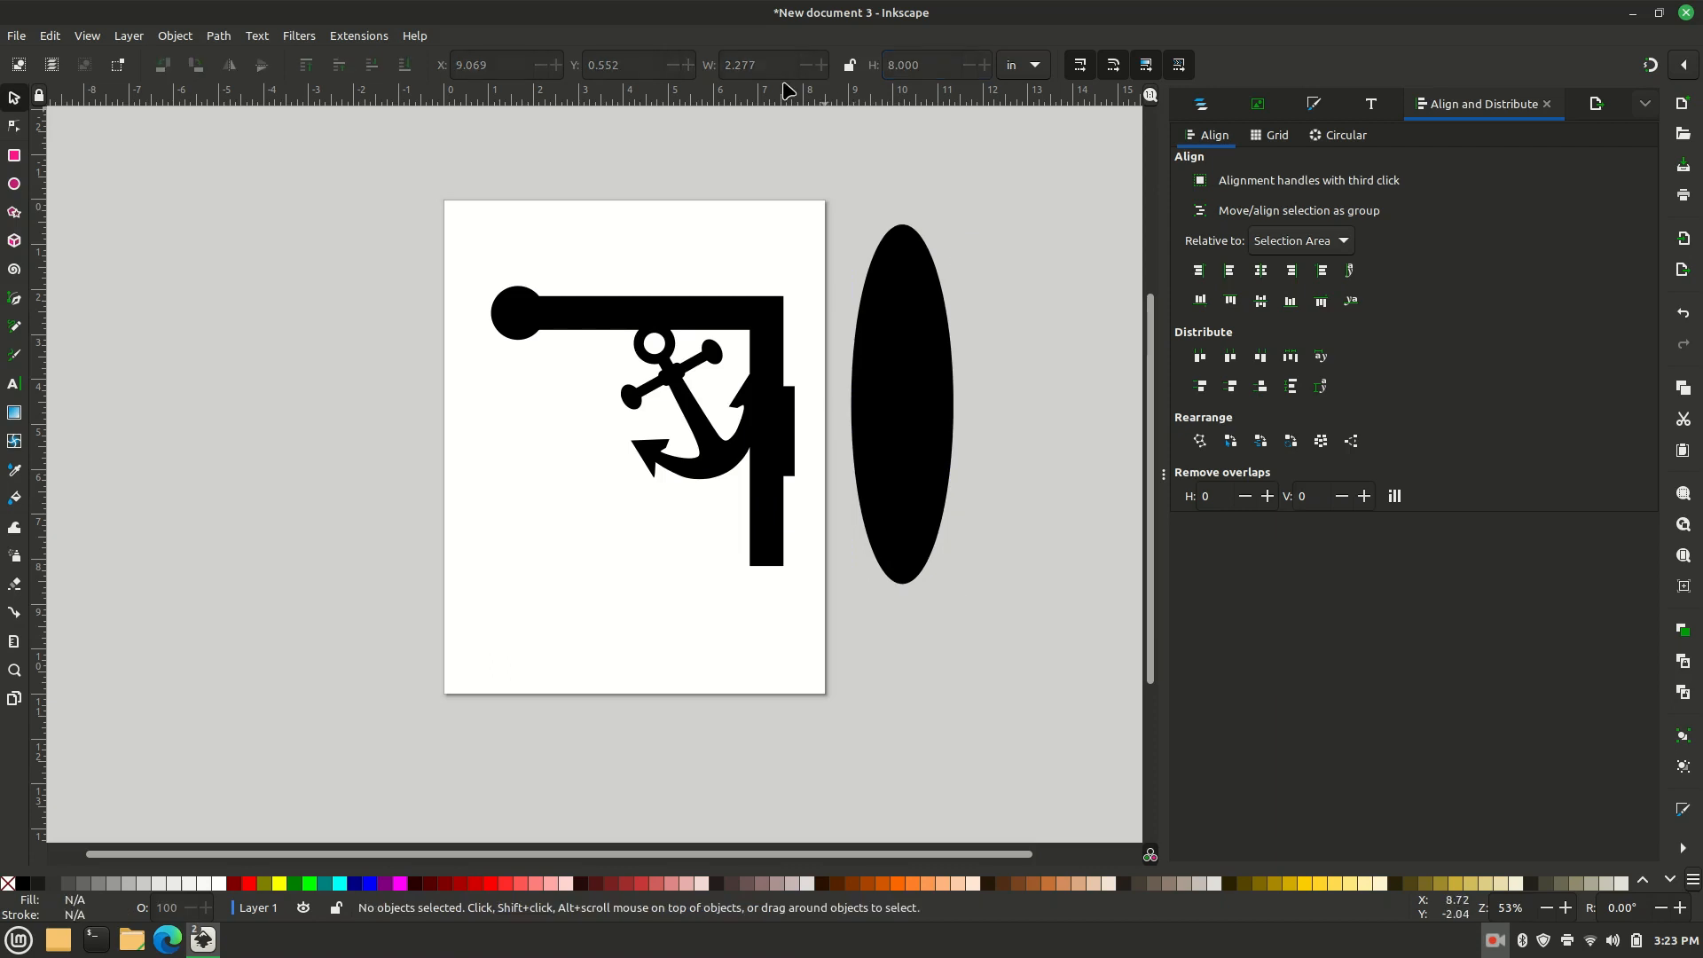
{"action": "left_click", "coordinate": [890, 309]}
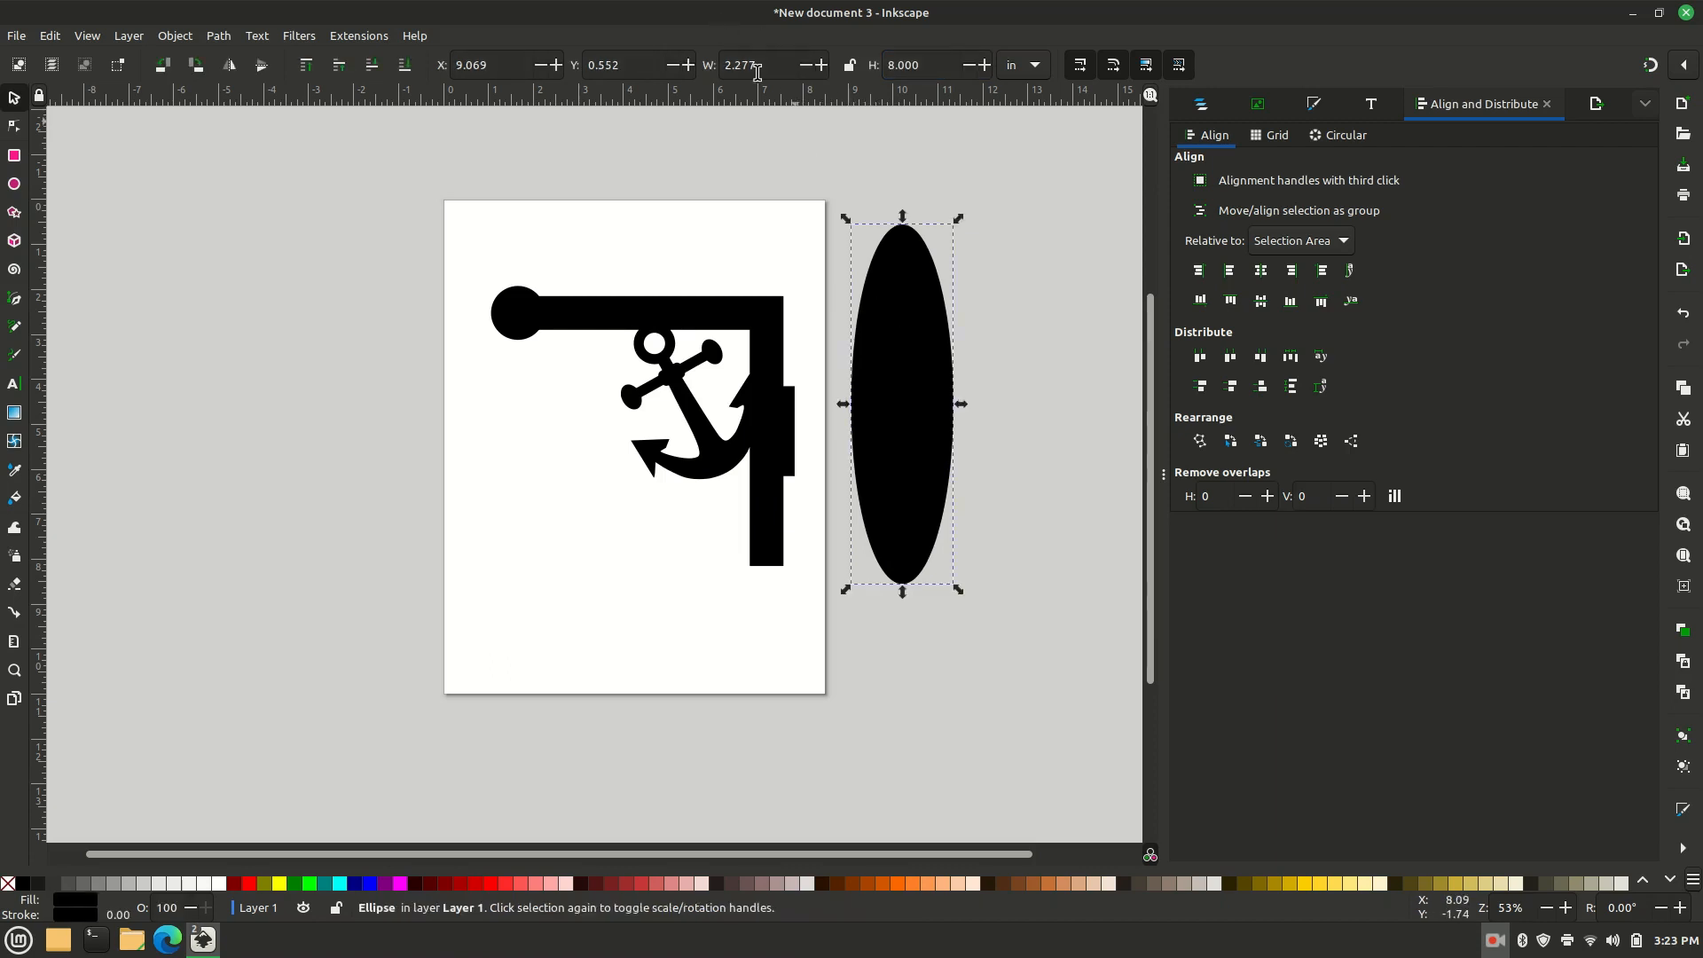
{"action": "left_click", "coordinate": [744, 66]}
{"action": "type", "text": "2"}
{"action": "left_click", "coordinate": [748, 153]}
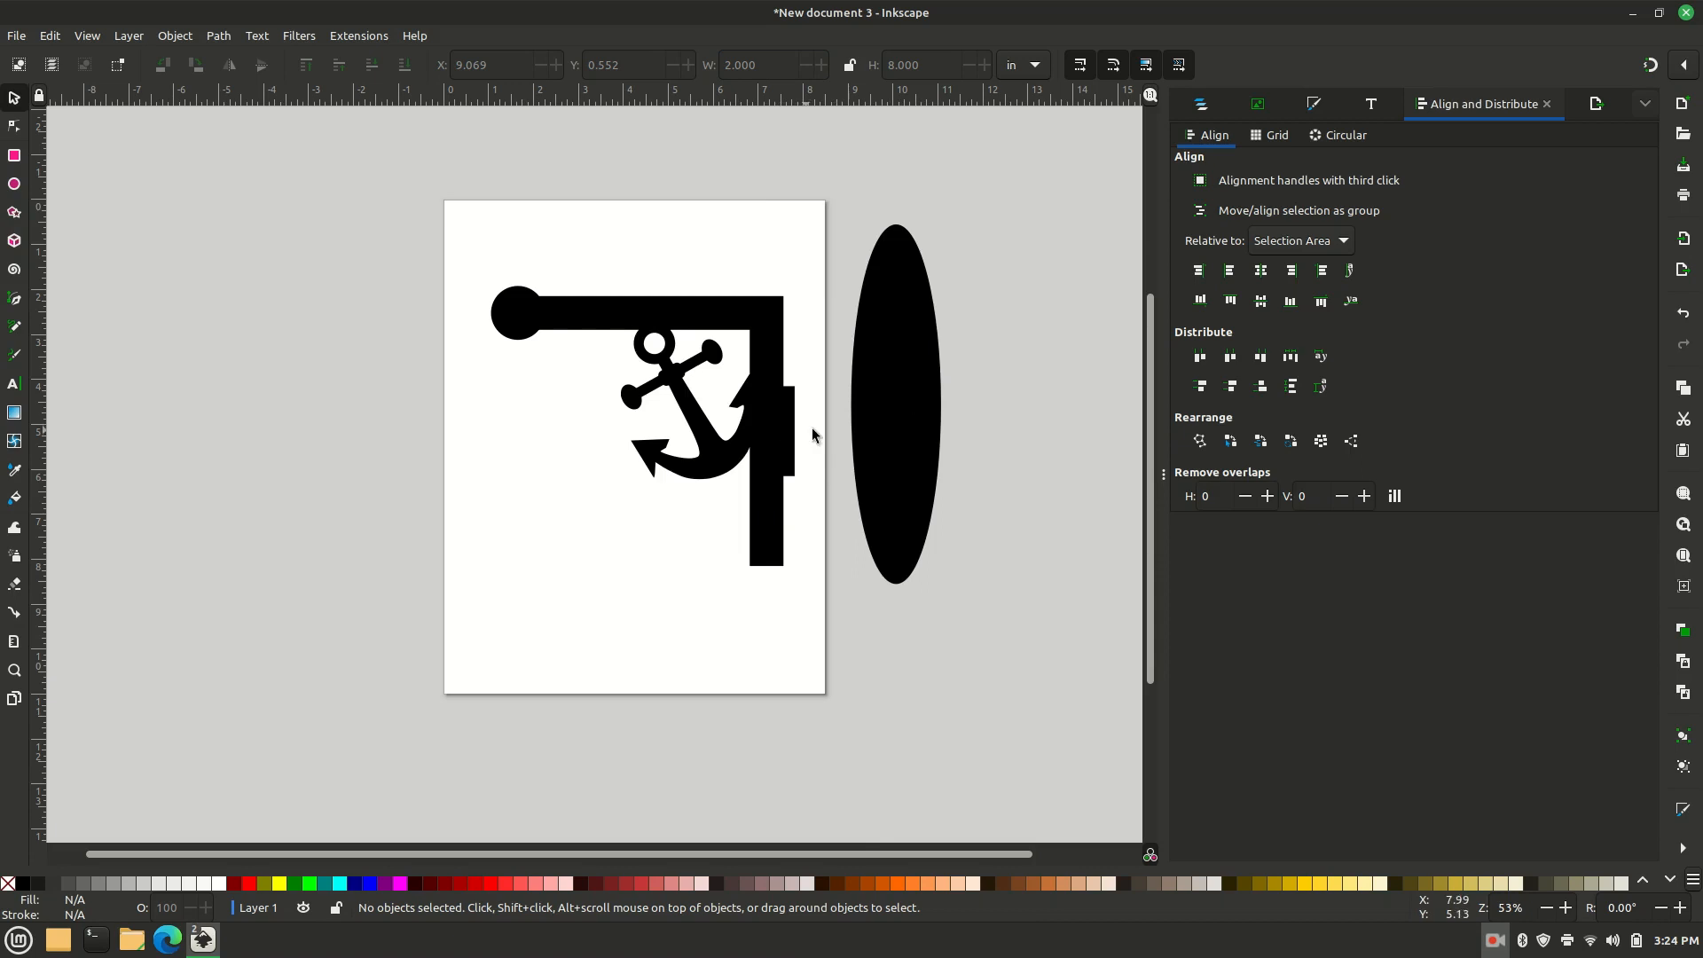
Step: Draw a narrow upright rectangle in the empty area below the anchor and size it to 0.25 in wide and 2 in high
{"action": "left_click", "coordinate": [14, 157]}
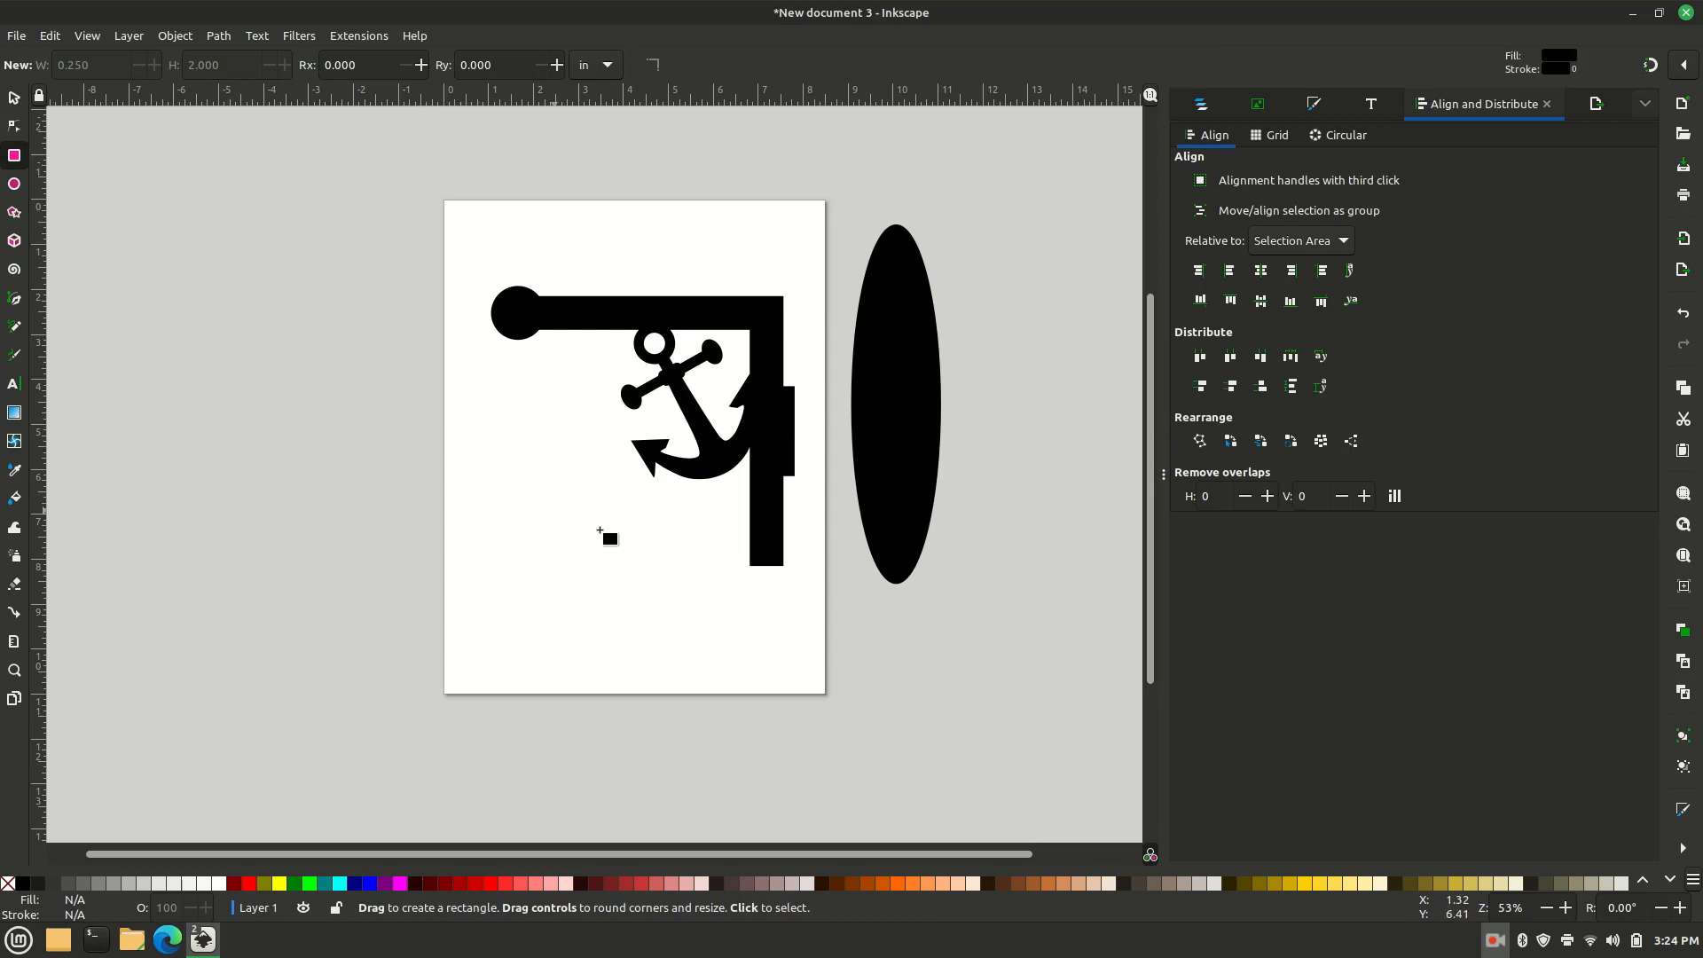
{"action": "left_click_drag", "start_coordinate": [604, 524], "coordinate": [626, 628]}
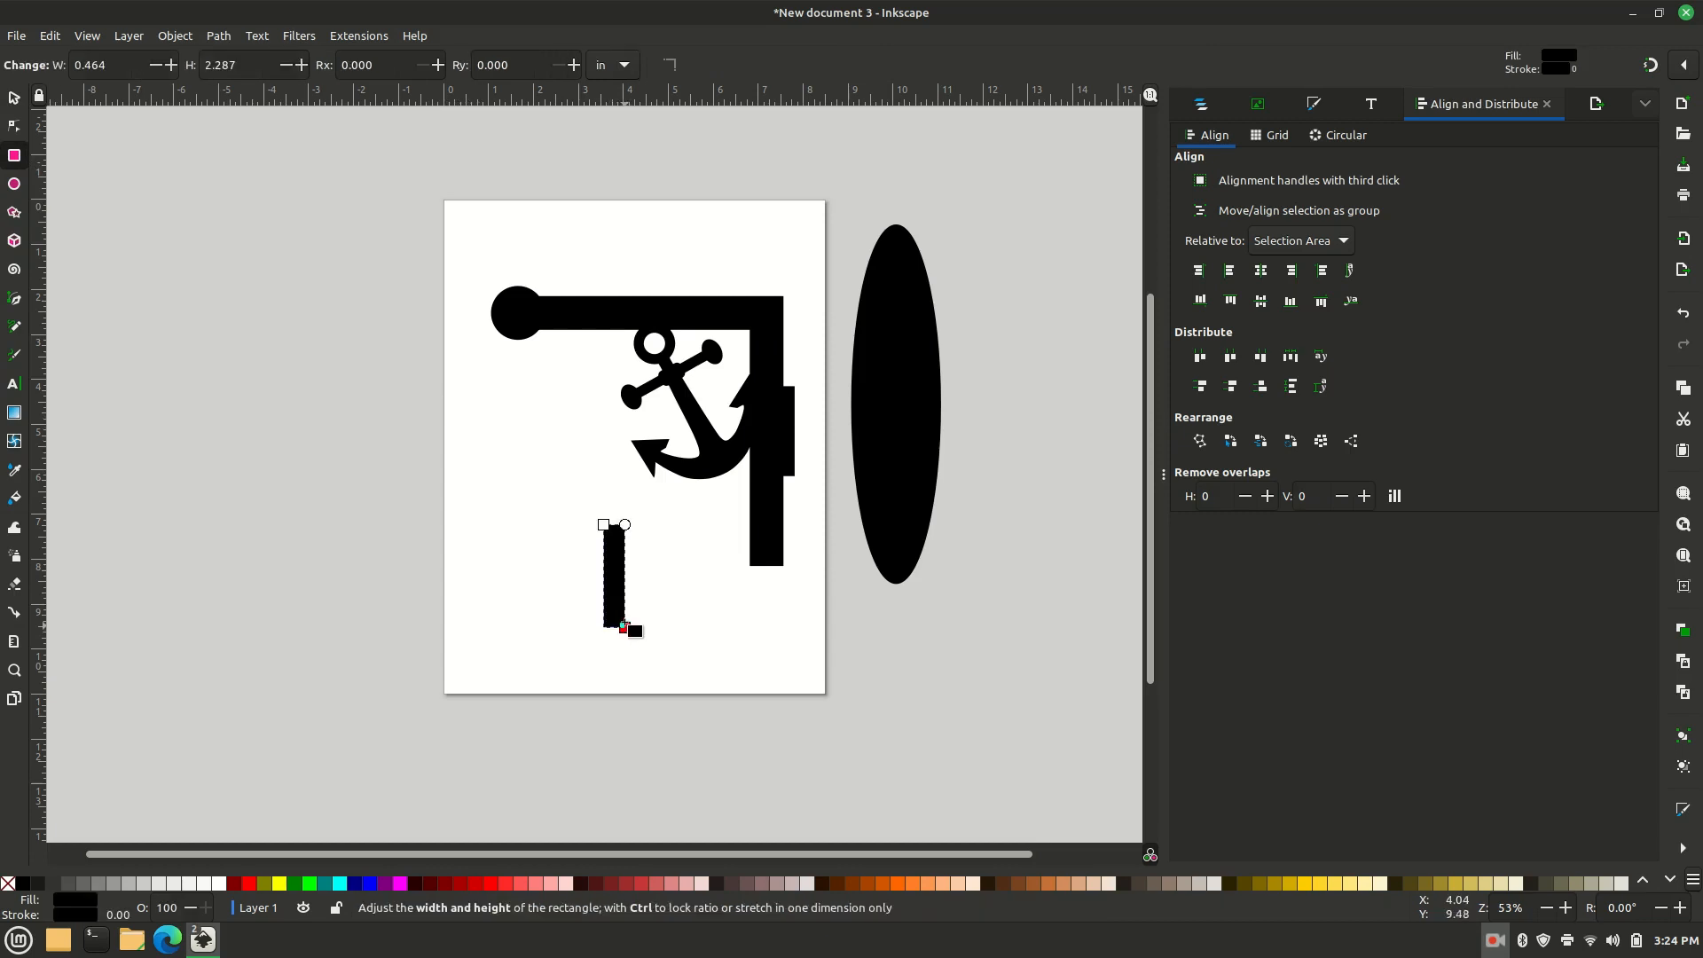
{"action": "left_click", "coordinate": [15, 98]}
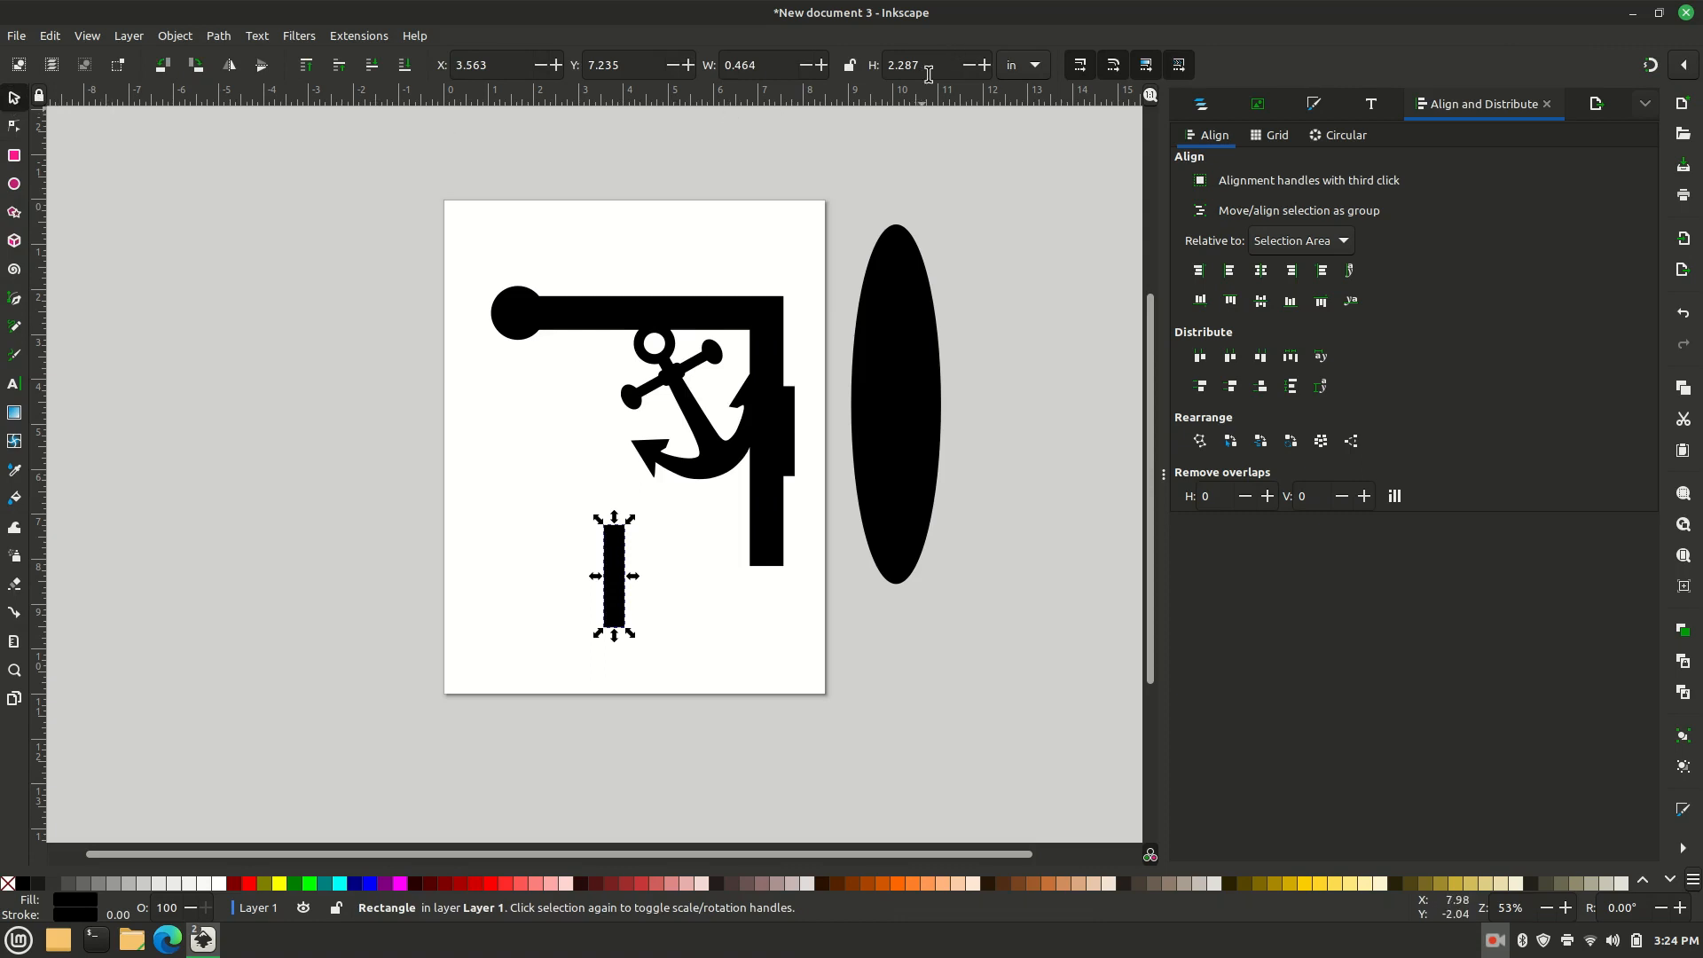
{"action": "left_click_drag", "start_coordinate": [928, 65], "coordinate": [887, 62]}
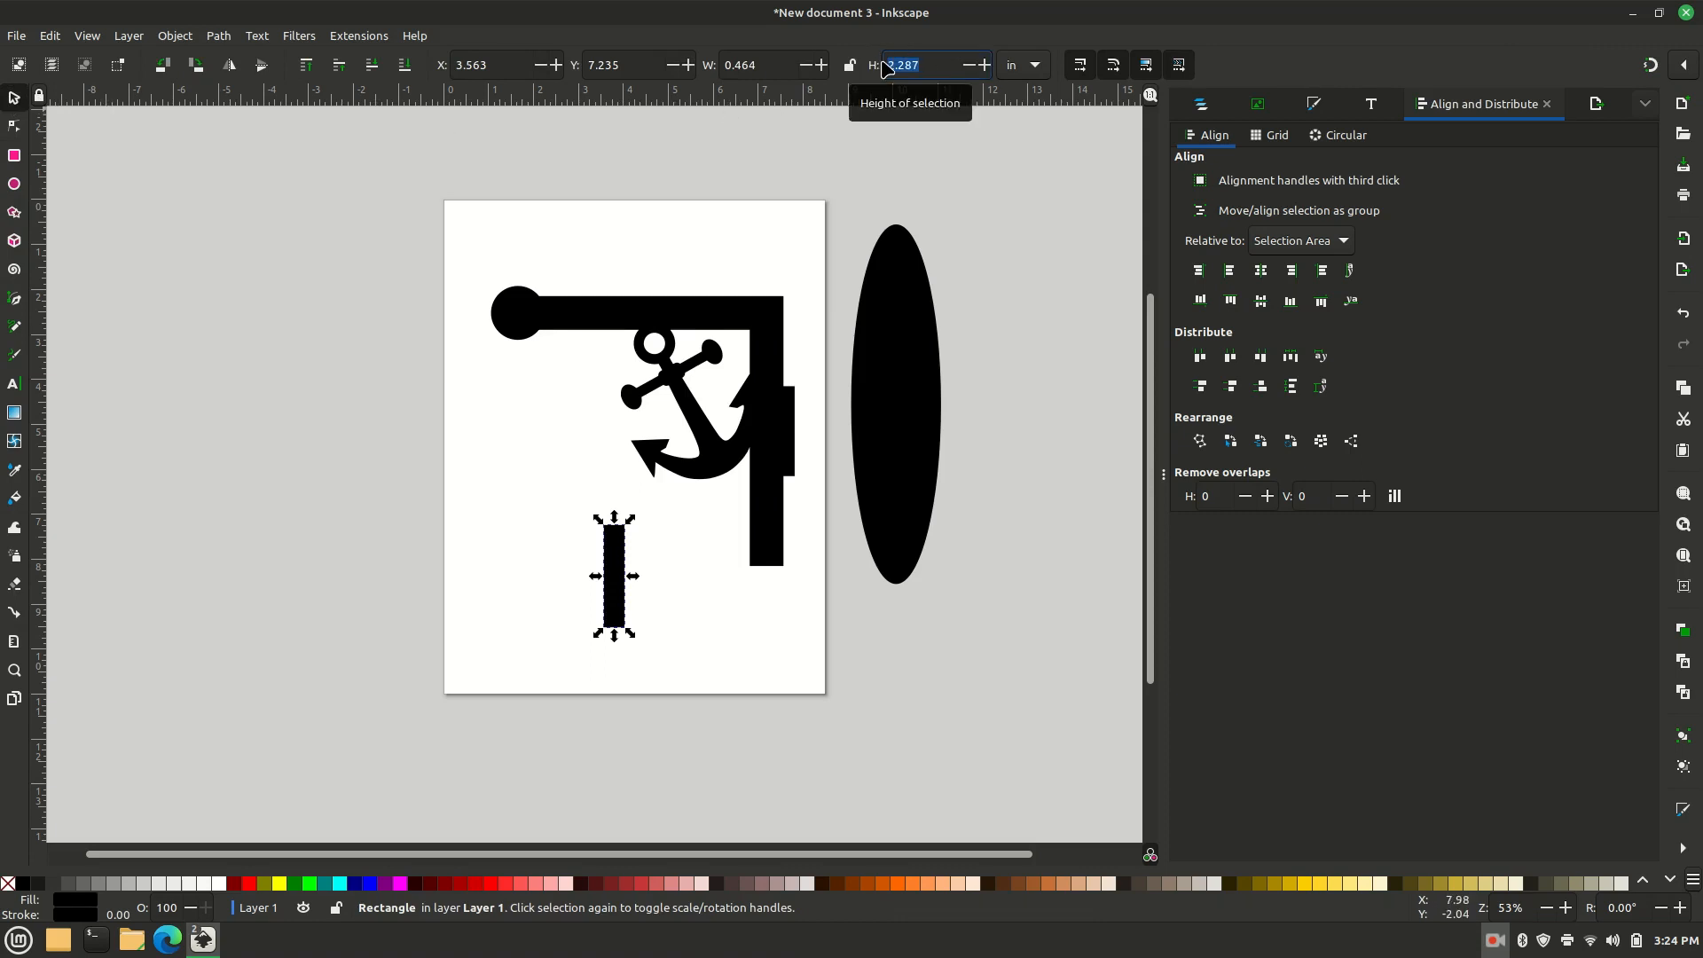
{"action": "type", "text": "2"}
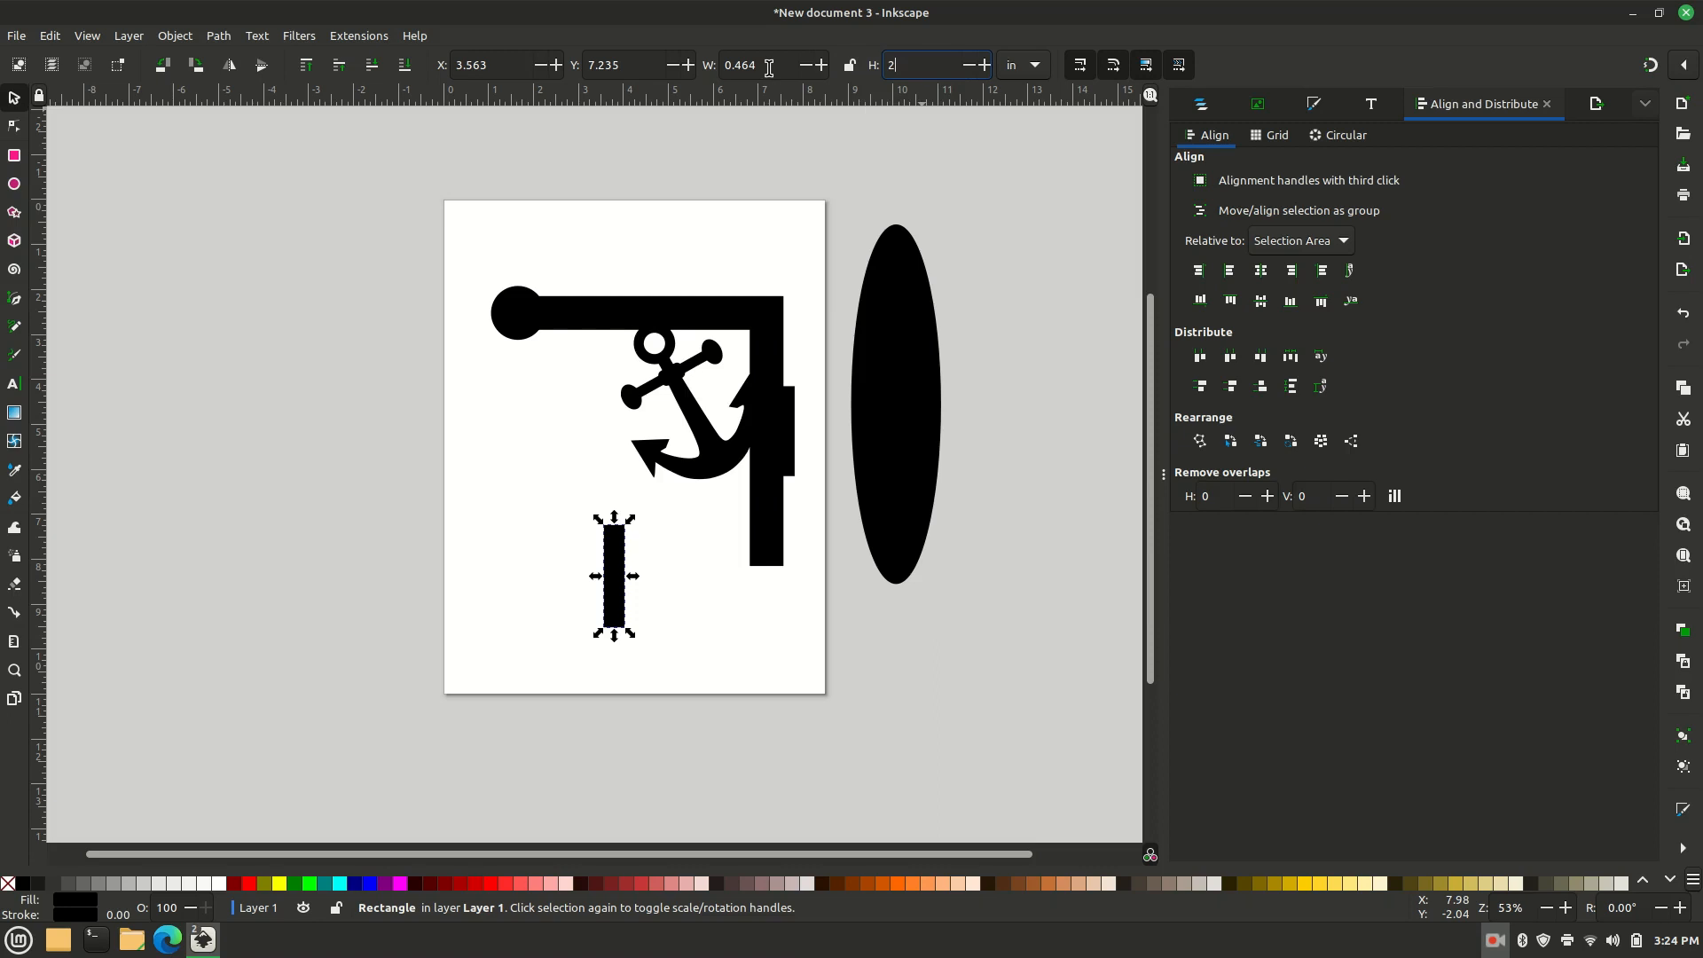
{"action": "left_click_drag", "start_coordinate": [768, 67], "coordinate": [738, 64]}
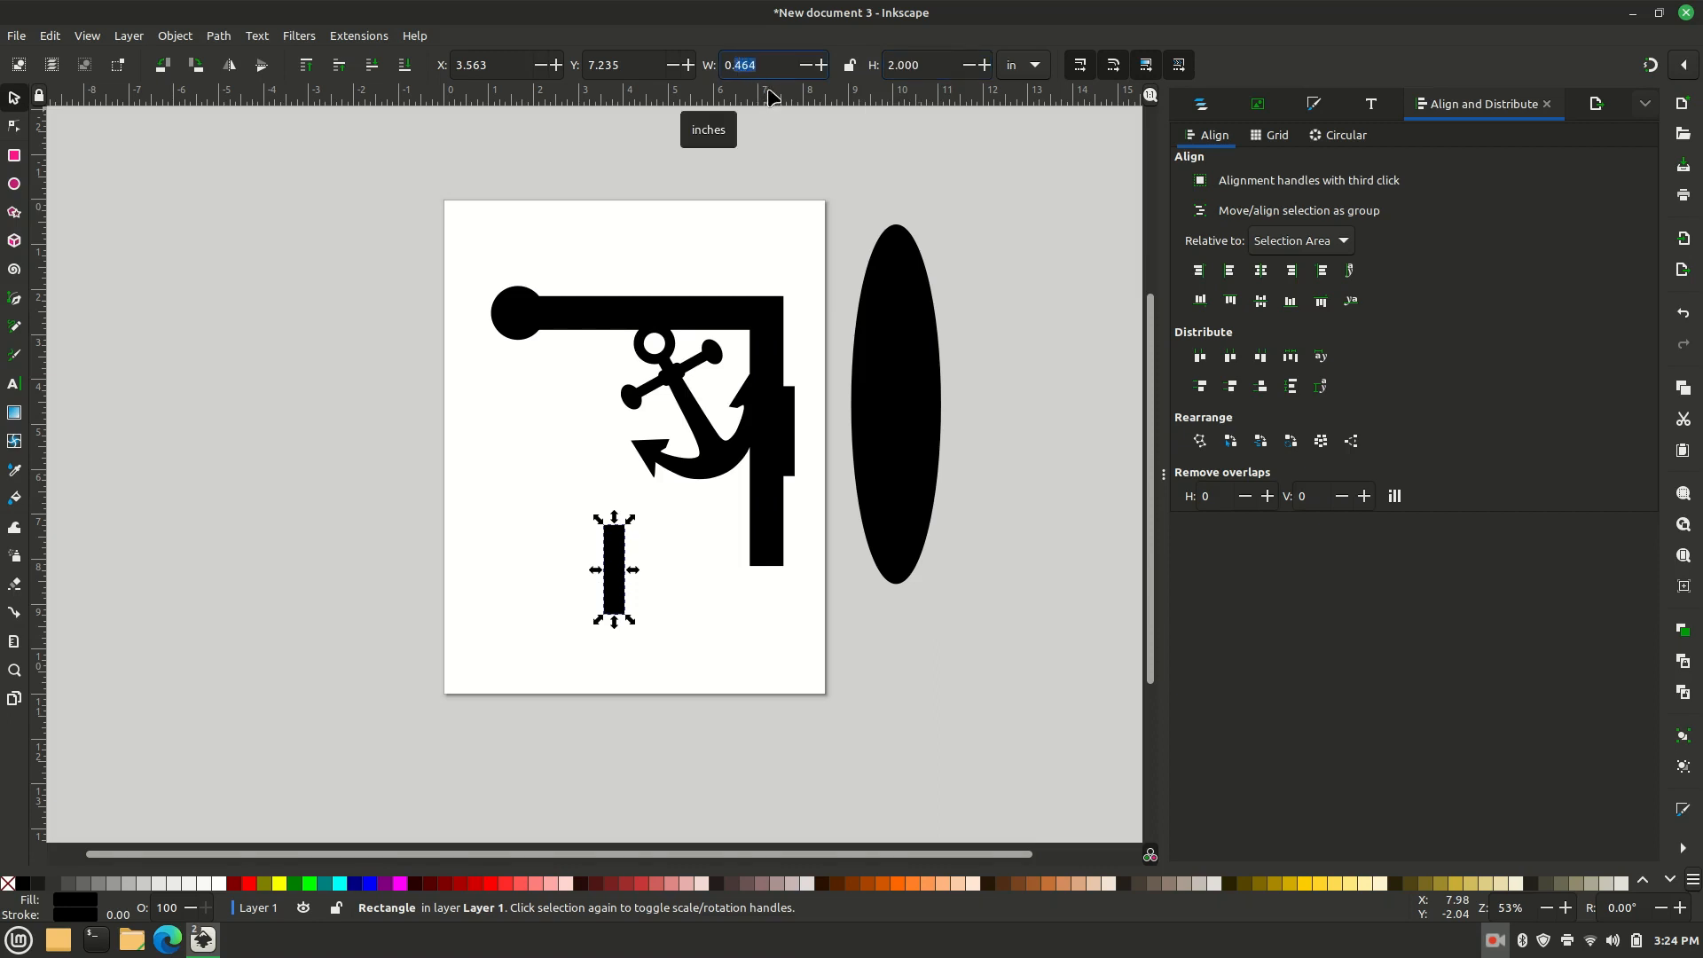
{"action": "type", "text": "2"}
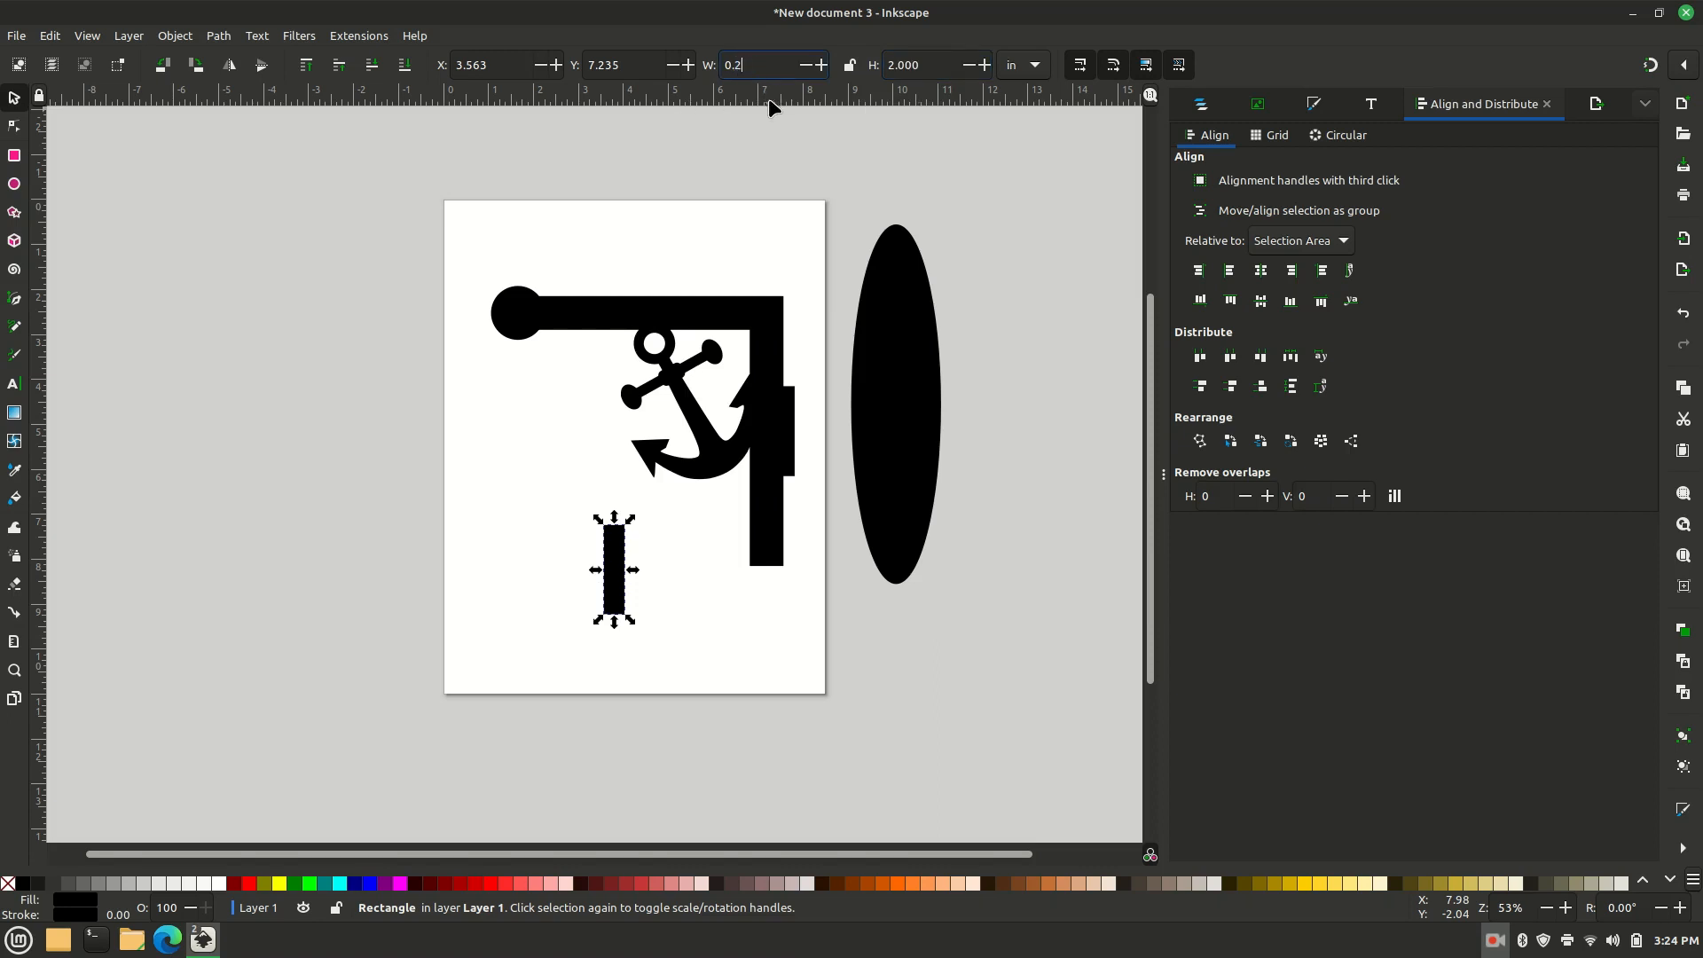
{"action": "type", "text": "8"}
{"action": "key", "text": "BackSpace"}
{"action": "type", "text": "5"}
{"action": "left_click", "coordinate": [766, 141]}
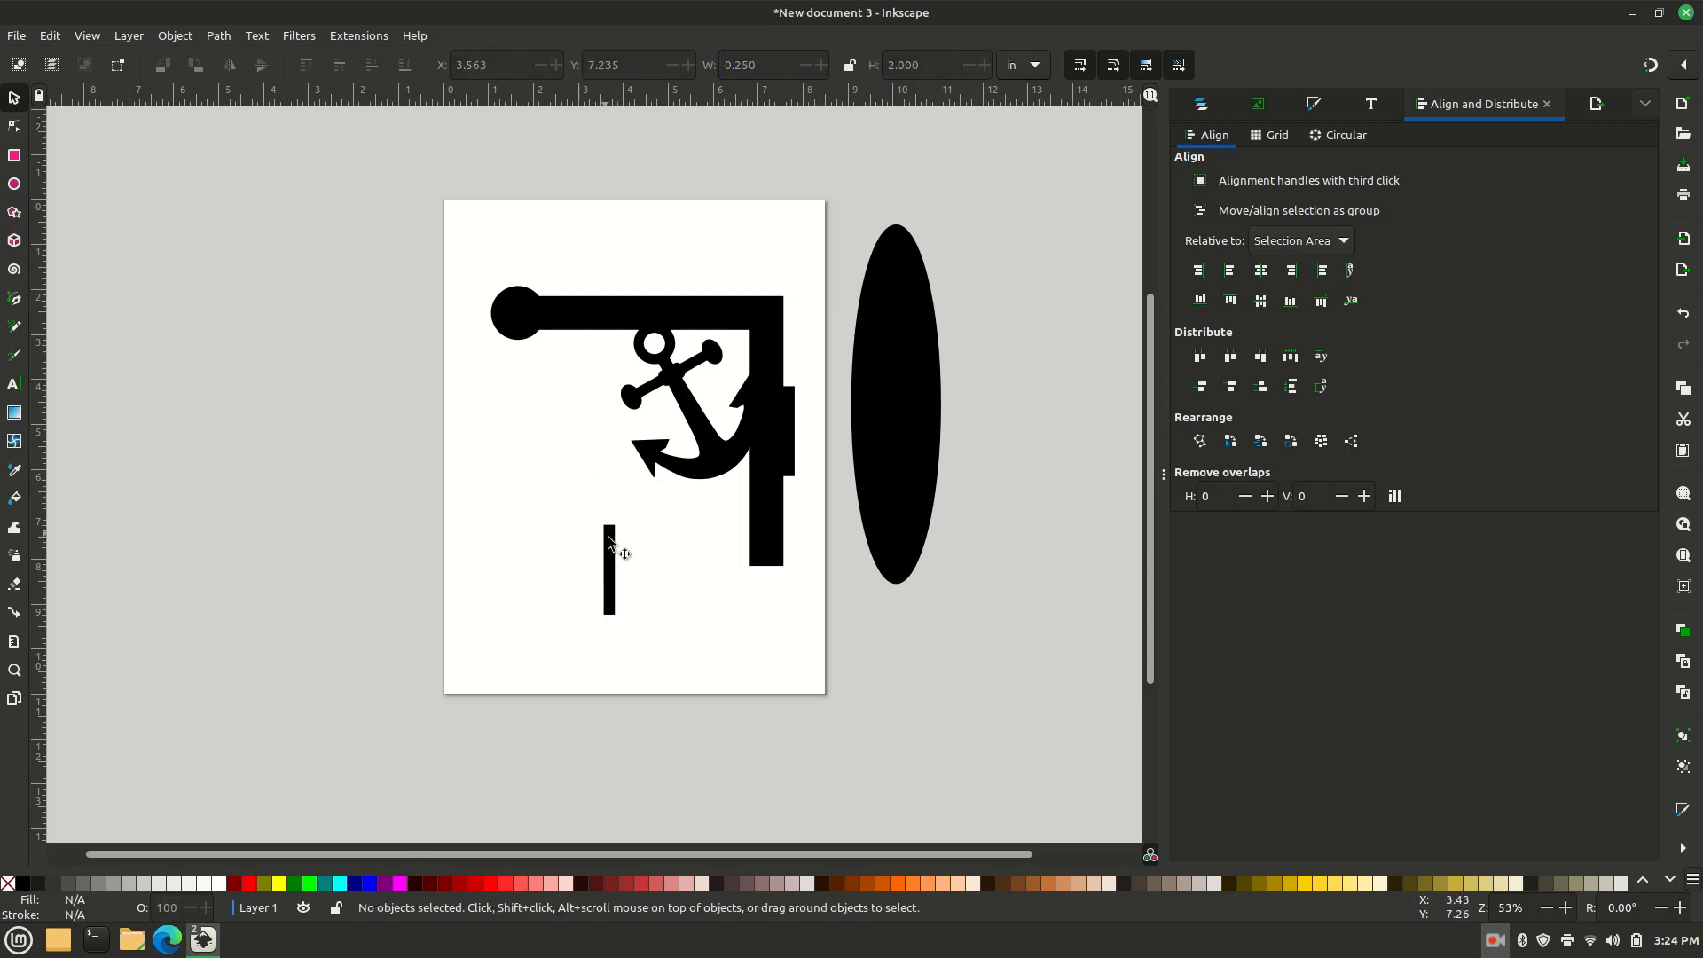
Step: Fill the narrow rectangle with red and move it onto the middle of the ellipse
{"action": "left_click_drag", "start_coordinate": [610, 561], "coordinate": [894, 643]}
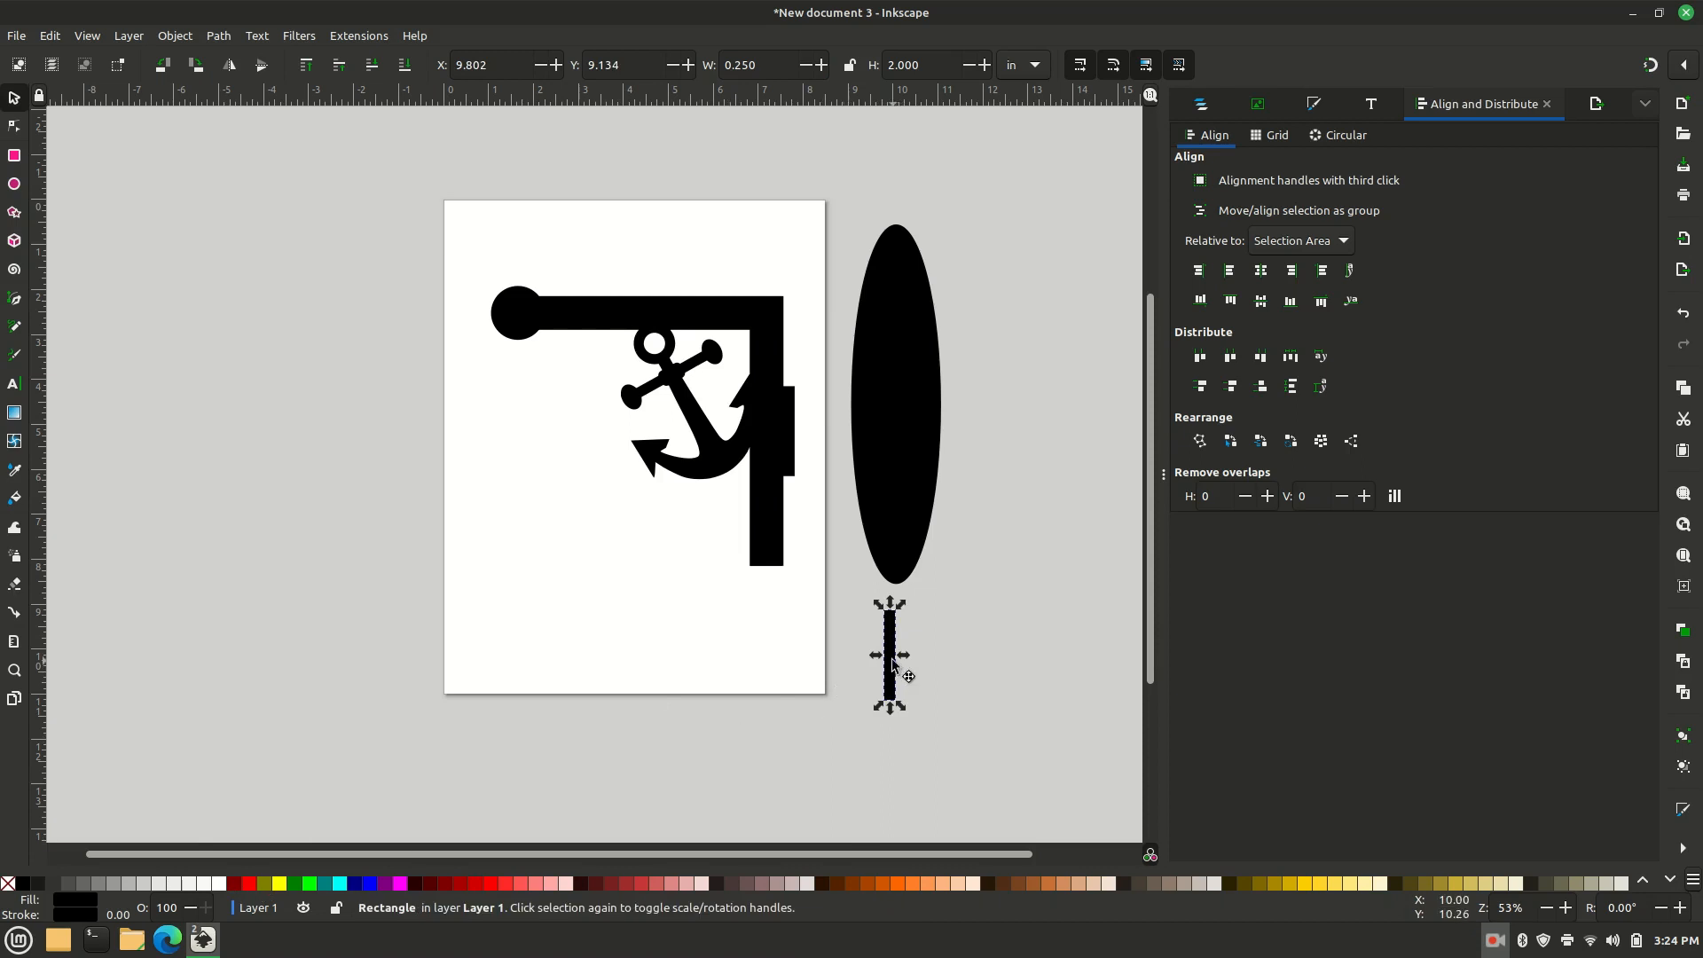
{"action": "mouse_move", "coordinate": [892, 663]}
{"action": "left_mouse_down"}
{"action": "mouse_move", "coordinate": [901, 389]}
{"action": "mouse_move", "coordinate": [897, 671]}
{"action": "left_mouse_up"}
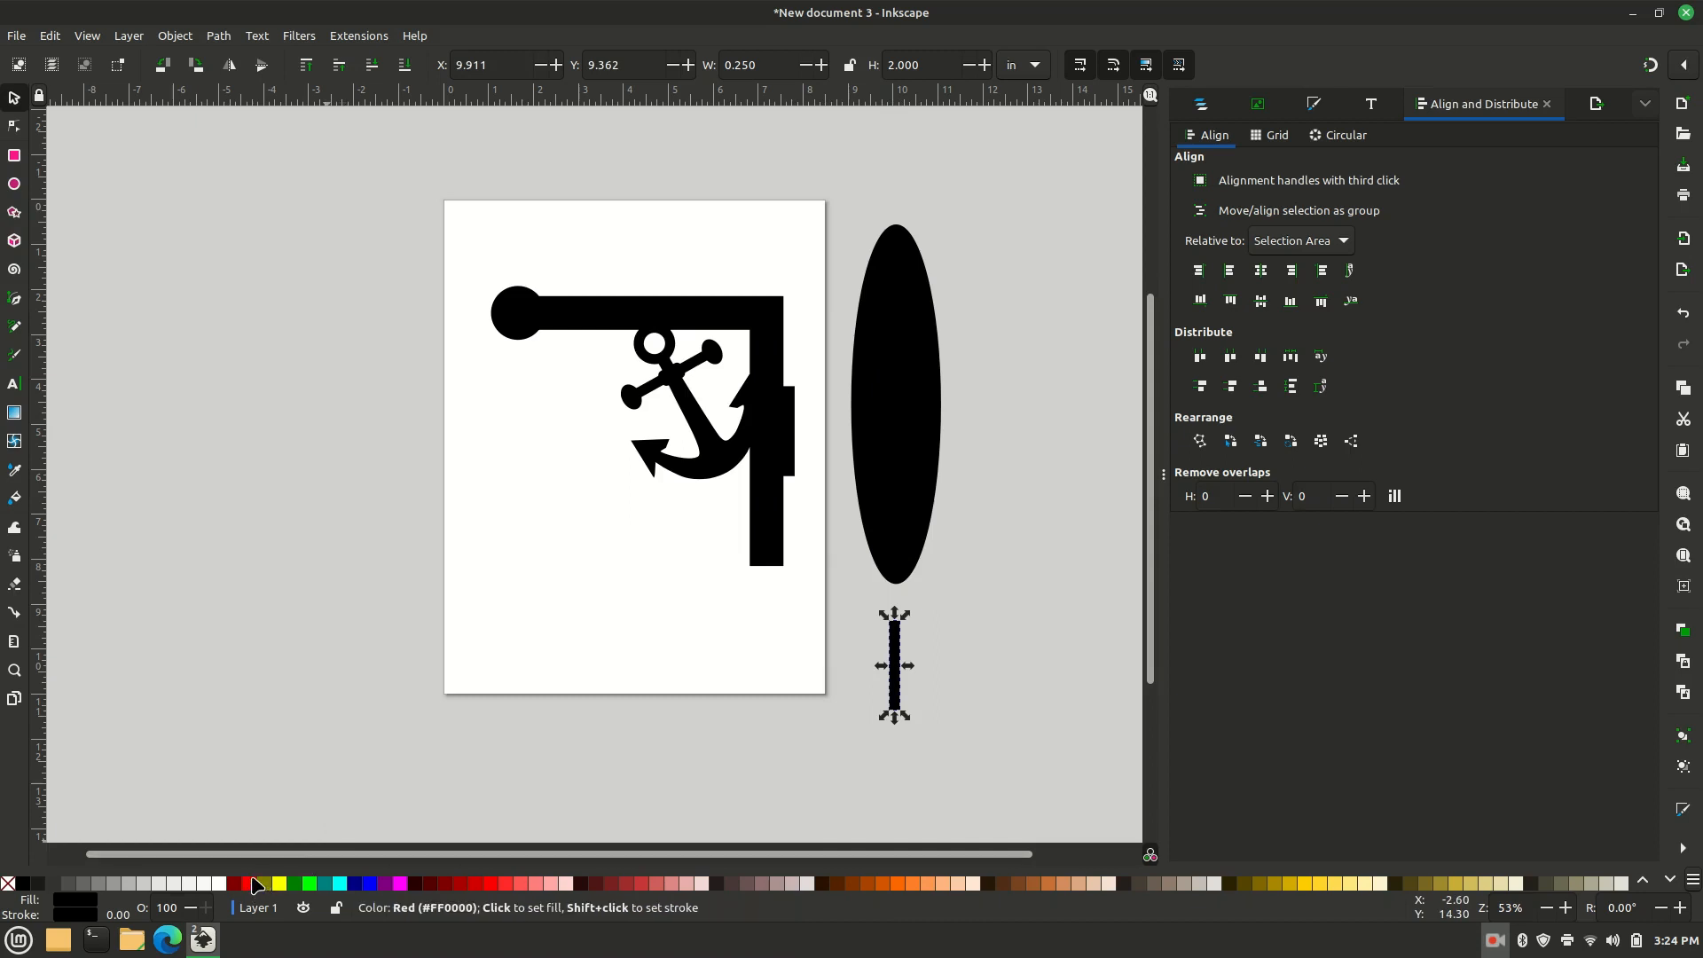
{"action": "left_click", "coordinate": [255, 884]}
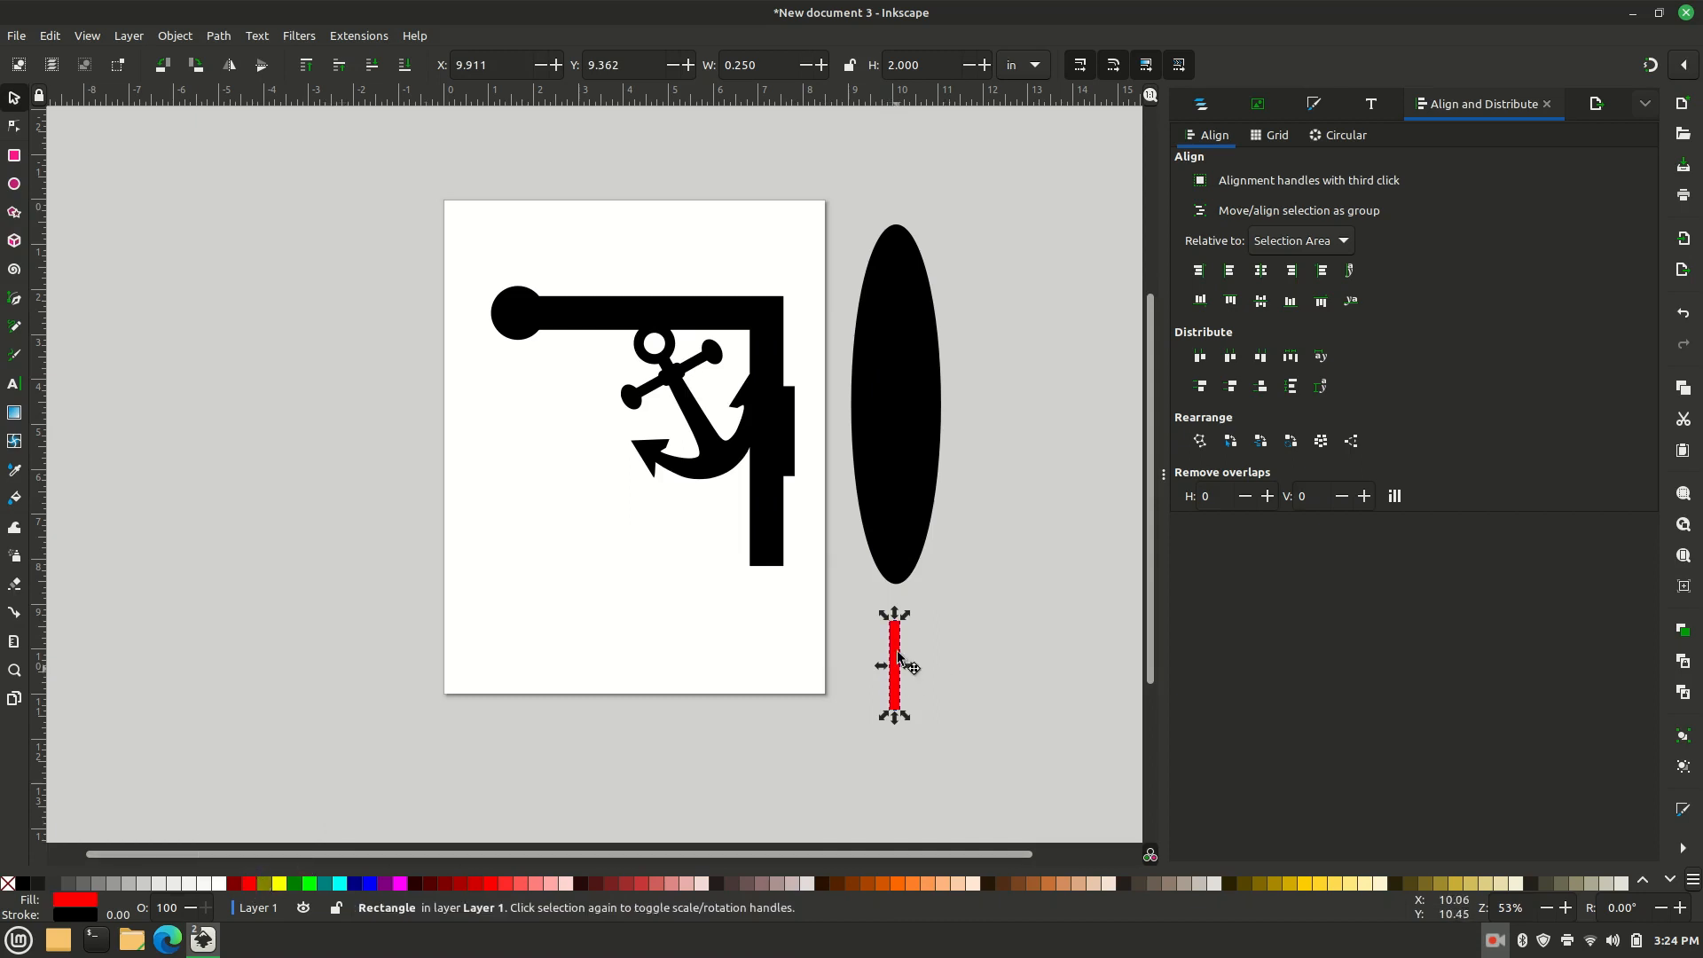
{"action": "left_click_drag", "start_coordinate": [897, 658], "coordinate": [894, 408]}
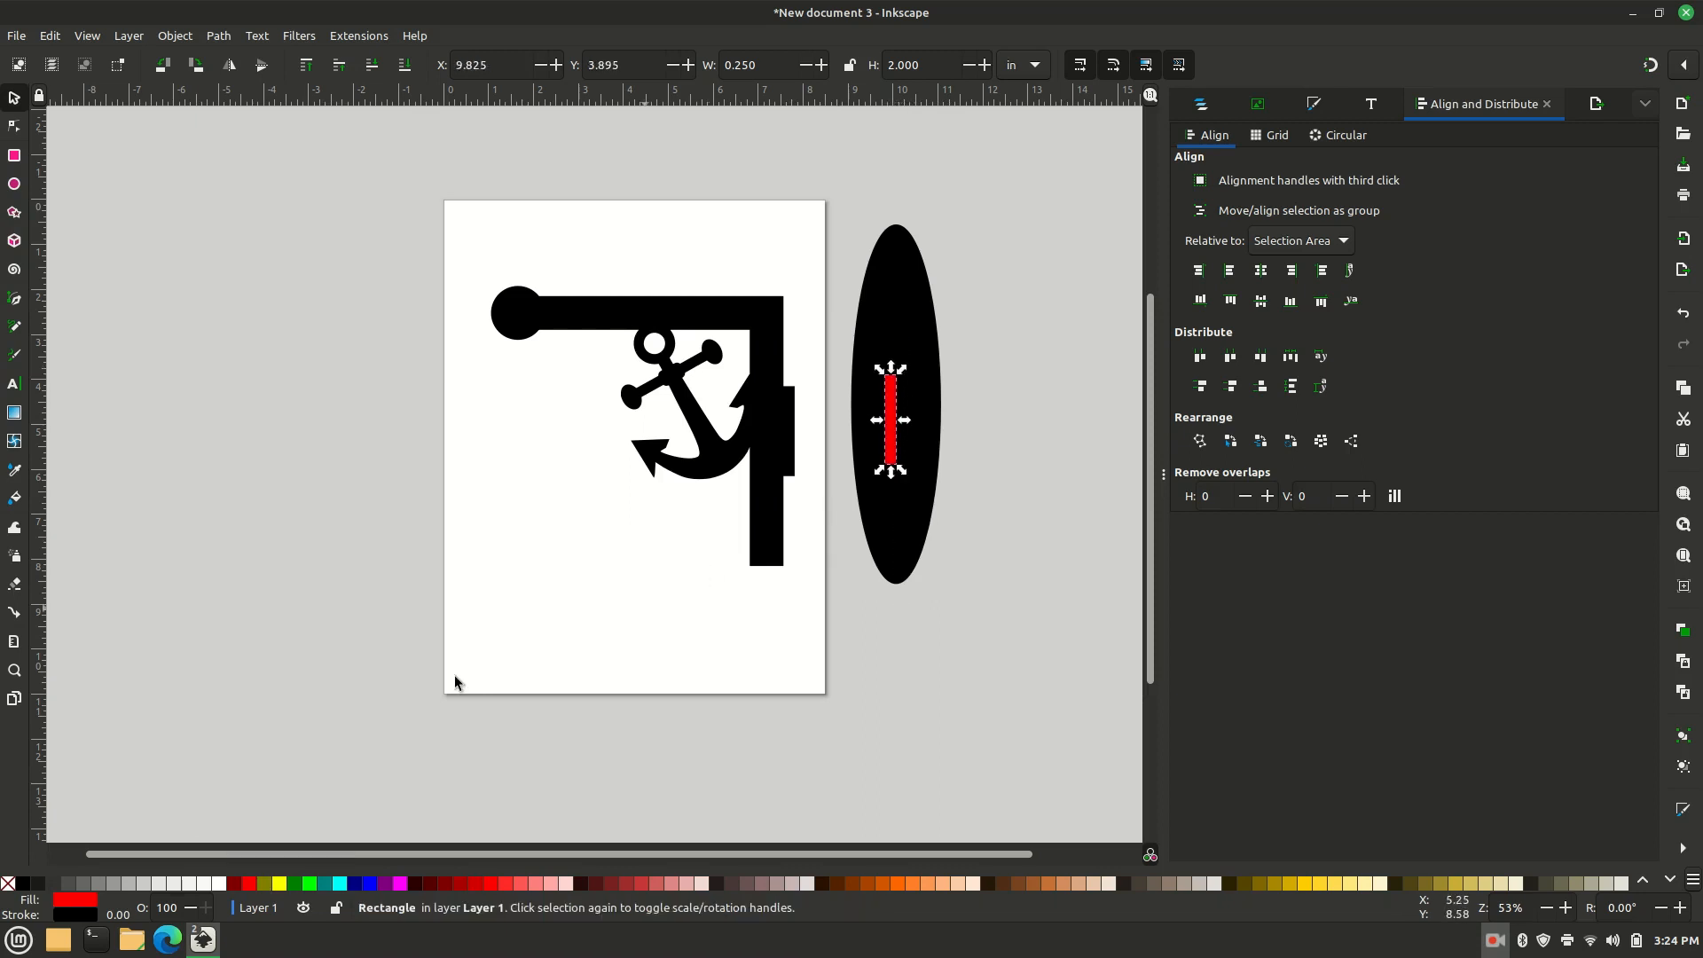
Step: Center the red rectangle and the ellipse on each other both horizontally and vertically
{"action": "left_click", "coordinate": [931, 405], "text": "shift"}
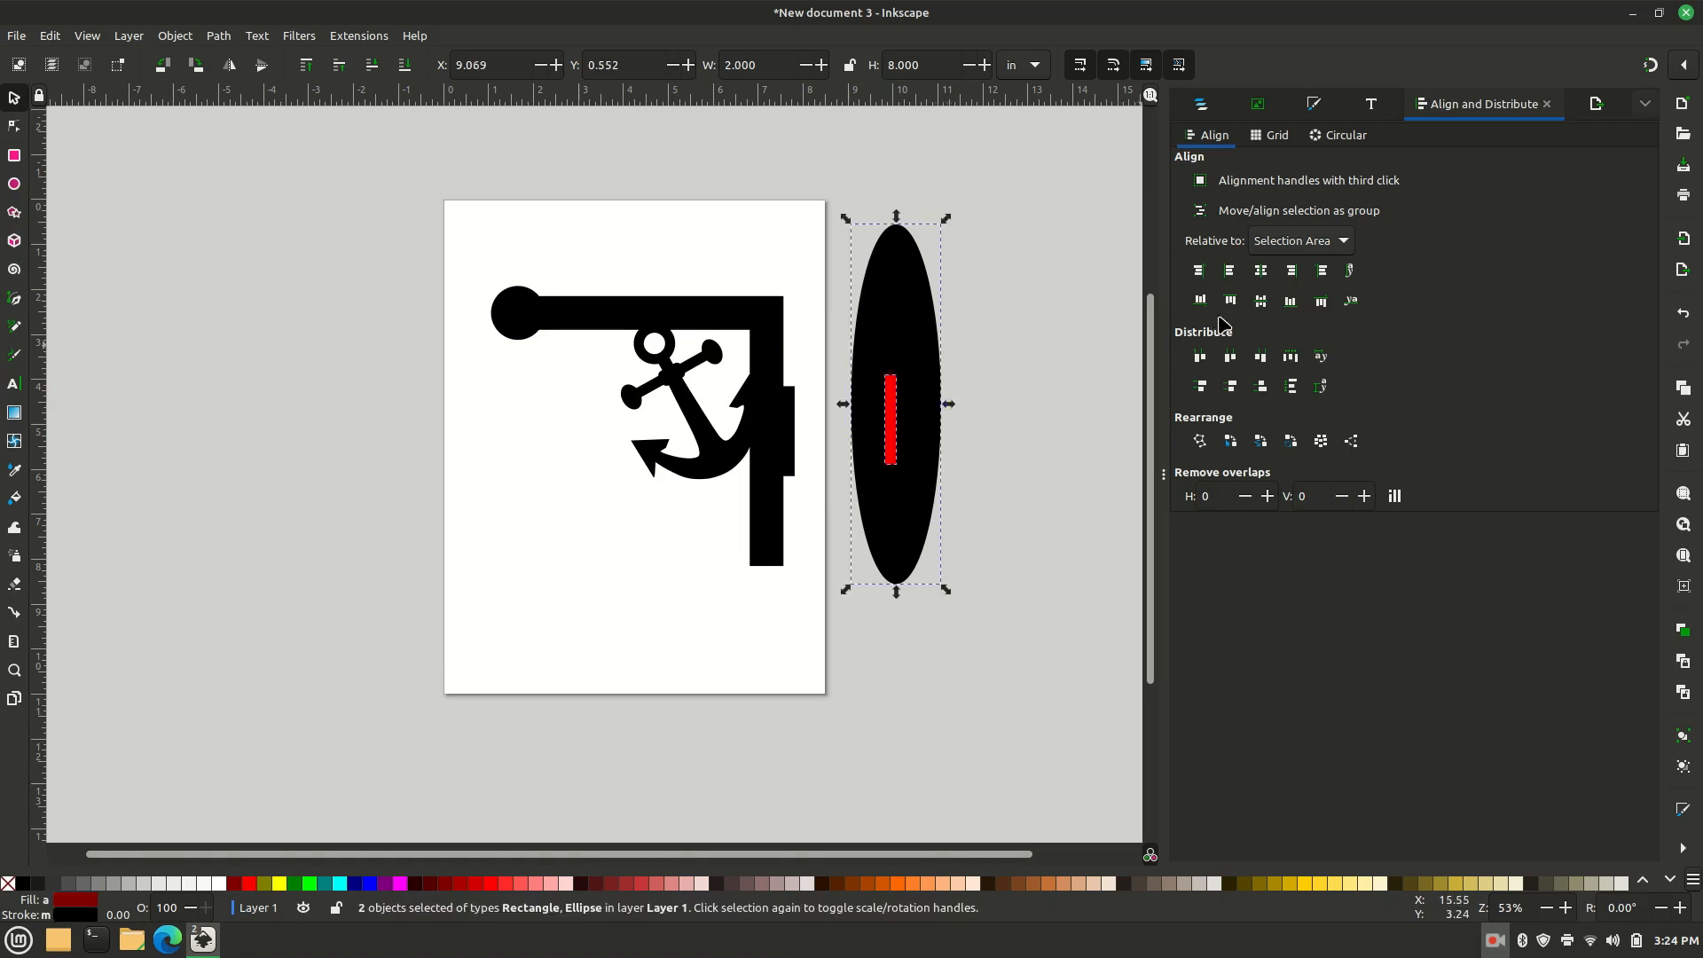
{"action": "left_click", "coordinate": [1261, 302]}
{"action": "left_click", "coordinate": [1261, 273]}
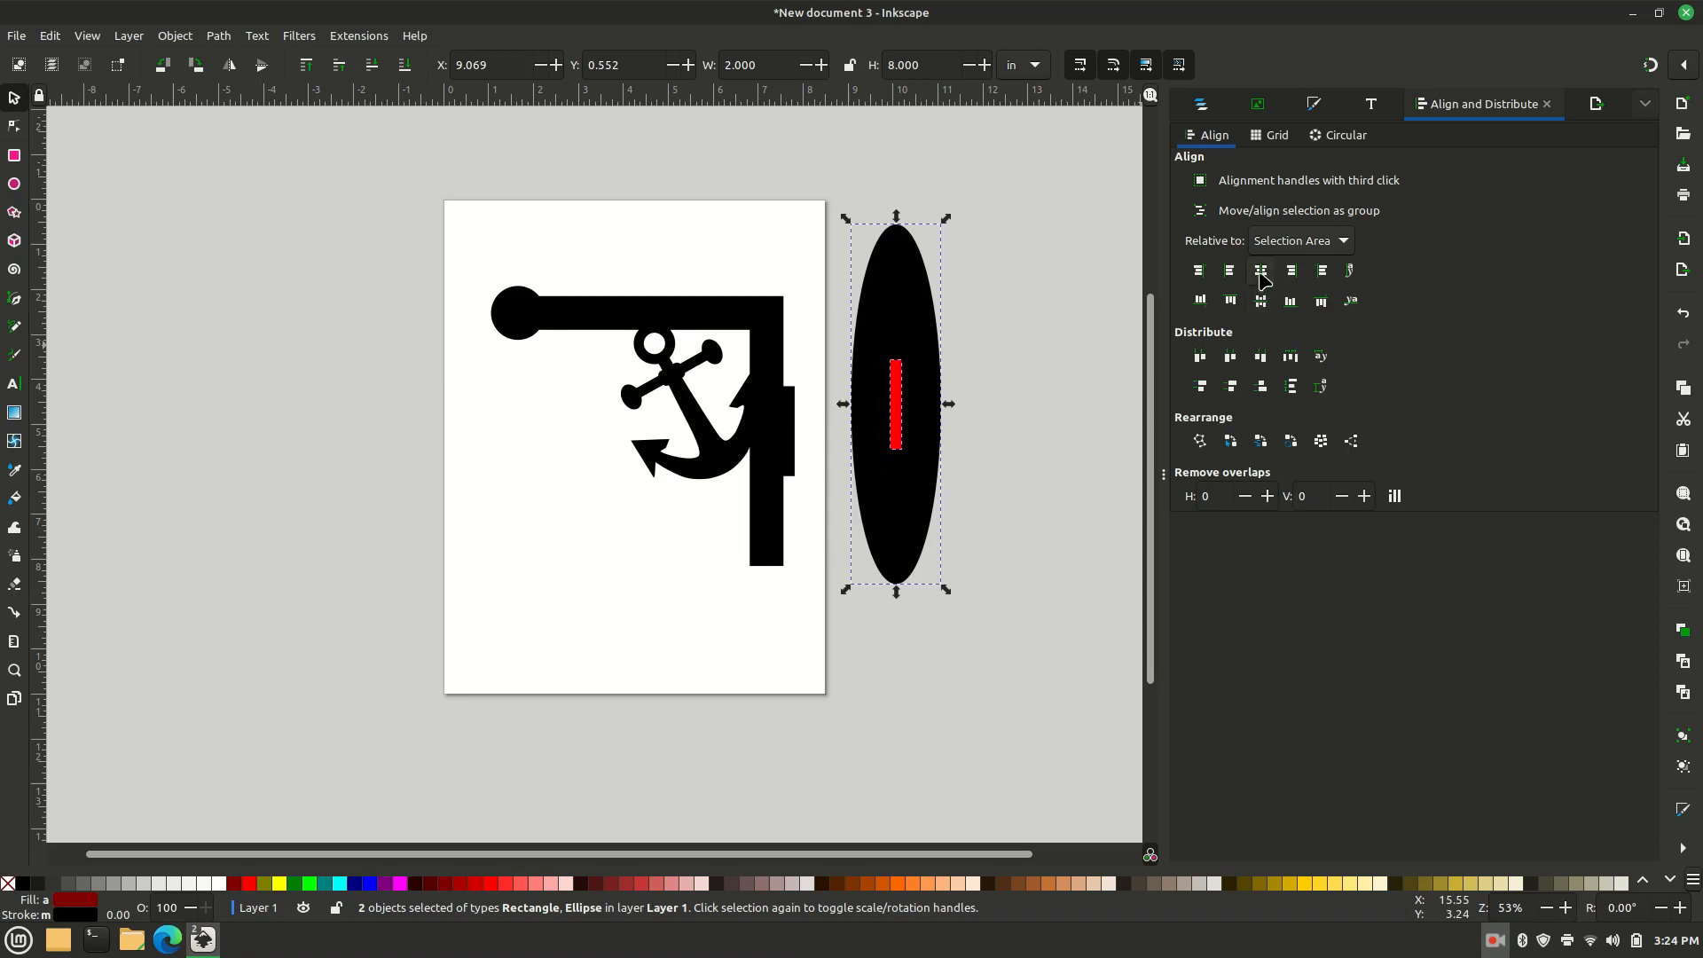
{"action": "left_click", "coordinate": [1063, 419]}
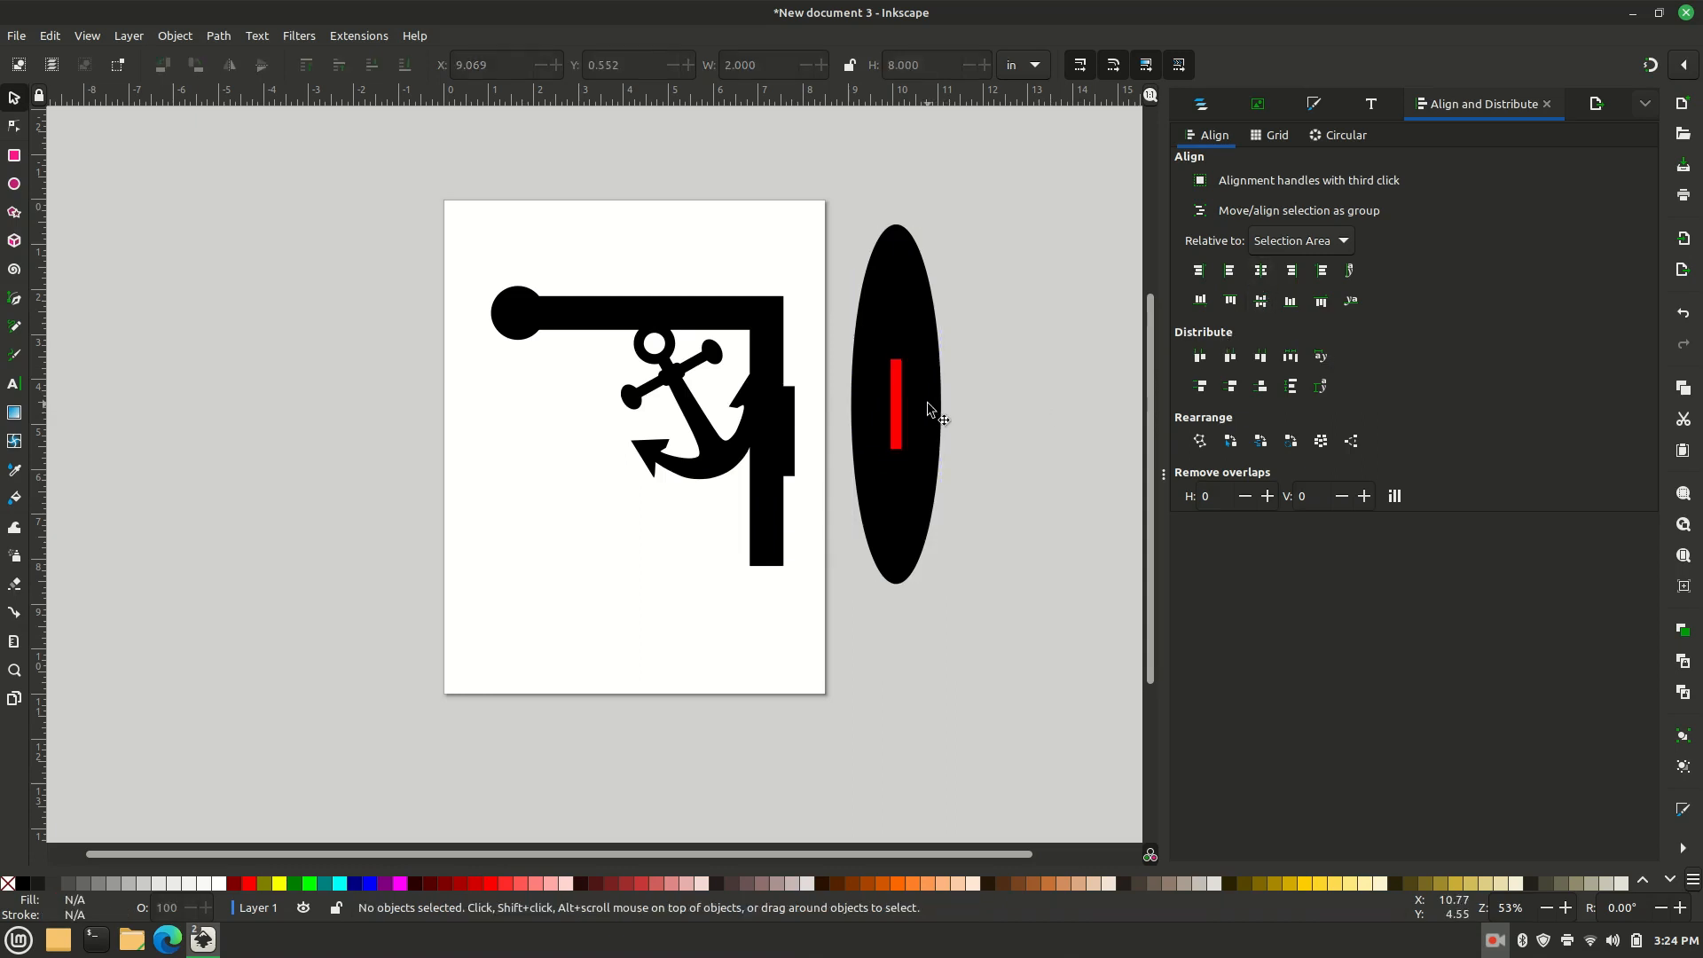
Step: Cut the red rectangle out of the ellipse with Difference to form the mounting slot
{"action": "left_click", "coordinate": [893, 408]}
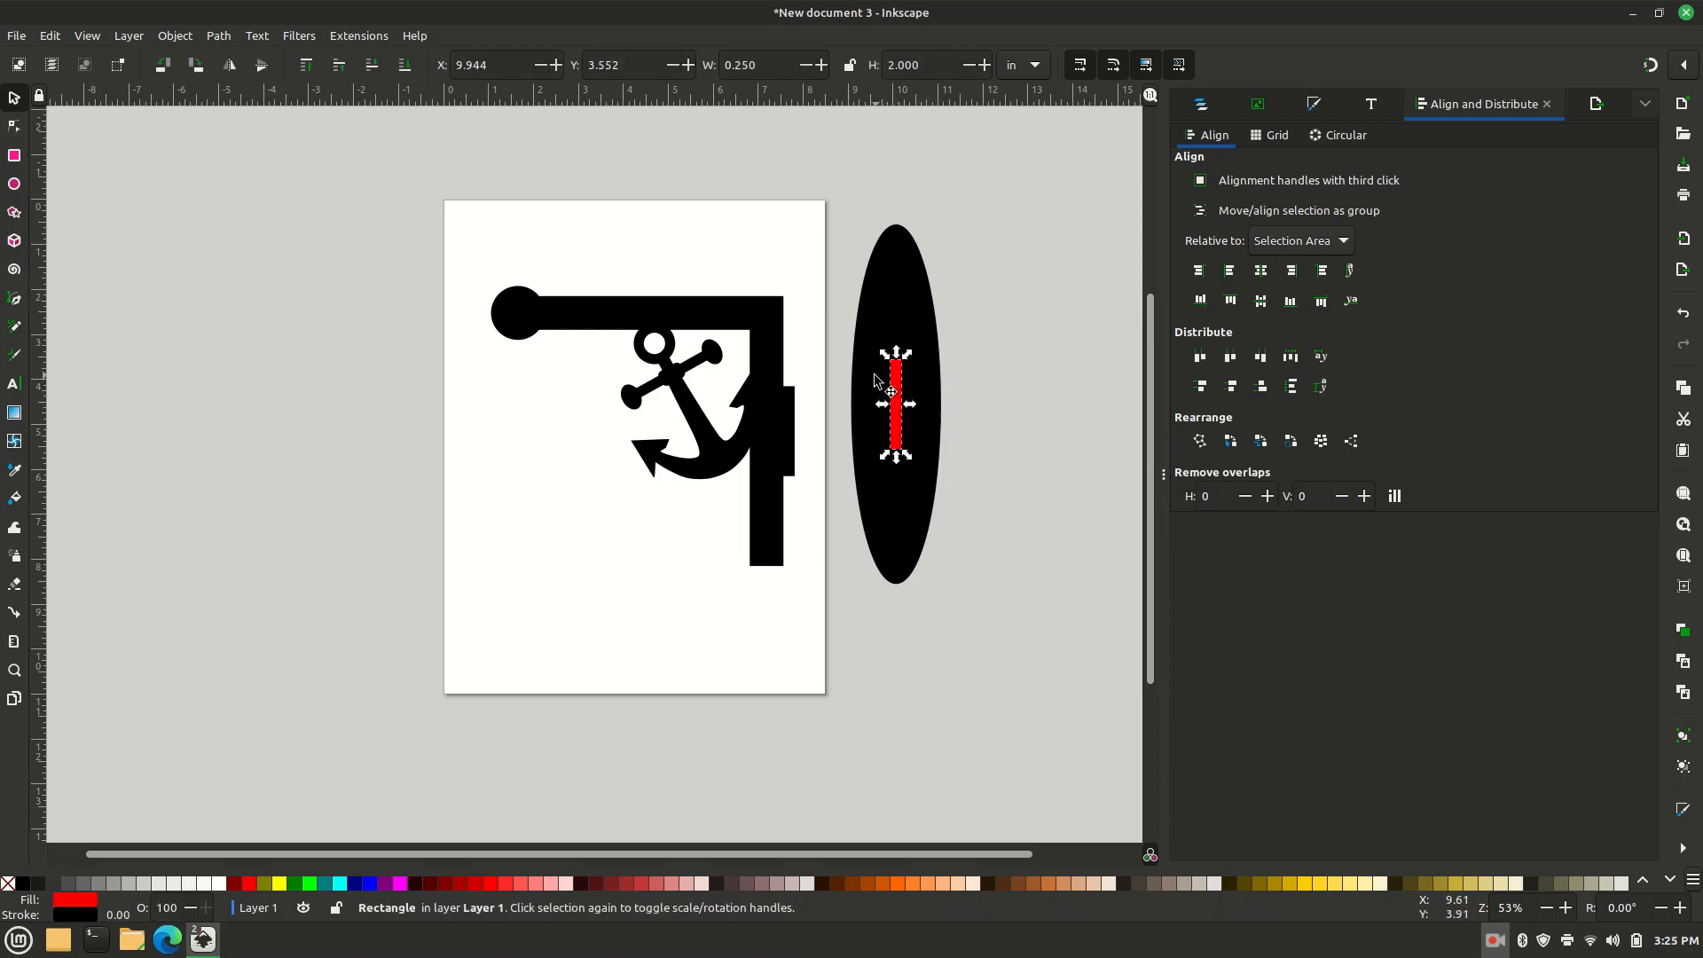
{"action": "left_click", "coordinate": [881, 386], "text": "shift"}
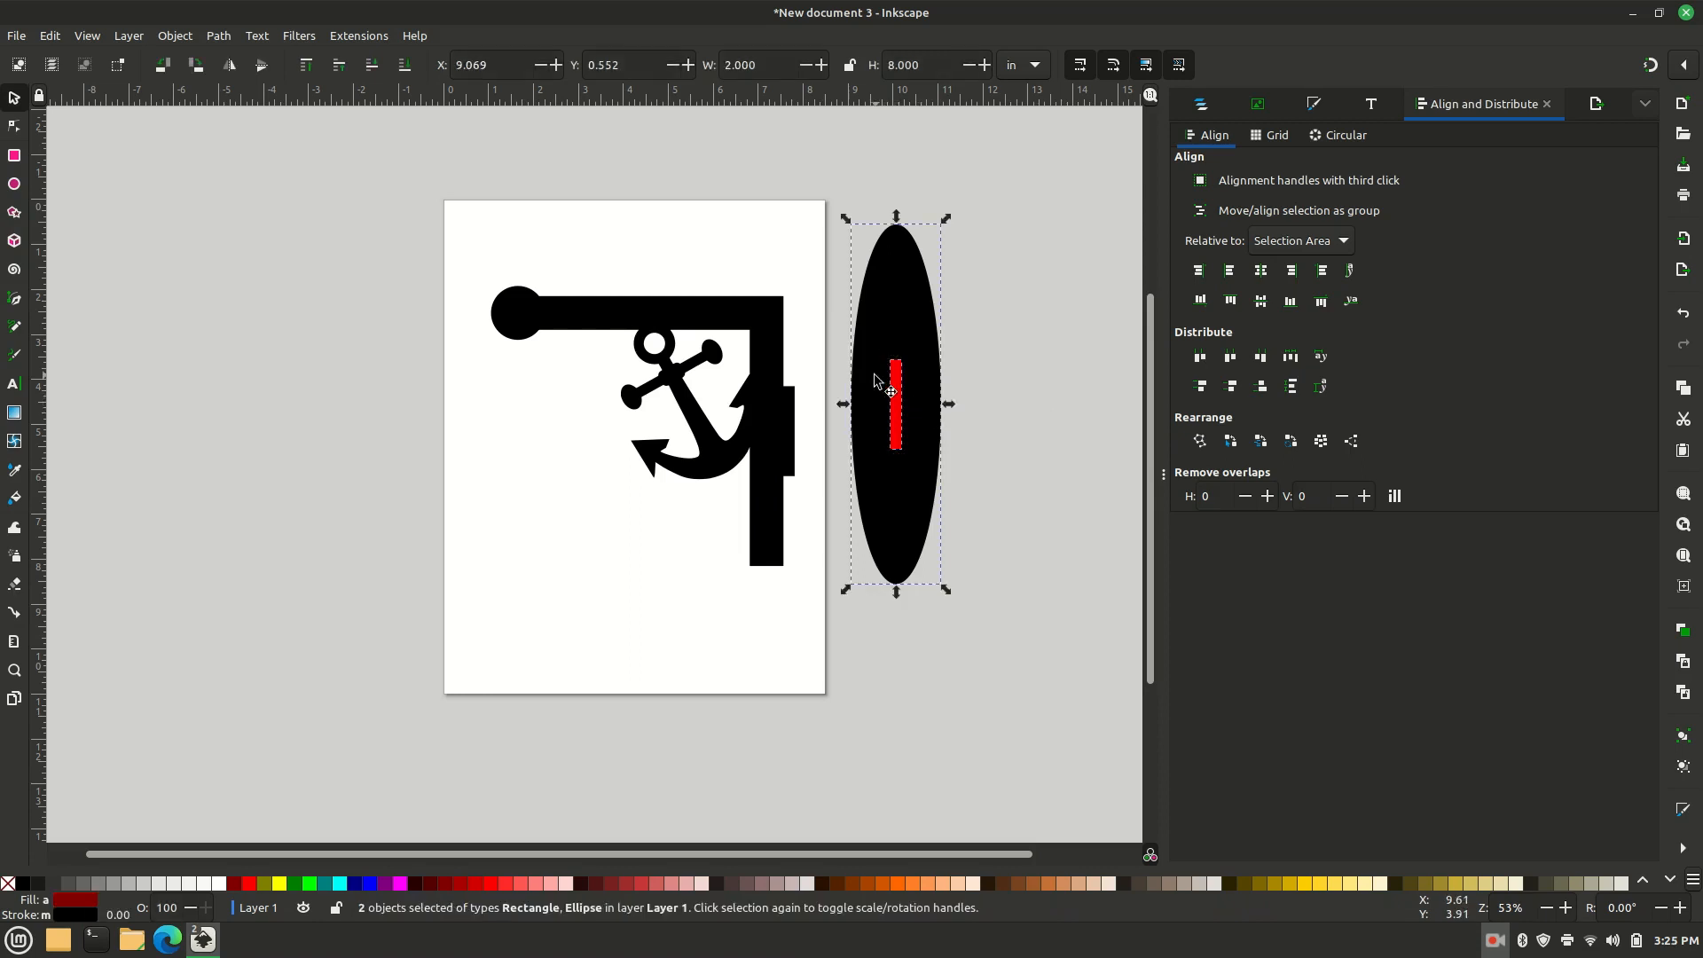
{"action": "left_click", "coordinate": [221, 37]}
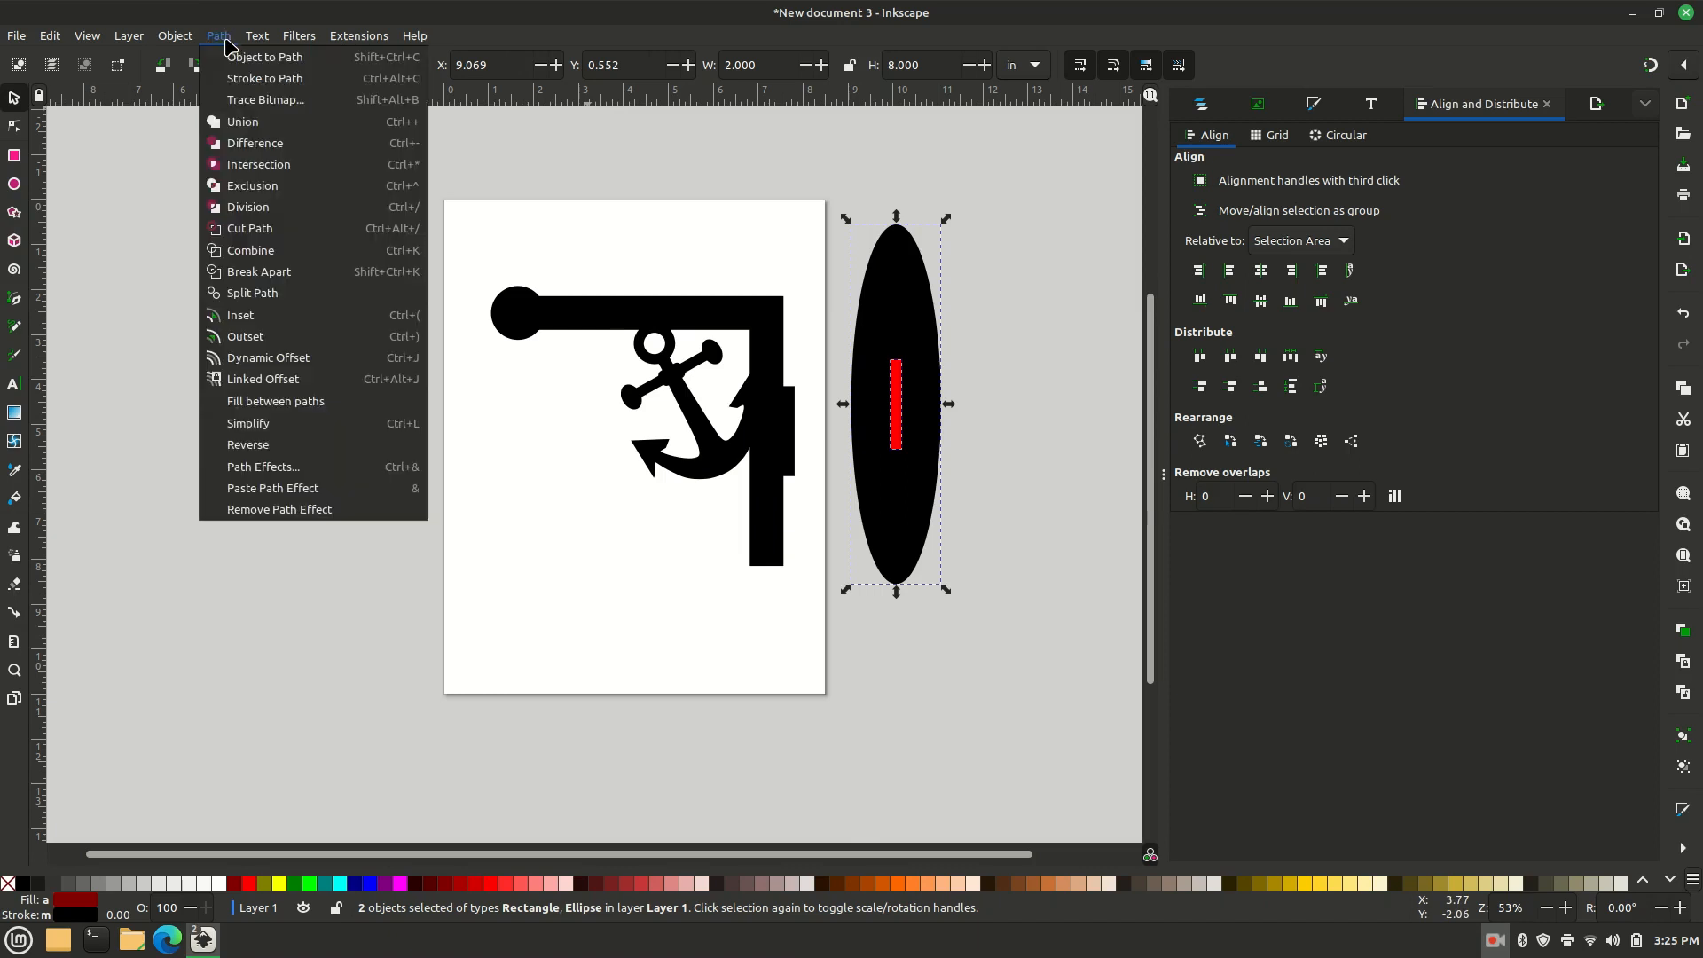
{"action": "left_click", "coordinate": [249, 144]}
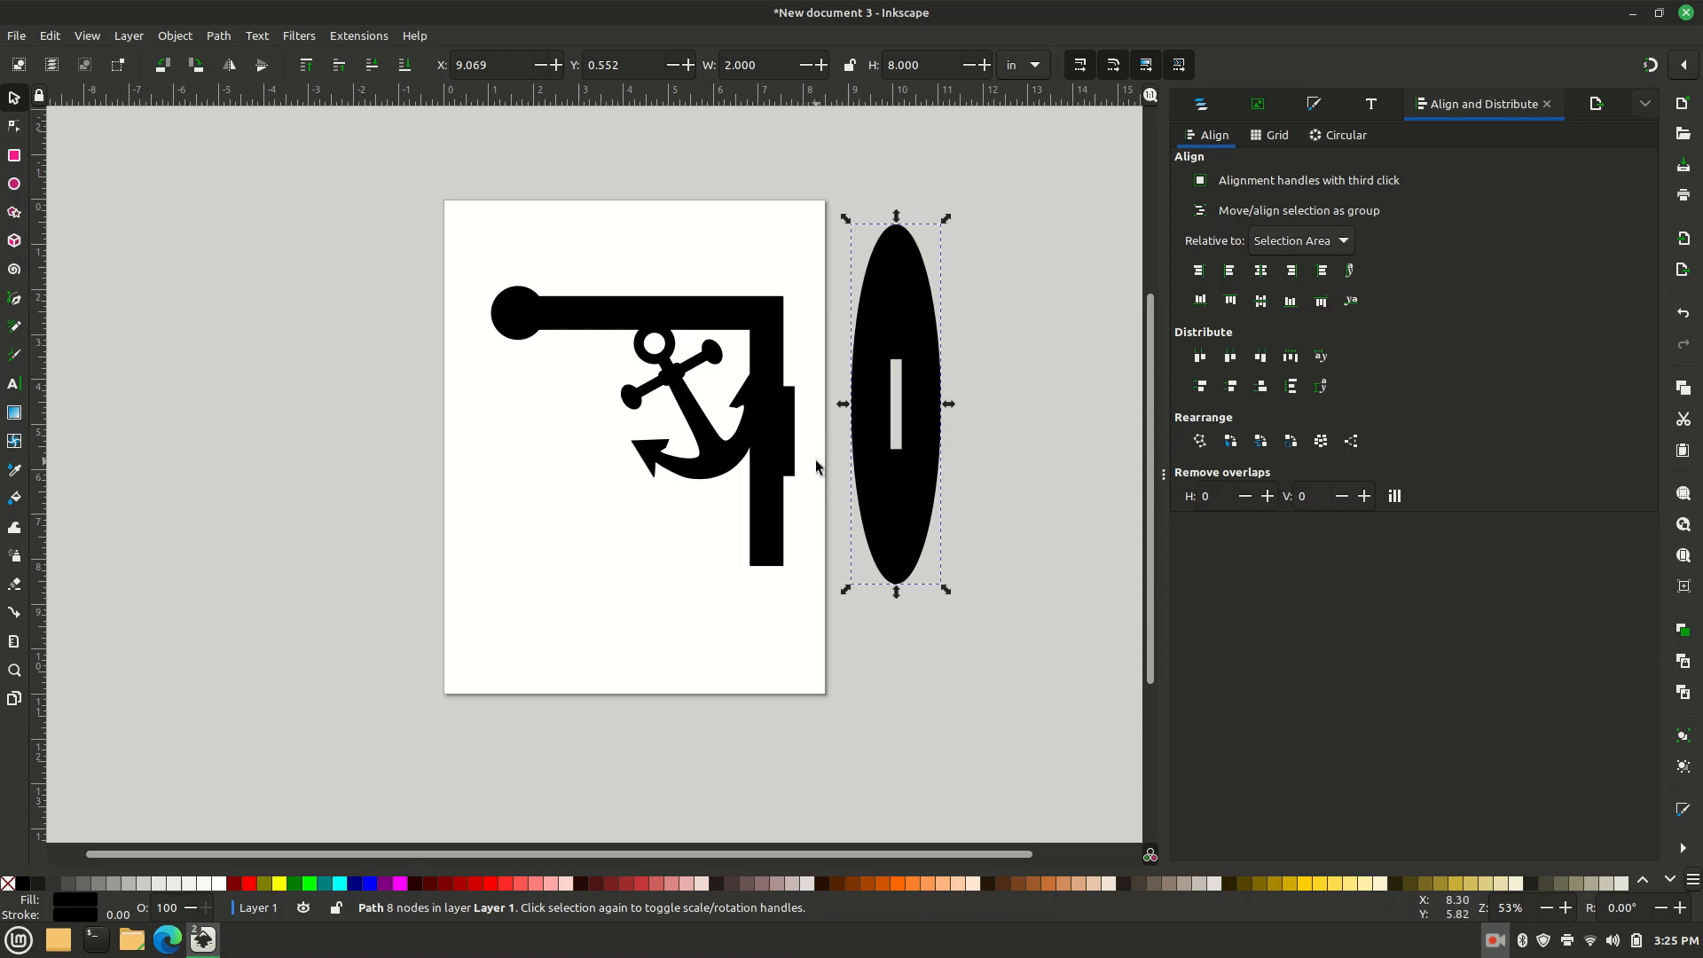
Step: Rotate the slotted ellipse counterclockwise to a diagonal and move it into the open space below the horizontal bar, clear of the hanger
{"action": "left_click", "coordinate": [873, 493]}
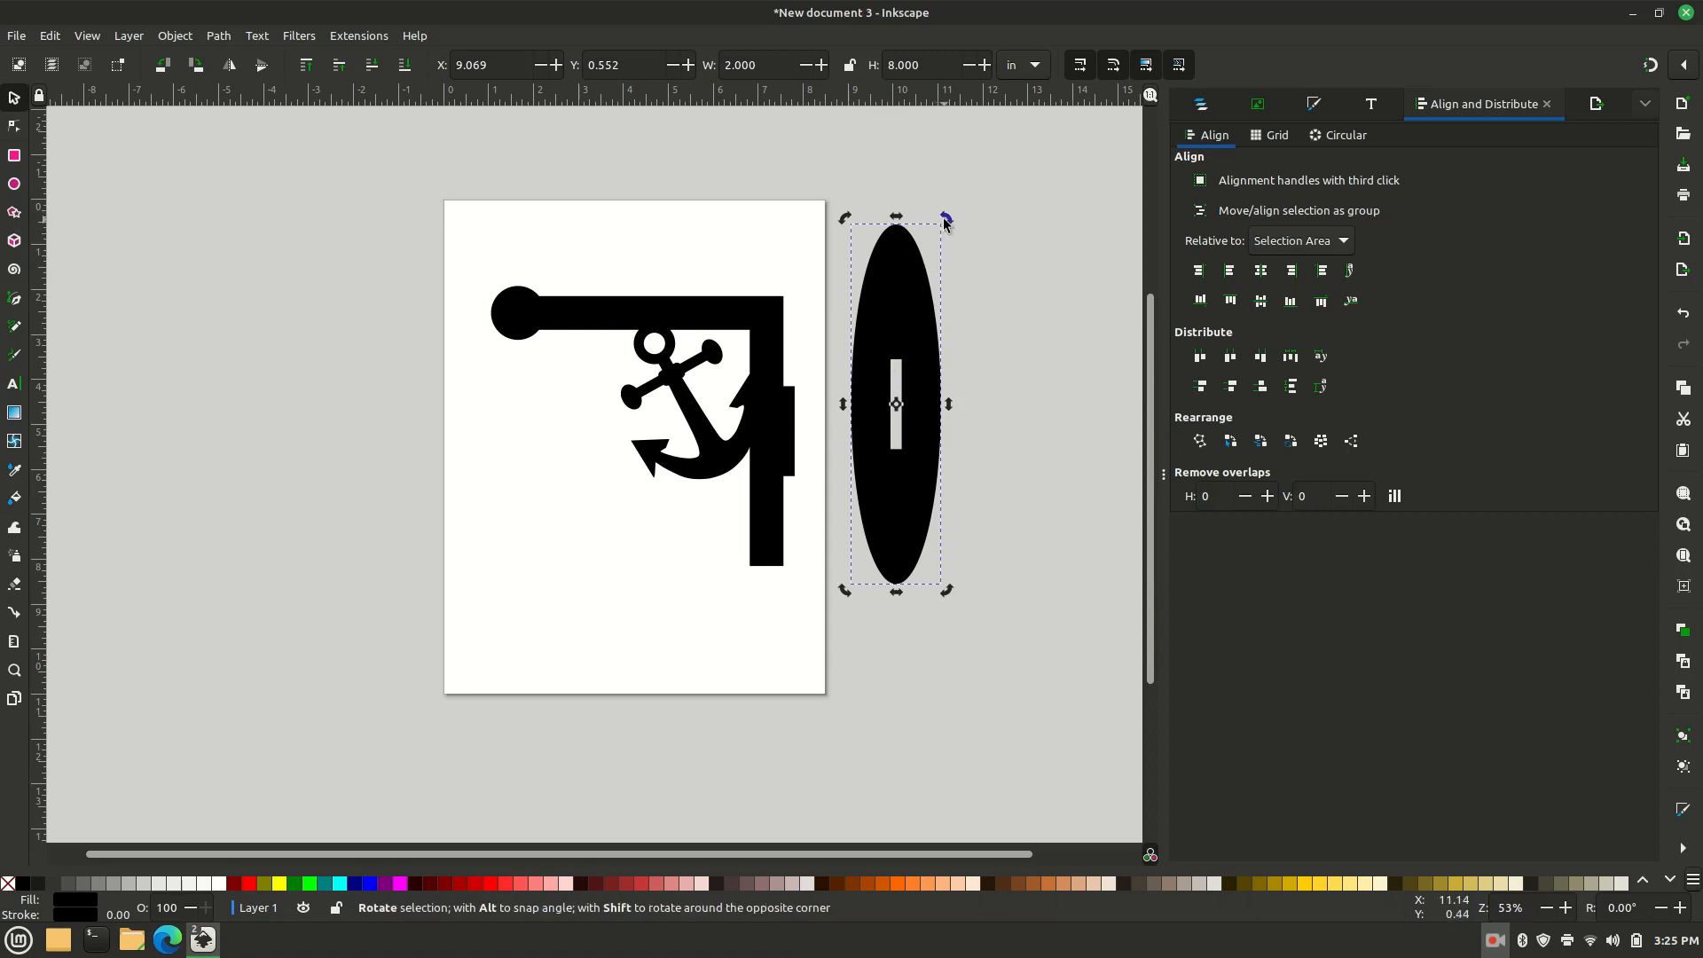
{"action": "left_click_drag", "start_coordinate": [945, 220], "coordinate": [770, 259]}
{"action": "left_click_drag", "start_coordinate": [824, 339], "coordinate": [425, 405]}
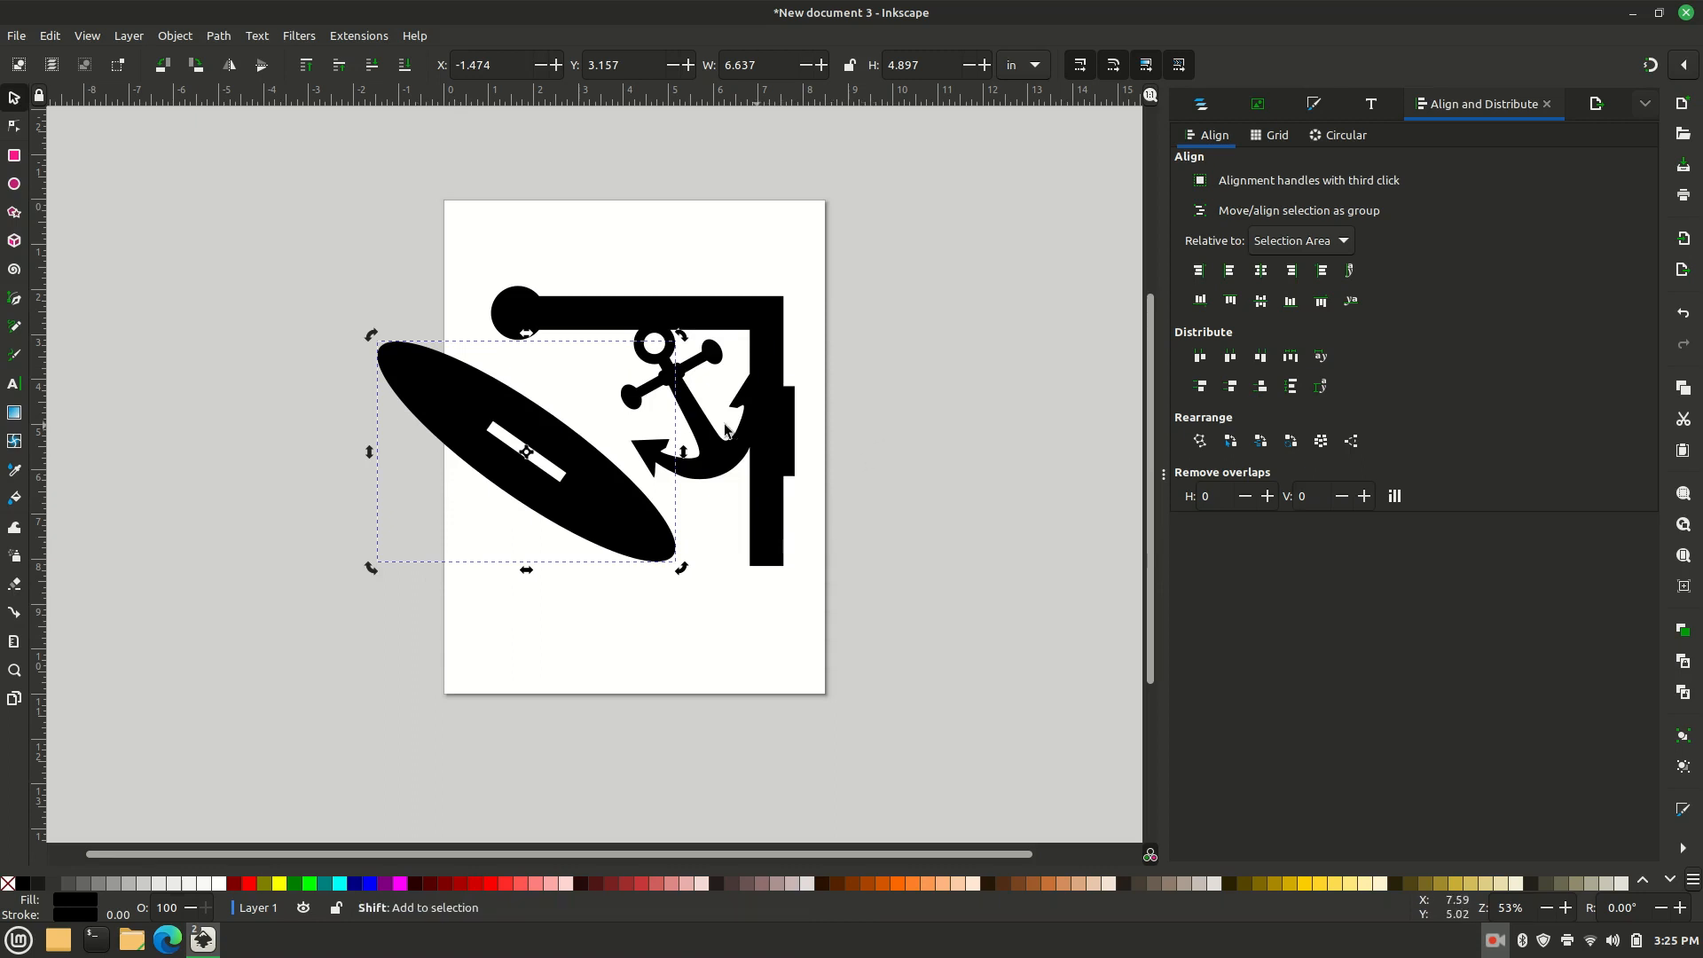
Step: Unite the slotted ellipse and the hanger into one path with Union
{"action": "left_click", "coordinate": [789, 430], "text": "shift"}
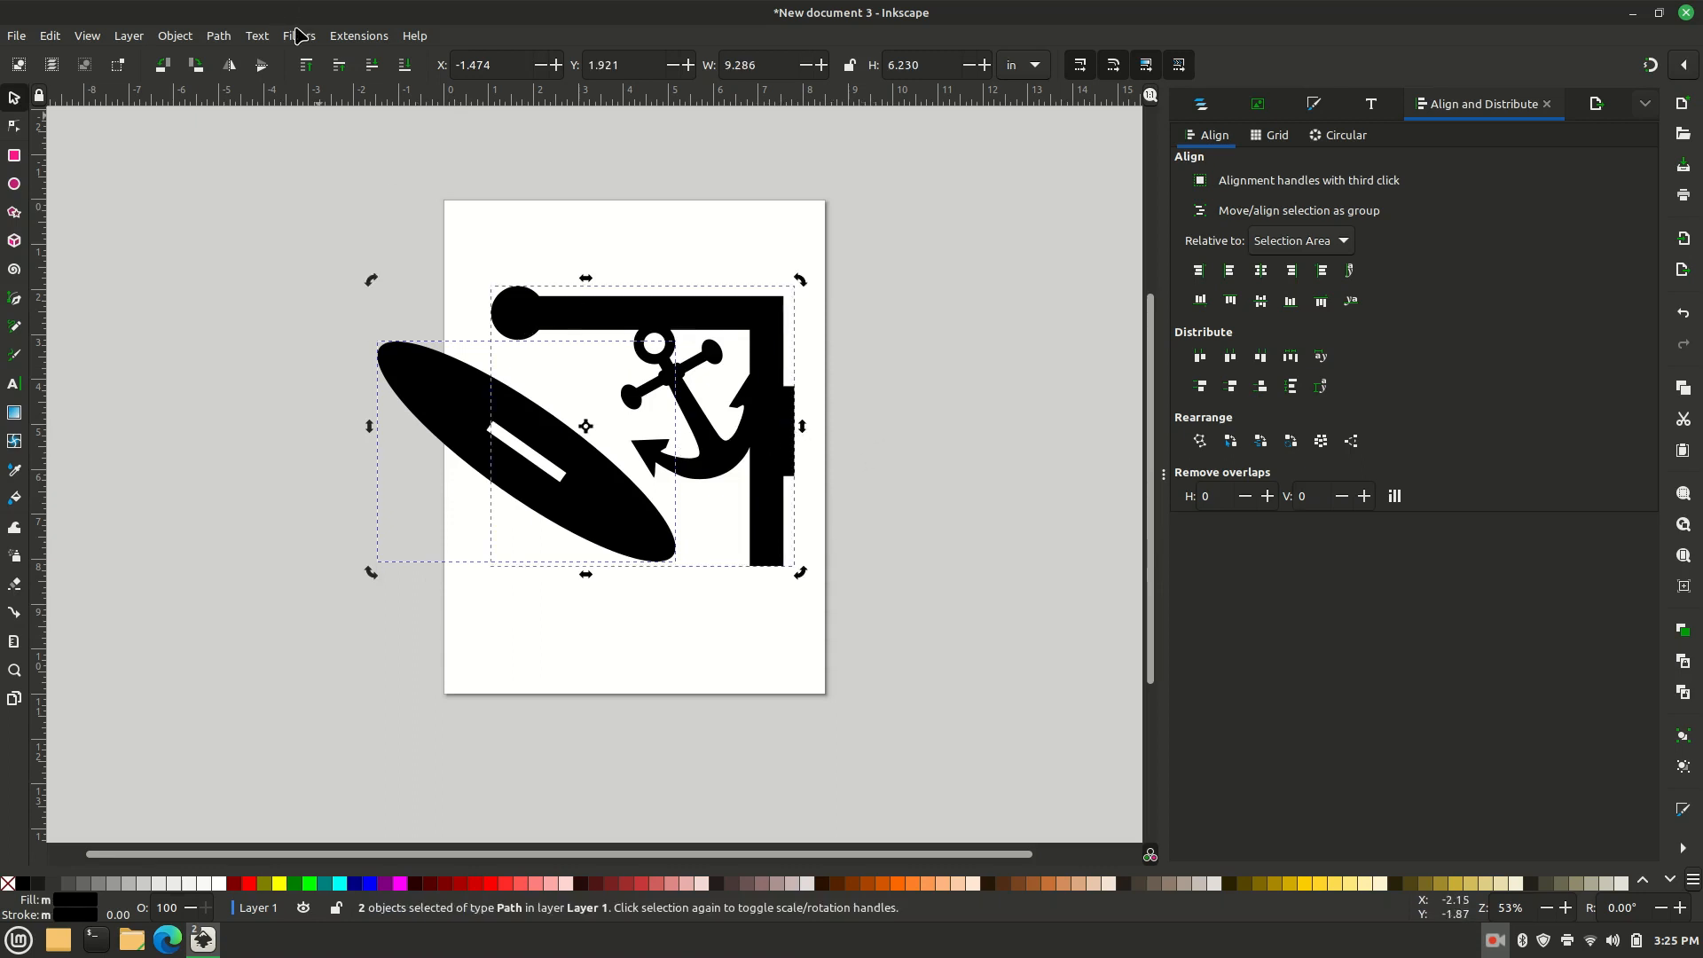
{"action": "left_click", "coordinate": [226, 35]}
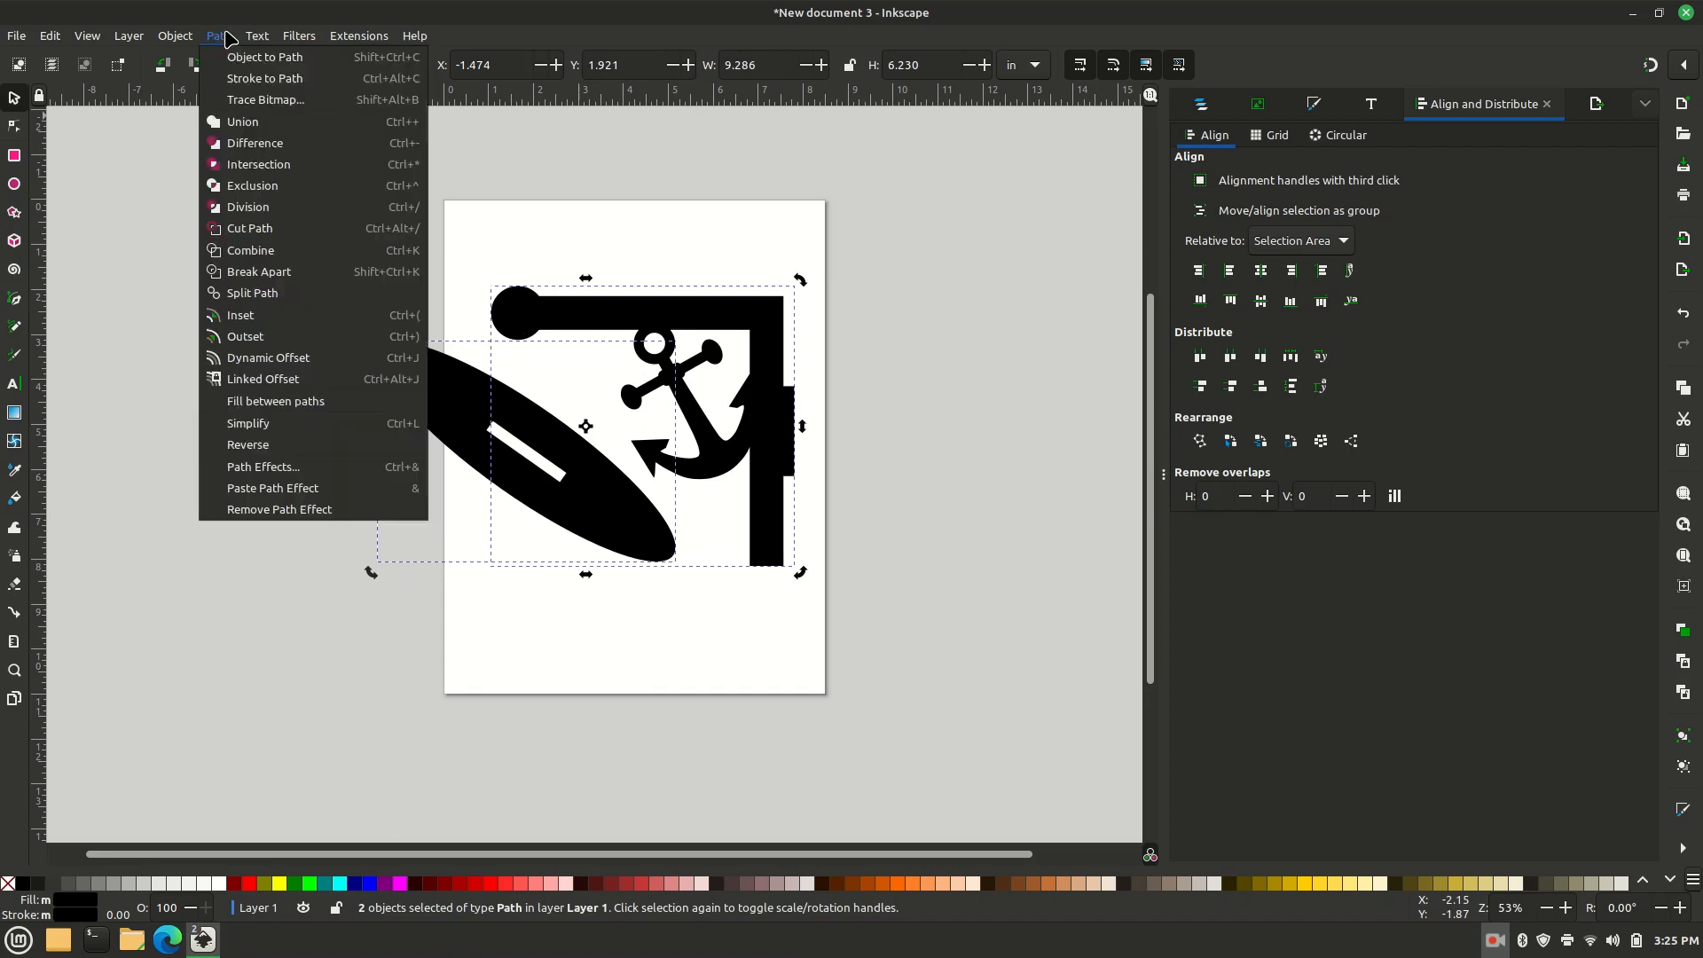
{"action": "left_click", "coordinate": [250, 129]}
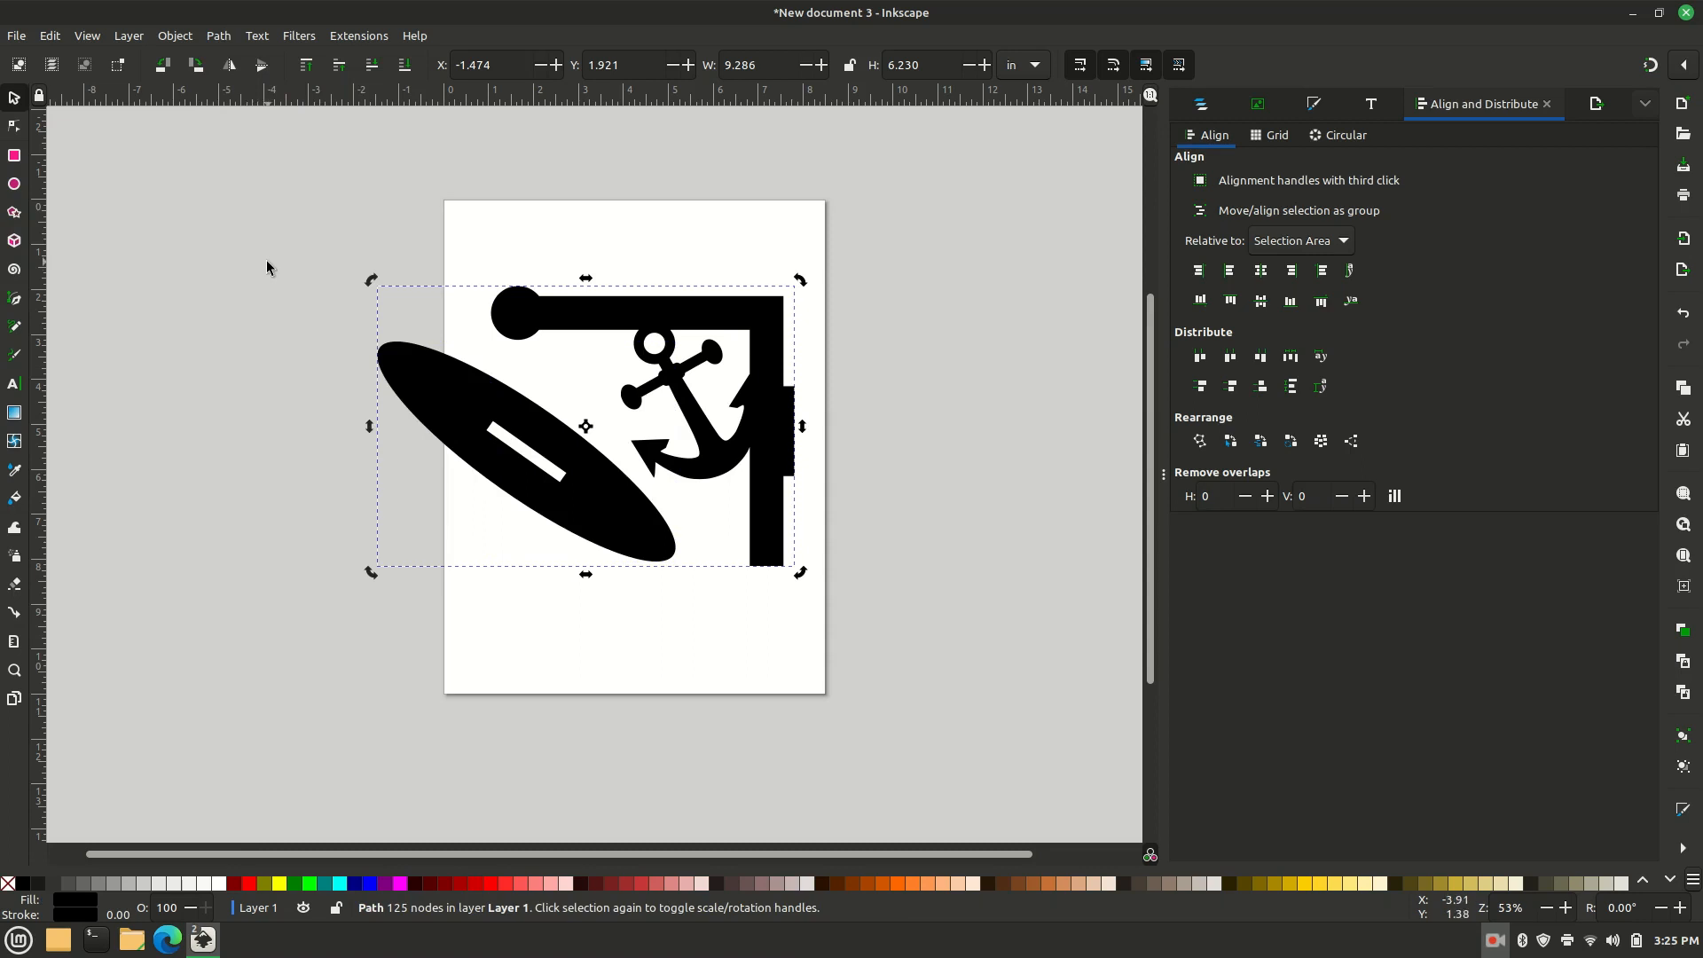
Step: Resize the page to fit the united path in the document properties and deselect the path
{"action": "left_click", "coordinate": [21, 39]}
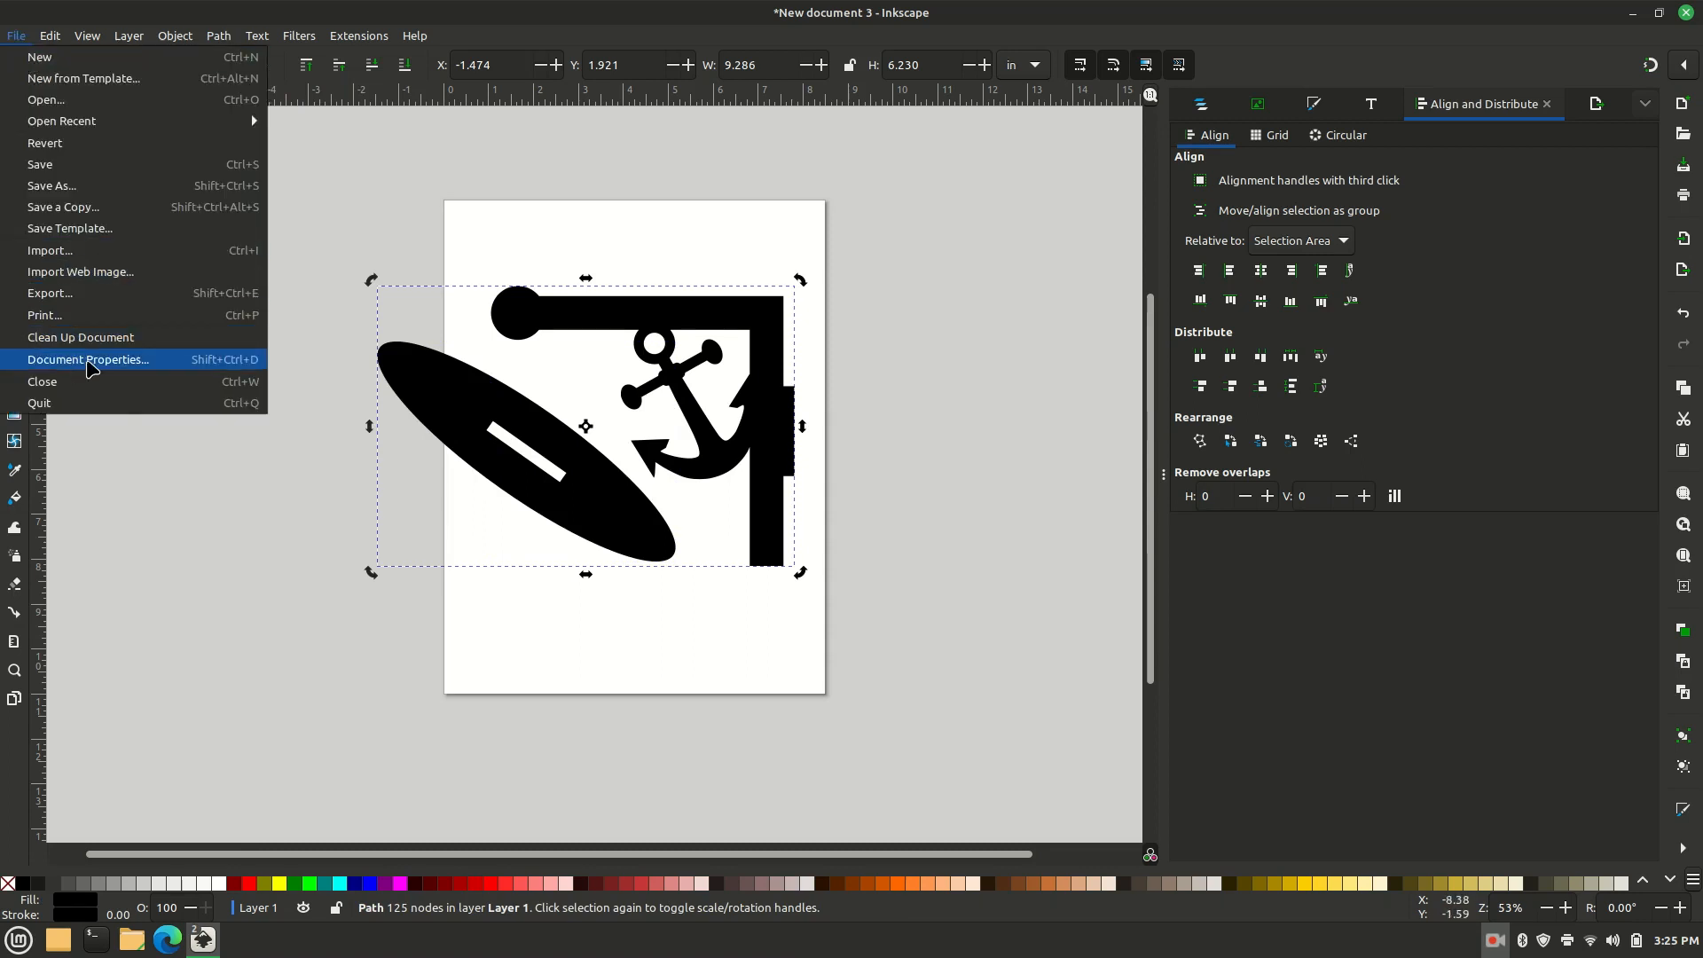
{"action": "left_click", "coordinate": [90, 361]}
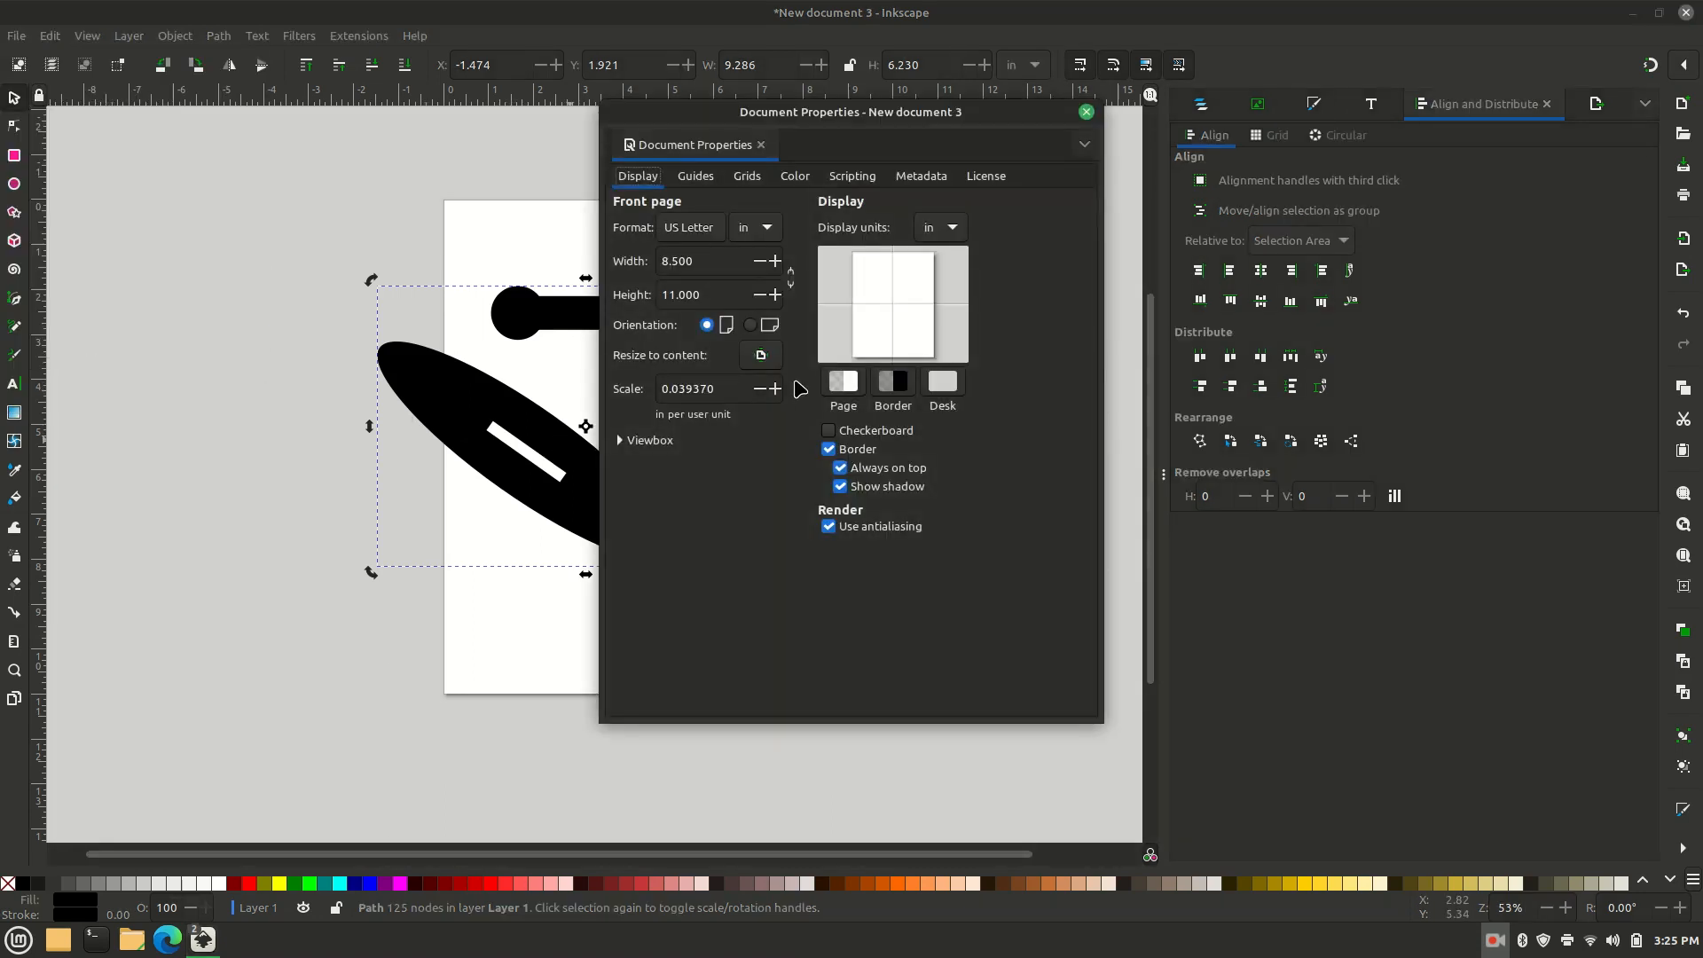
{"action": "left_click", "coordinate": [758, 356]}
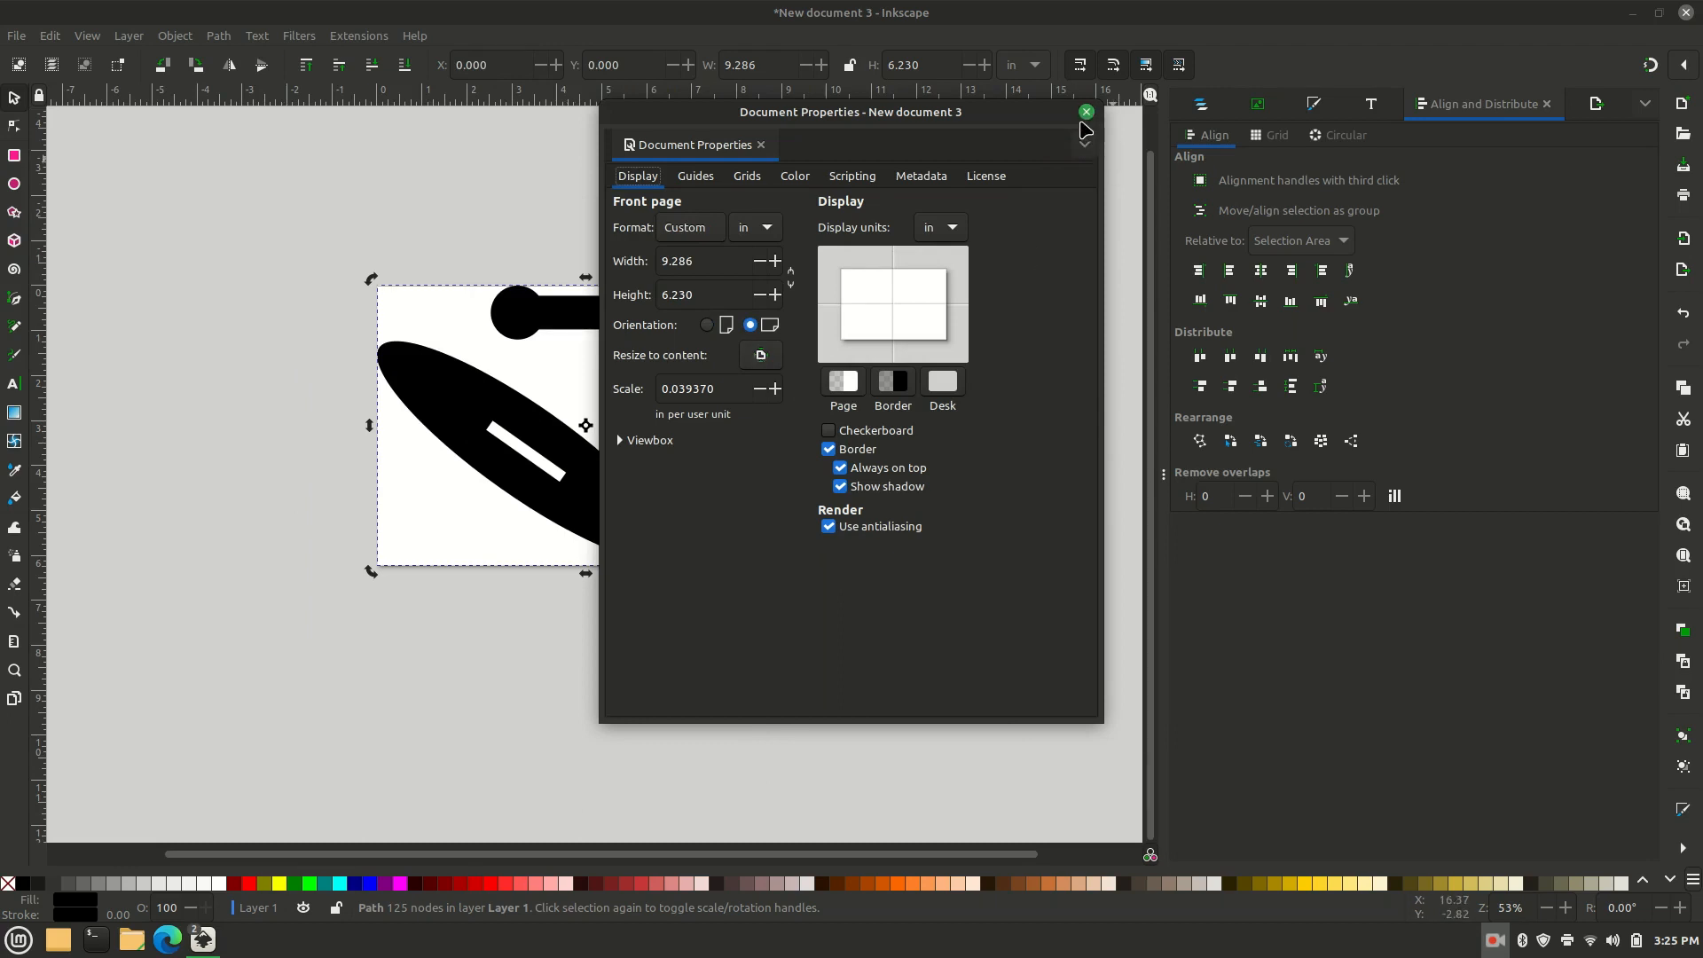
{"action": "left_click", "coordinate": [1086, 112]}
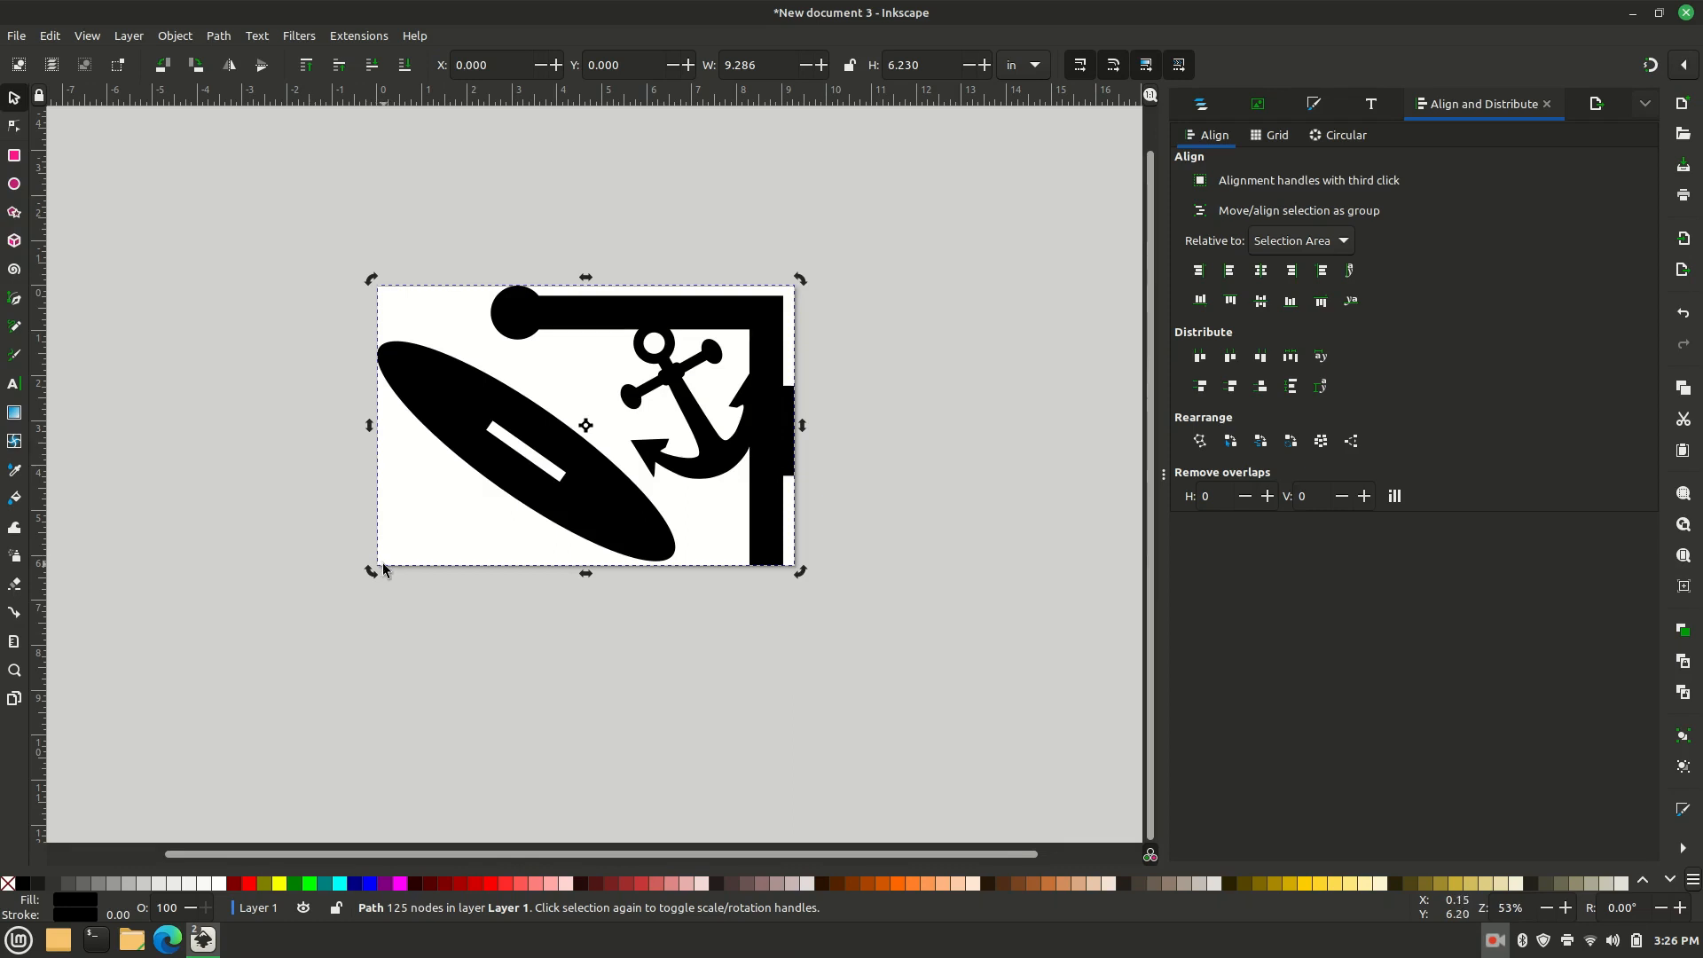
{"action": "left_click", "coordinate": [396, 632]}
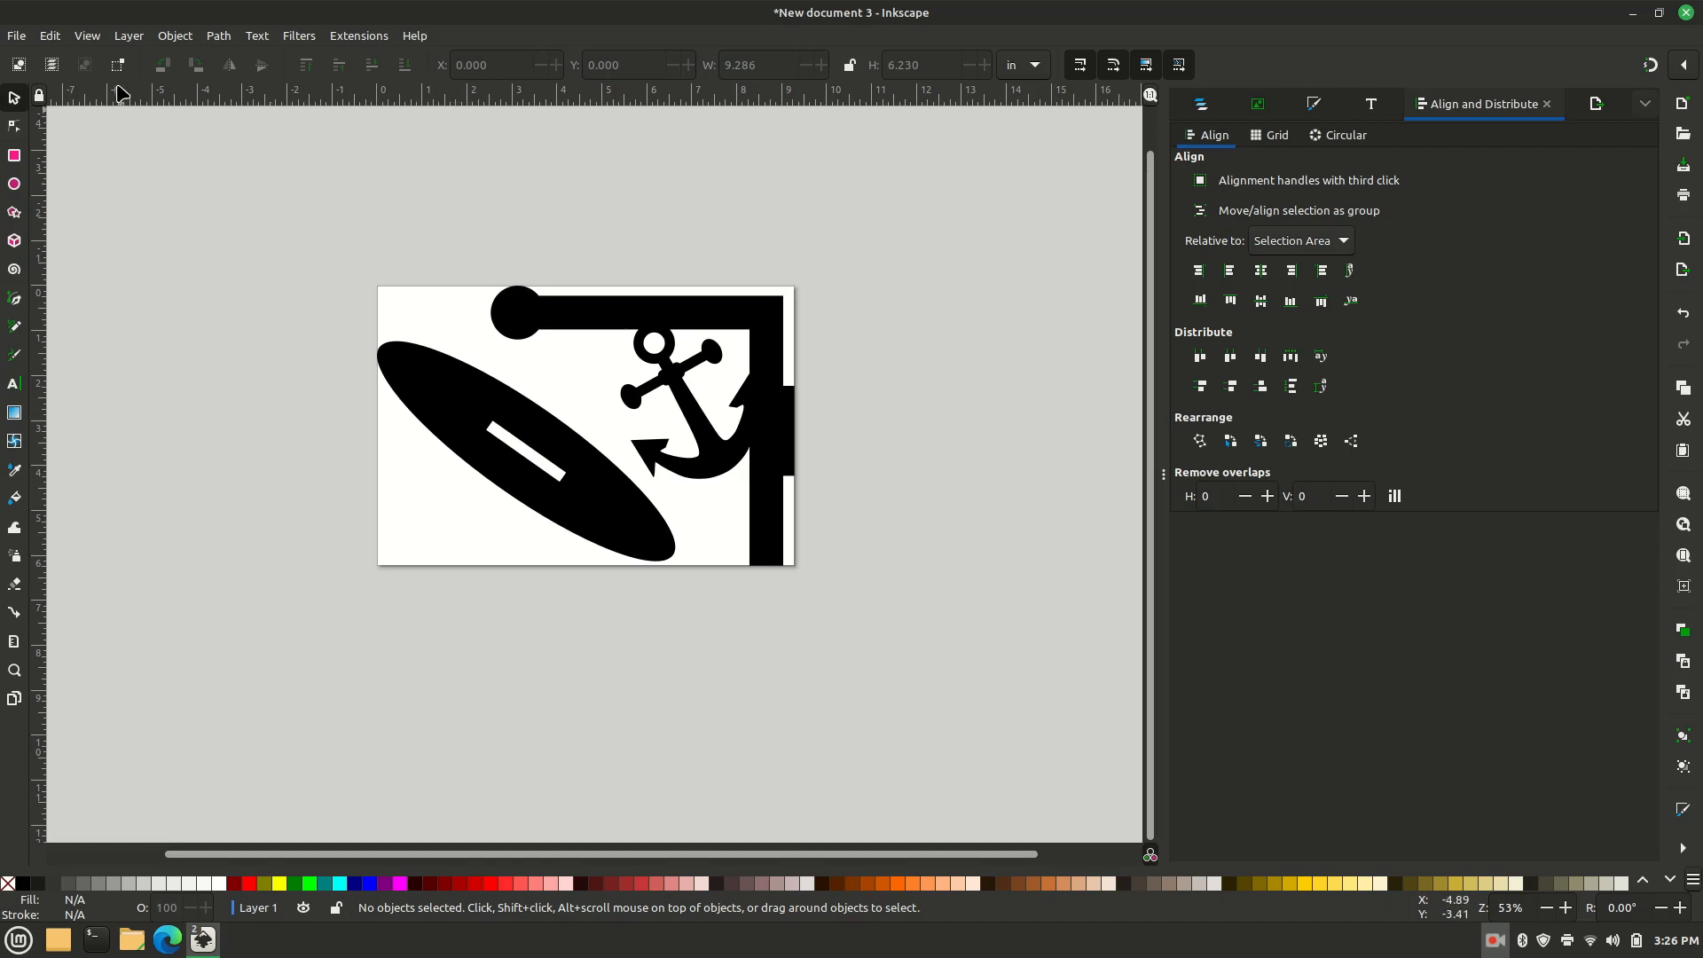
Step: Save the drawing as demo2.svg in the Bell Hanger folder, using the Inkscape SVG format
{"action": "left_click", "coordinate": [20, 37]}
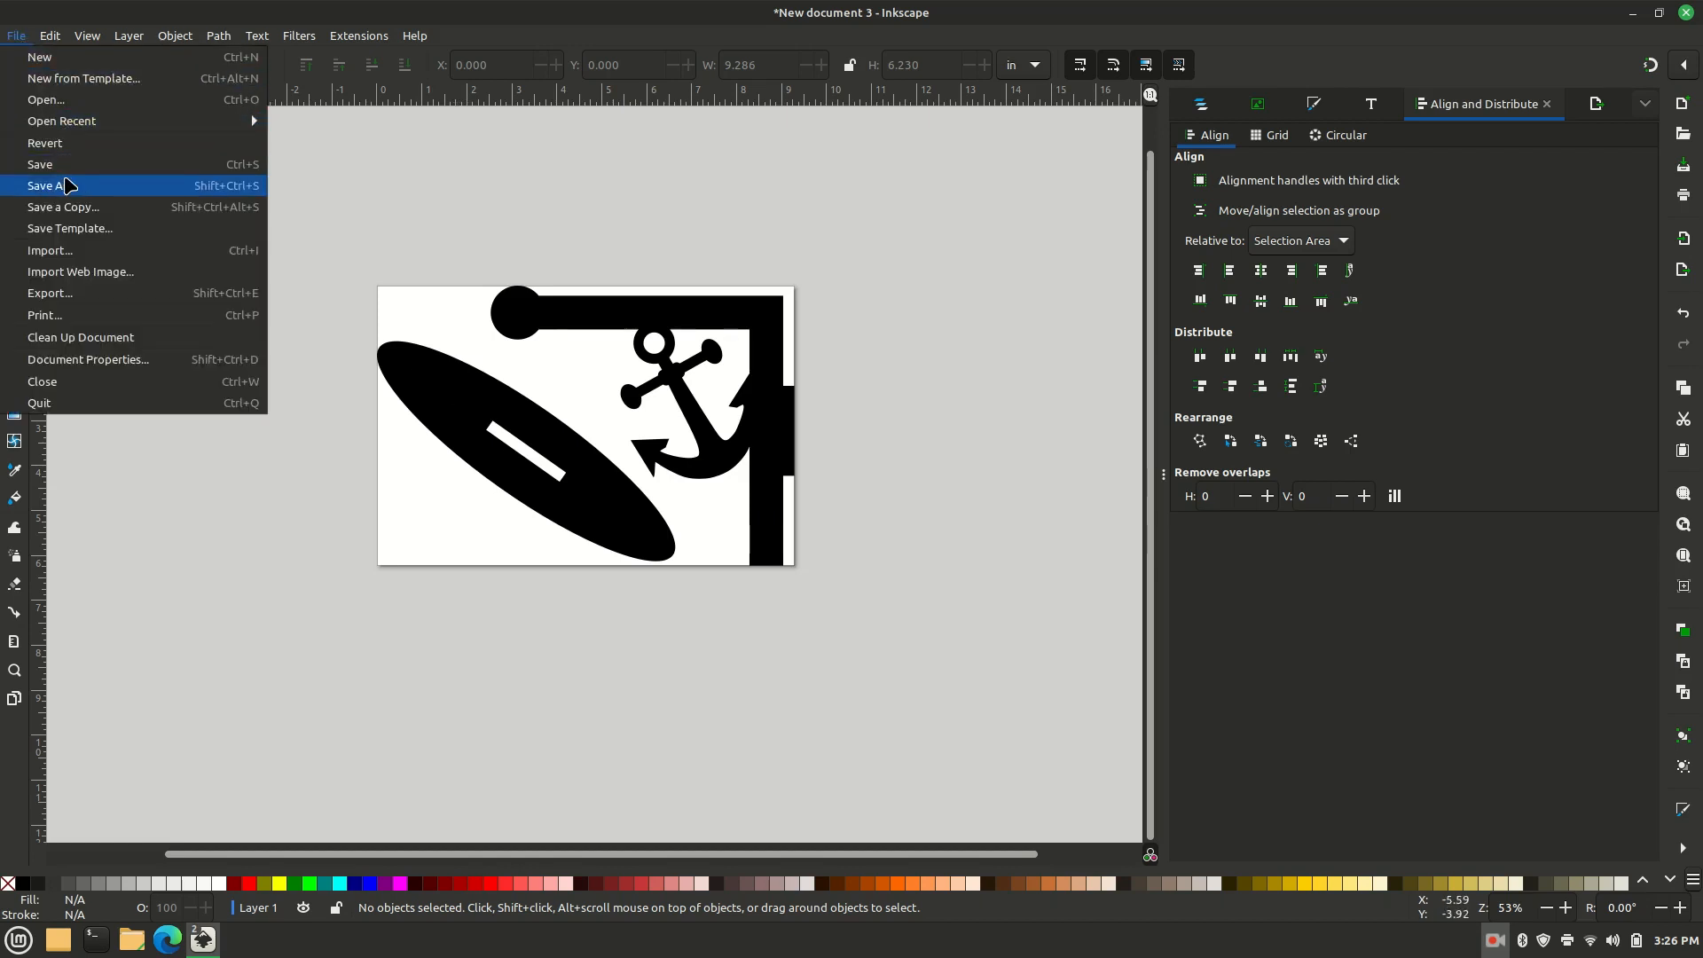
{"action": "left_click", "coordinate": [64, 183]}
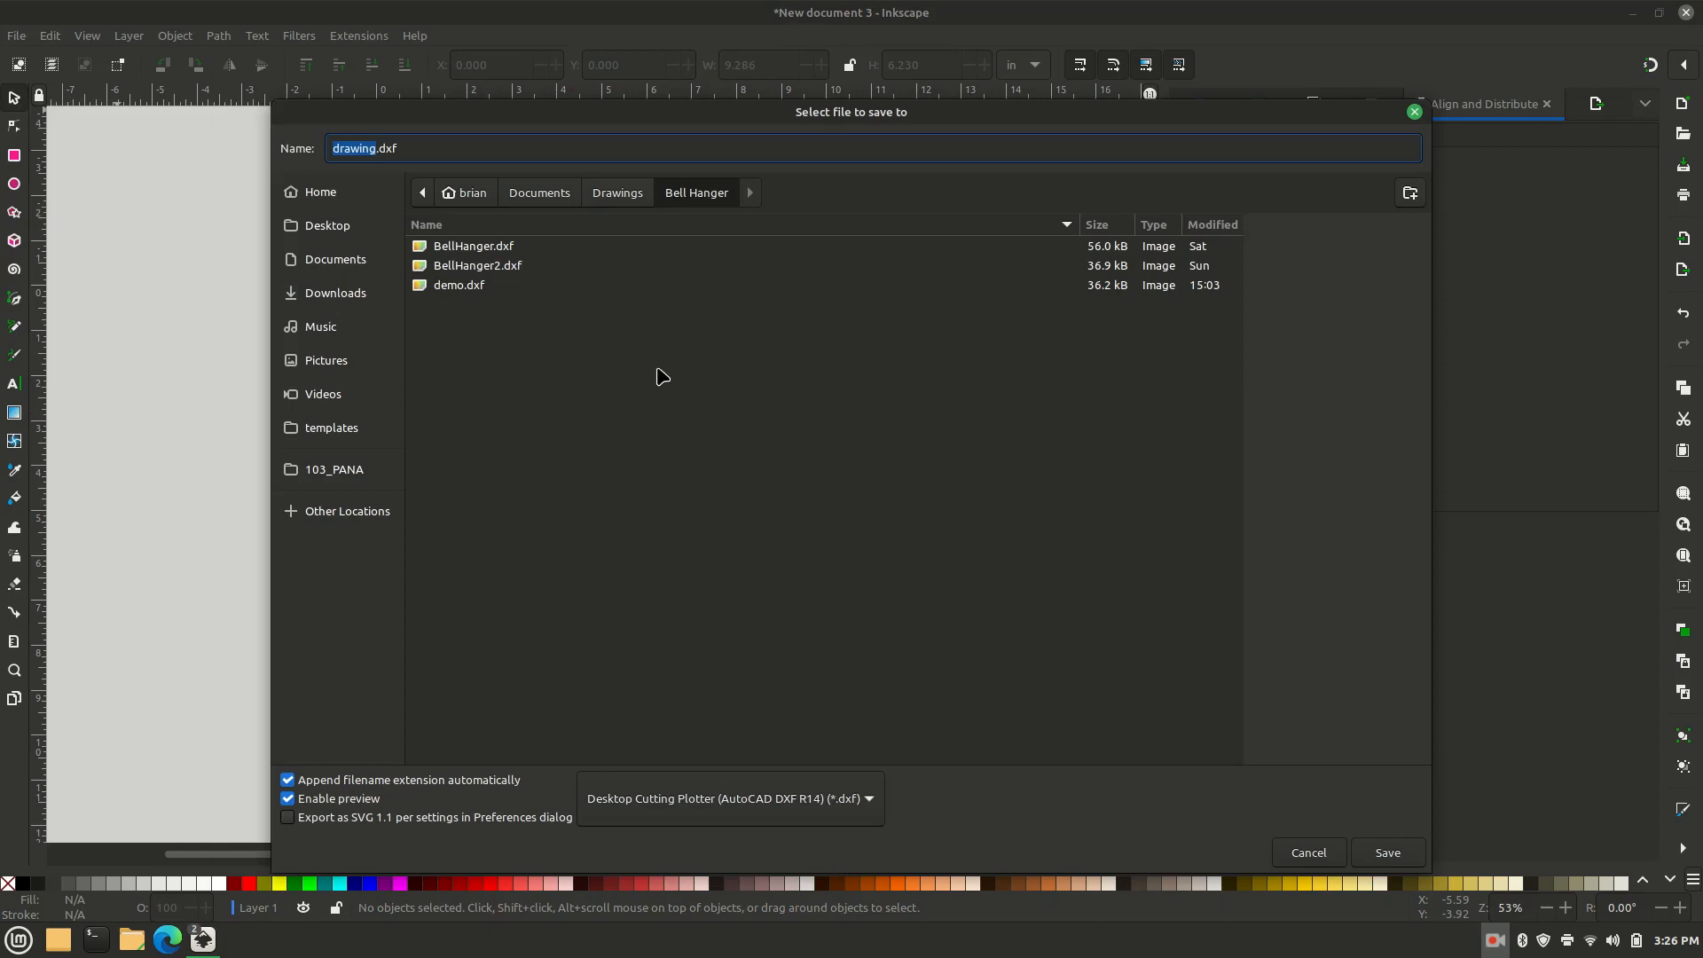
{"action": "type", "text": "demo2"}
{"action": "left_click", "coordinate": [820, 809]}
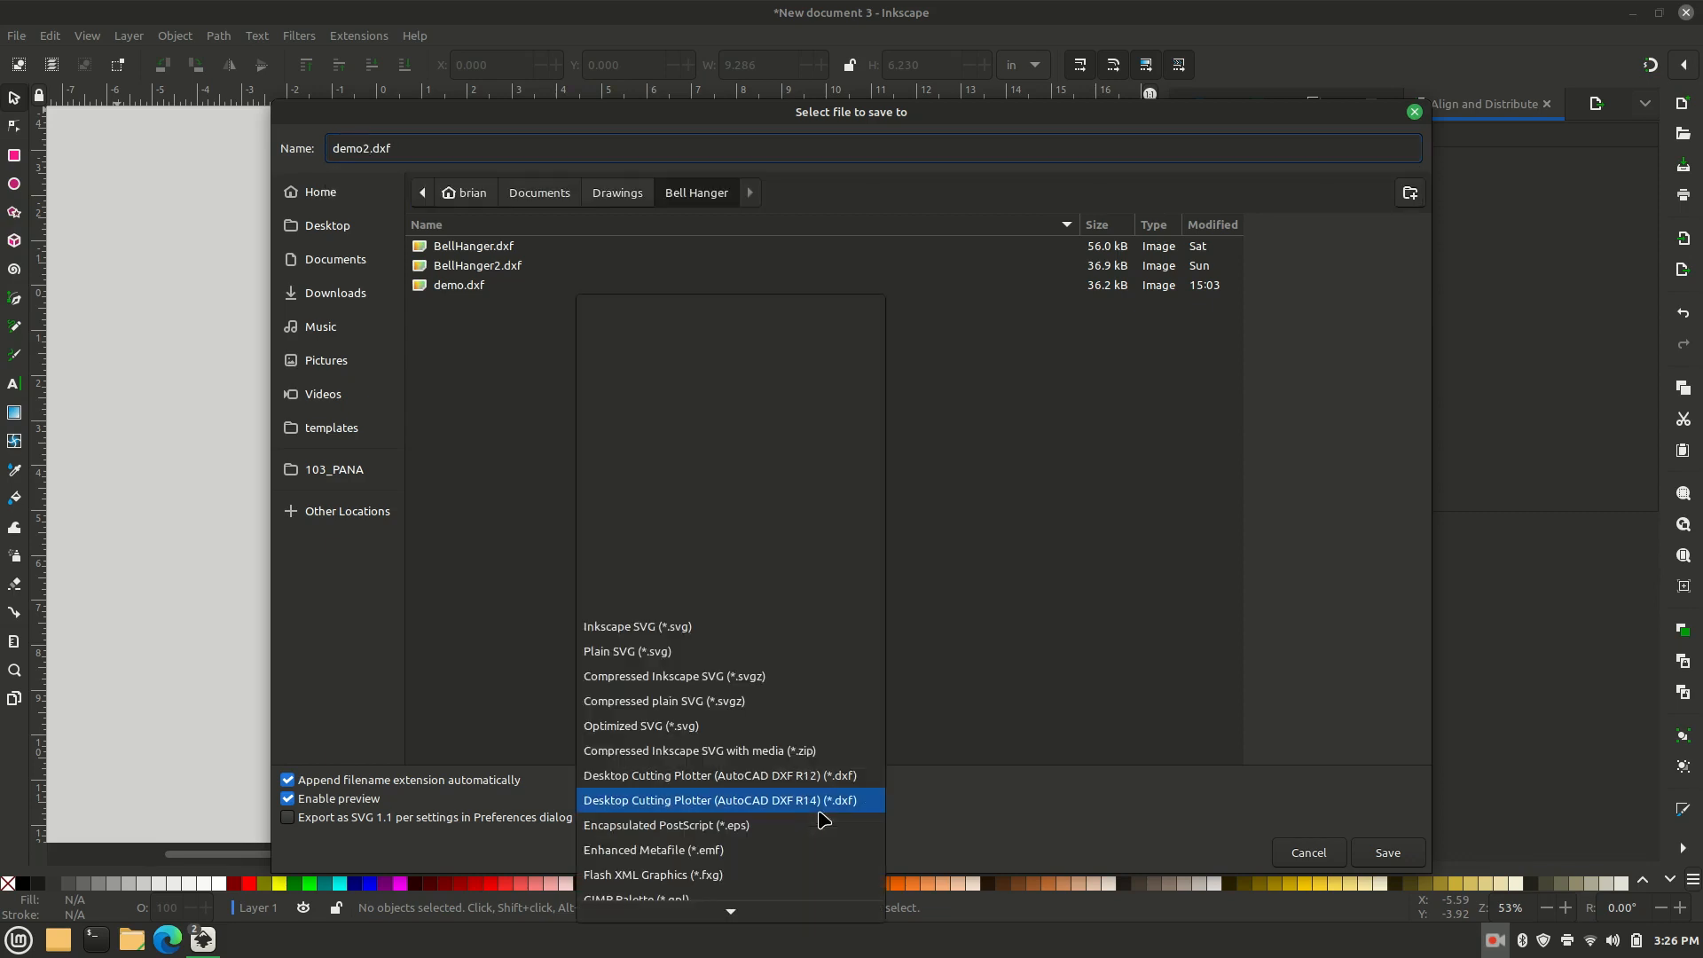
{"action": "left_click", "coordinate": [716, 630]}
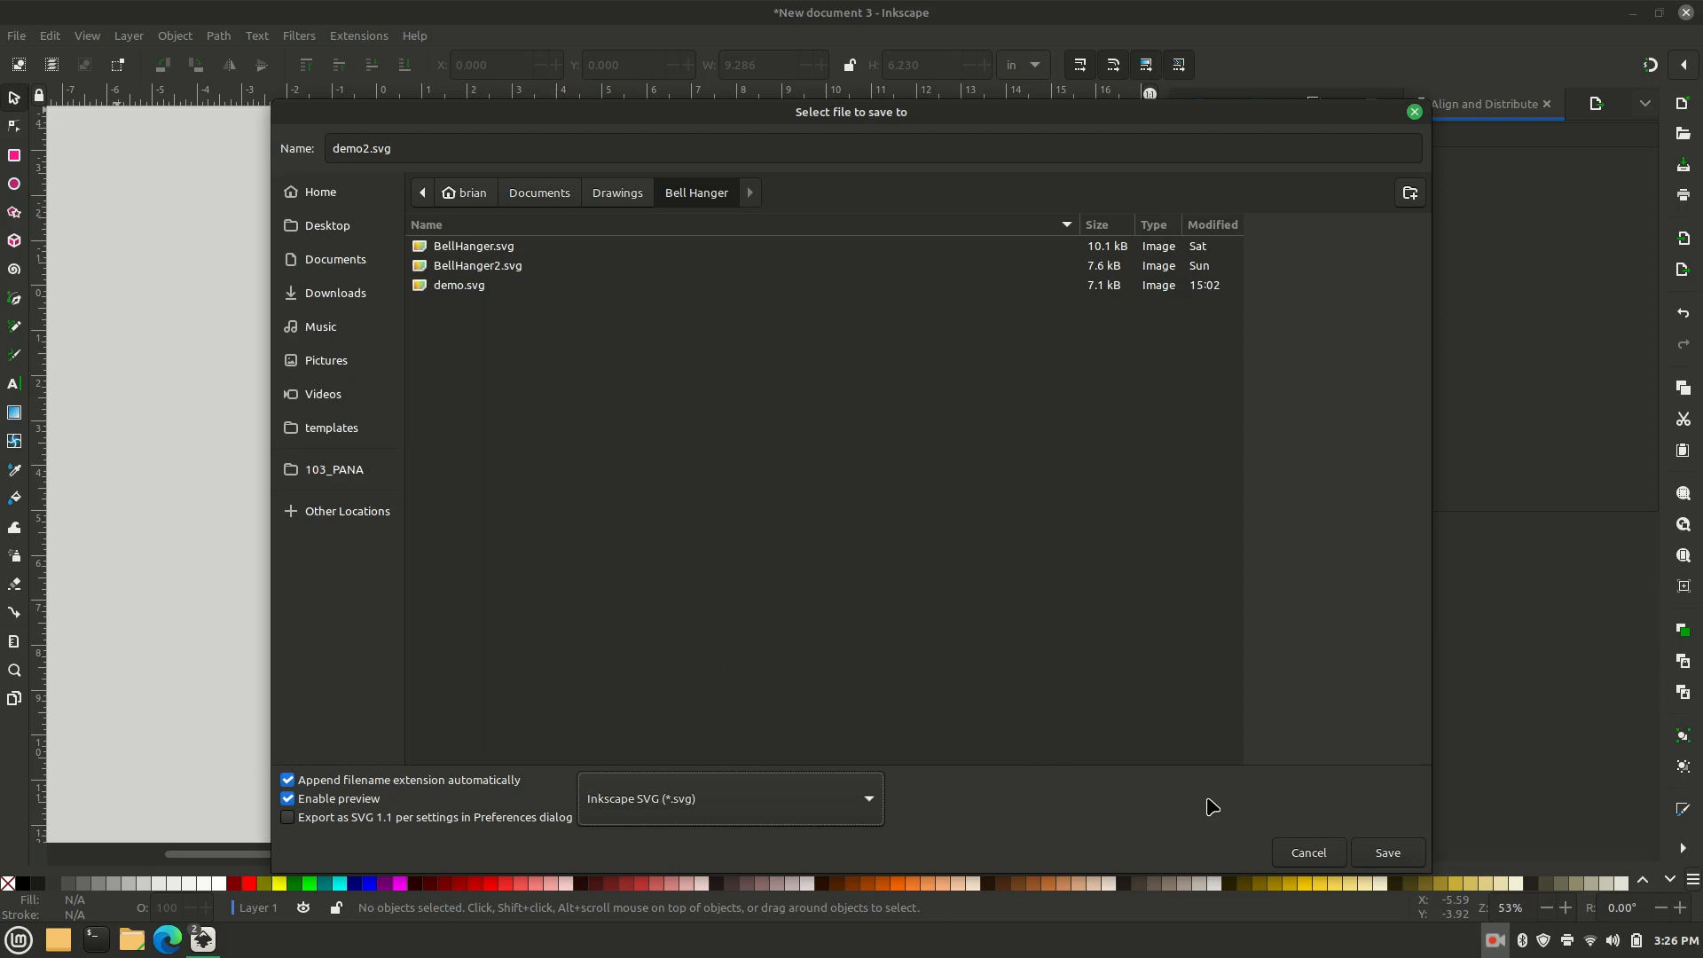
{"action": "left_click", "coordinate": [1389, 853]}
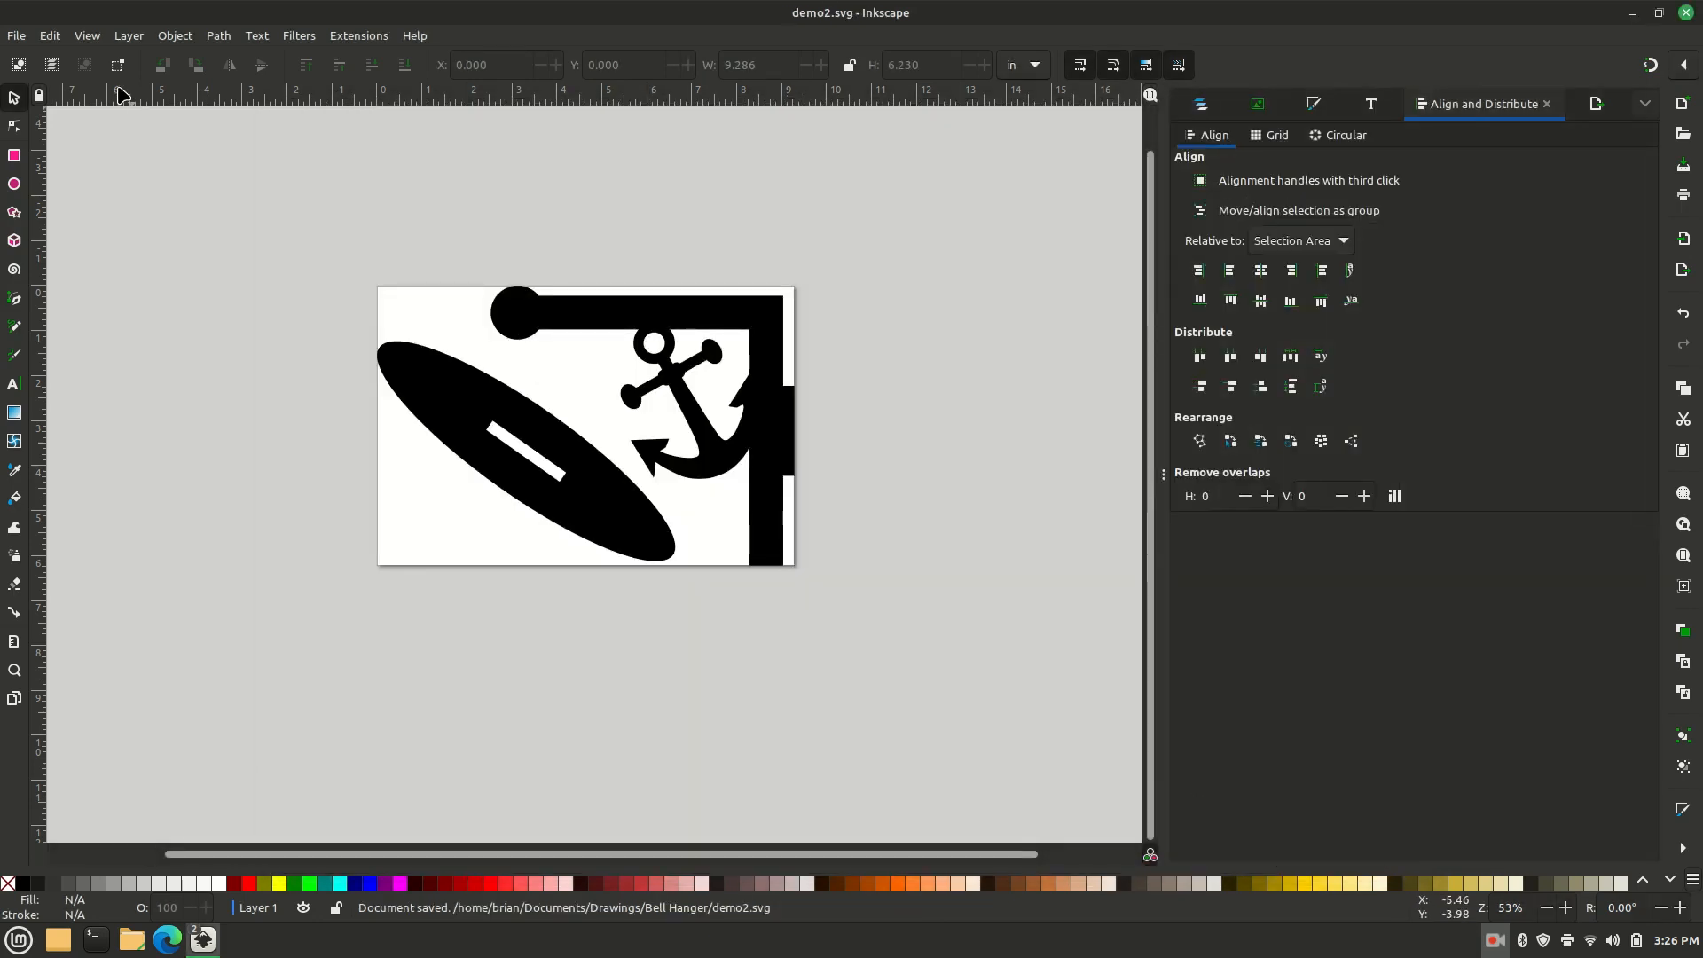
Step: Save the drawing also as demo2.dxf in the Desktop Cutting Plotter (AutoCAD DXF R14) format, accepting the export options with the document unit as base unit
{"action": "left_click", "coordinate": [16, 36]}
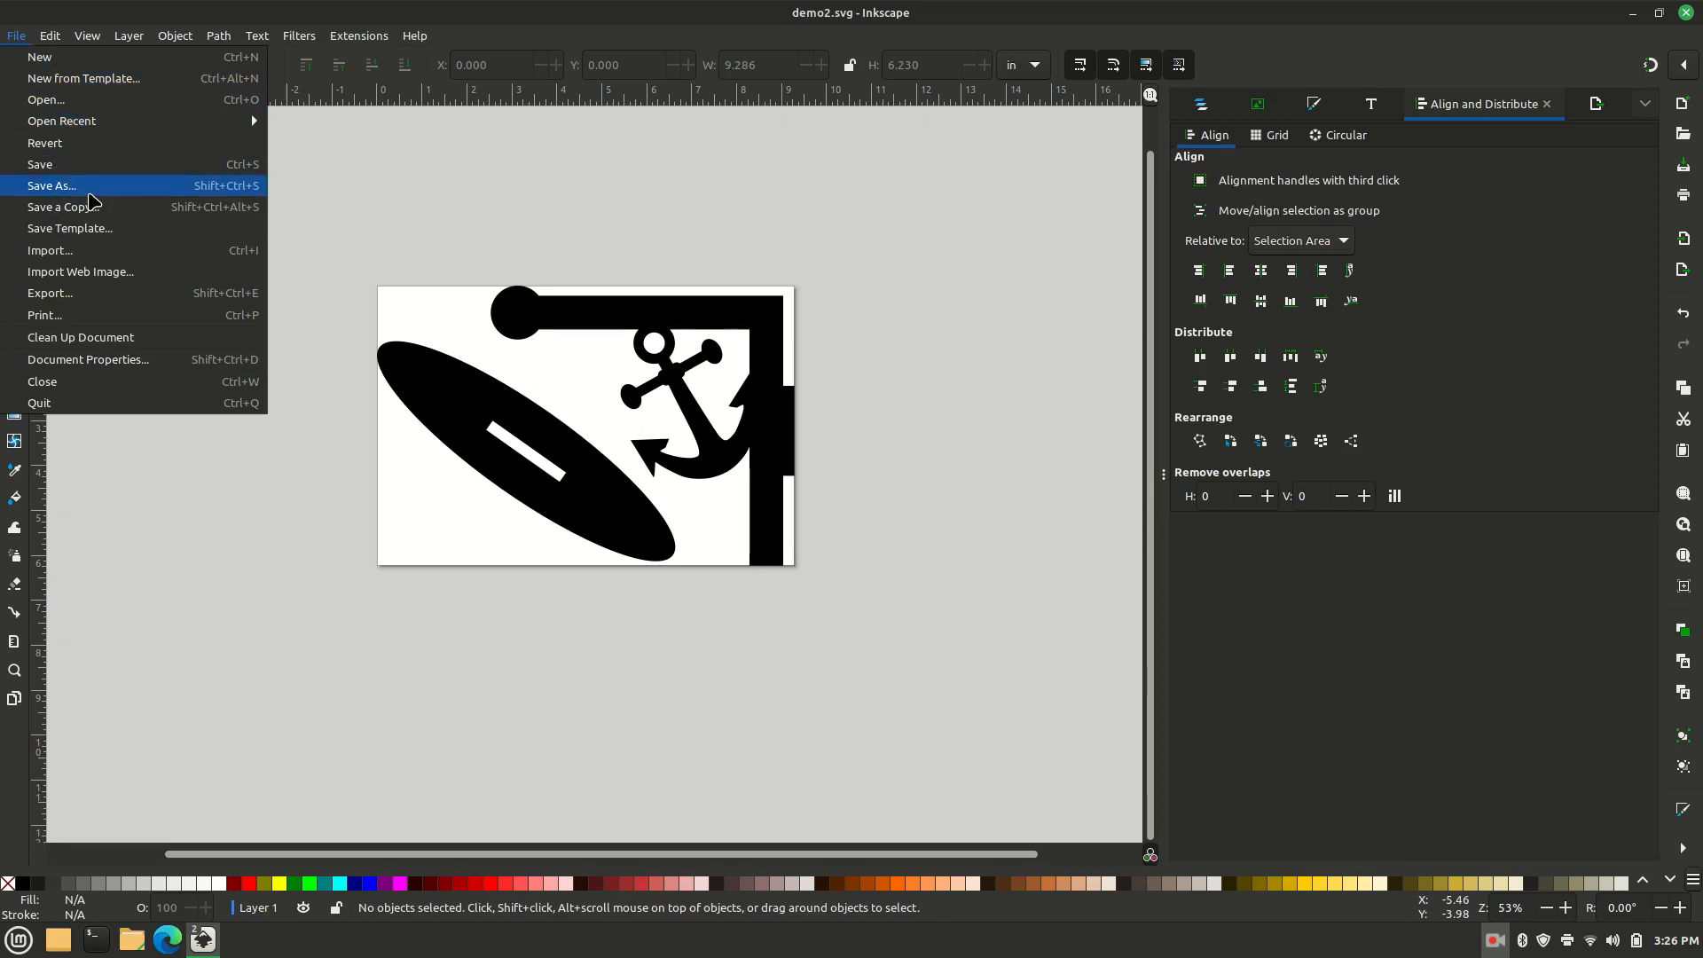
{"action": "left_click", "coordinate": [89, 190]}
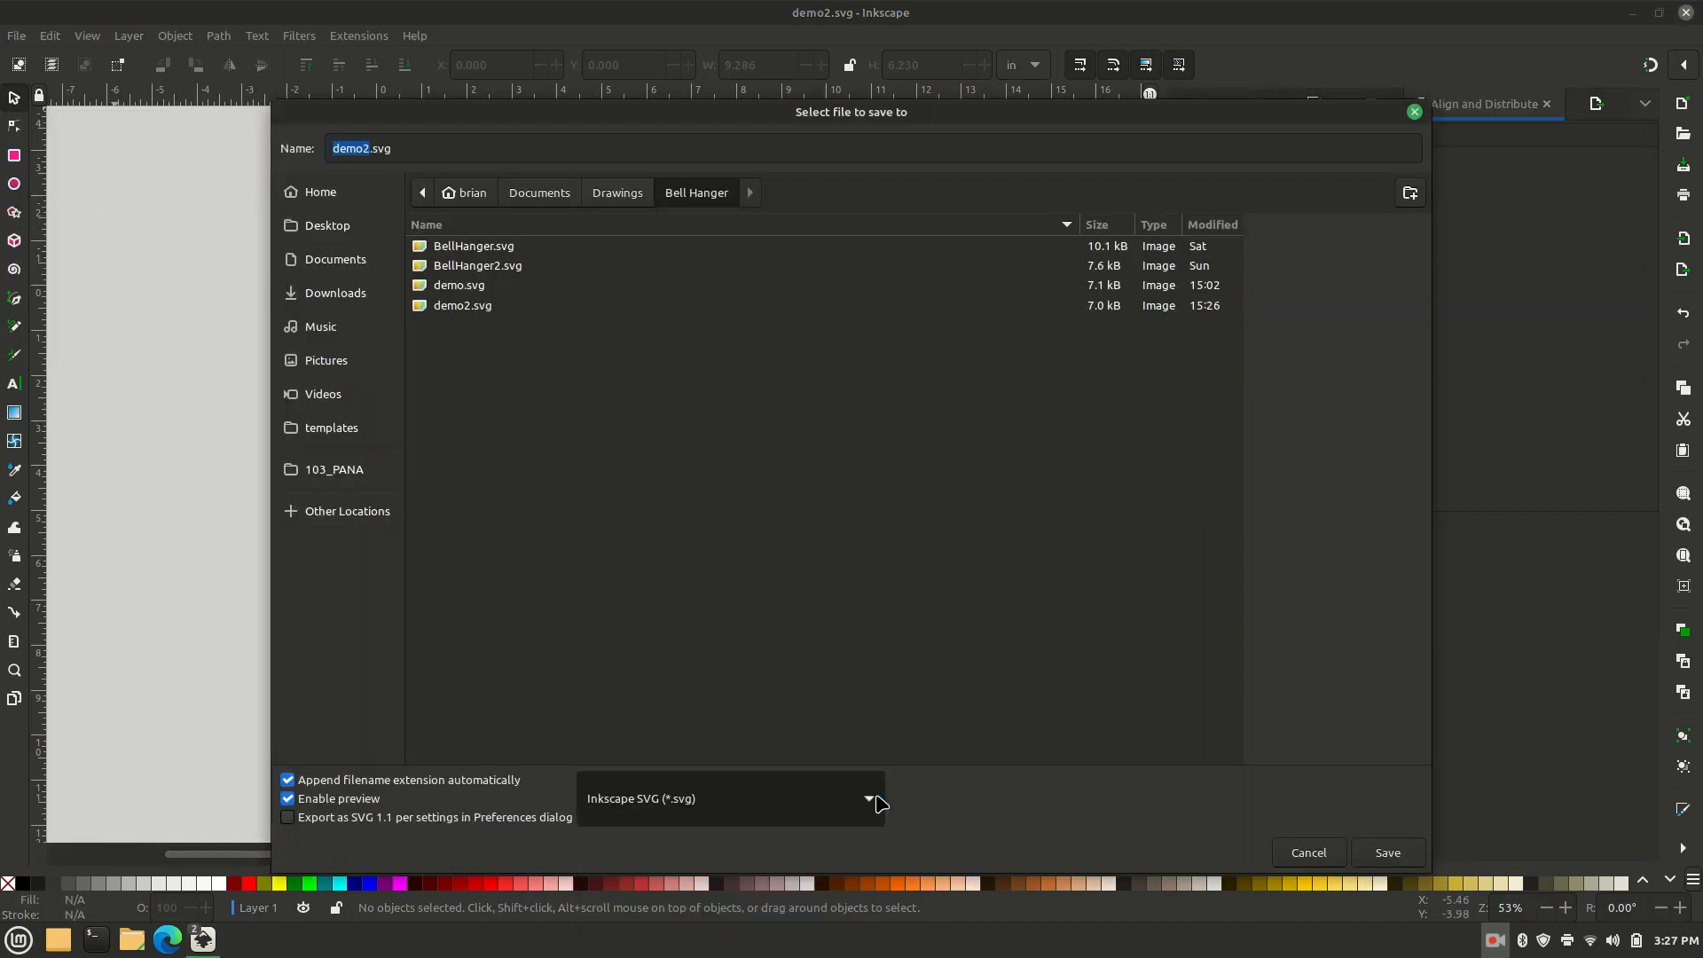
{"action": "left_click", "coordinate": [875, 802]}
{"action": "left_click", "coordinate": [866, 800]}
{"action": "left_click", "coordinate": [867, 800]}
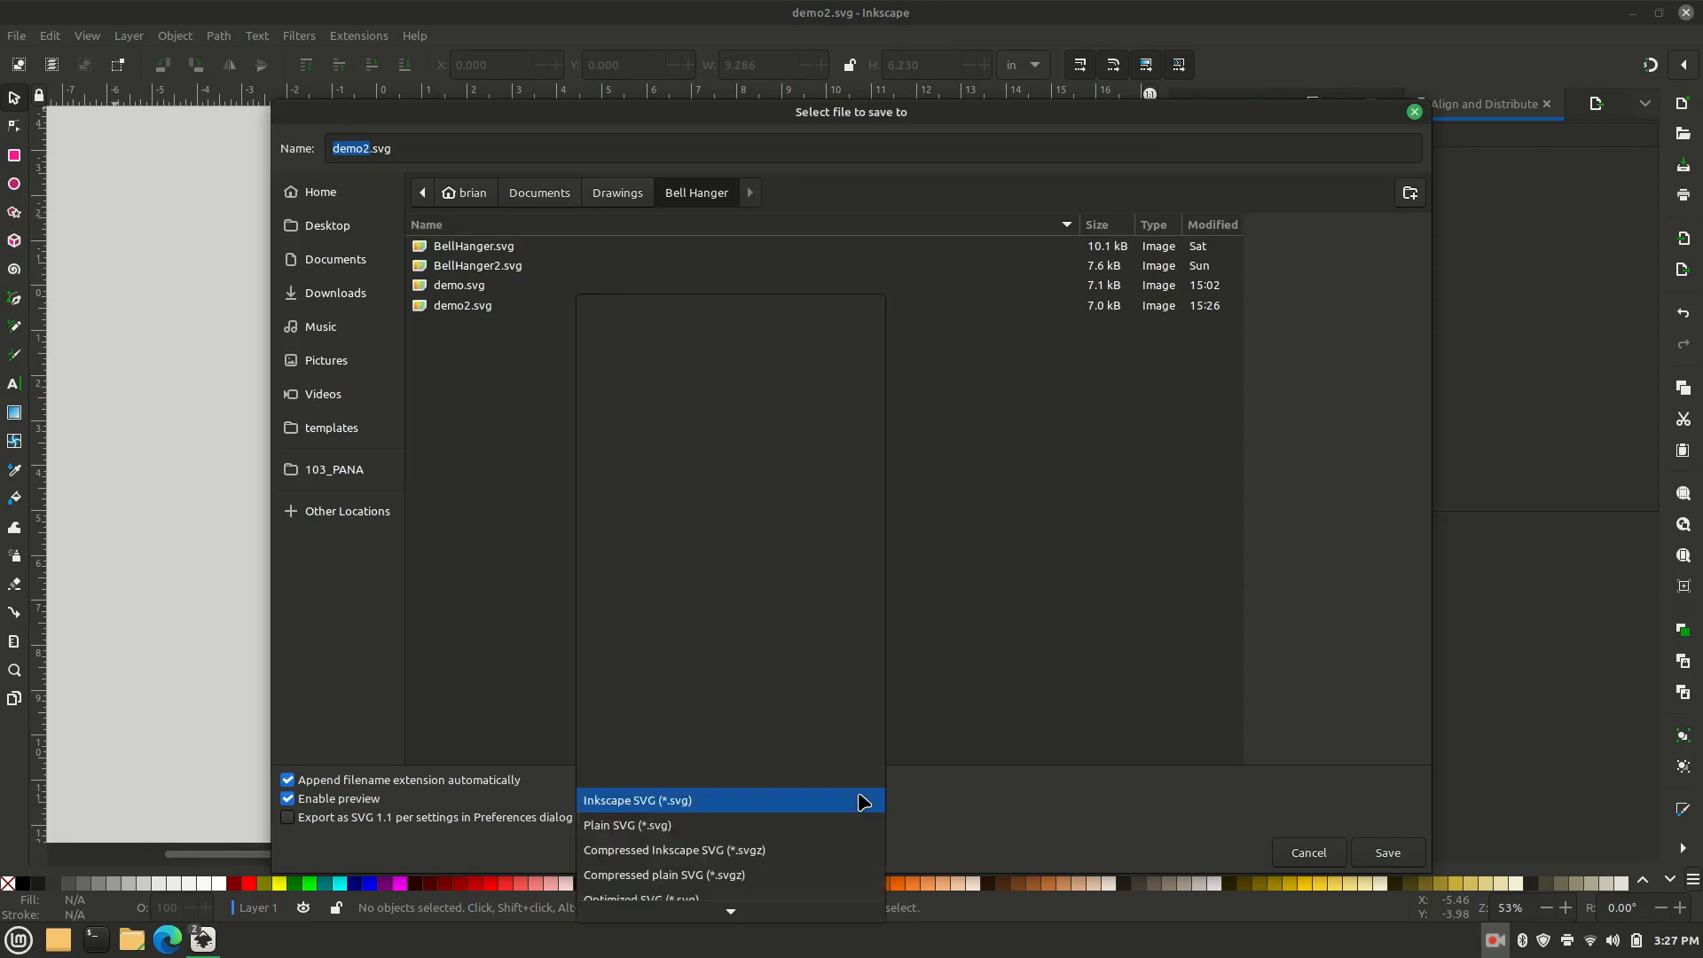
{"action": "scroll", "coordinate": [856, 809], "scroll_direction": "down", "scroll_amount": 4}
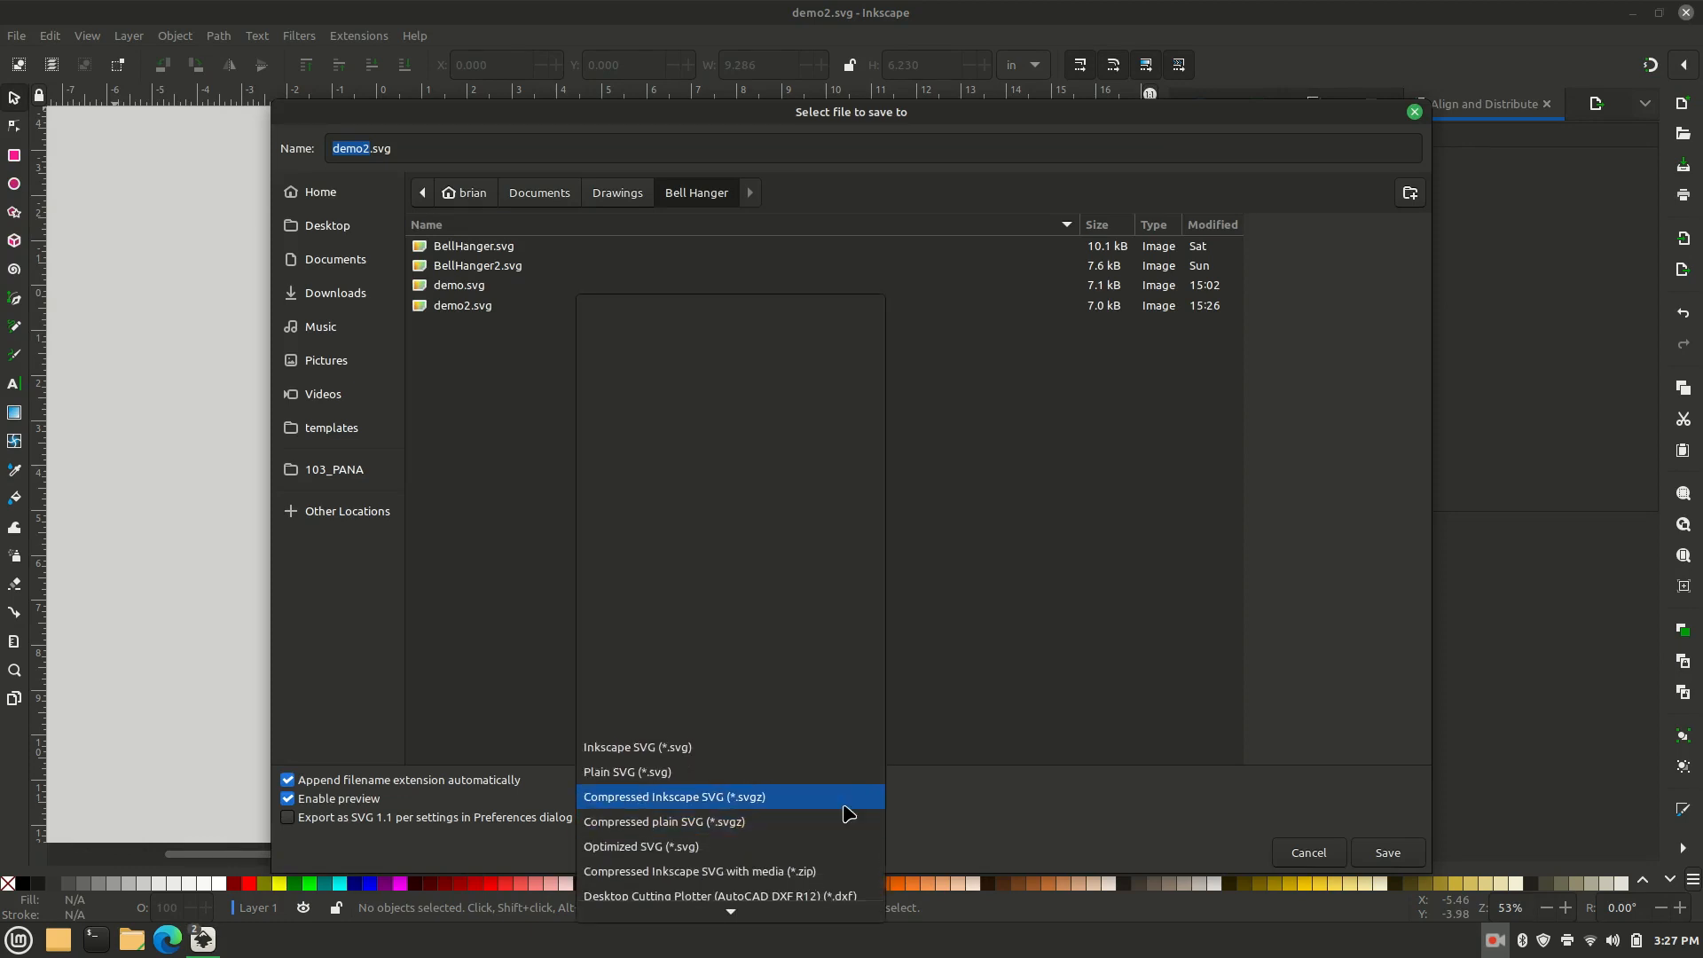
{"action": "scroll", "coordinate": [842, 843], "scroll_direction": "down", "scroll_amount": 1}
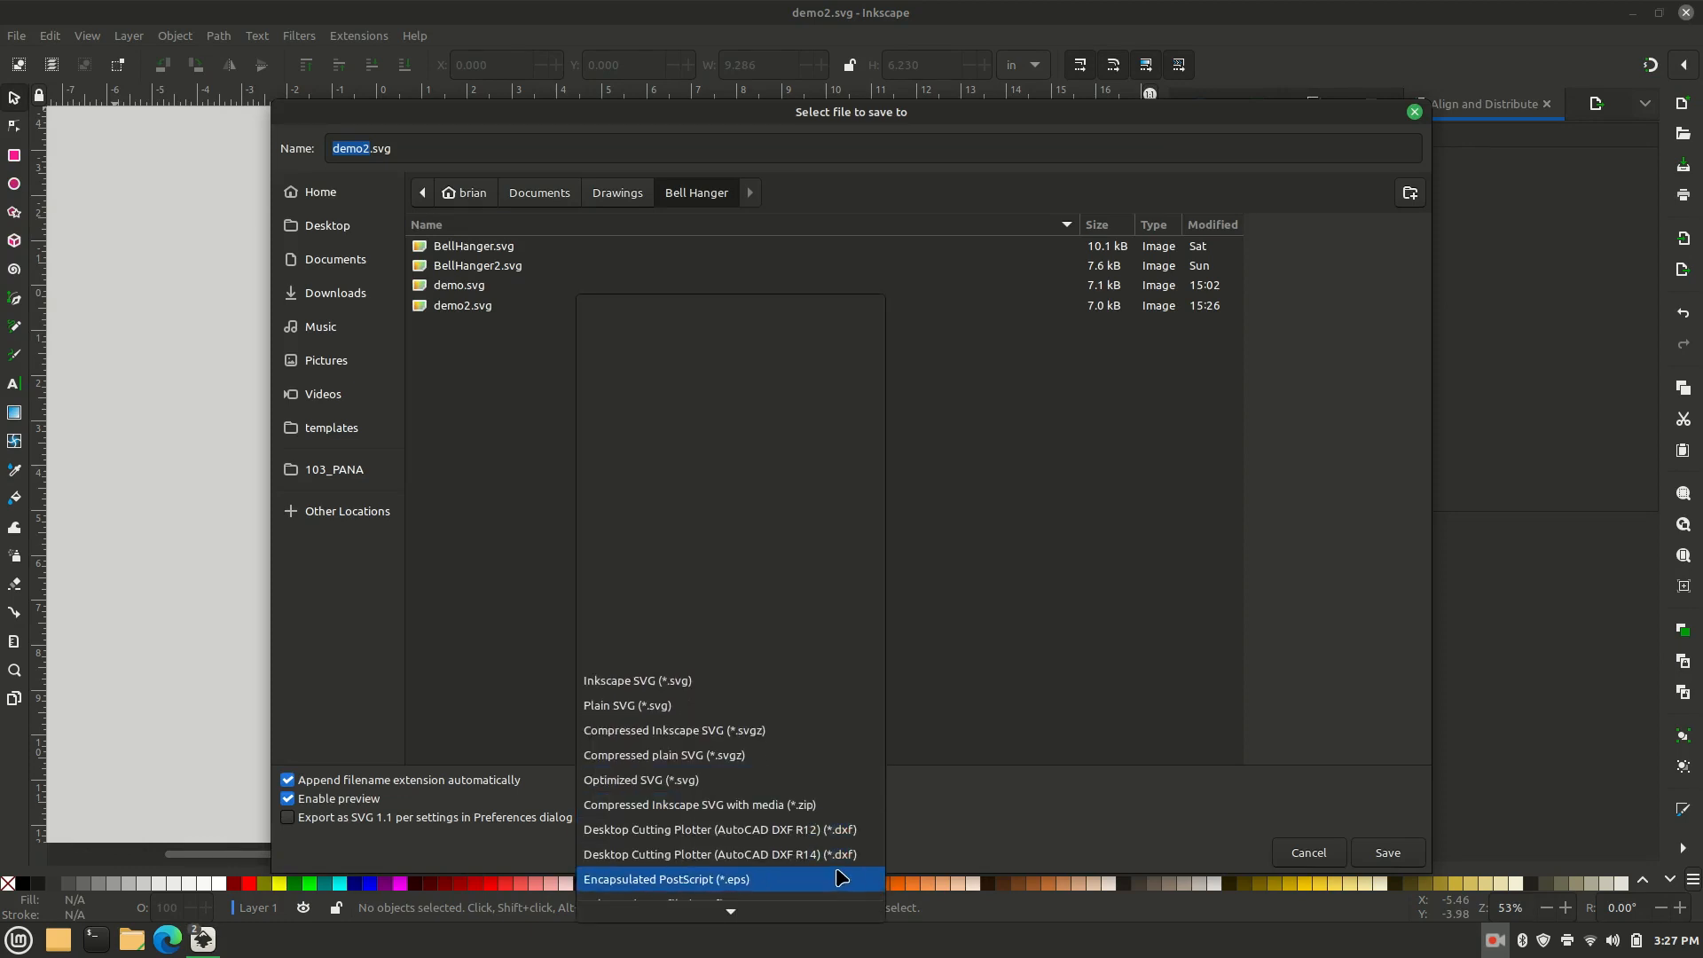
{"action": "left_click", "coordinate": [840, 857]}
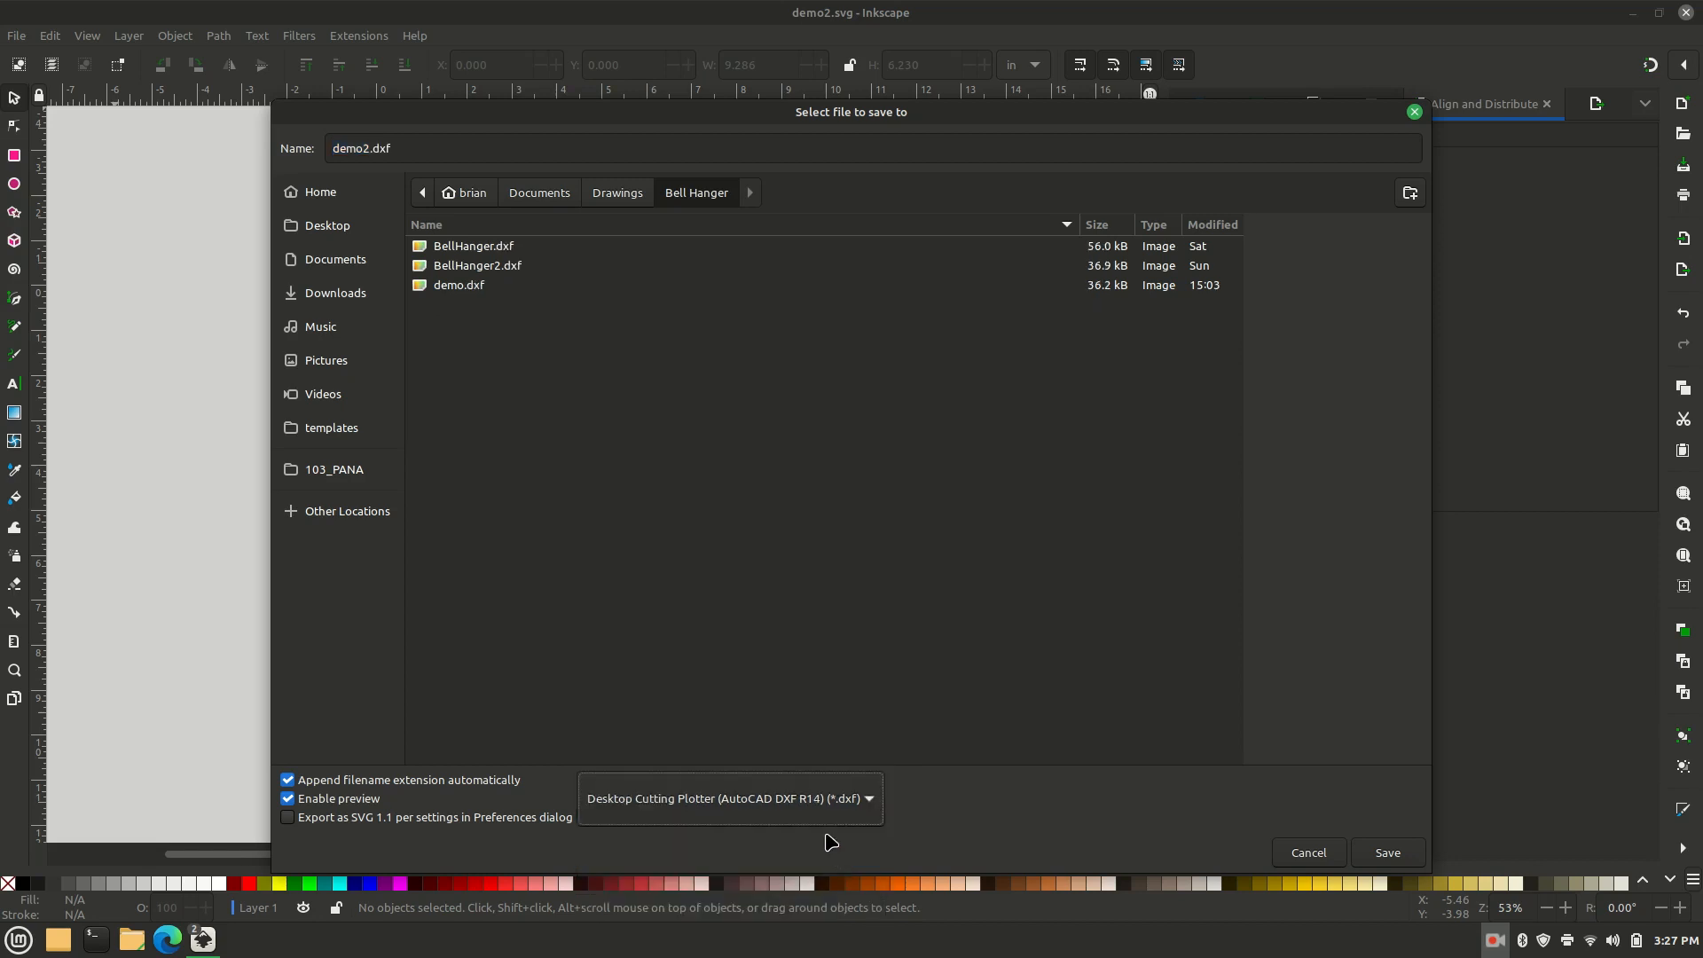
{"action": "left_click", "coordinate": [1388, 853]}
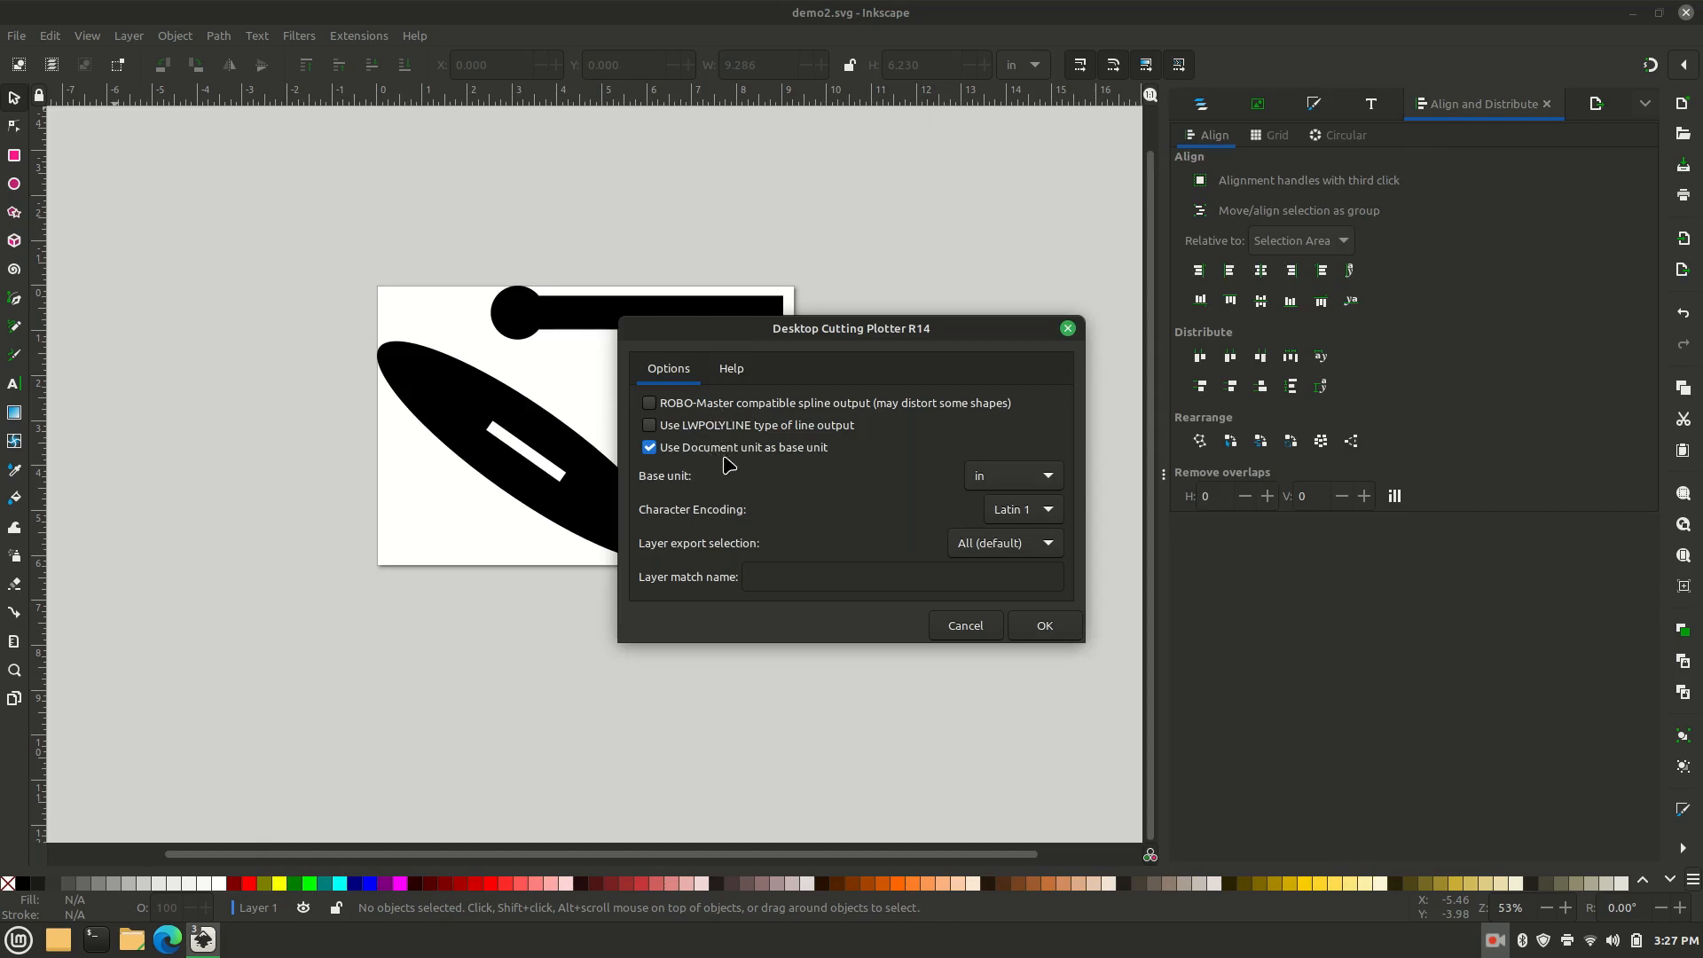
{"action": "left_click", "coordinate": [1042, 630]}
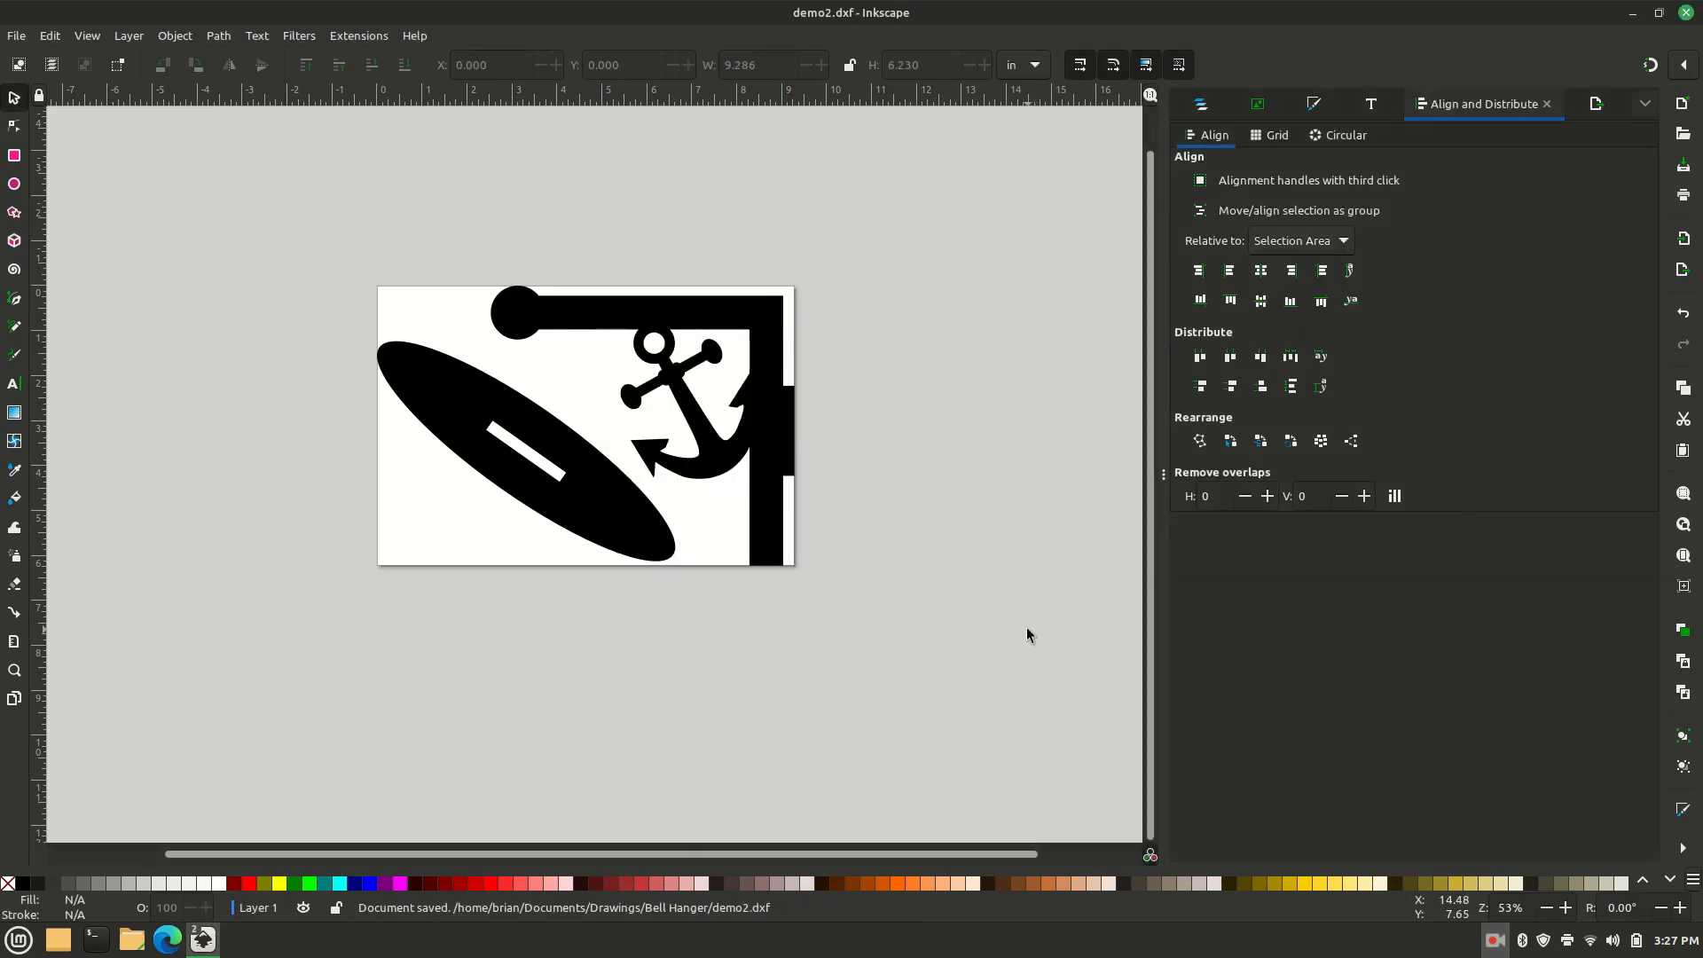